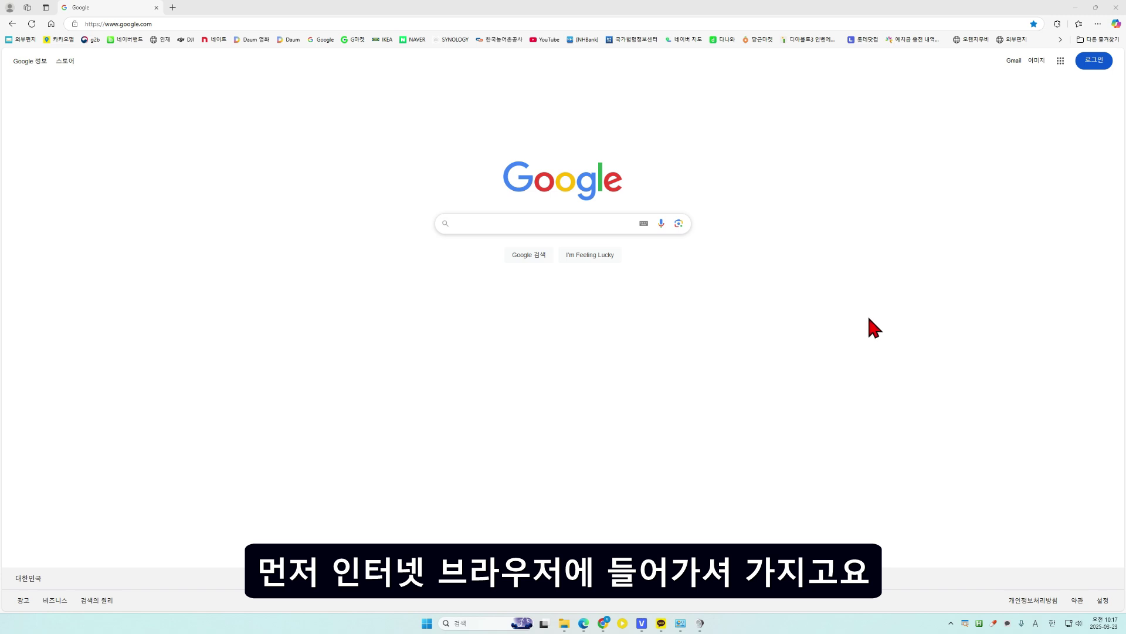
left_click(196, 24)
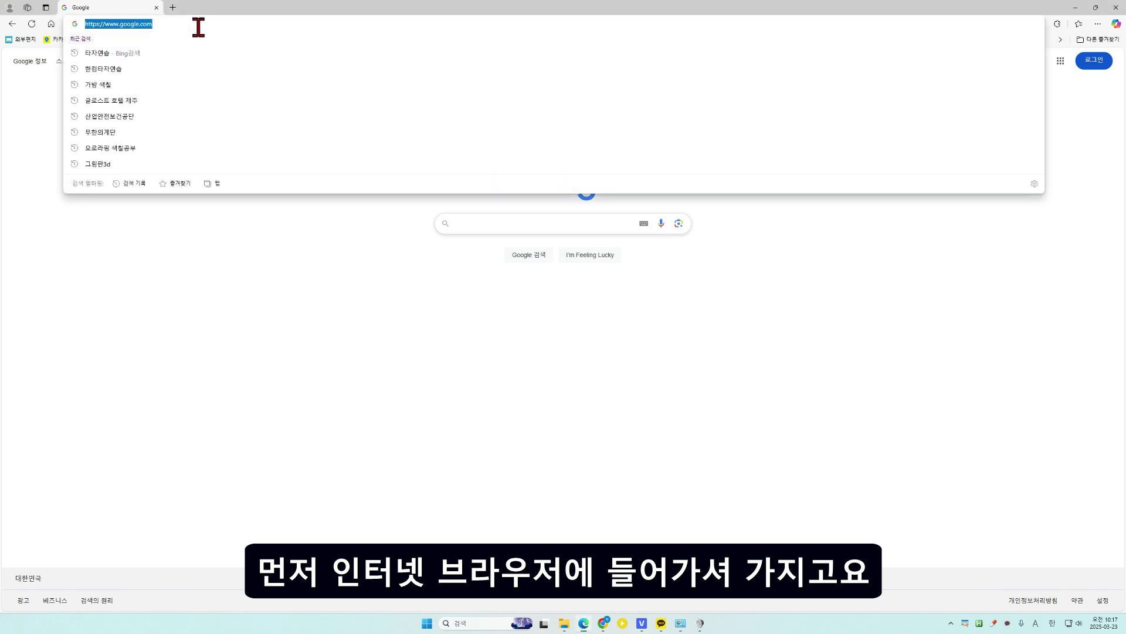
type("www.goo")
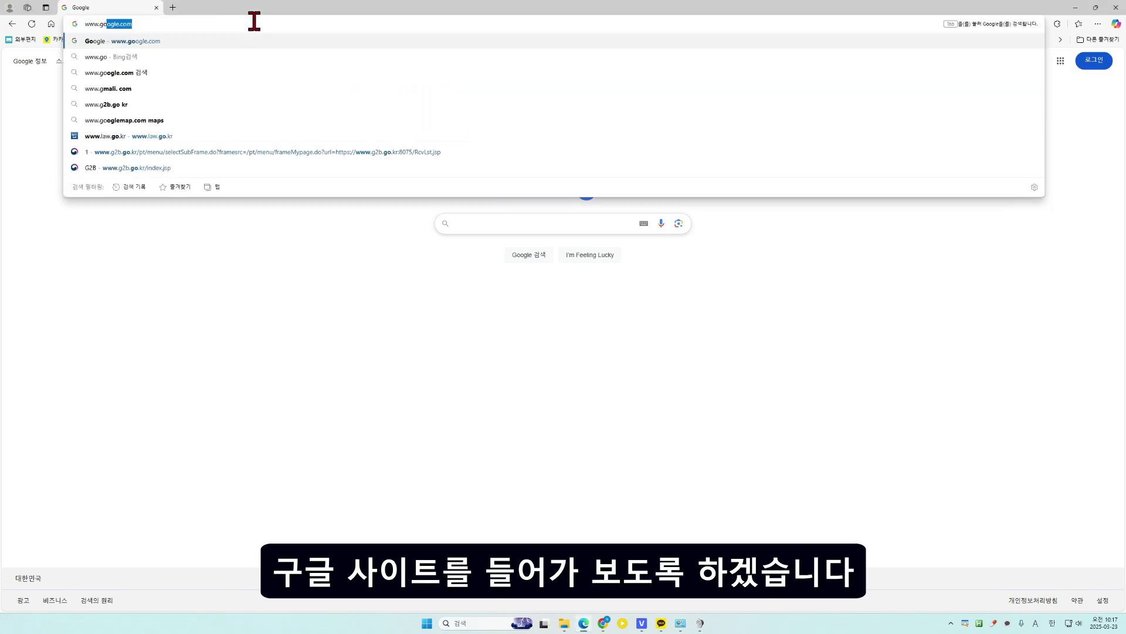
type("gle.co")
key("Return")
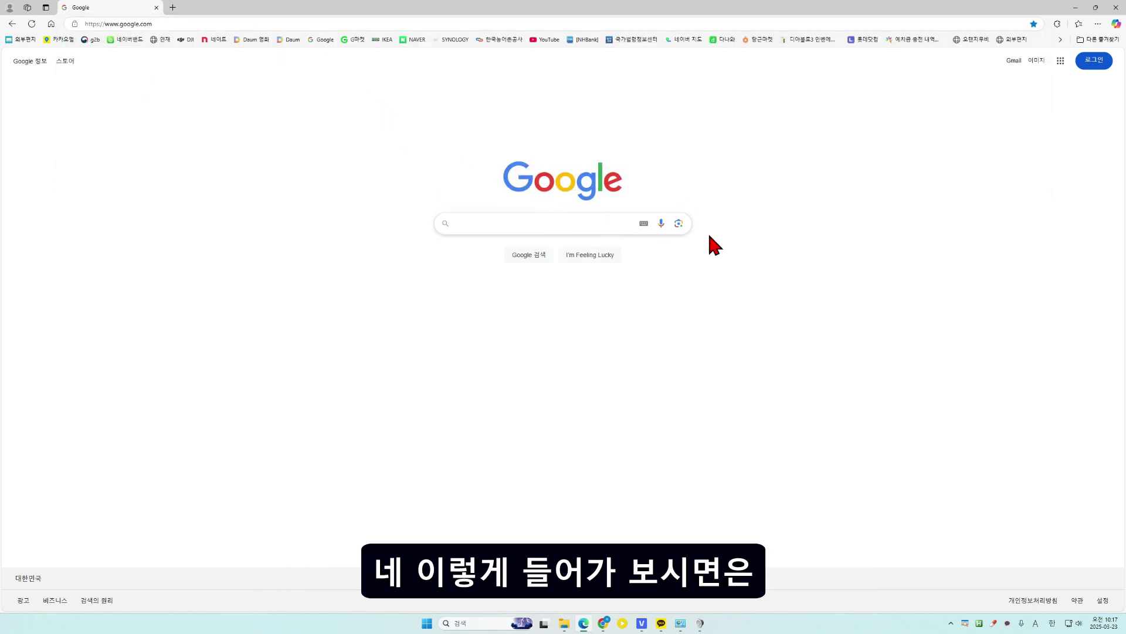
- Begin signing in to Google with a different account, choosing the last saved account for the e-mail field
left_click(1093, 62)
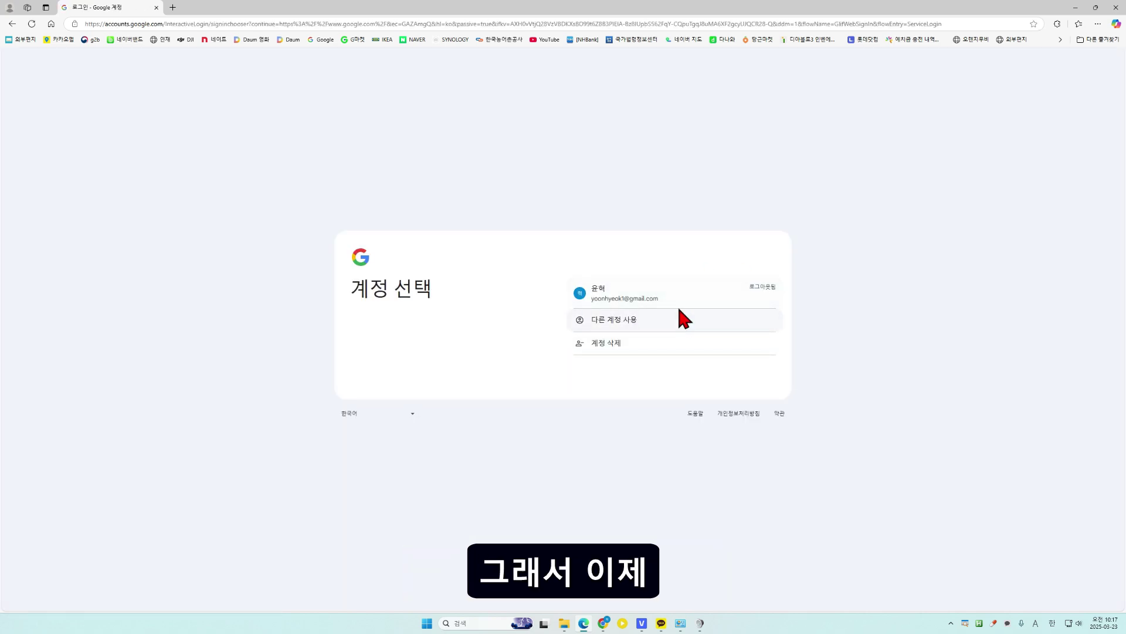
left_click(637, 320)
left_click(643, 290)
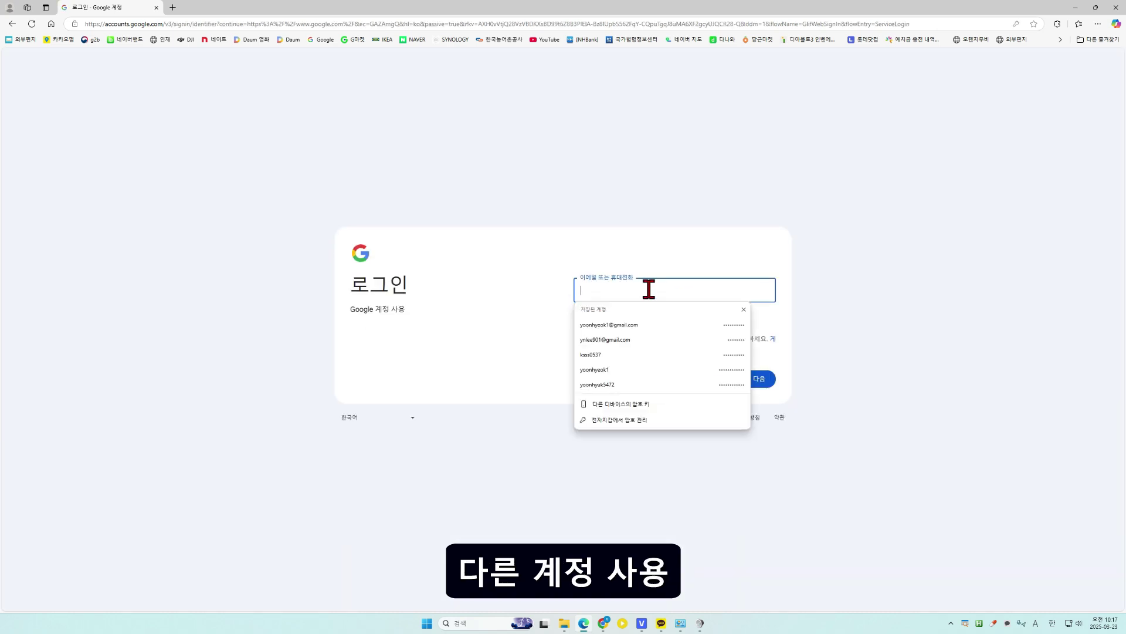
left_click(675, 385)
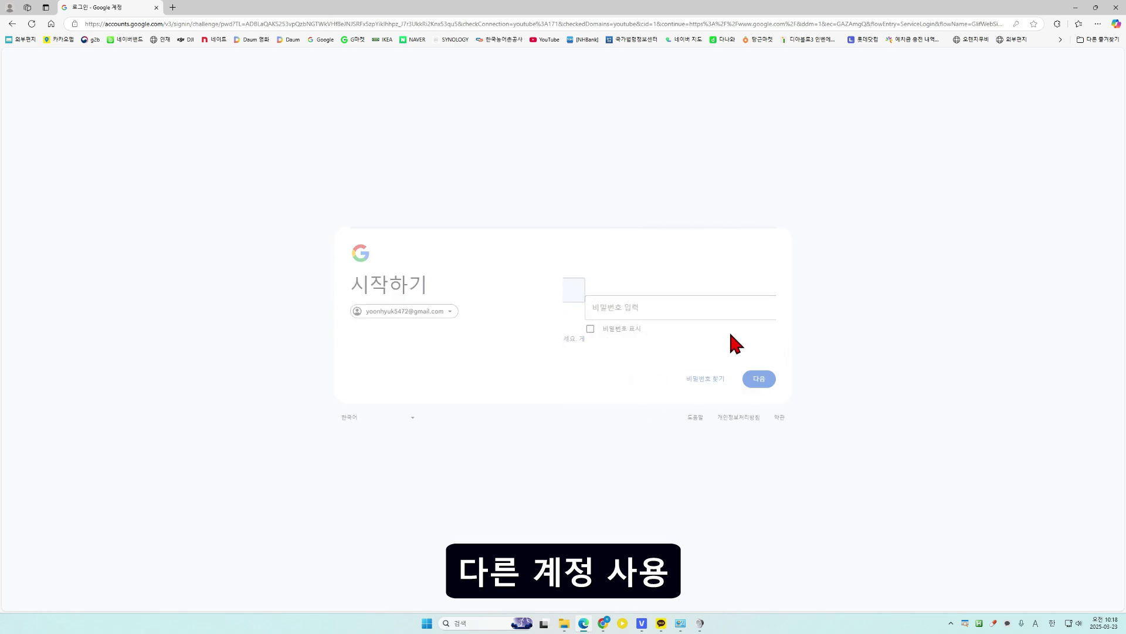
- Enter the account password and complete the sign-in, postponing the passkey setup and saving the recovery information
left_click(671, 312)
type("************")
key("Return")
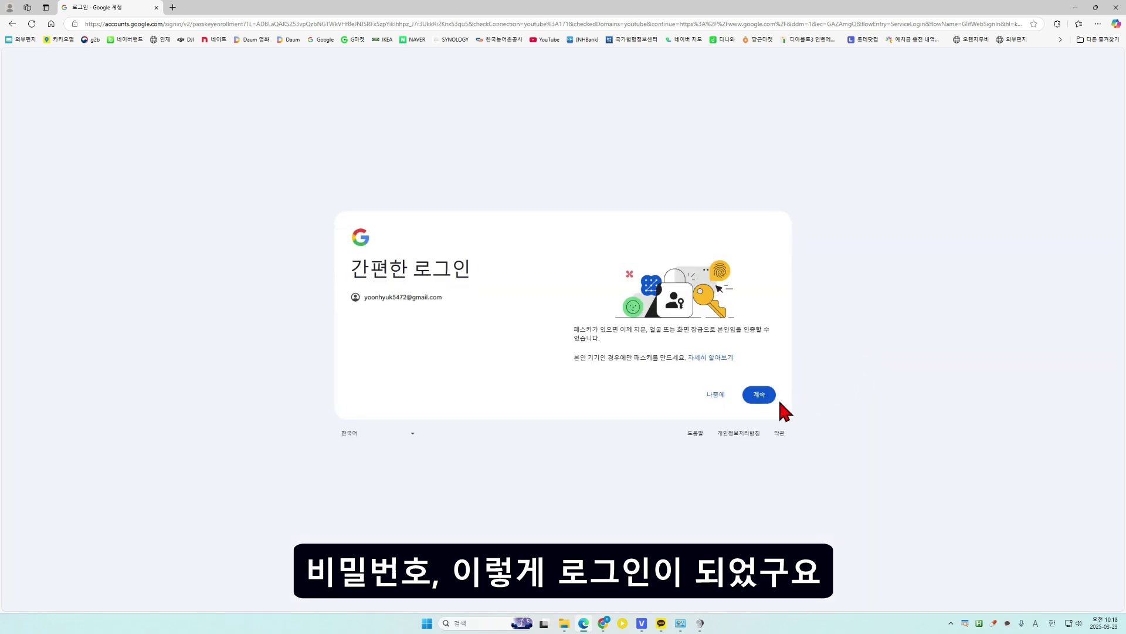
left_click(717, 397)
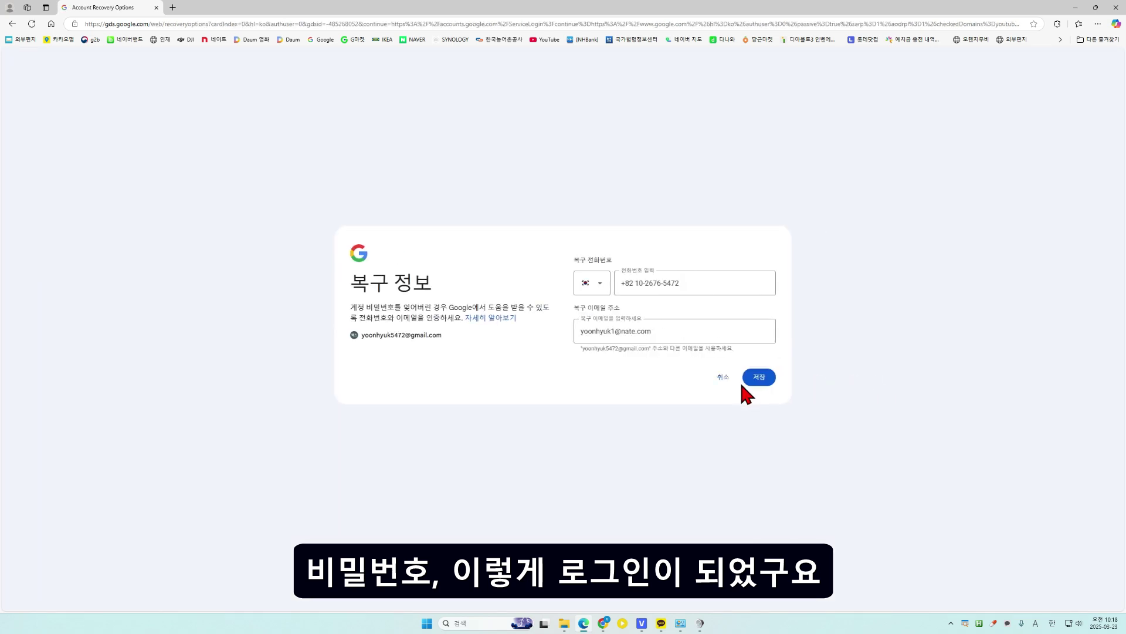
left_click(758, 380)
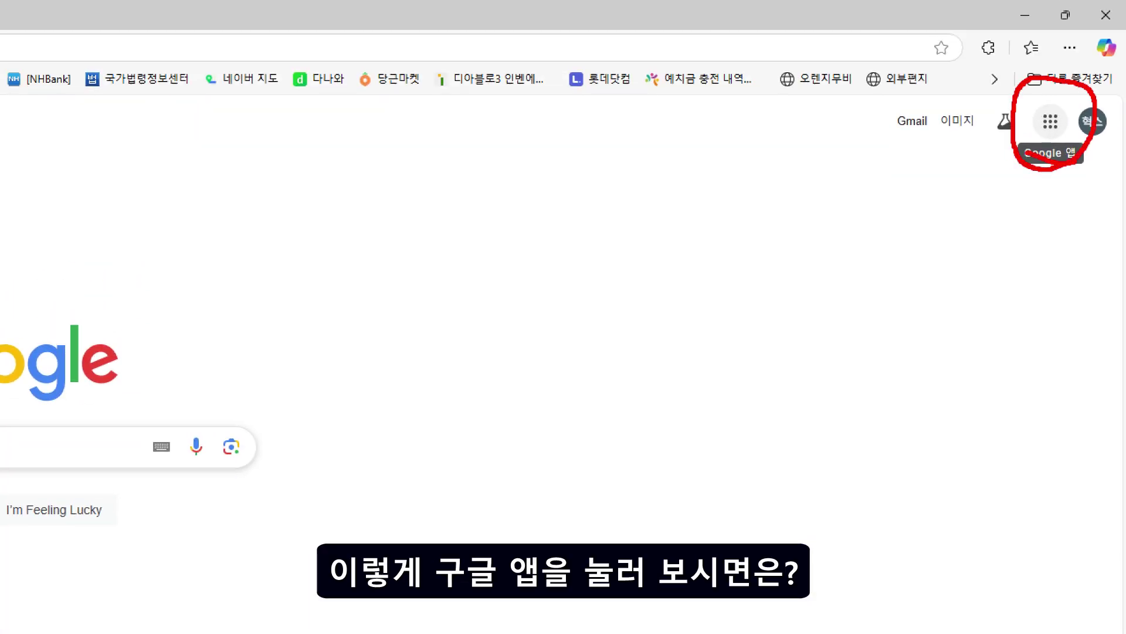
- Open Google Sheets from the list of Google apps
left_click(1051, 121)
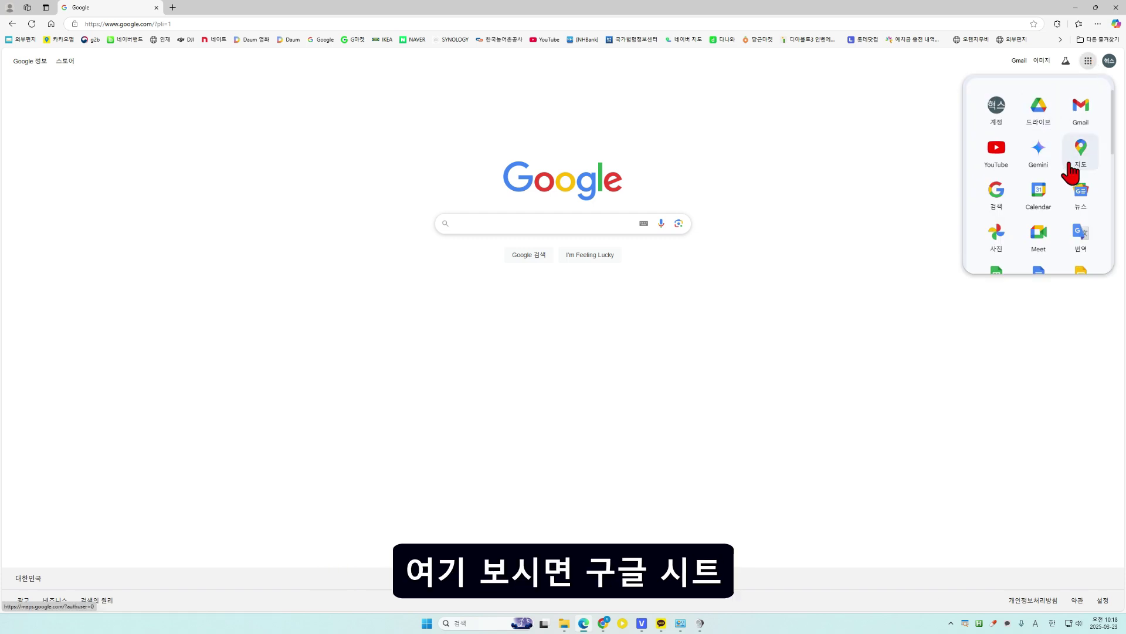
scroll(1064, 176, "down", 3)
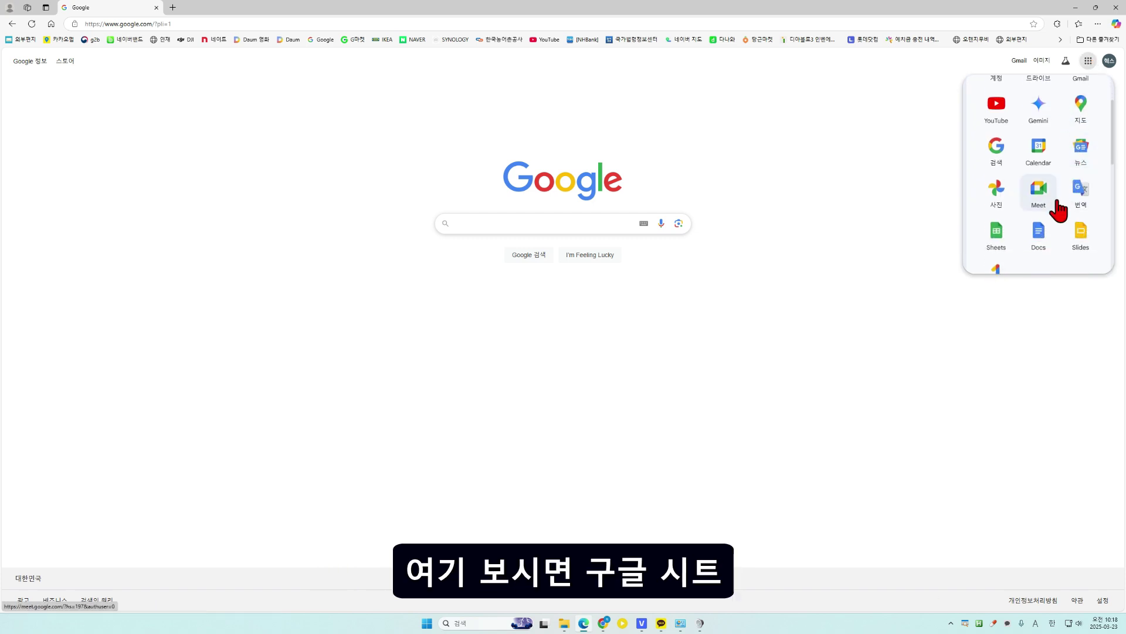
left_click(996, 196)
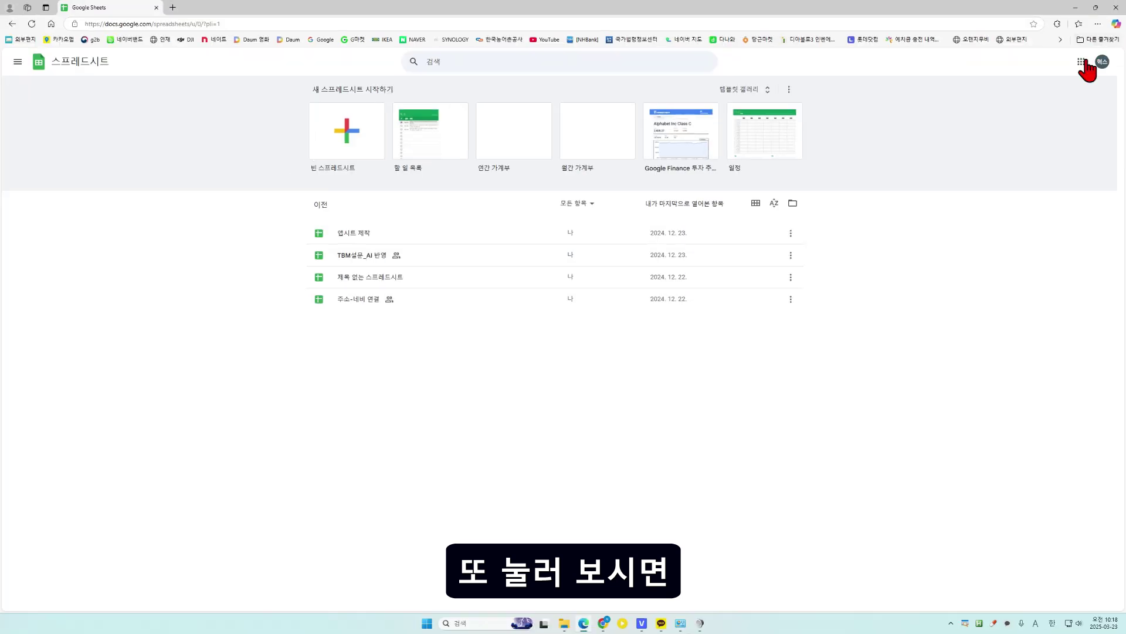
- Go from Google Sheets to Google Drive
left_click(1083, 61)
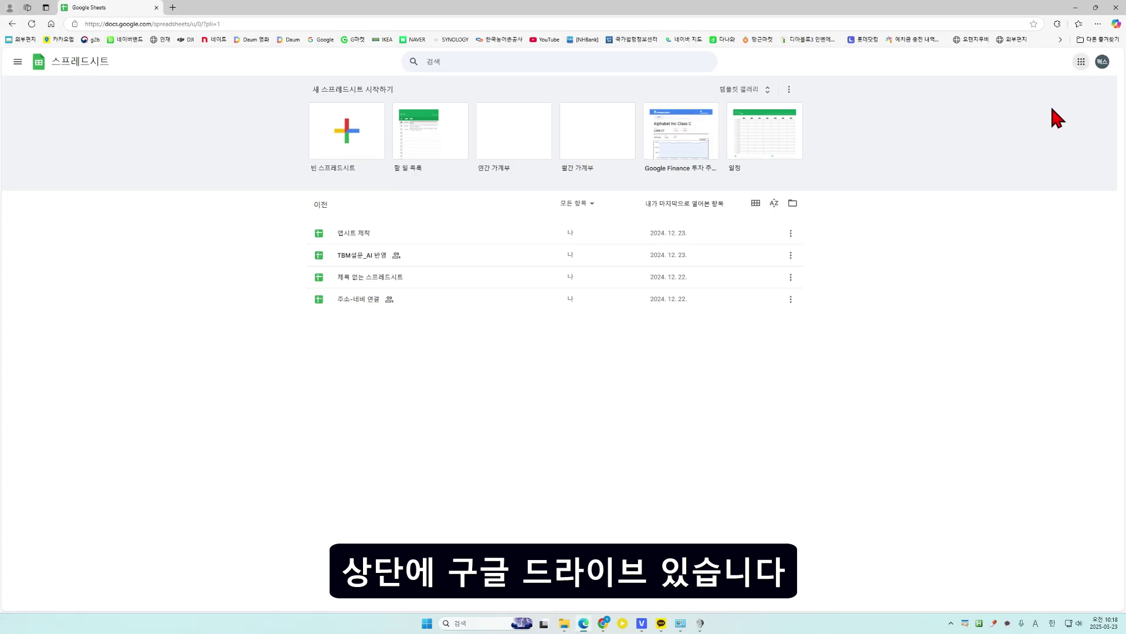
left_click(1101, 28)
left_click(1007, 123)
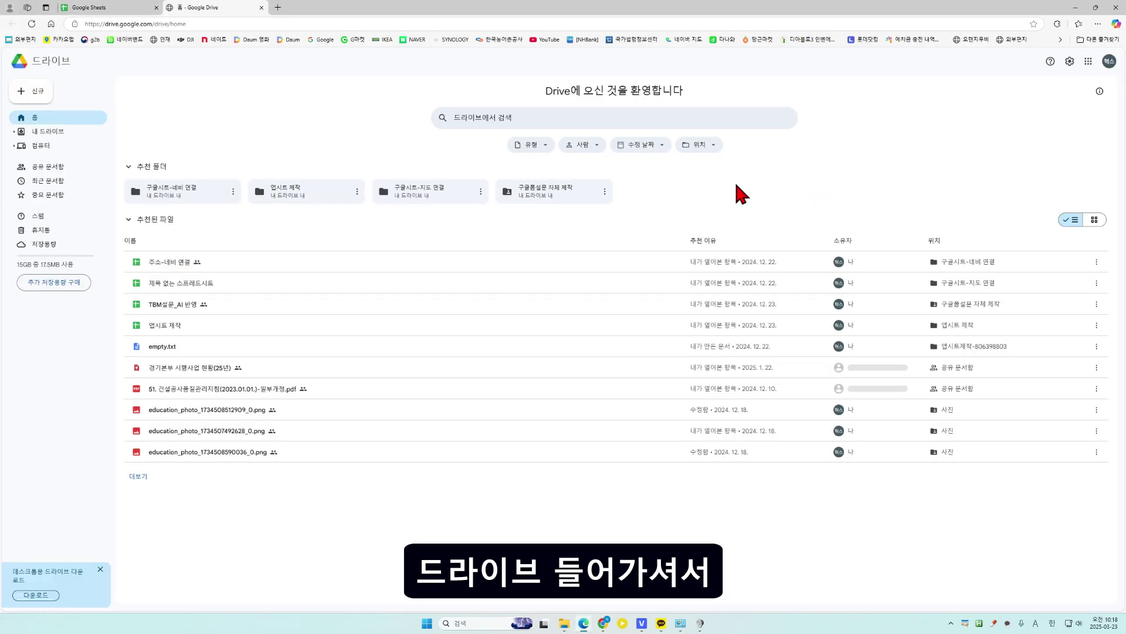
- Create a new Drive folder named 안전점검일지
left_click(33, 94)
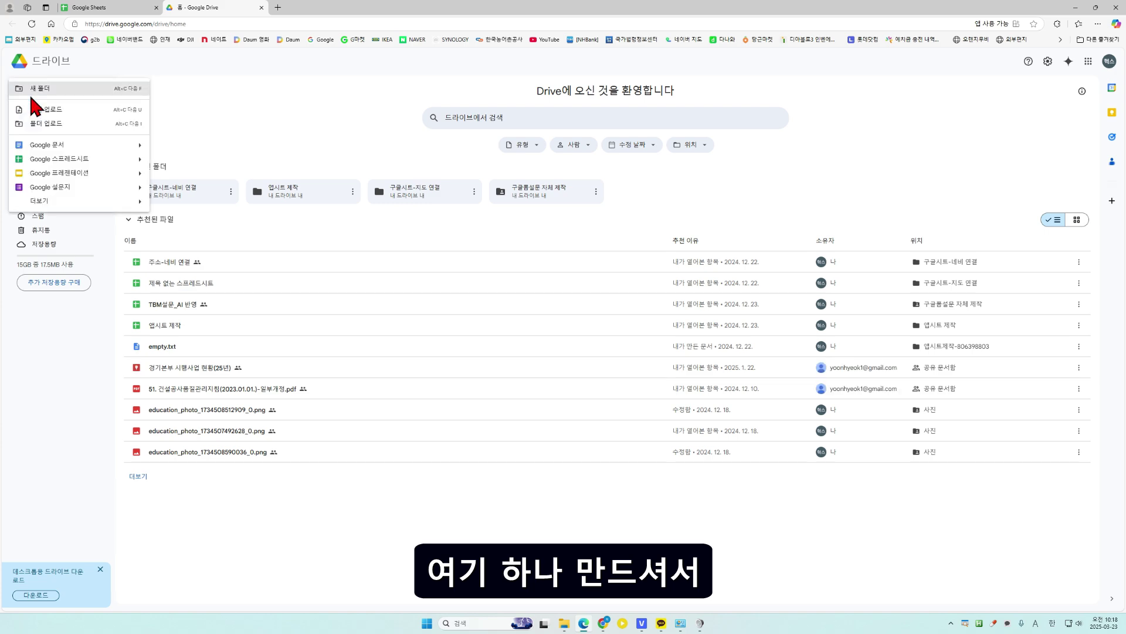
key("Escape")
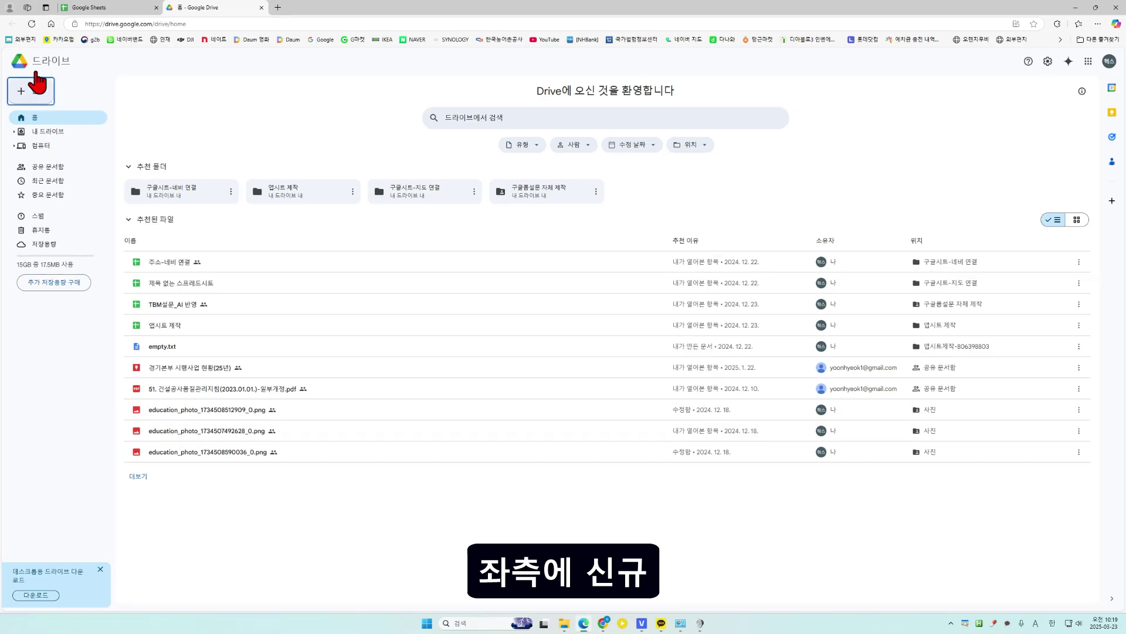
left_click(35, 90)
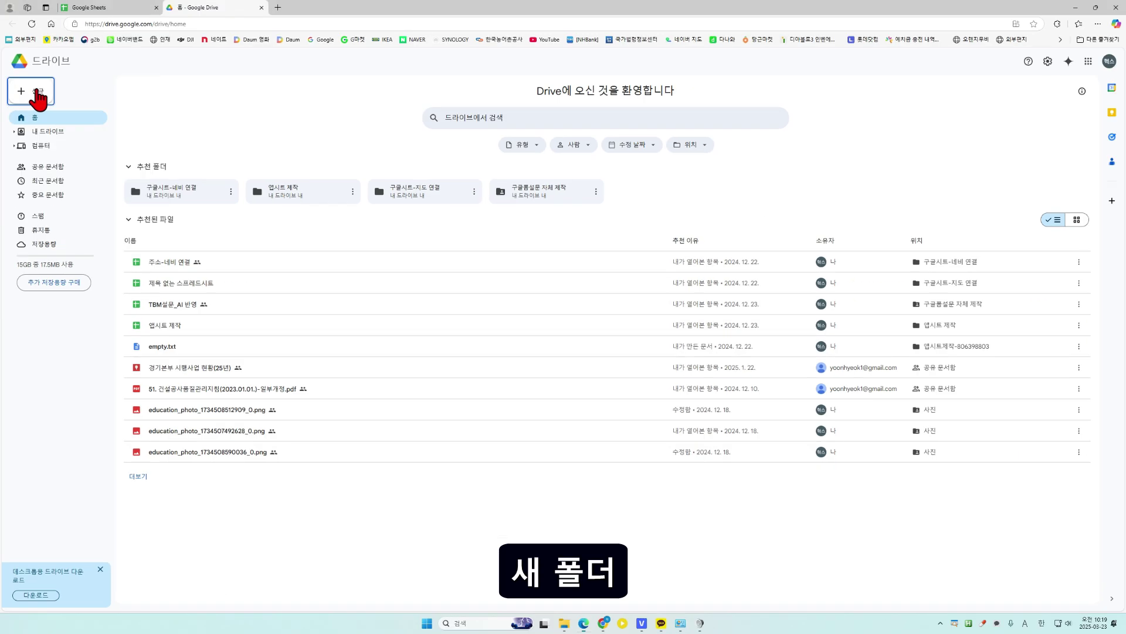
left_click(40, 89)
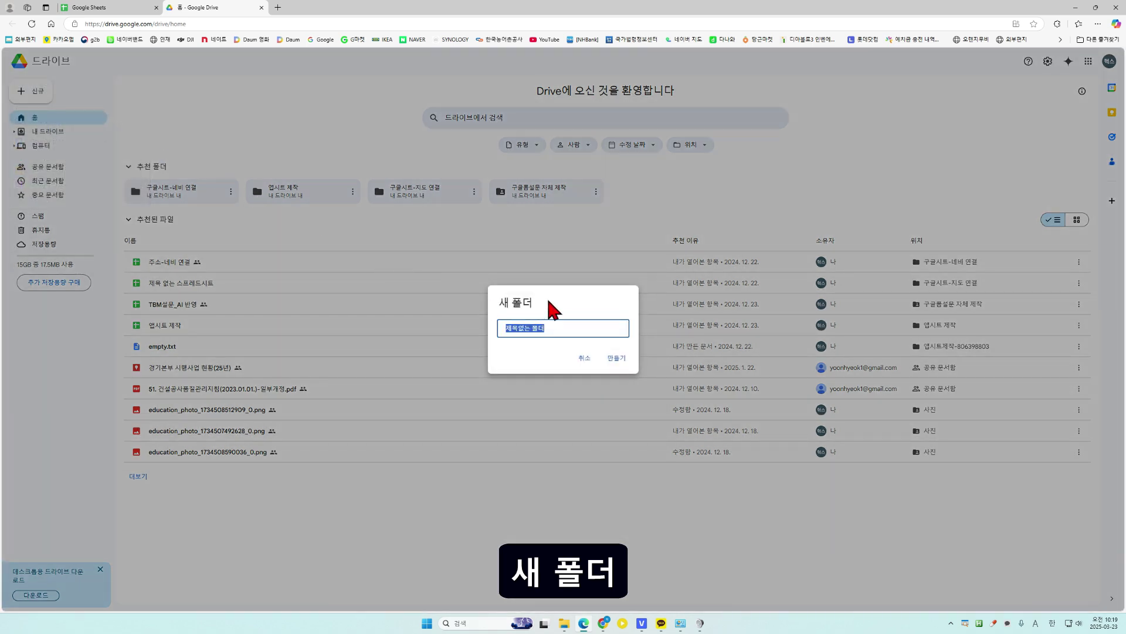
key("BackSpace")
type("dks")
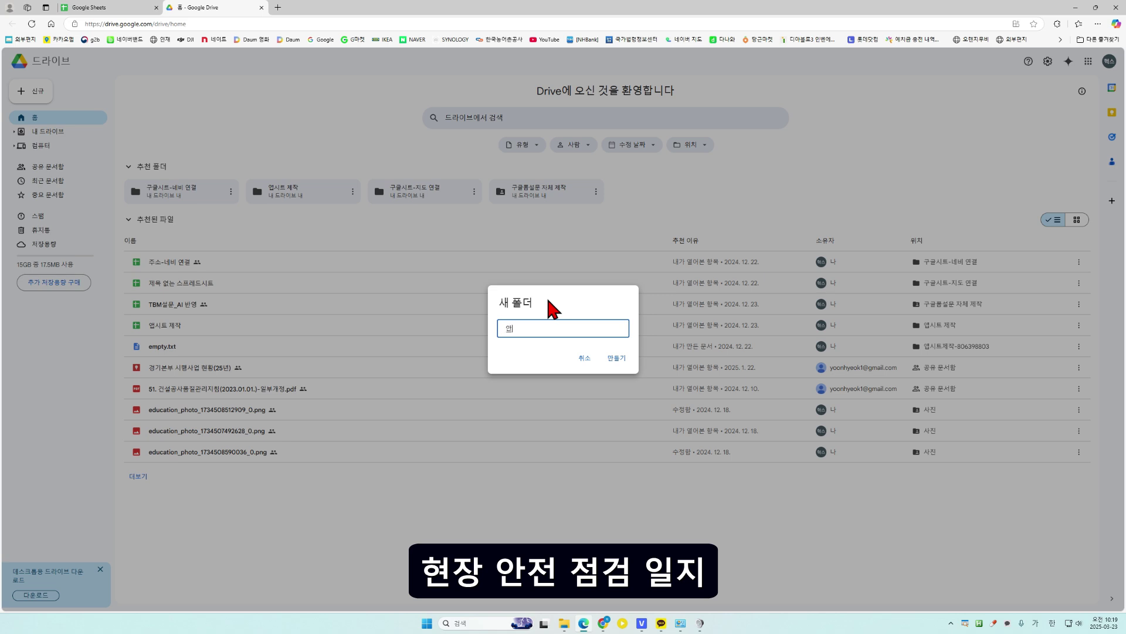
type("wjswjarjadlfwl")
left_click(616, 359)
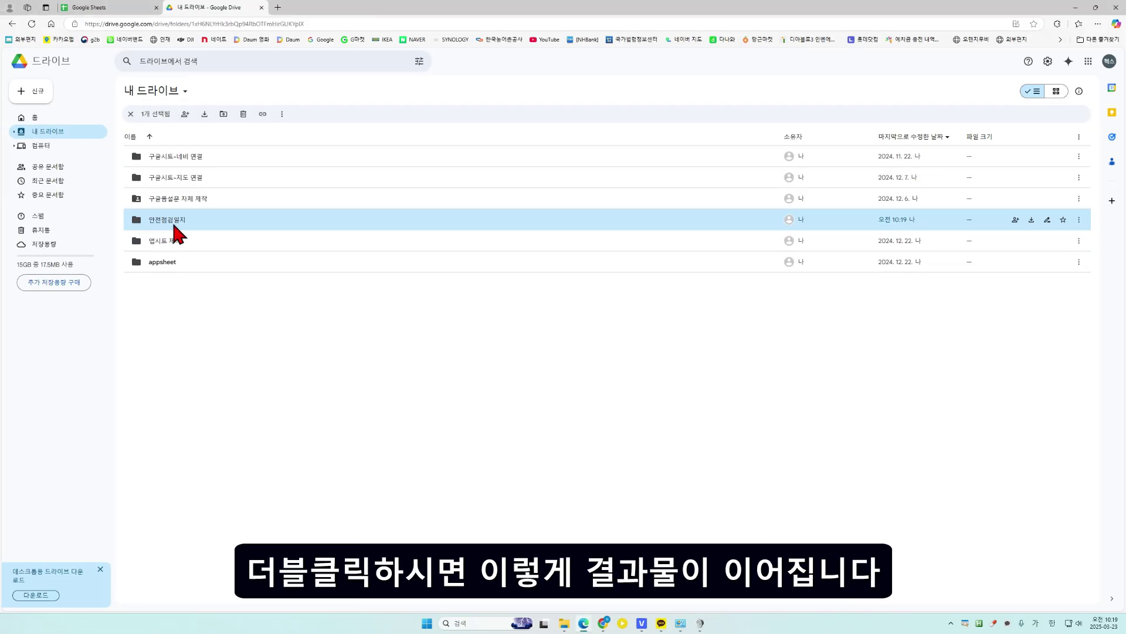
- Create a blank Google Forms survey inside the 안전점검일지 folder and decline the tour of the new Forms design
double_click(174, 226)
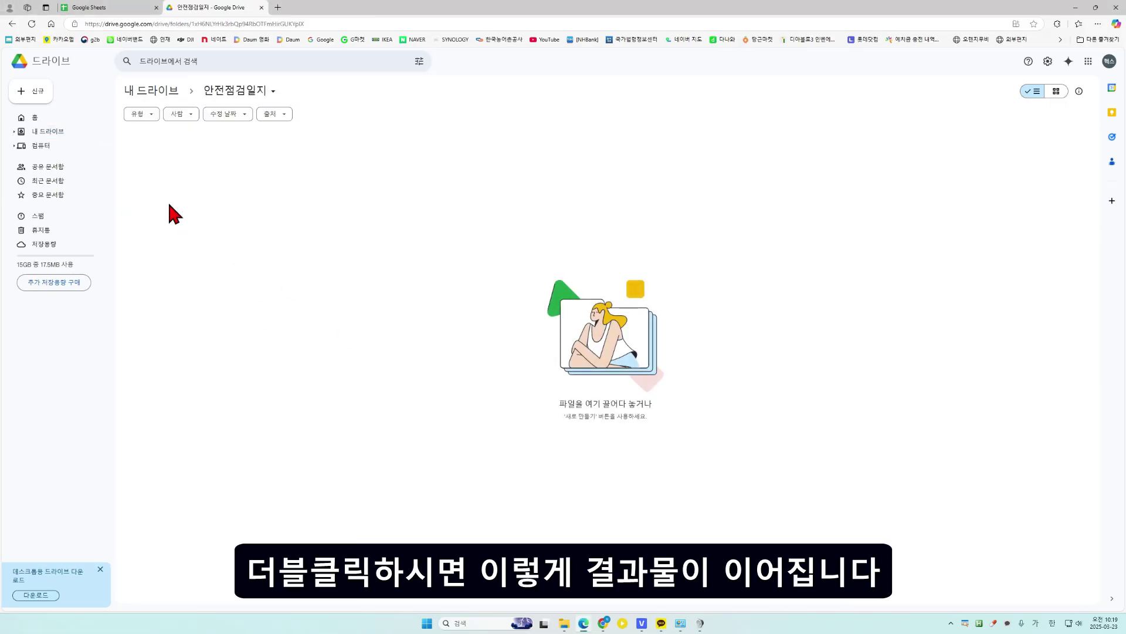
left_click(40, 93)
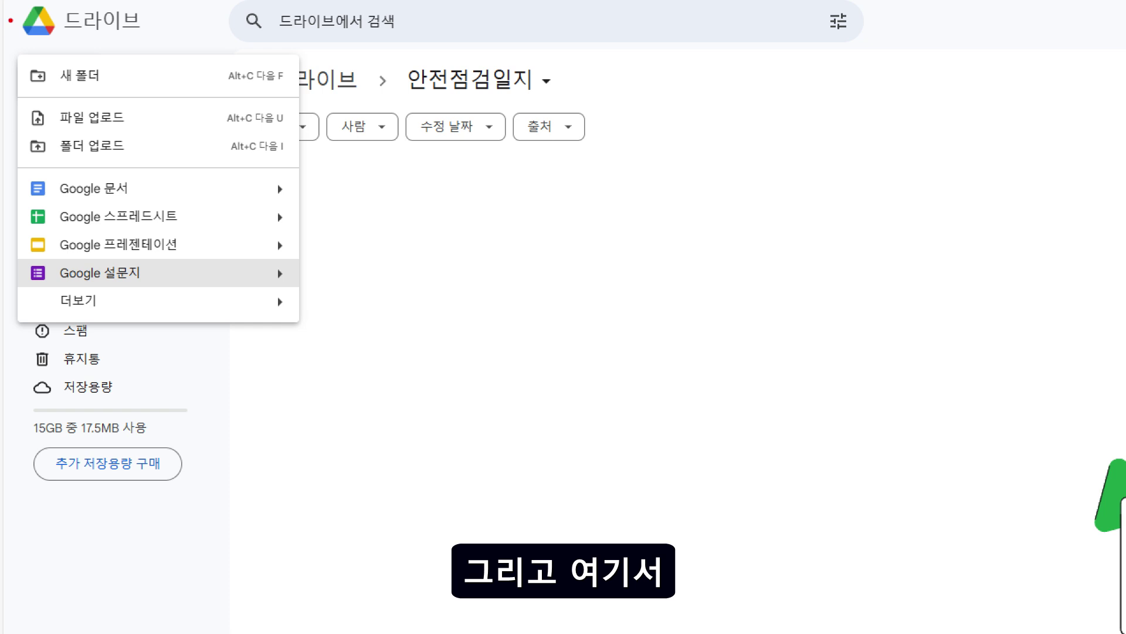
mouse_move(58, 75)
left_mouse_down()
mouse_move(68, 99)
mouse_move(38, 244)
mouse_move(79, 238)
left_mouse_up()
left_click_drag(47, 275, 183, 289)
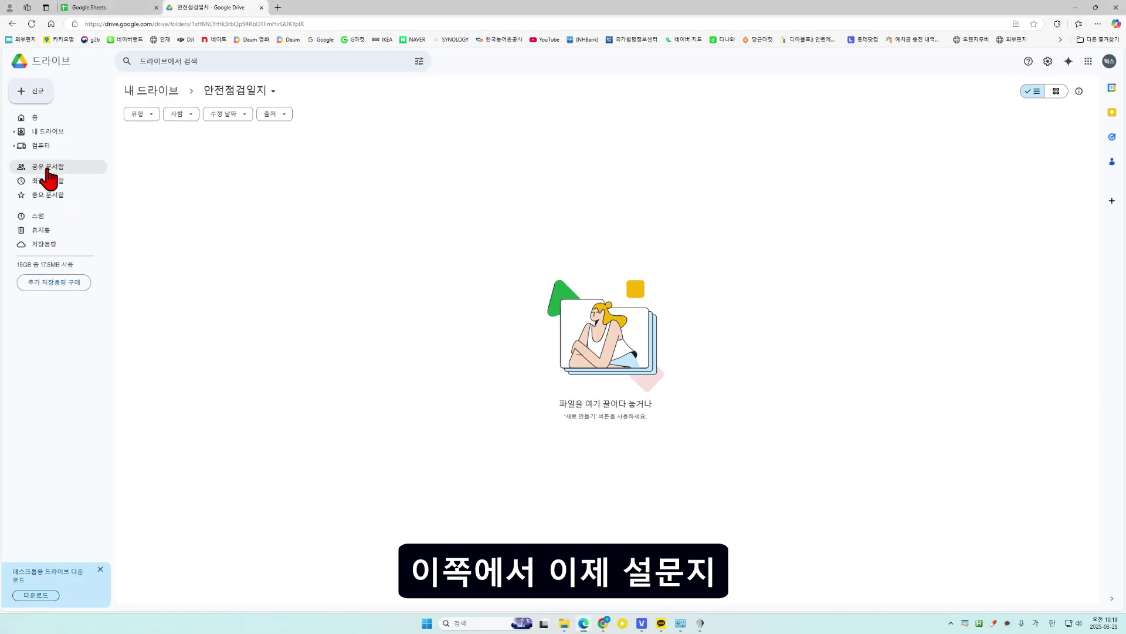
left_click(69, 79)
left_click(61, 188)
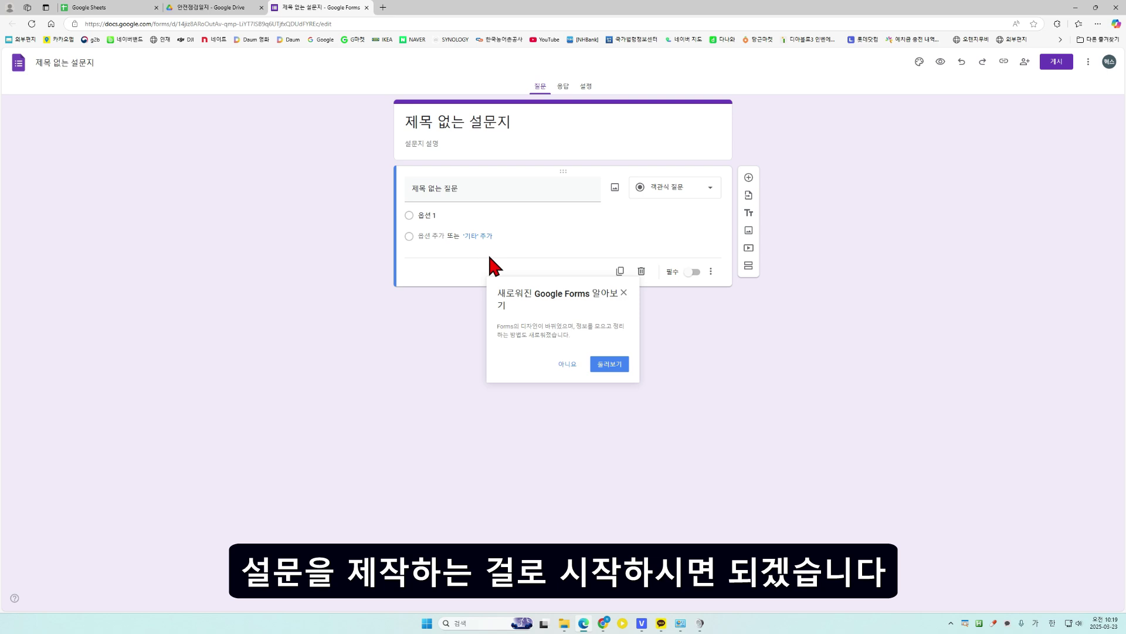
left_click(568, 365)
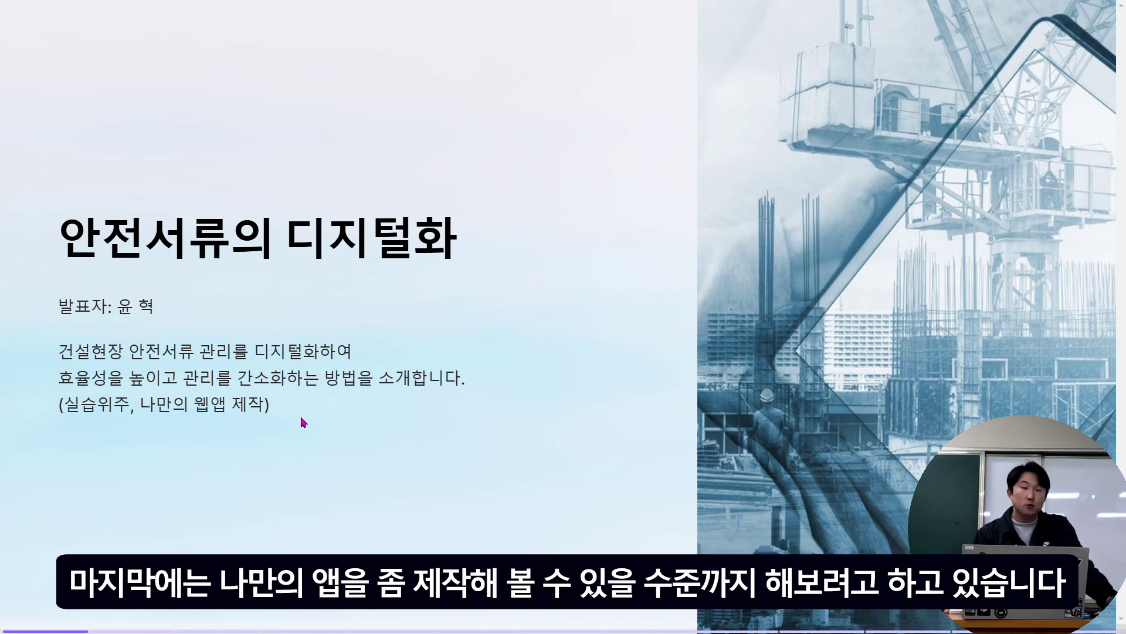
- View the YouTube video linked on the next slide of the presentation, then return to the slides at the 목차 page
key("Right")
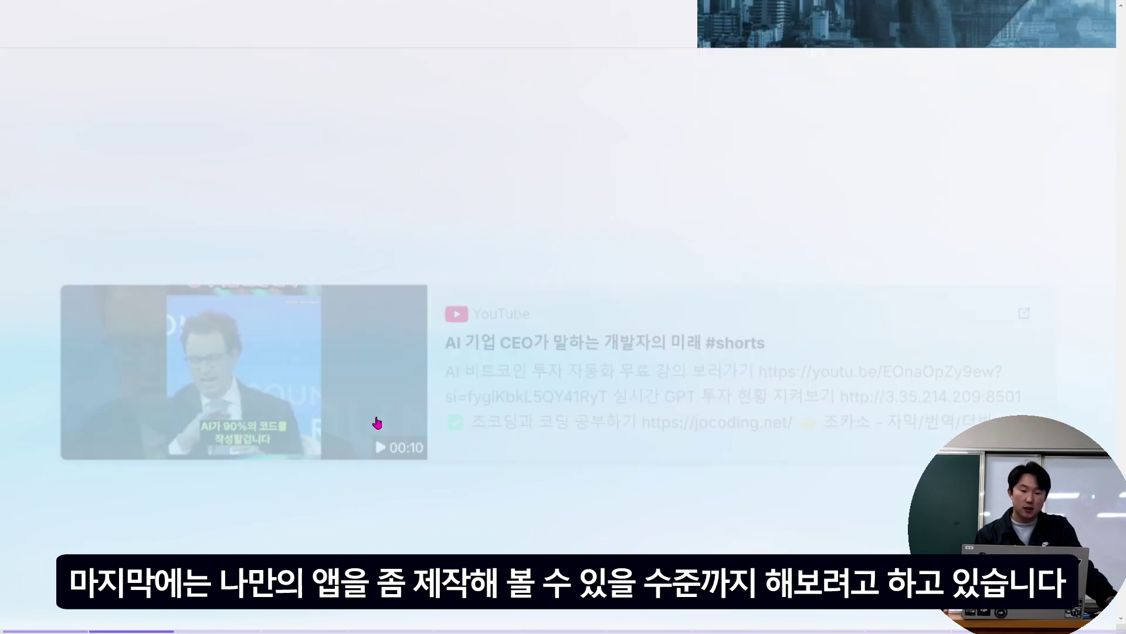
left_click(392, 348)
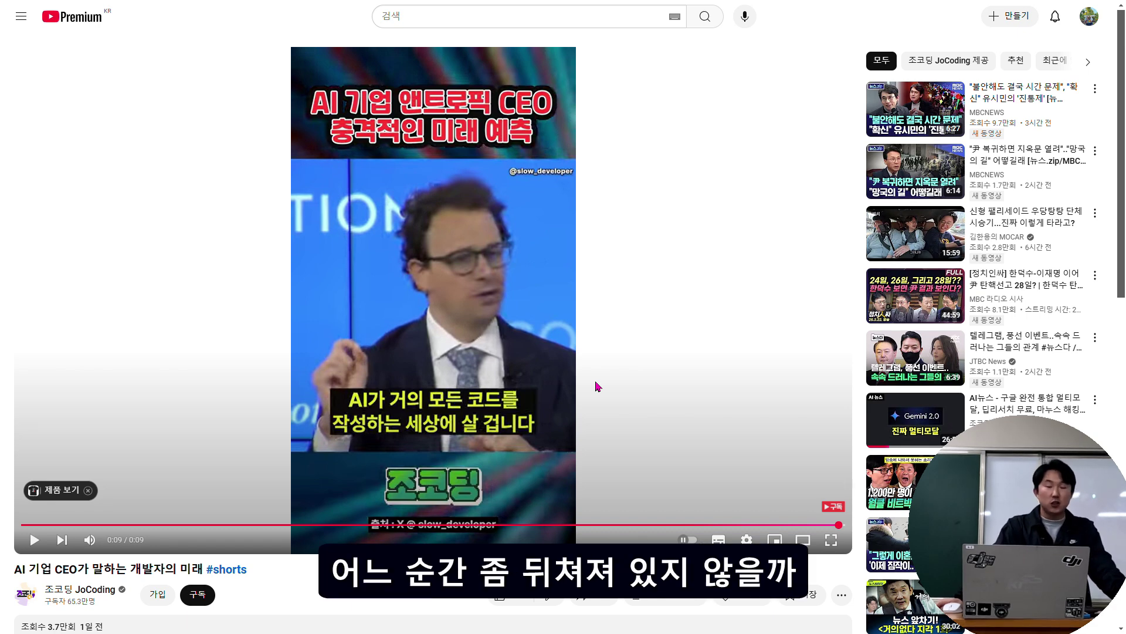
key("F11")
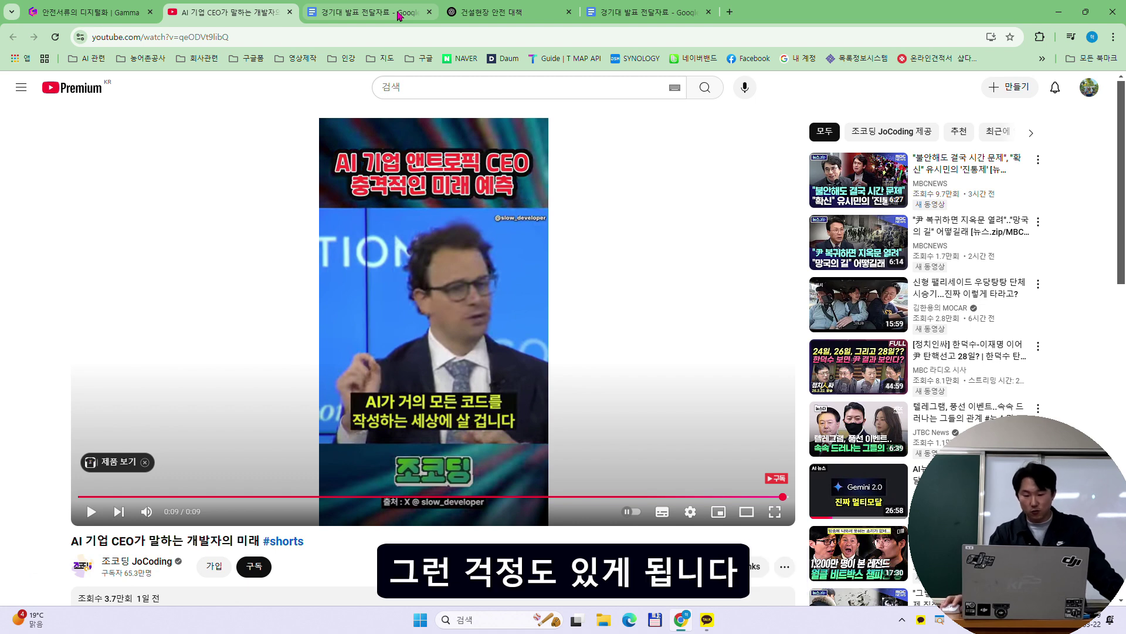
left_click(397, 13)
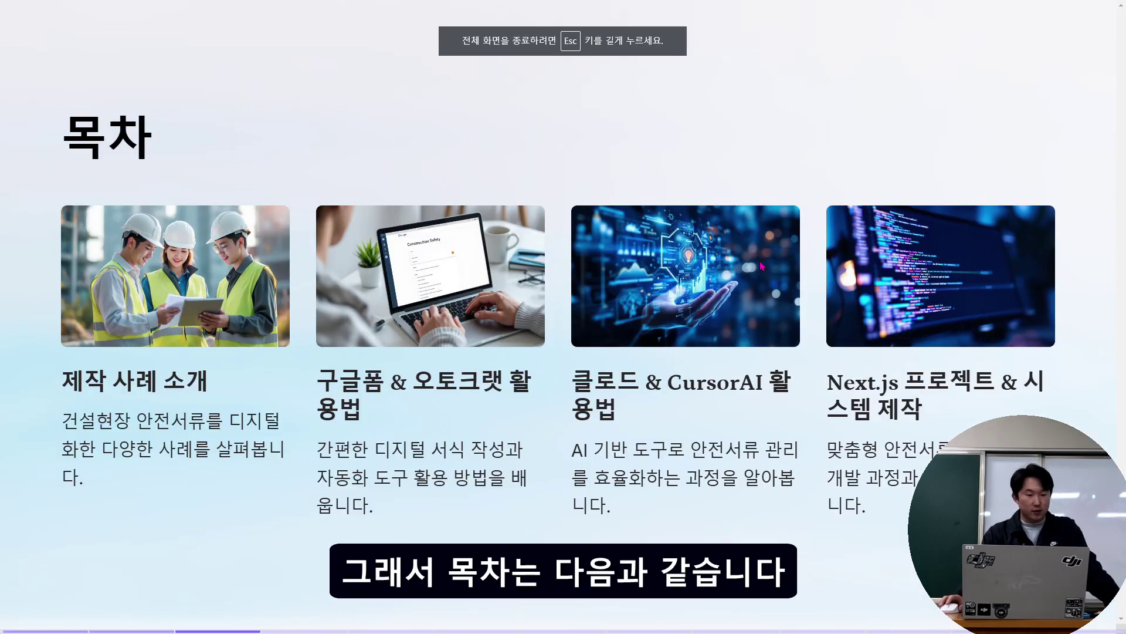
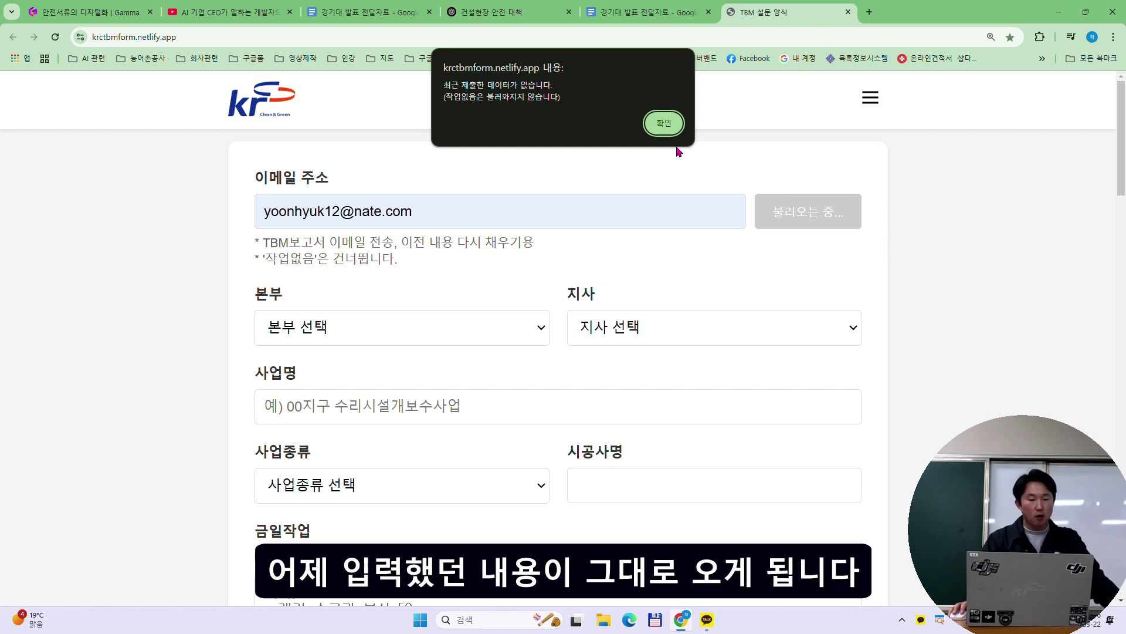
- Enter 콘크리트 기초 타설 작업 as today's work (금일작업) in the AI TBM form
scroll(941, 346, "down", 5)
scroll(881, 337, "up", 3)
scroll(881, 337, "down", 3)
left_click(502, 347)
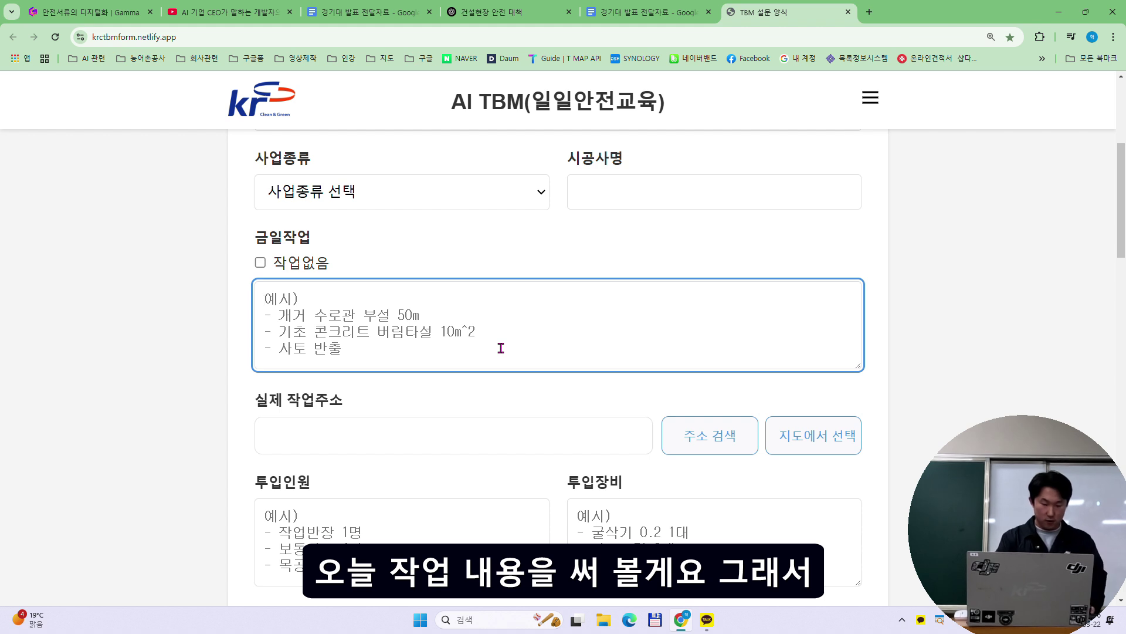
type("zhsfmxm")
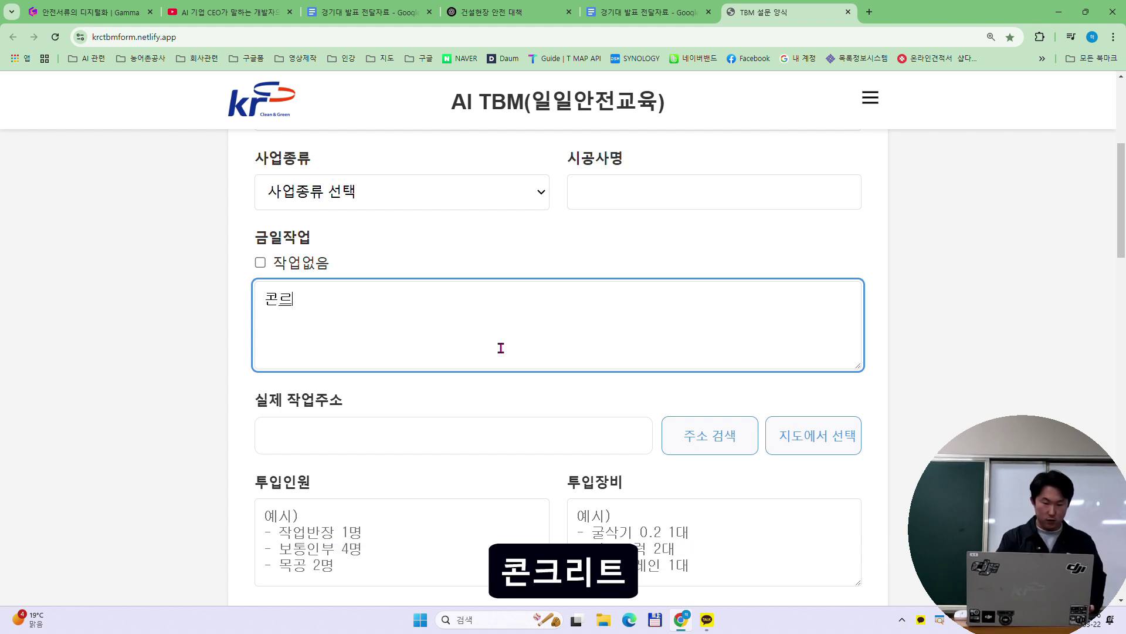
type("mflxm rlch xktjf")
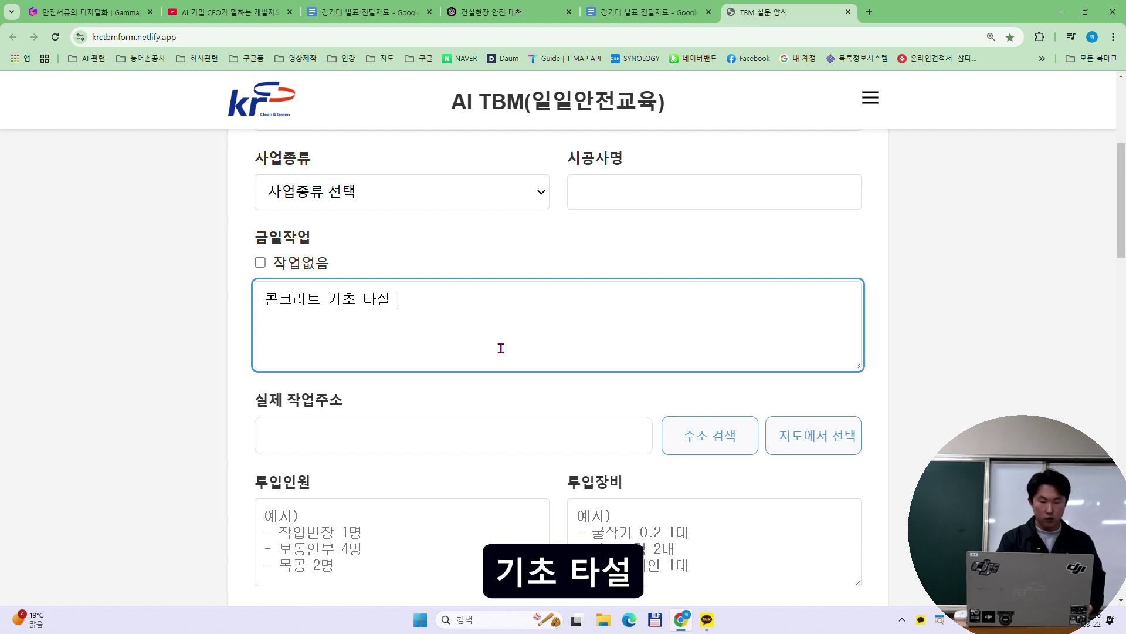
- Enter 타설인부 10명 as the assigned workforce (투입인원) in the AI TBM form
left_click(421, 526)
type("q")
key("BackSpace")
type("xktpdlsqn")
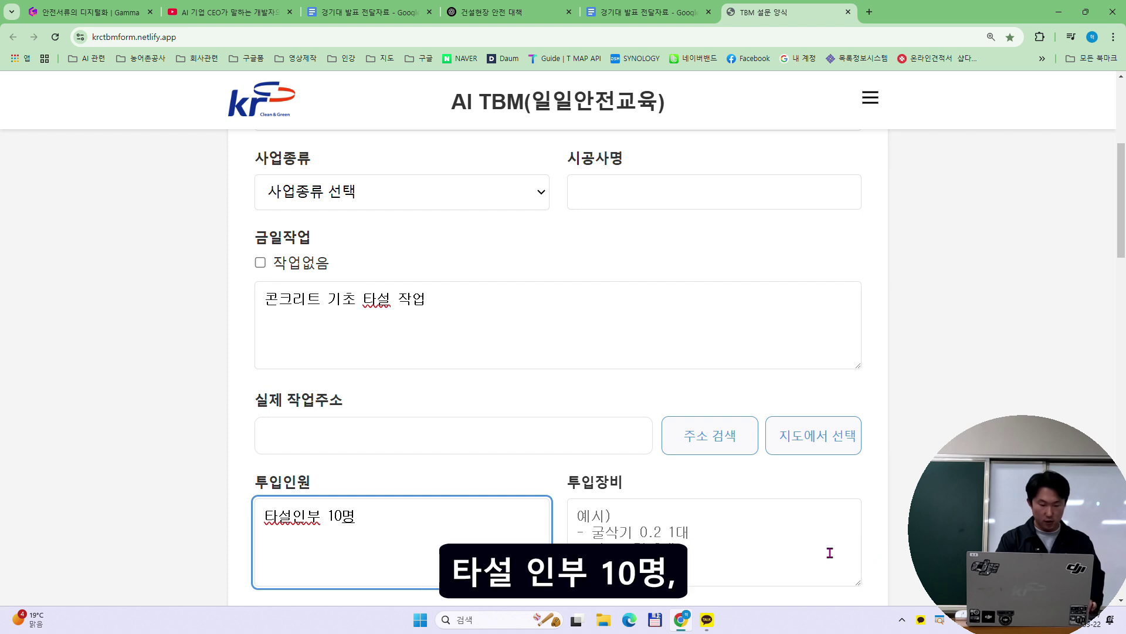
- List 펌프카 2대, 레미콘 4대 and 굴삭기 1대 on separate lines as the deployed equipment (투입장비)
left_click(811, 549)
type("vjavmzk 2e")
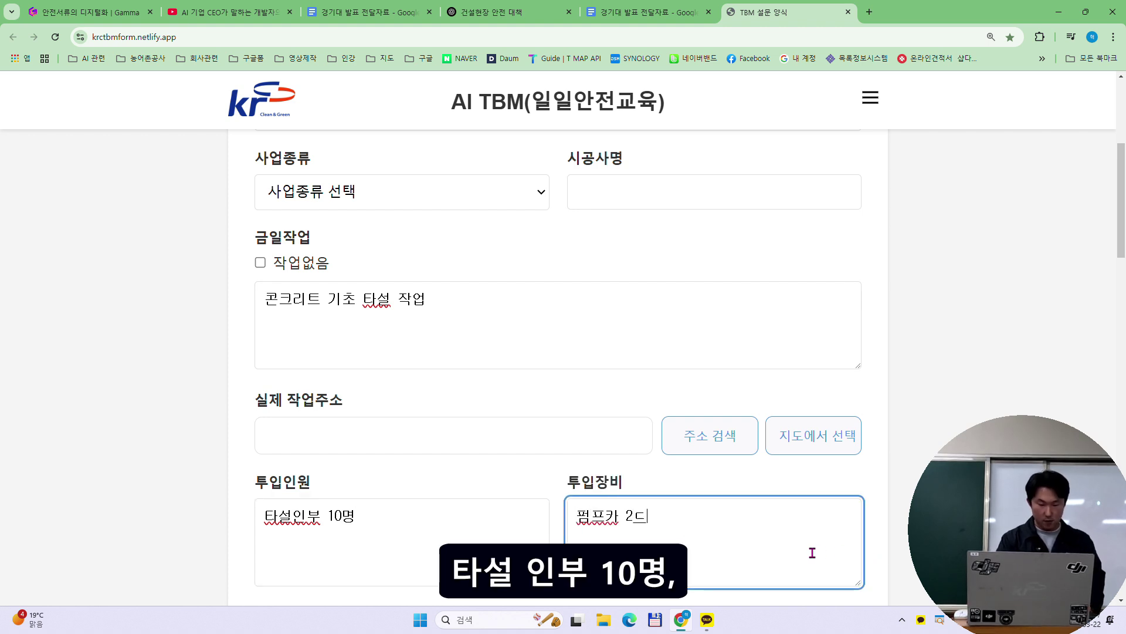
type("o")
key("Return")
type("fpalzhs 4e")
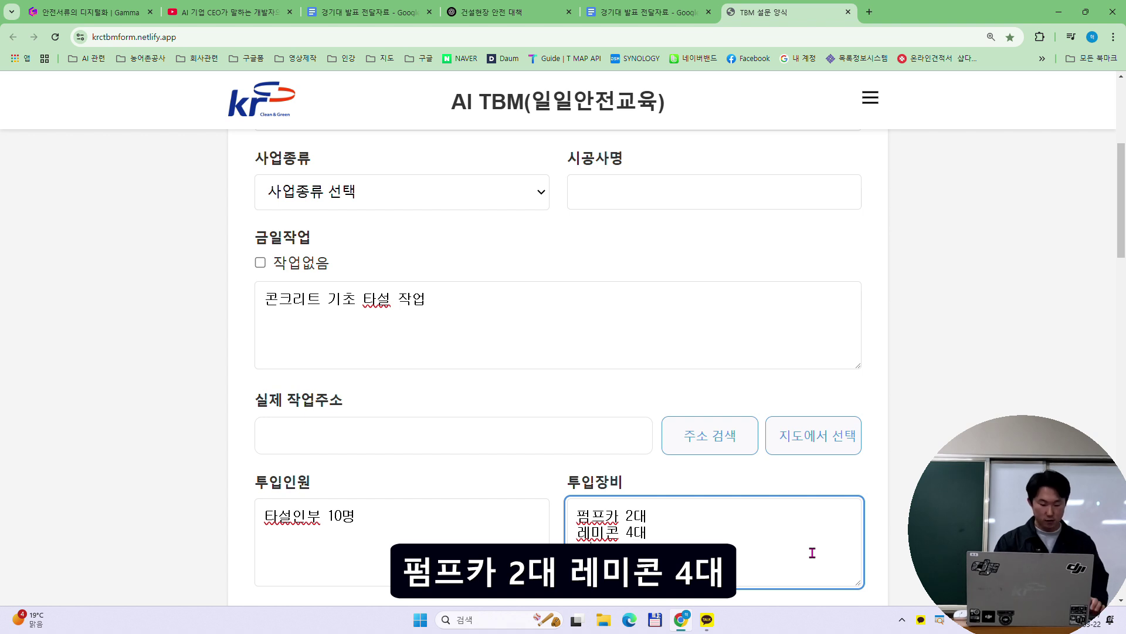
type("rl 1eo")
left_click(615, 362)
scroll(487, 328, "down", 1)
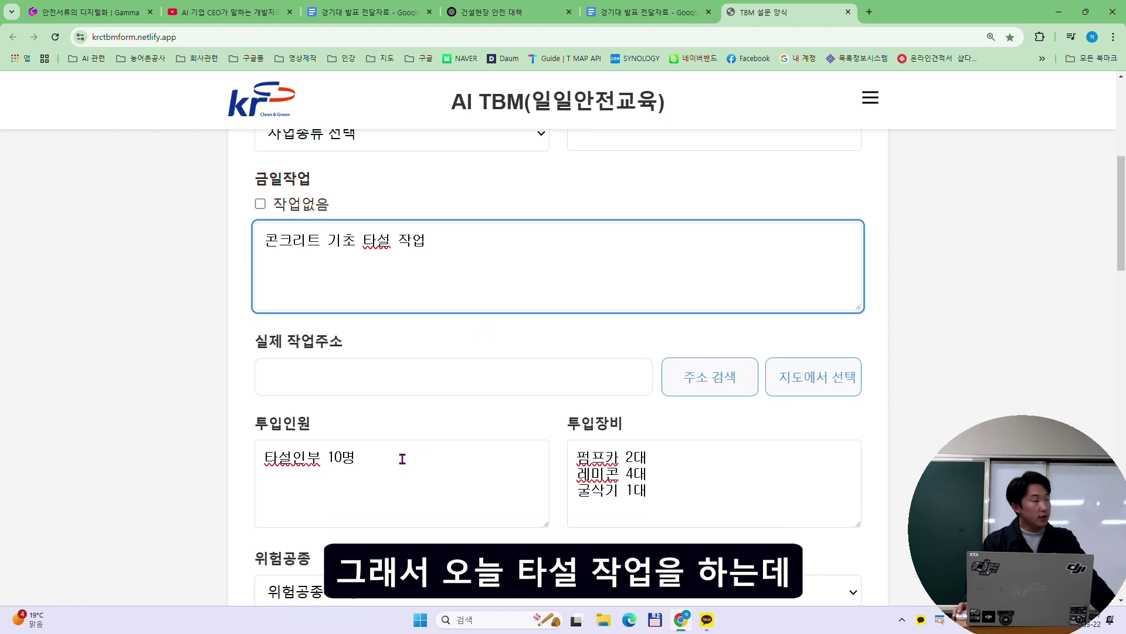
left_click(403, 459)
left_click(712, 472)
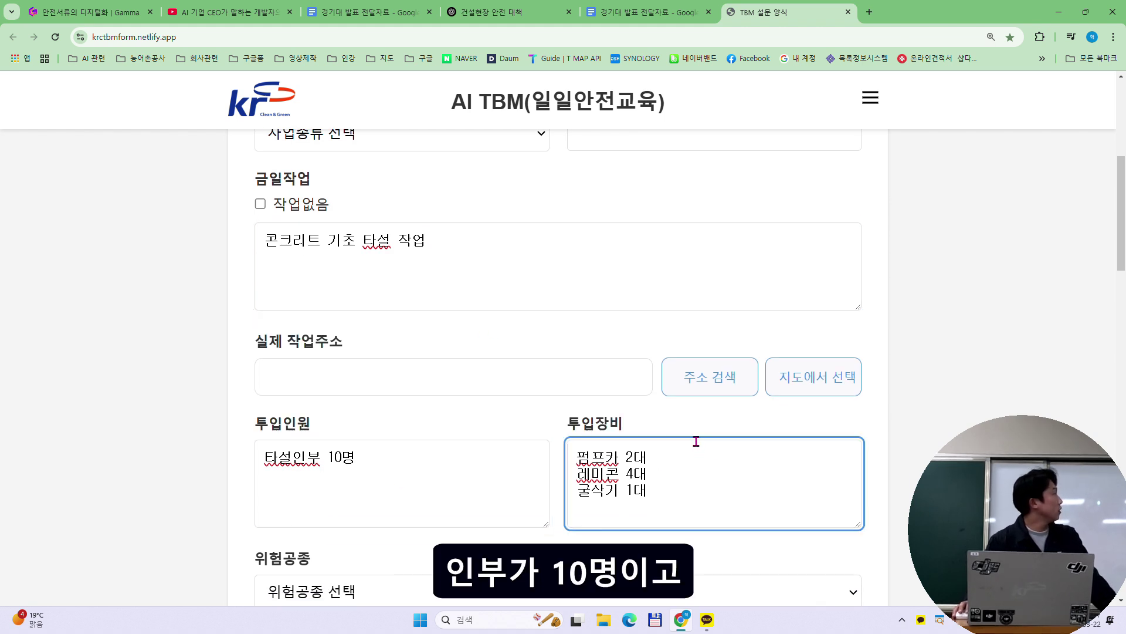
- Generate the hazards and countermeasures with AI from the entered work details, accept the completion notice and review the filled-in fields
scroll(721, 493, "down", 7)
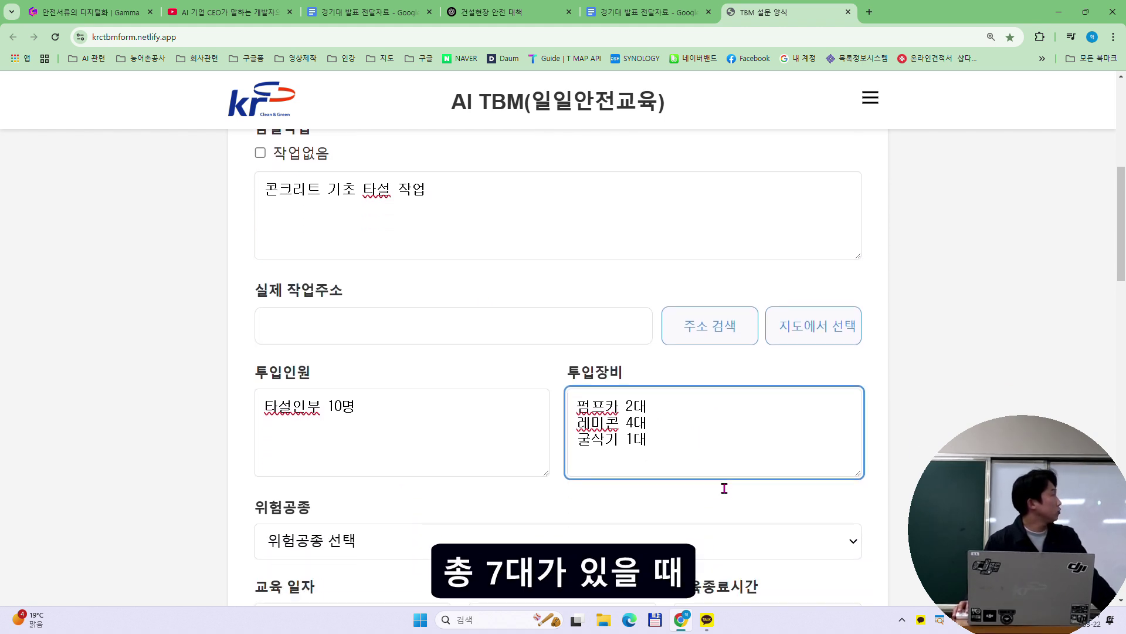
scroll(753, 415, "down", 4)
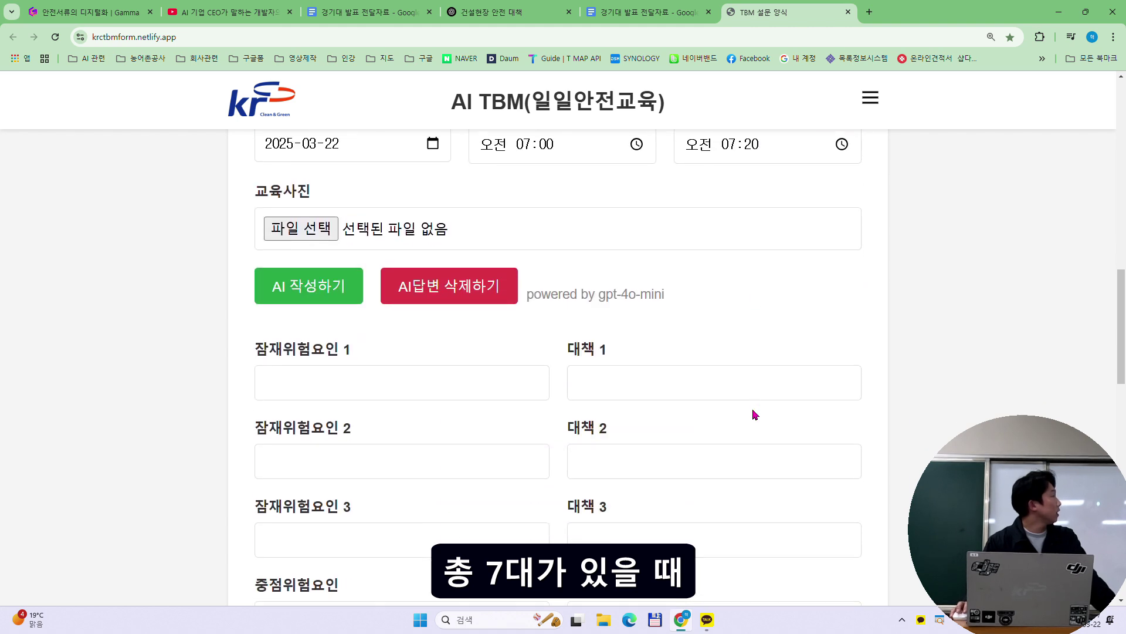
scroll(789, 392, "down", 1)
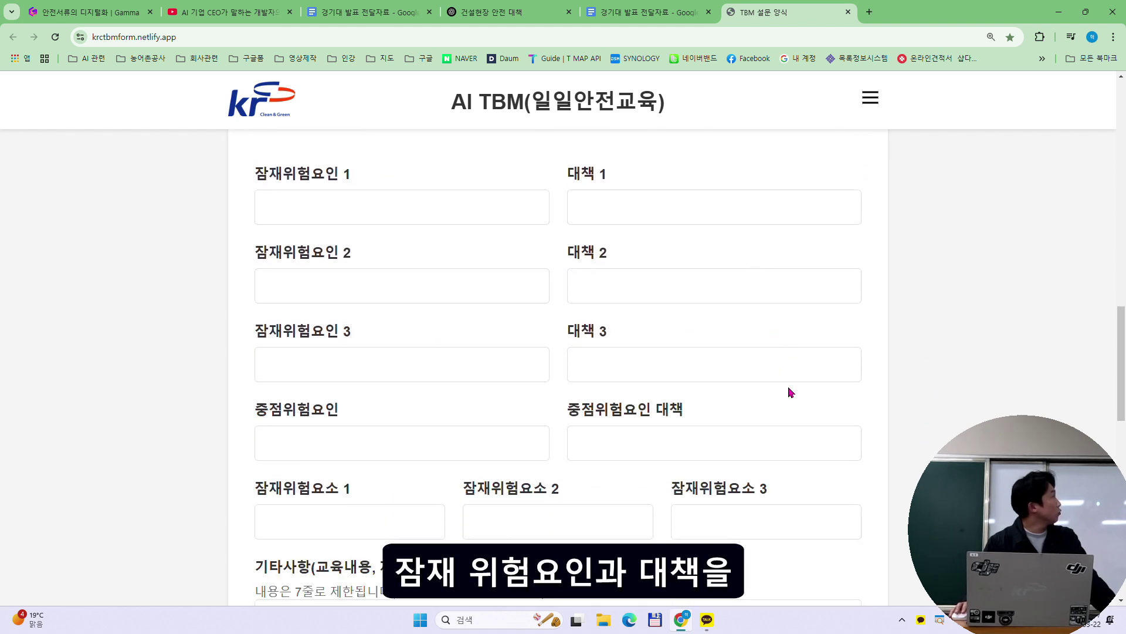
scroll(399, 222, "up", 2)
left_click(363, 239)
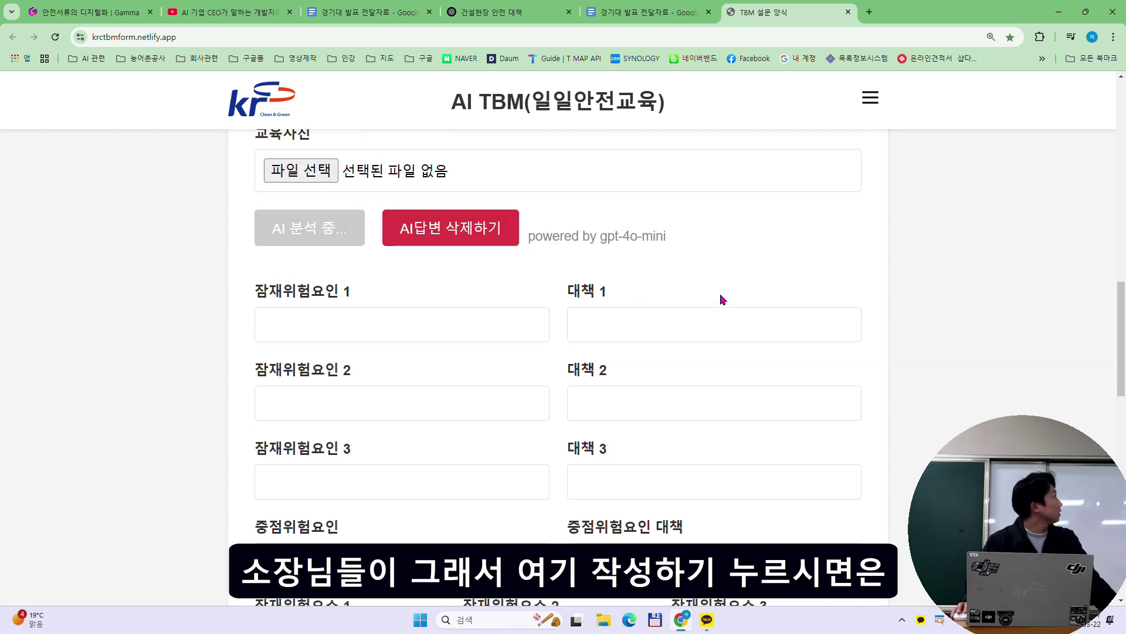
scroll(587, 176, "down", 1)
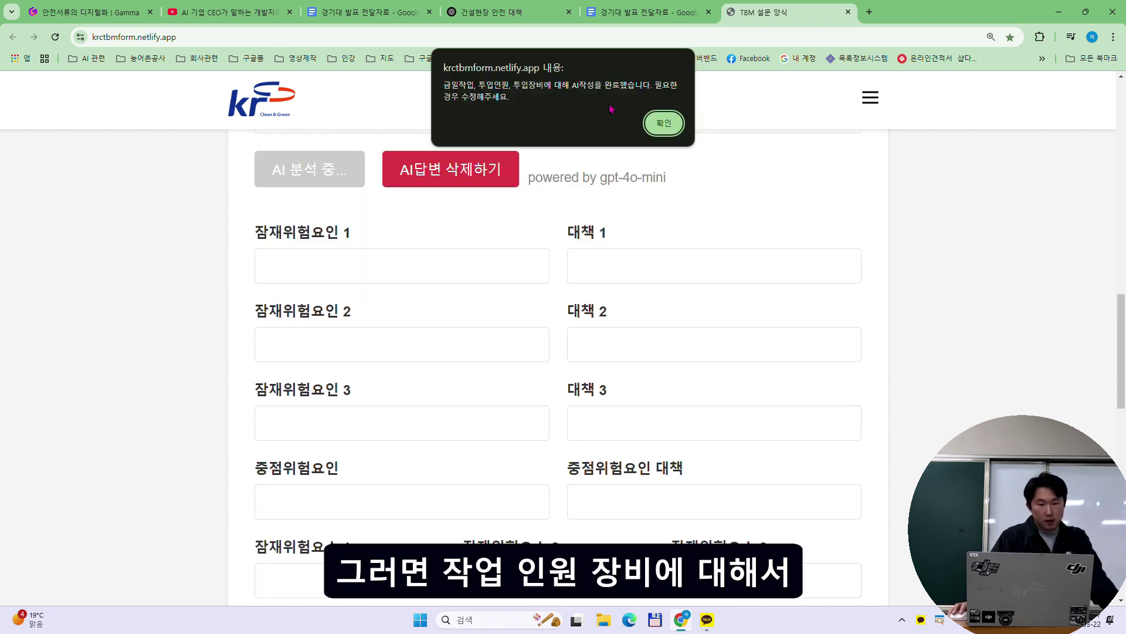
left_click(664, 123)
scroll(895, 240, "down", 1)
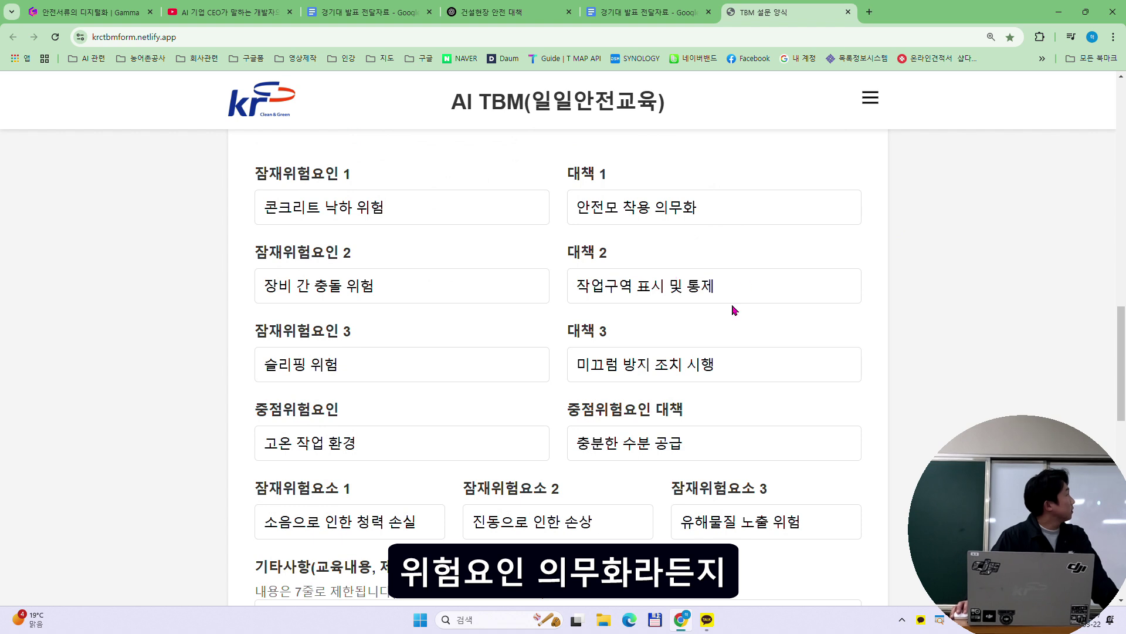
scroll(553, 437, "down", 1)
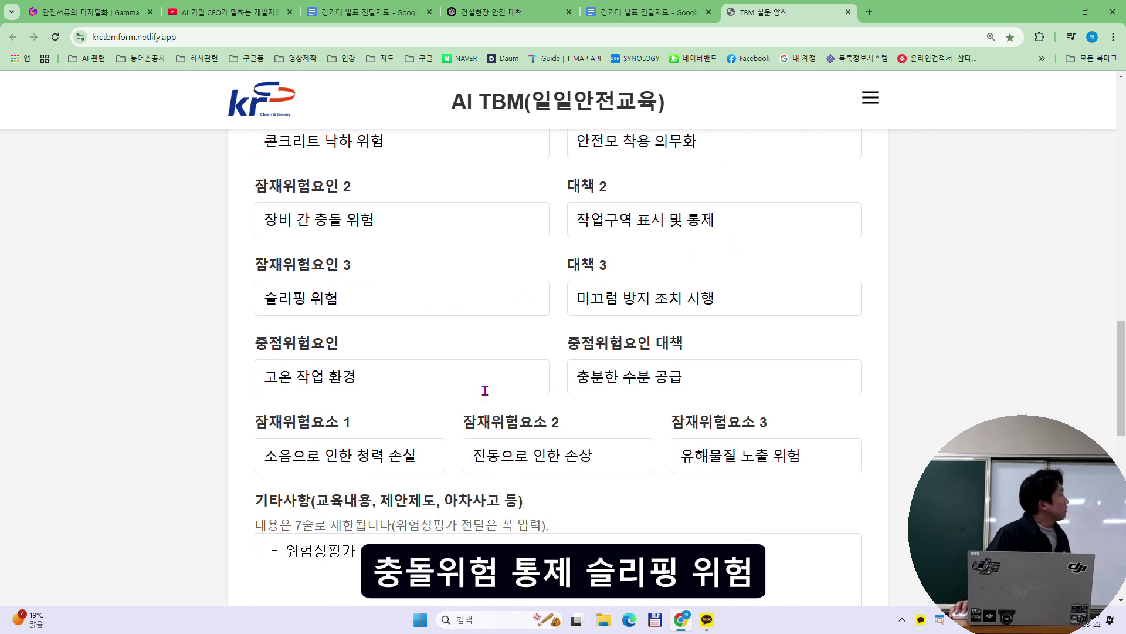
- Run the AI writing again to replace the hazards and countermeasures with a new set, and accept the completion notice
scroll(503, 309, "up", 5)
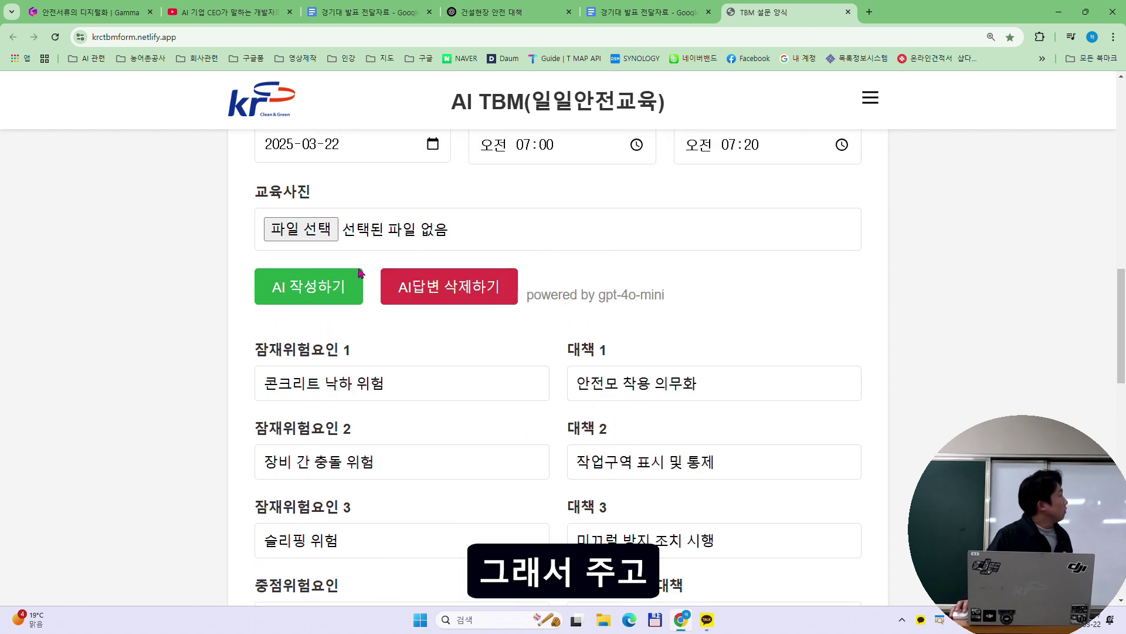
scroll(360, 273, "down", 1)
left_click(329, 229)
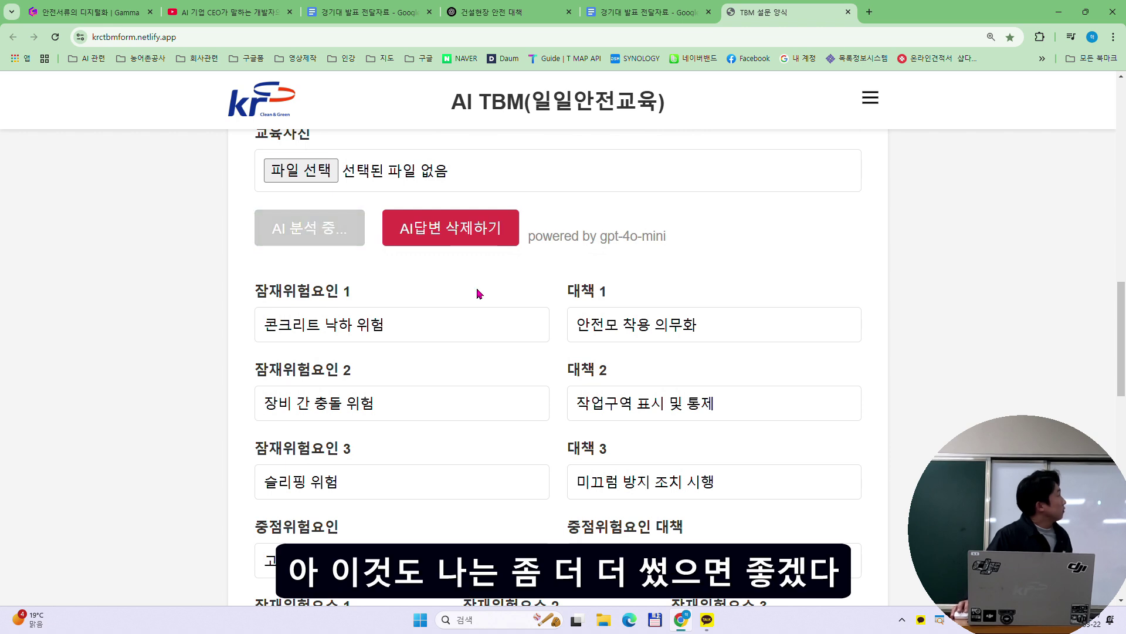
scroll(572, 301, "down", 1)
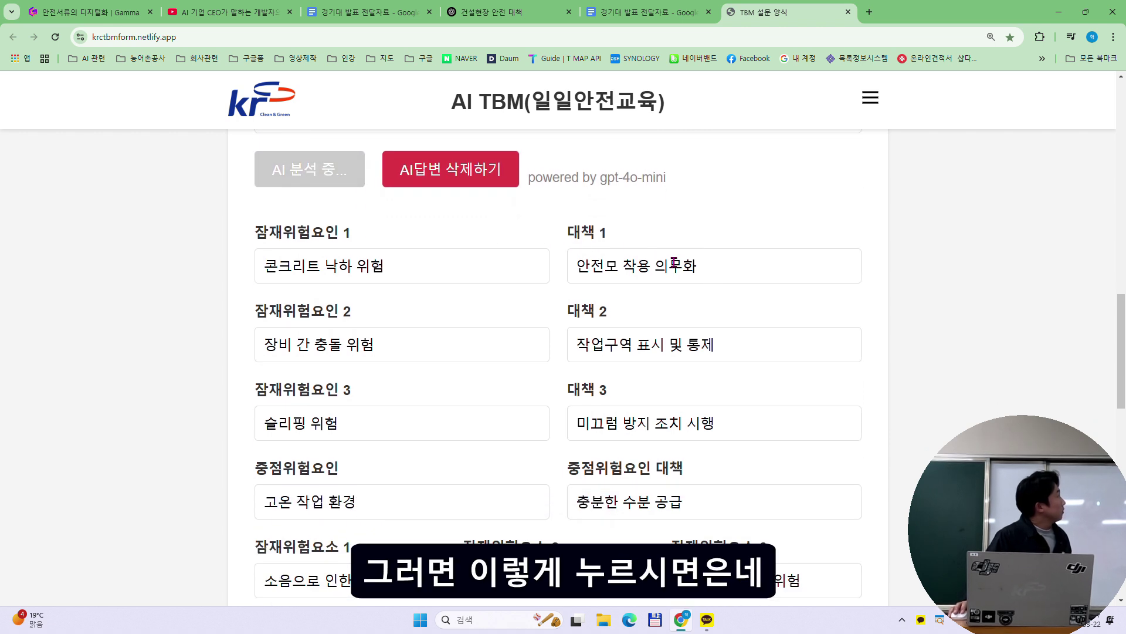
key("Return")
- Reword the first potential hazard (잠재위험요인 1) as 콘크리트 유출로인한 화학피해
scroll(504, 307, "down", 2)
left_click(420, 134)
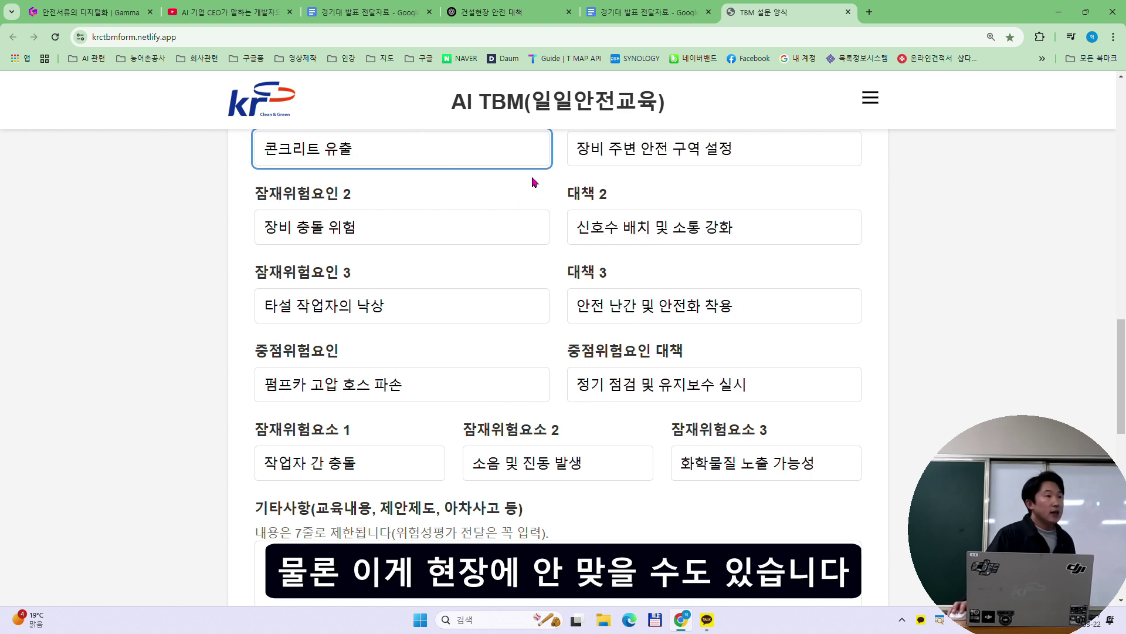
key("BackSpace")
key("BackSpace")
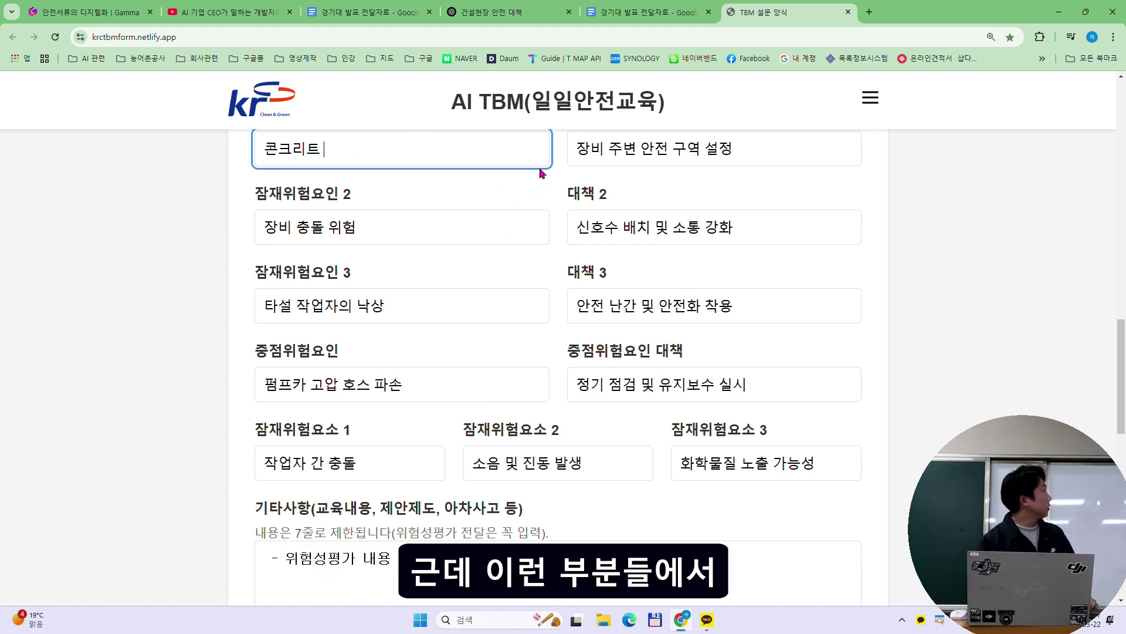
type("유출로인한")
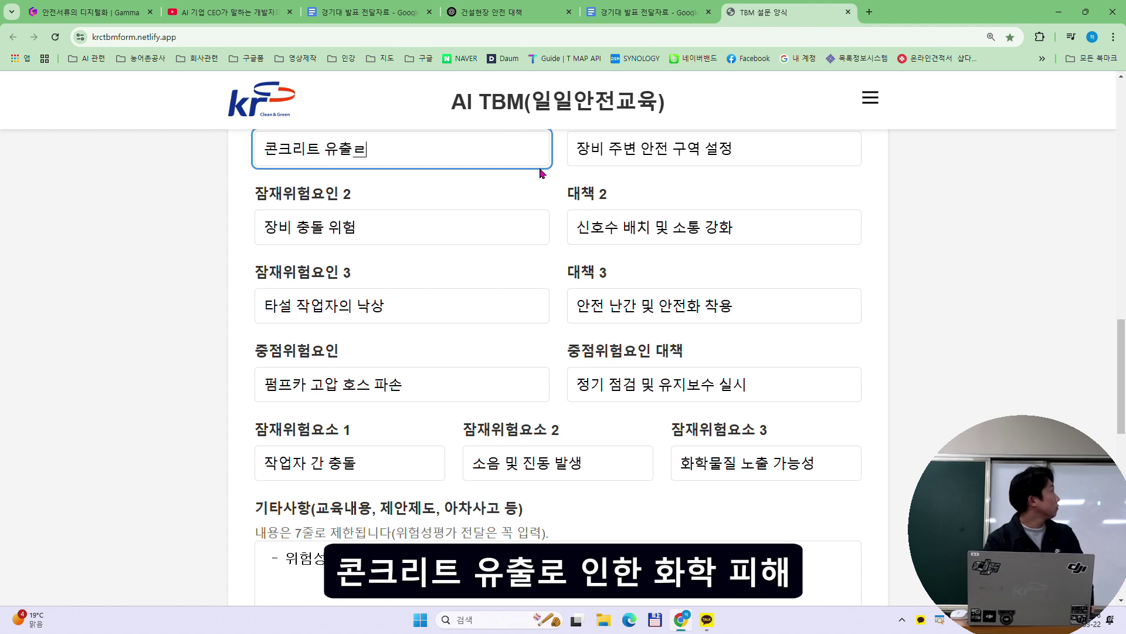
type(" 화학피해")
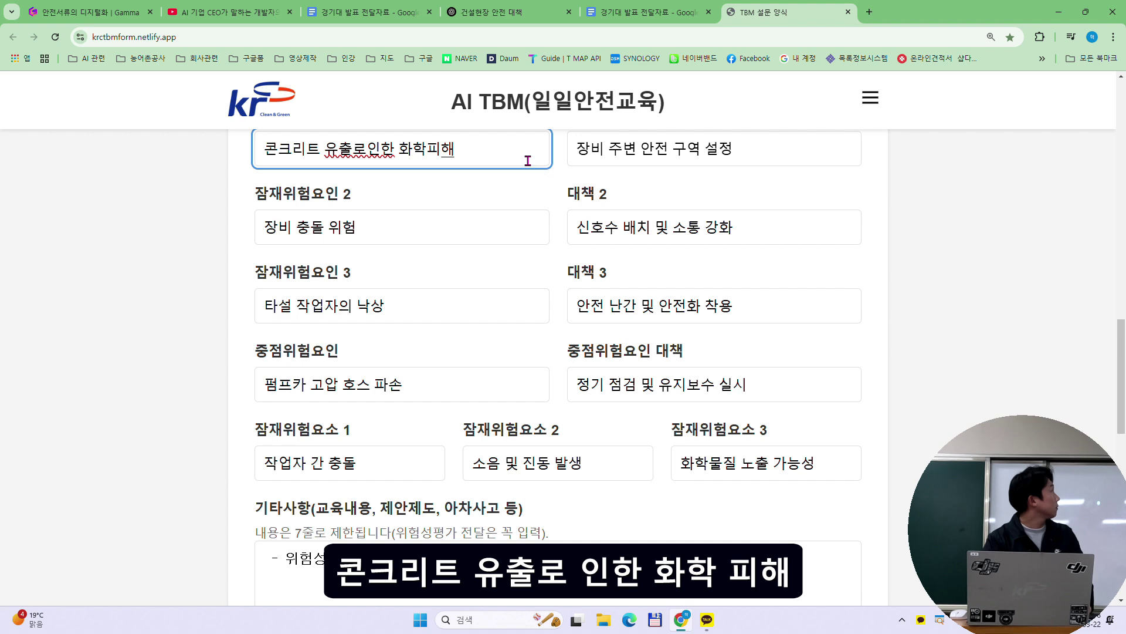
- Draw a freehand wavy signature in the form's 서명 area, then return to the e-mail address field at the start of the form
scroll(616, 247, "down", 4)
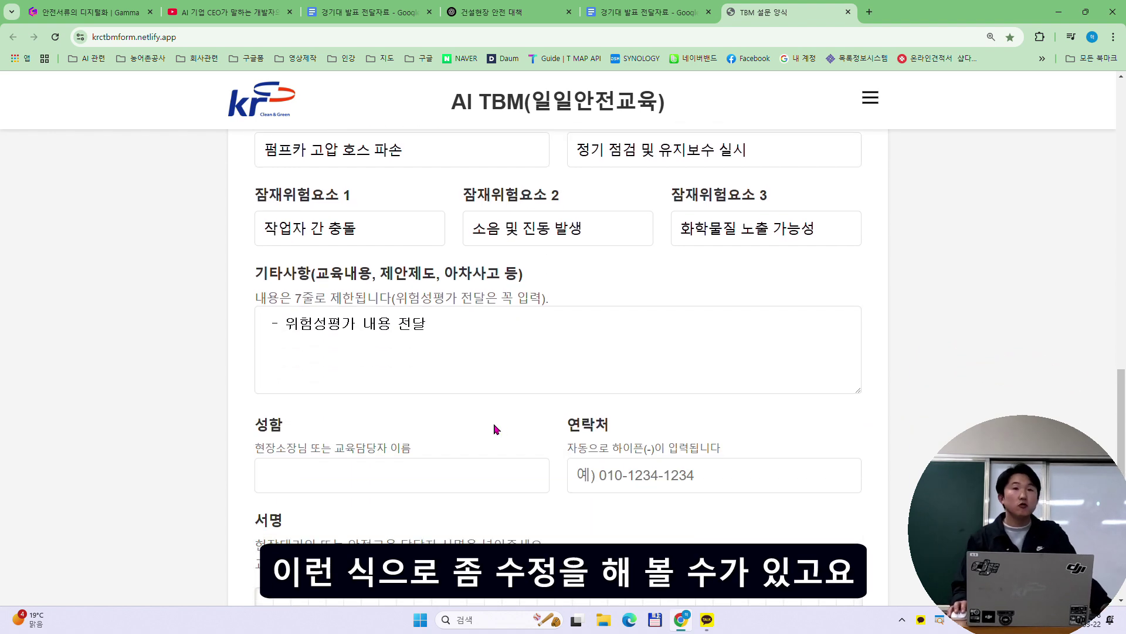
scroll(469, 381, "down", 1)
scroll(411, 405, "down", 3)
scroll(387, 403, "up", 7)
left_click(387, 398)
scroll(604, 422, "down", 10)
mouse_move(433, 223)
left_mouse_down()
mouse_move(583, 283)
mouse_move(690, 214)
left_mouse_up()
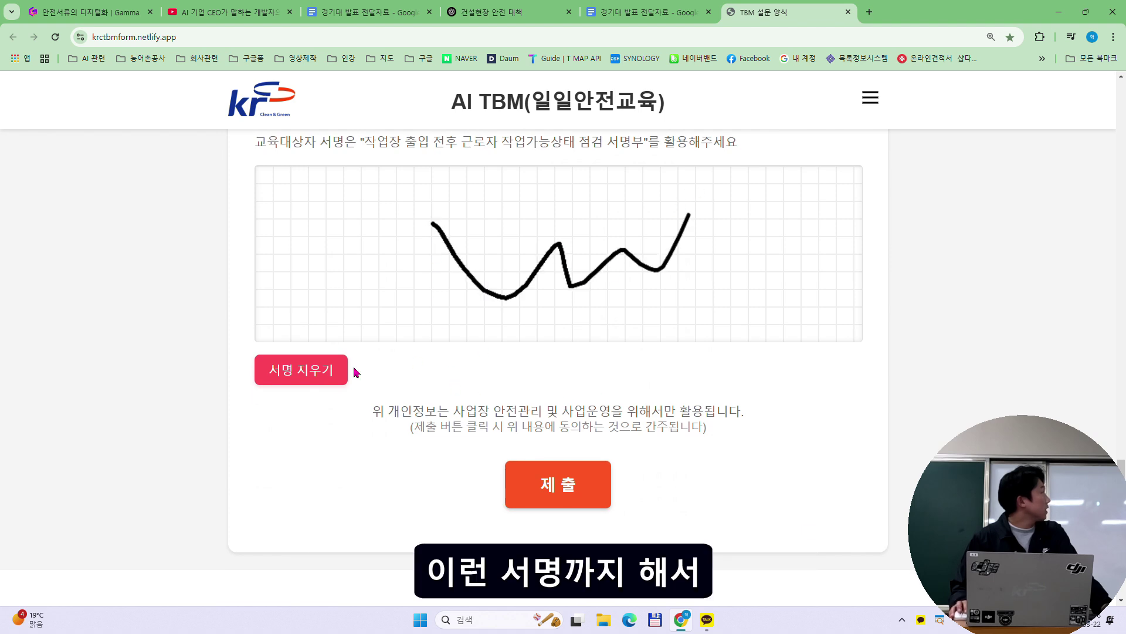
scroll(775, 411, "up", 10)
scroll(754, 393, "up", 15)
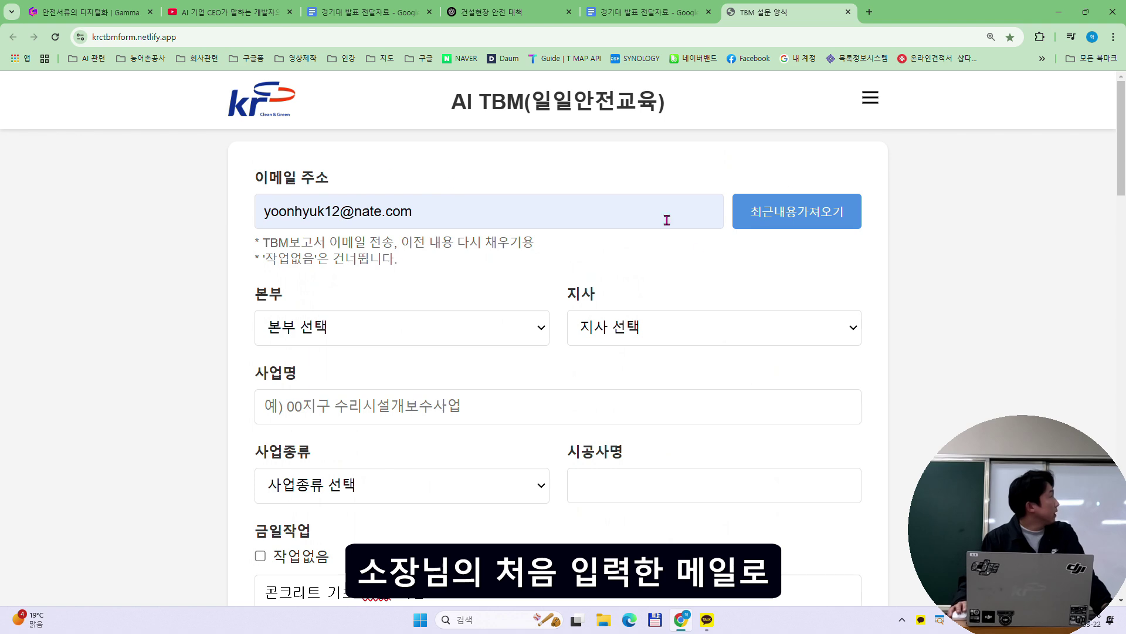
- Open the TBM V2.0 response spreadsheet from the saved 농어촌공사 bookmarks and look through the submitted TBM records
left_click(147, 59)
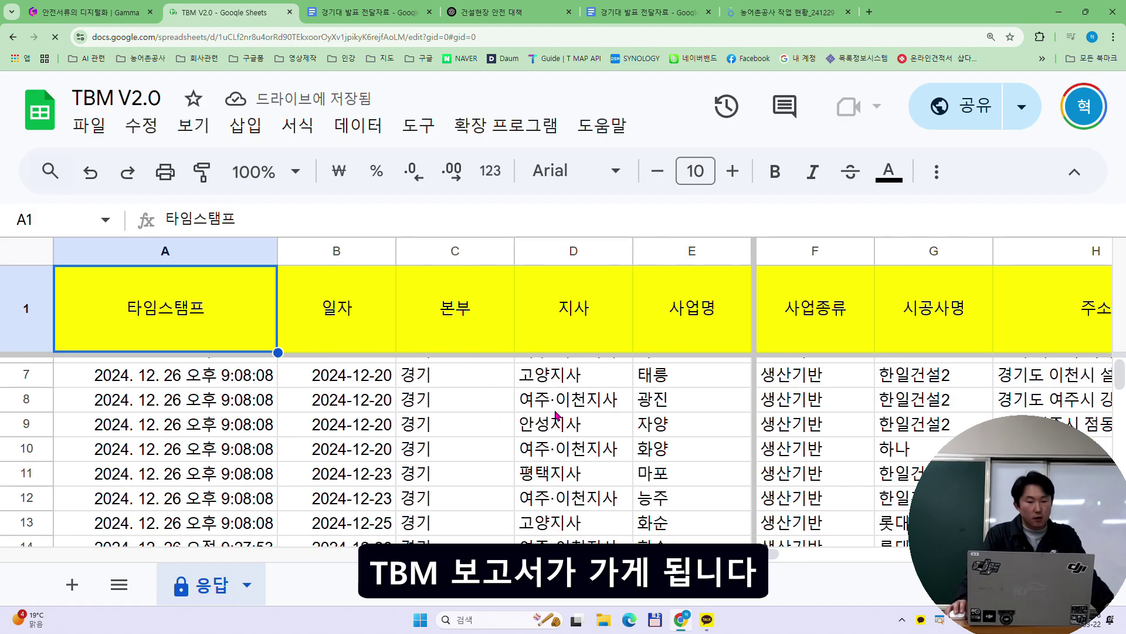
scroll(494, 427, "down", 2)
scroll(860, 426, "down", 6)
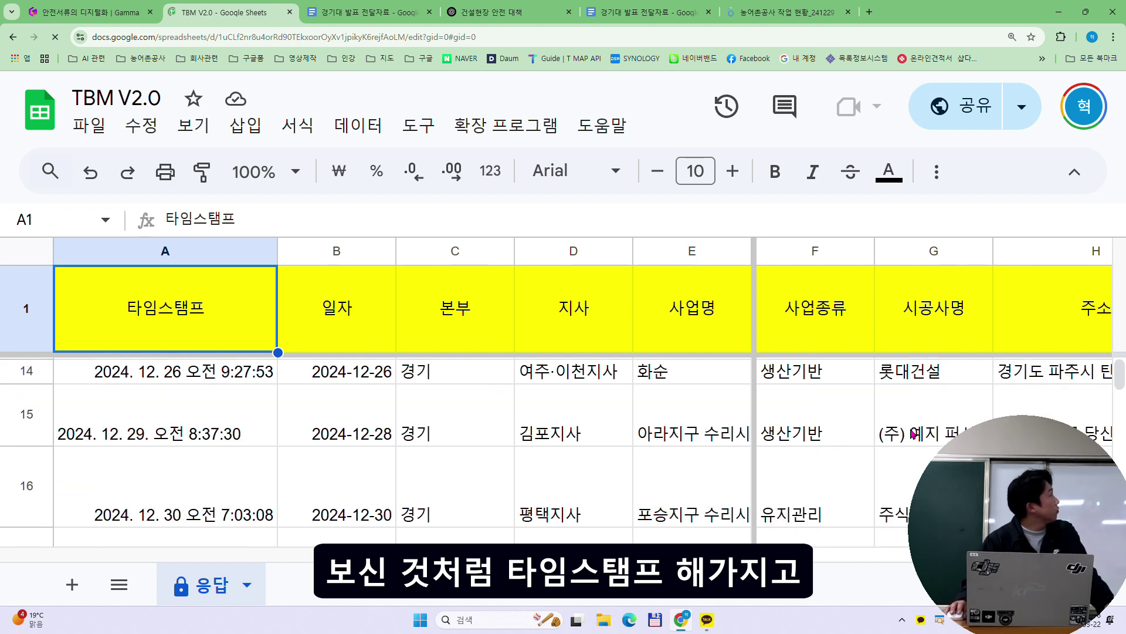
scroll(875, 494, "down", 2)
scroll(845, 456, "up", 7)
scroll(830, 460, "up", 3)
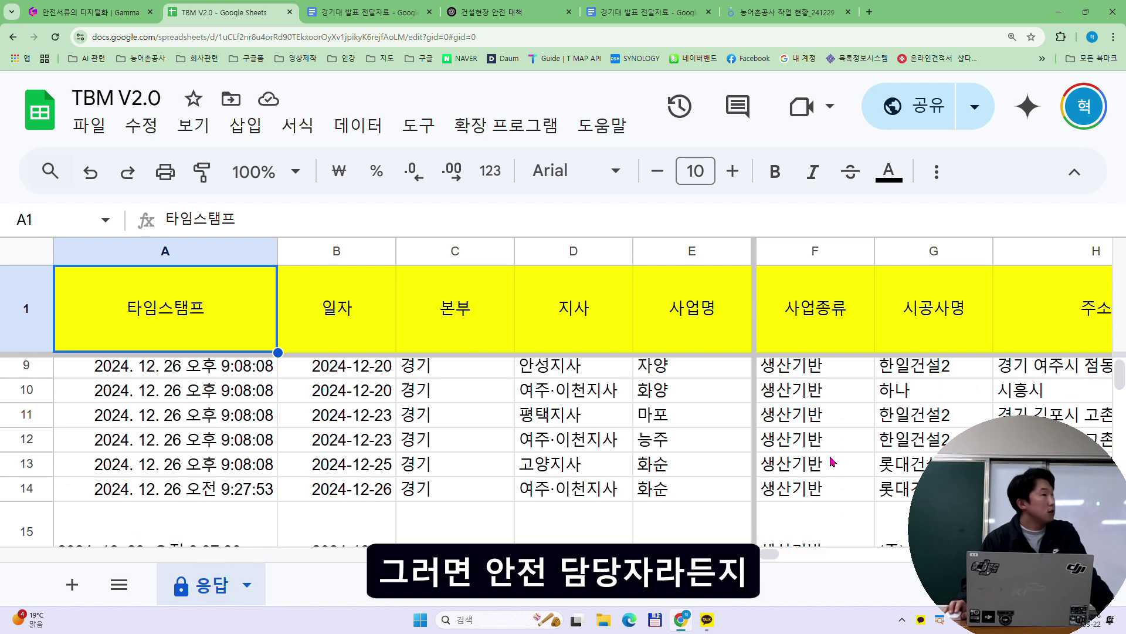
scroll(780, 446, "down", 5)
scroll(762, 434, "down", 1)
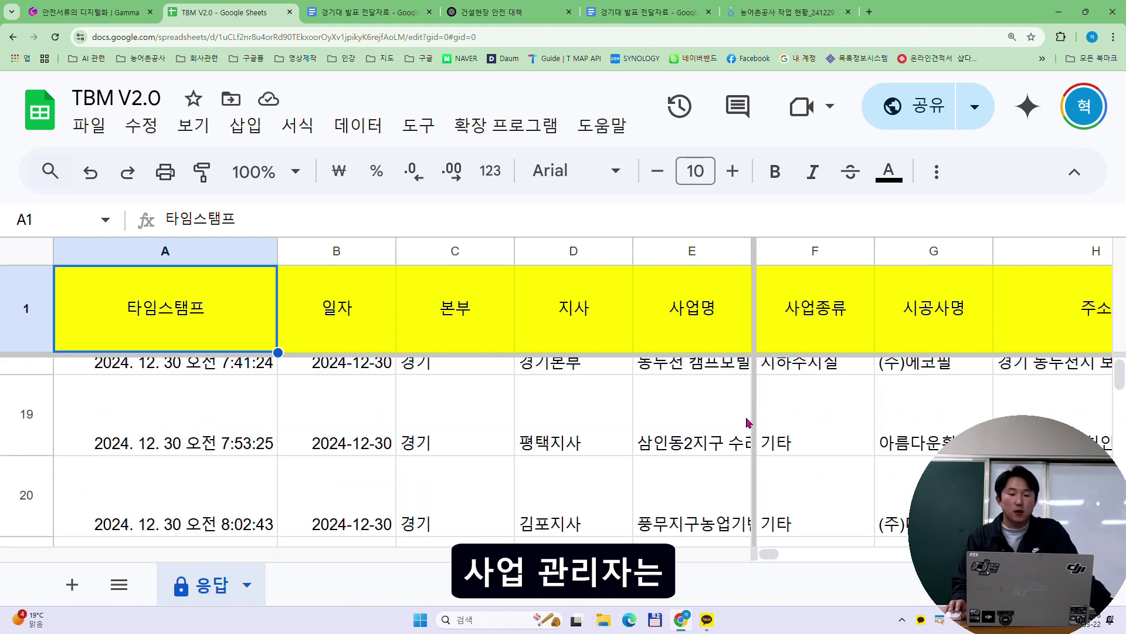
- Switch to the 농어촌공사 작업 현황_241229 Looker Studio report, present it full screen and look through the list of today's work sites
left_click(786, 12)
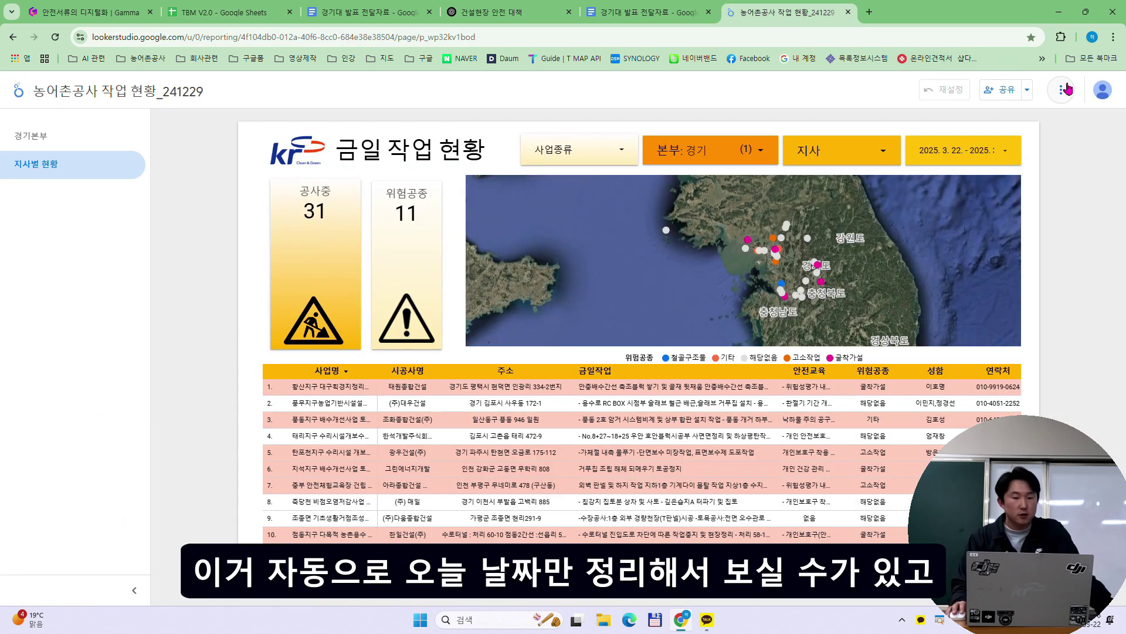
left_click(1061, 89)
left_click(1000, 179)
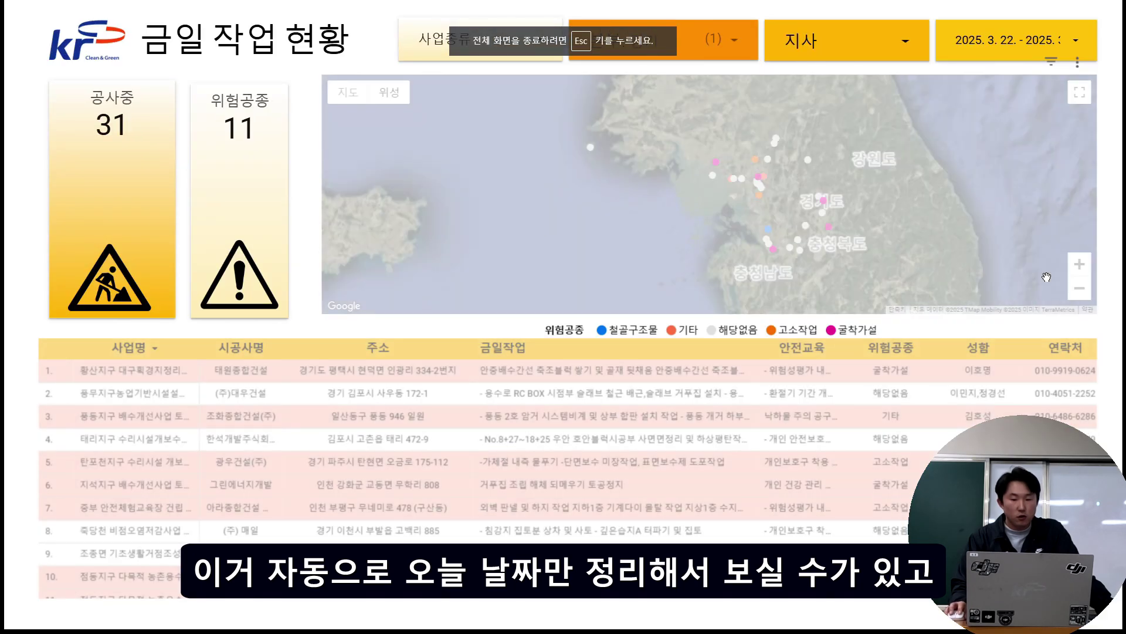
scroll(720, 380, "down", 4)
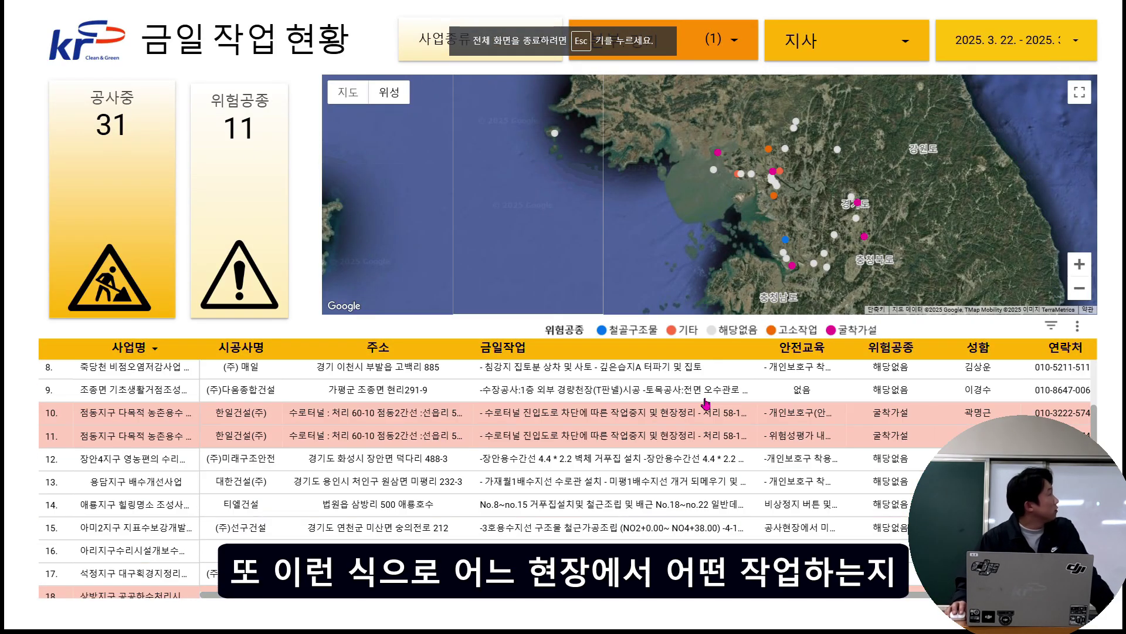
scroll(701, 407, "up", 4)
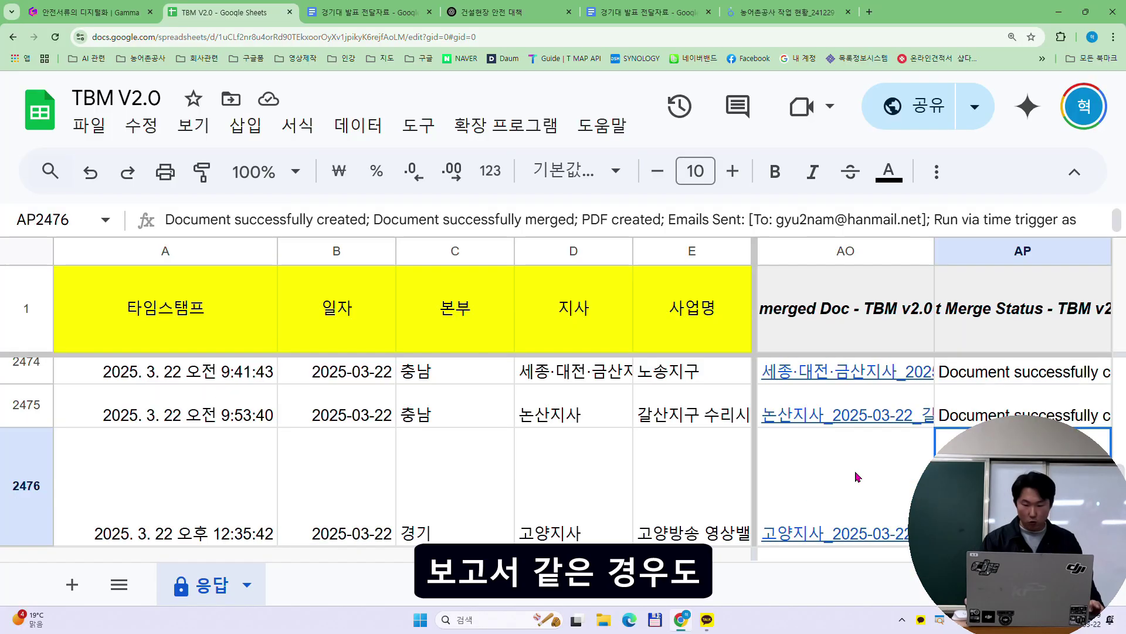
- Open the merged PDF report for 논산지사's 갈산지구 project from the TBM V2.0 spreadsheet and read through the Tool Box Meeting minutes
left_click(833, 414)
left_click(833, 453)
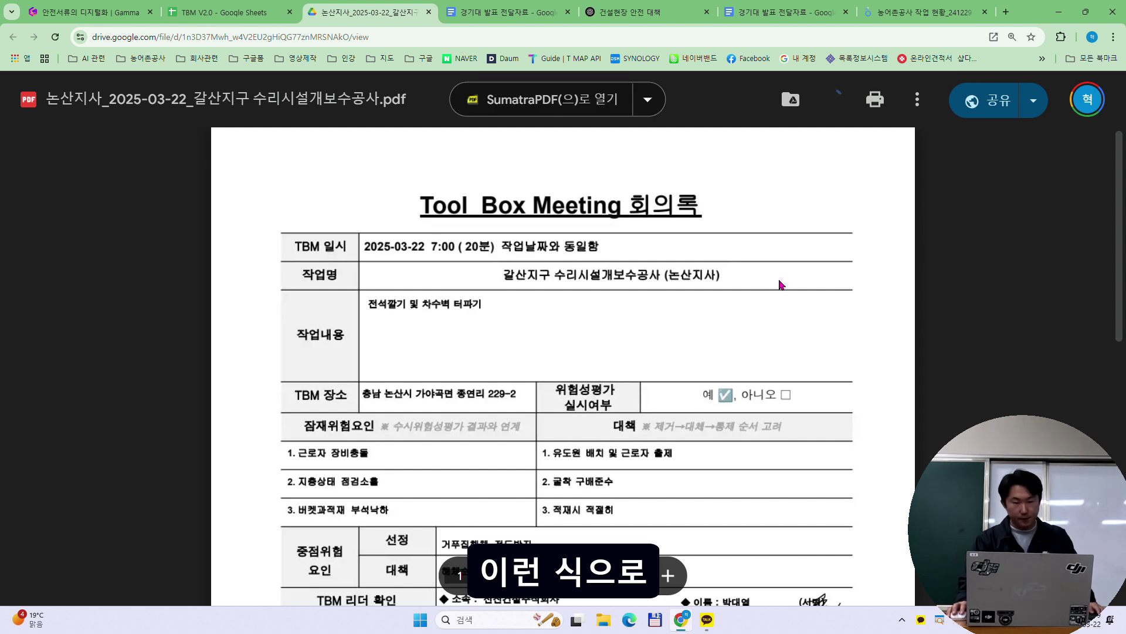
scroll(780, 282, "down", 2)
scroll(677, 306, "down", 5)
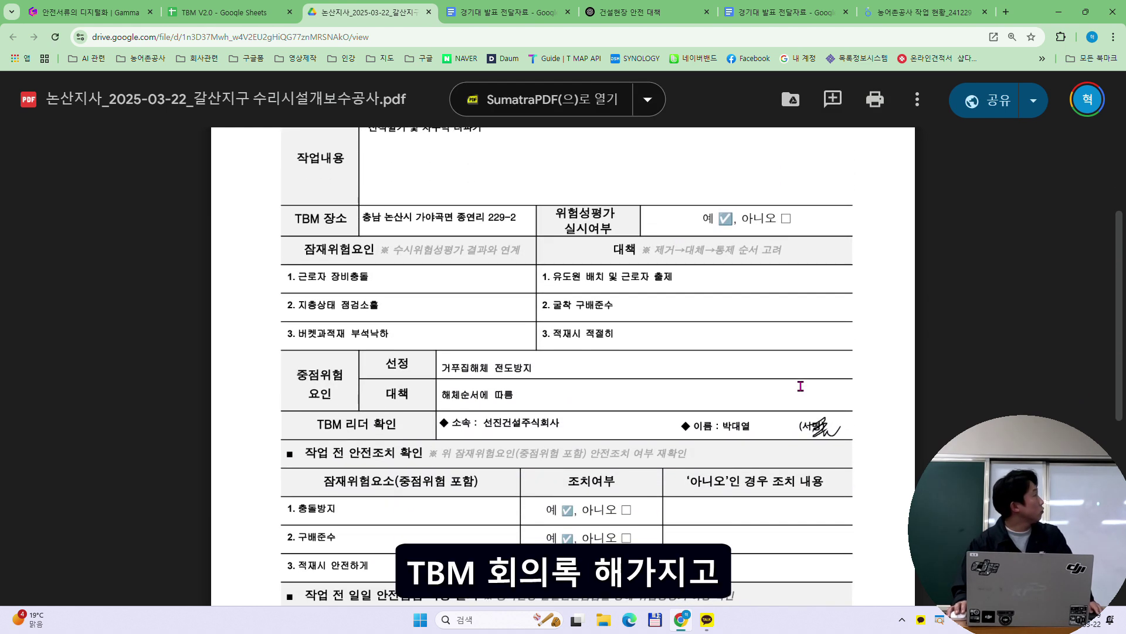
scroll(579, 351, "down", 3)
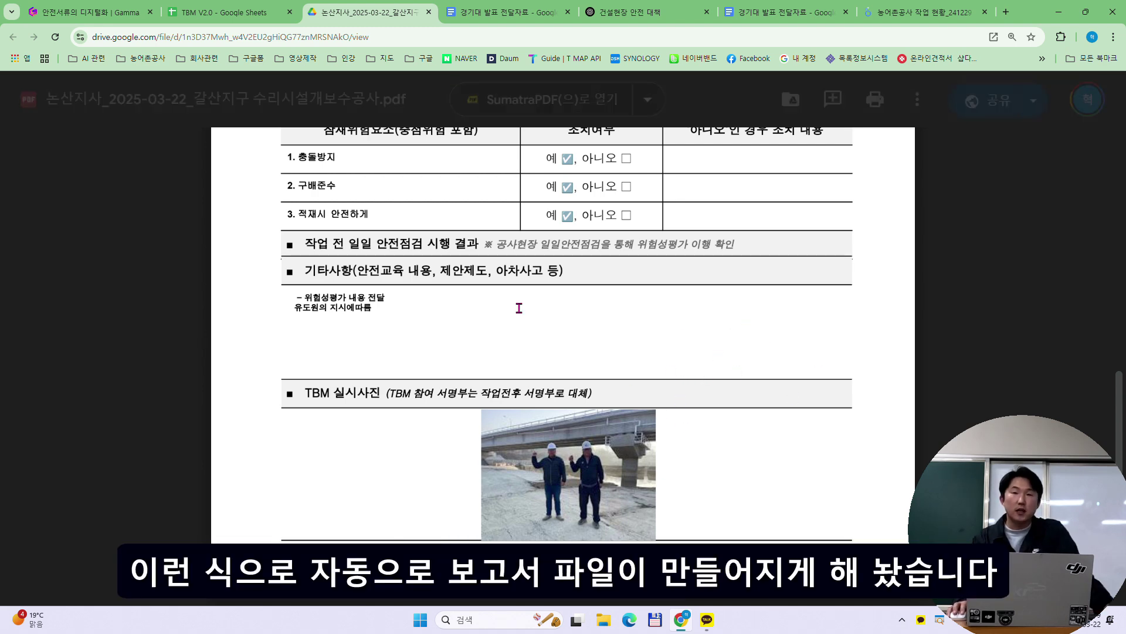
scroll(468, 252, "up", 15)
- Close the PDF report, open the 안전서류 점검시스템 site linked in the 경기대 발표 전달자료 document, and collapse and re-expand its 공사 여건 선택 section
left_click(429, 11)
left_click(413, 11)
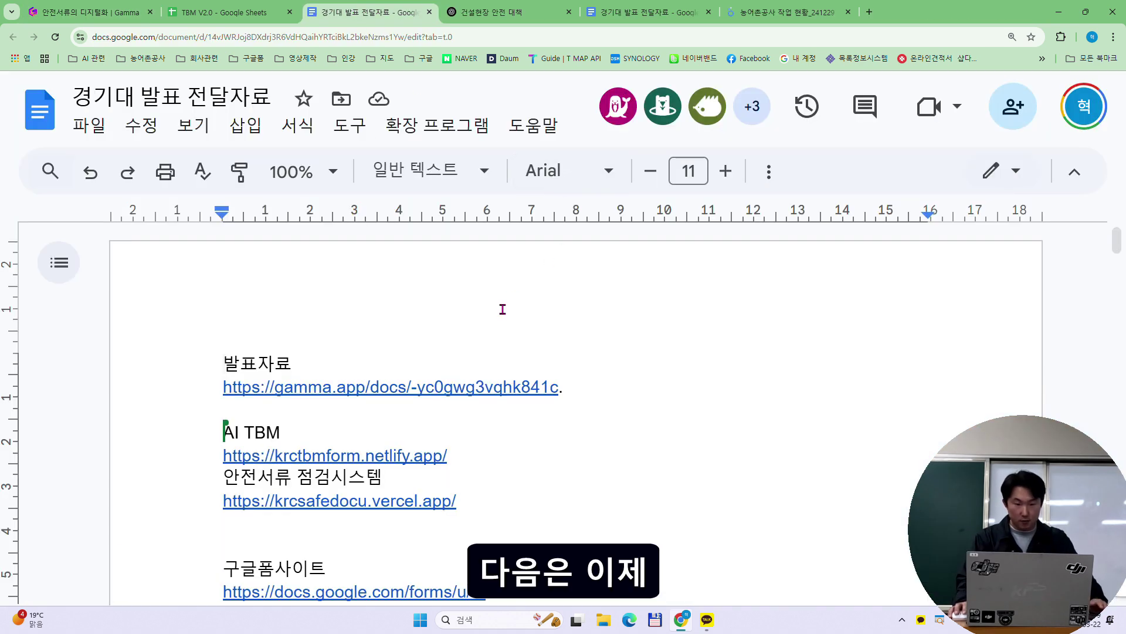
scroll(390, 372, "down", 2)
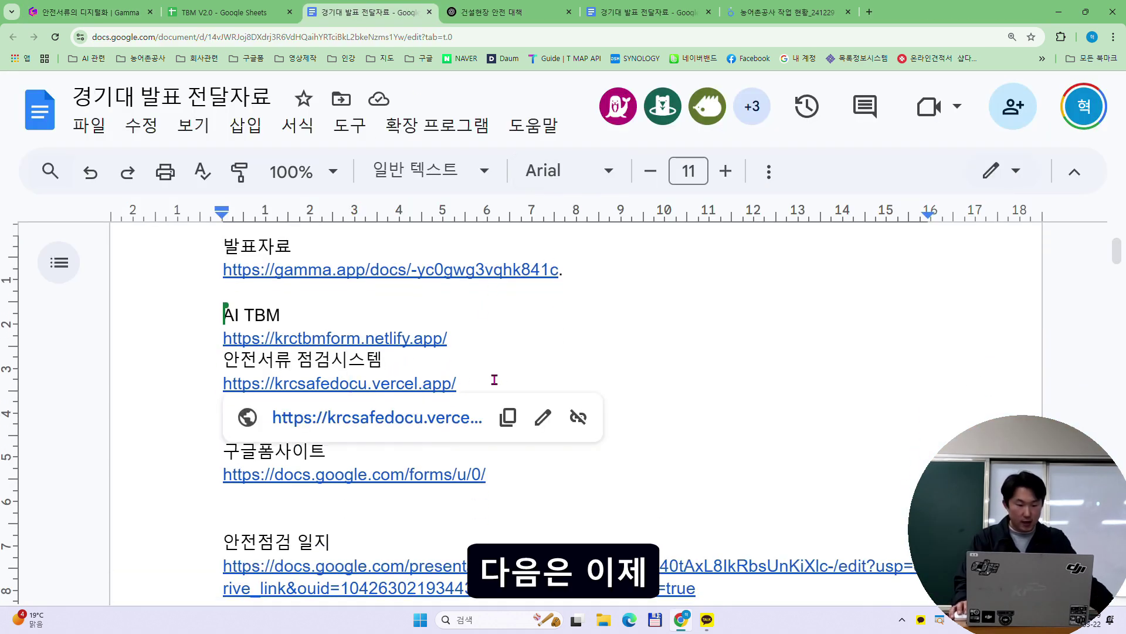
left_click_drag(521, 375, 249, 399)
left_click(329, 419)
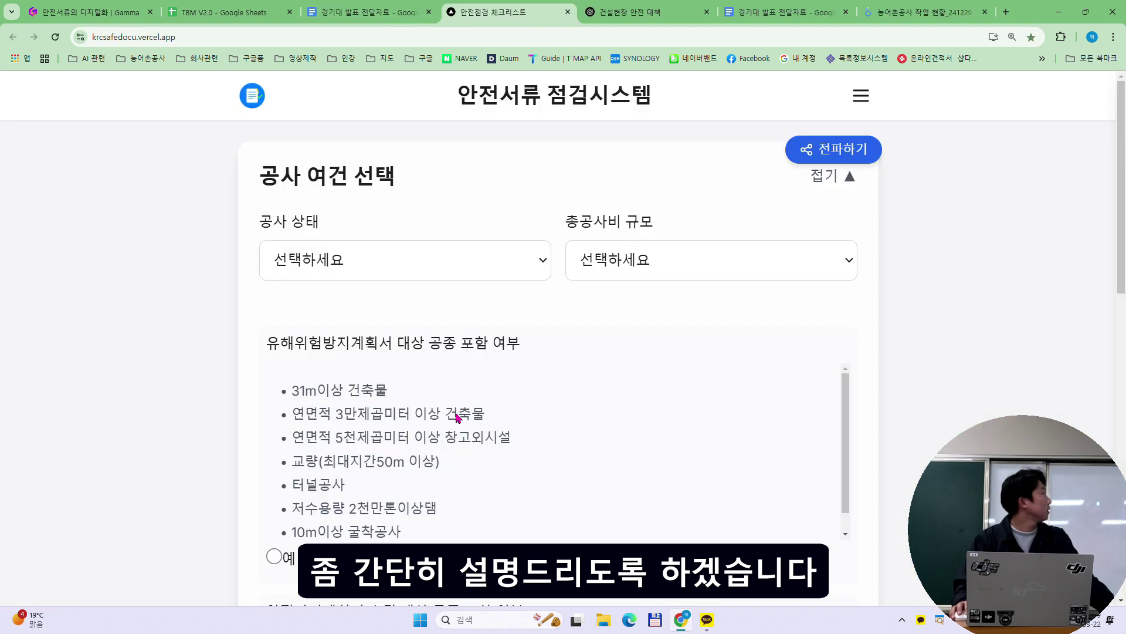
left_click(847, 177)
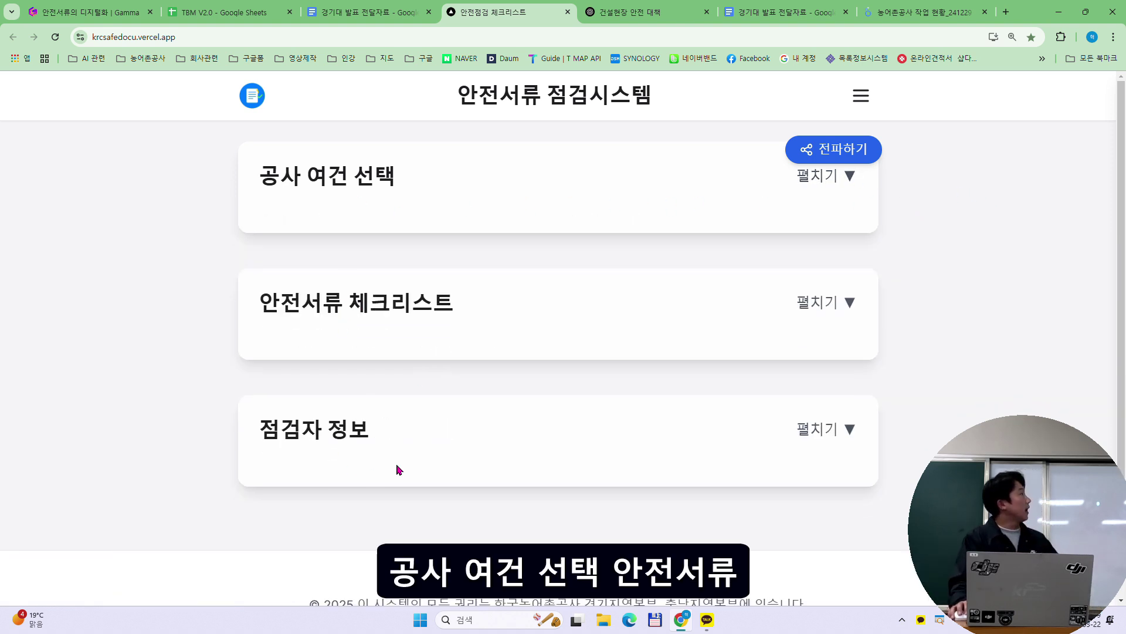
left_click(822, 176)
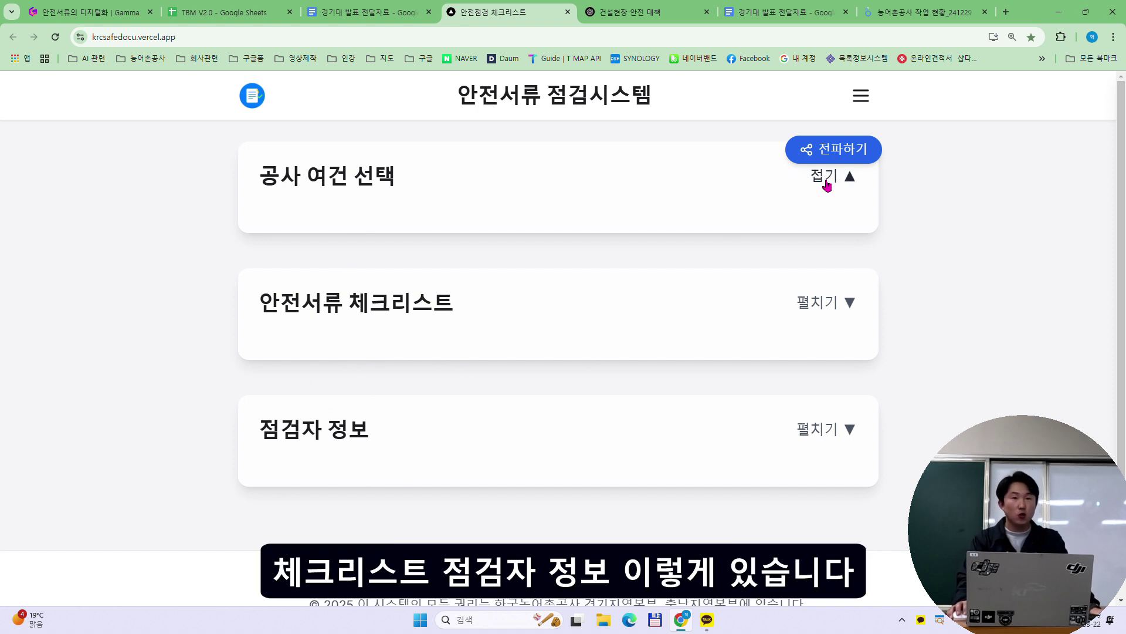
- Set 공사 상태 to 공사중, 총공사비 규모 to 20억 이상 ~ 50억 미만, 유해위험방지계획서 대상 to 아니오 and 안전관리계획서 수립 대상 to 예
left_click(333, 262)
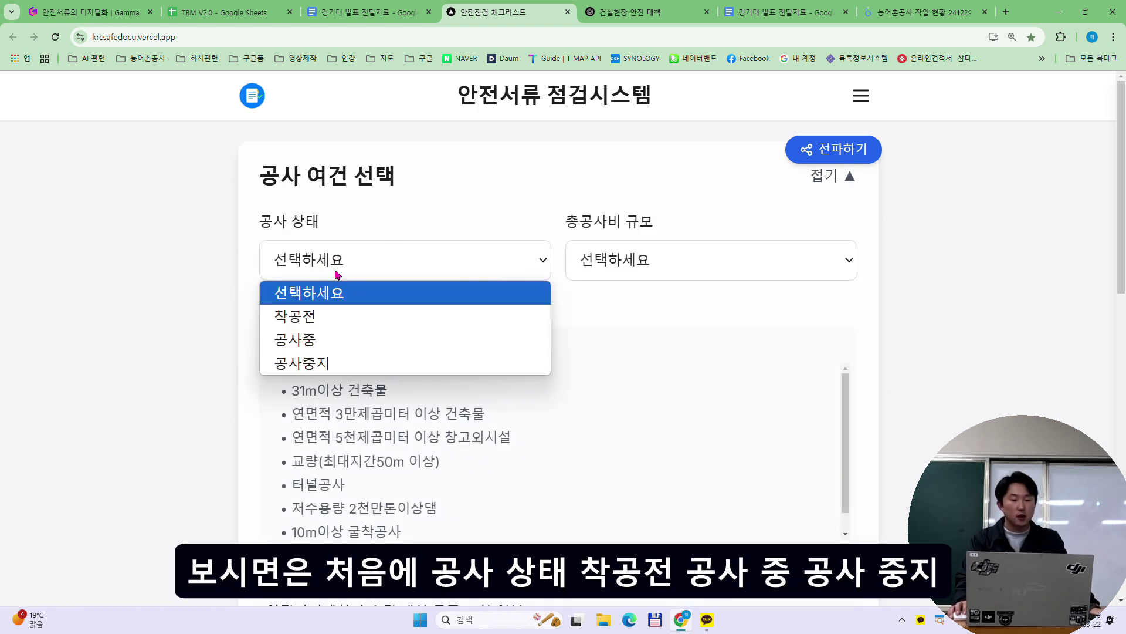
left_click(355, 340)
left_click(629, 269)
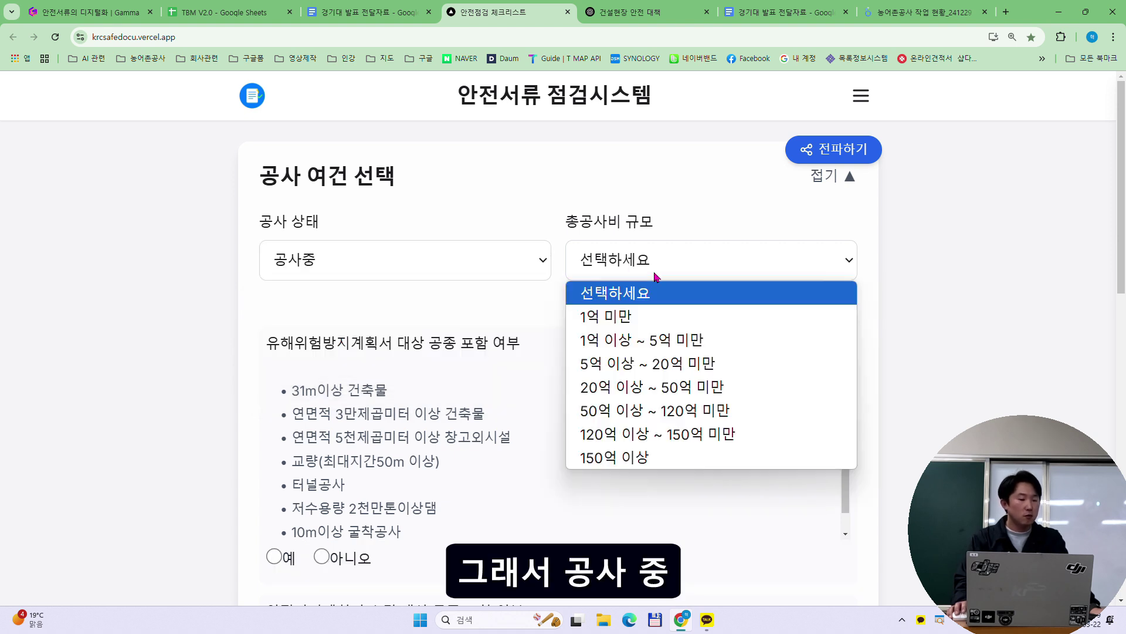
left_click(681, 385)
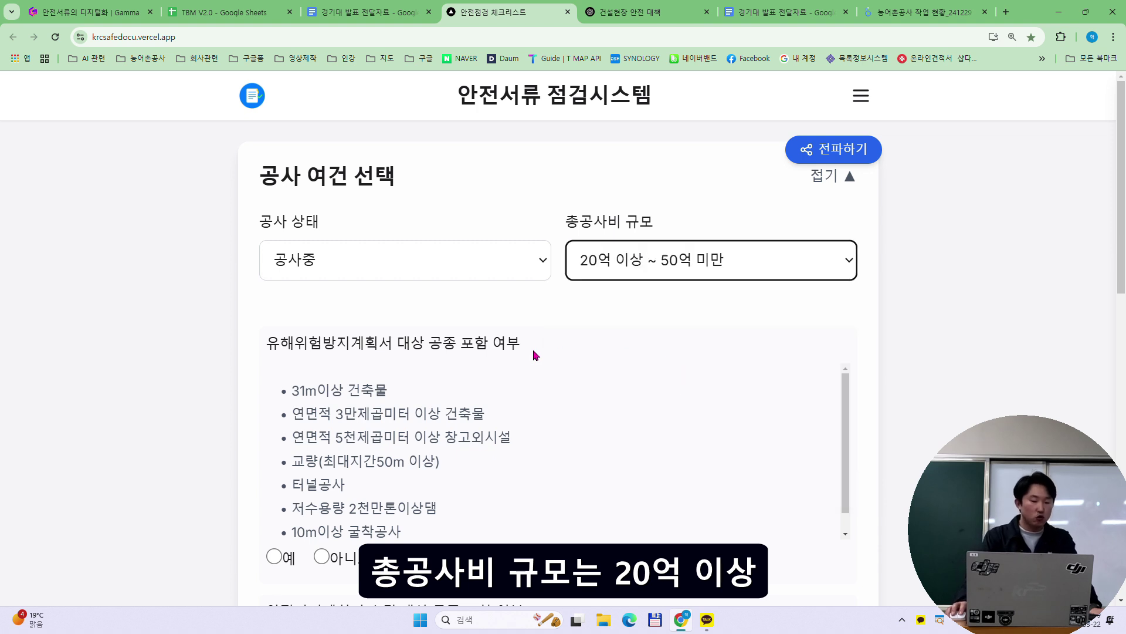
scroll(457, 329, "down", 1)
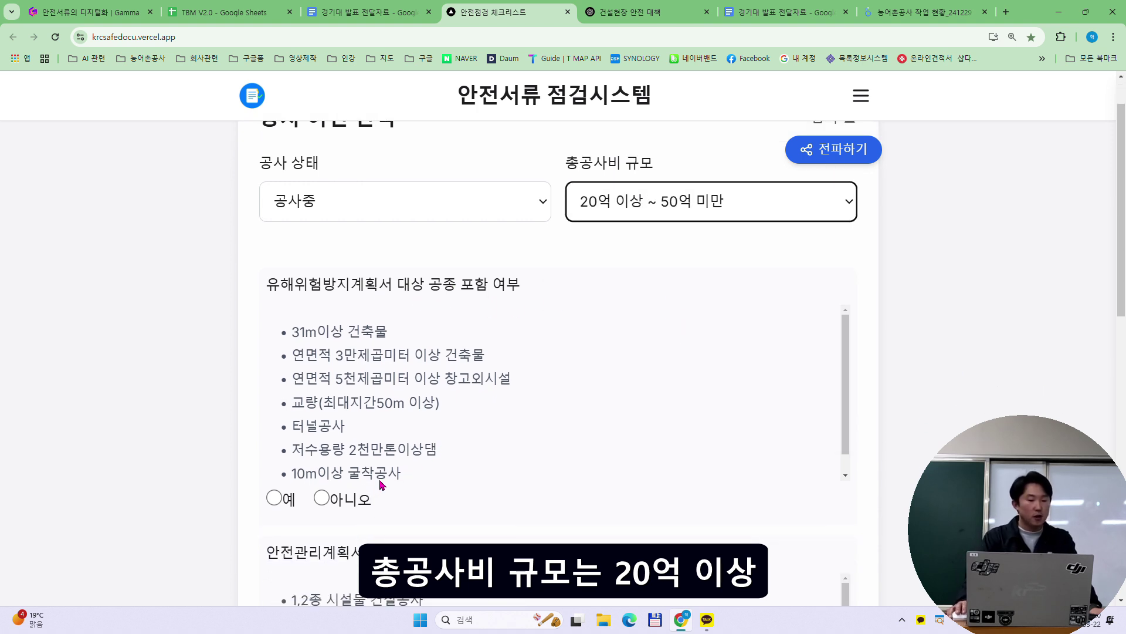
left_click(343, 498)
scroll(616, 457, "down", 6)
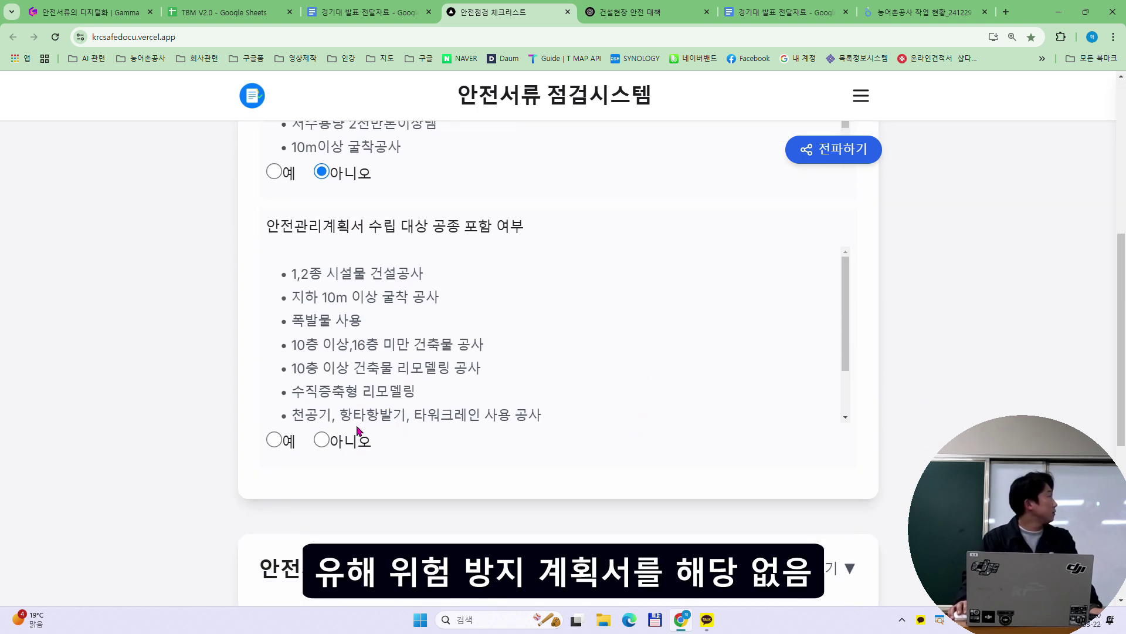
left_click(277, 440)
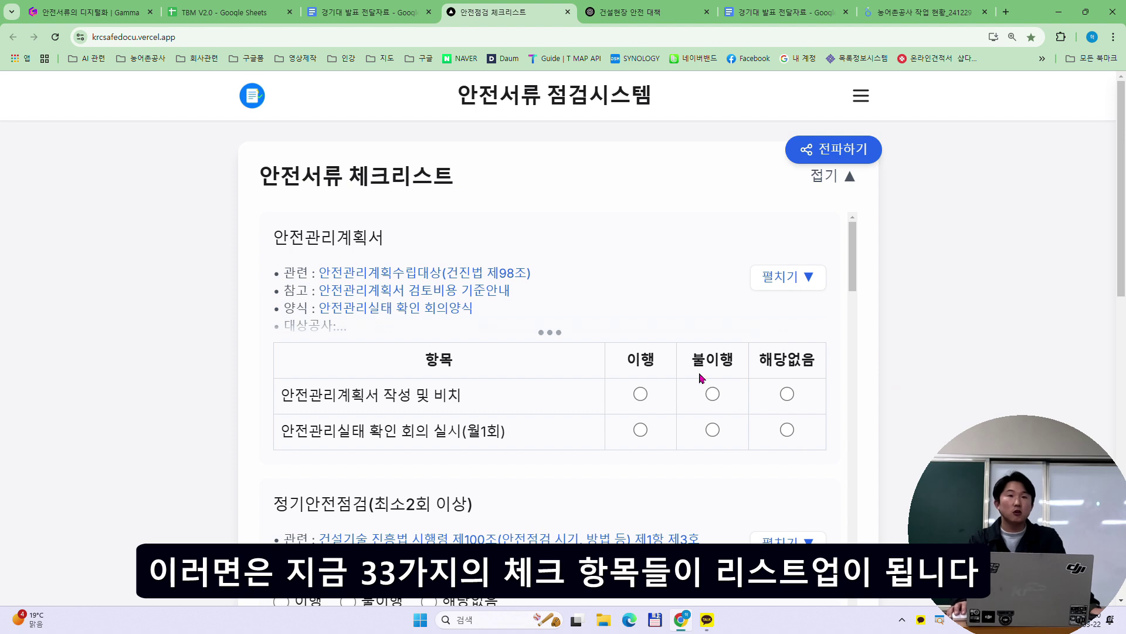
- Expand the 안전관리계획서 guidance, review its references and the linked 건진법 제98조 article, and collapse the guidance again
left_click(772, 279)
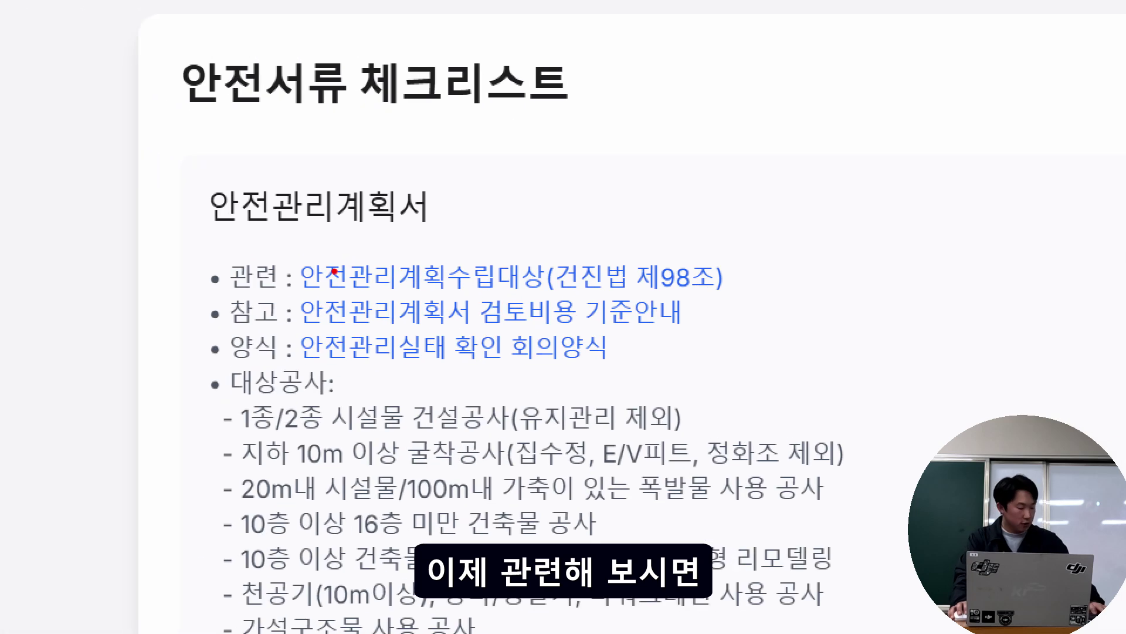
mouse_move(304, 290)
left_mouse_down()
mouse_move(695, 291)
mouse_move(686, 295)
left_mouse_up()
mouse_move(413, 320)
left_mouse_down()
mouse_move(437, 333)
mouse_move(682, 332)
left_mouse_up()
left_click_drag(419, 367, 702, 362)
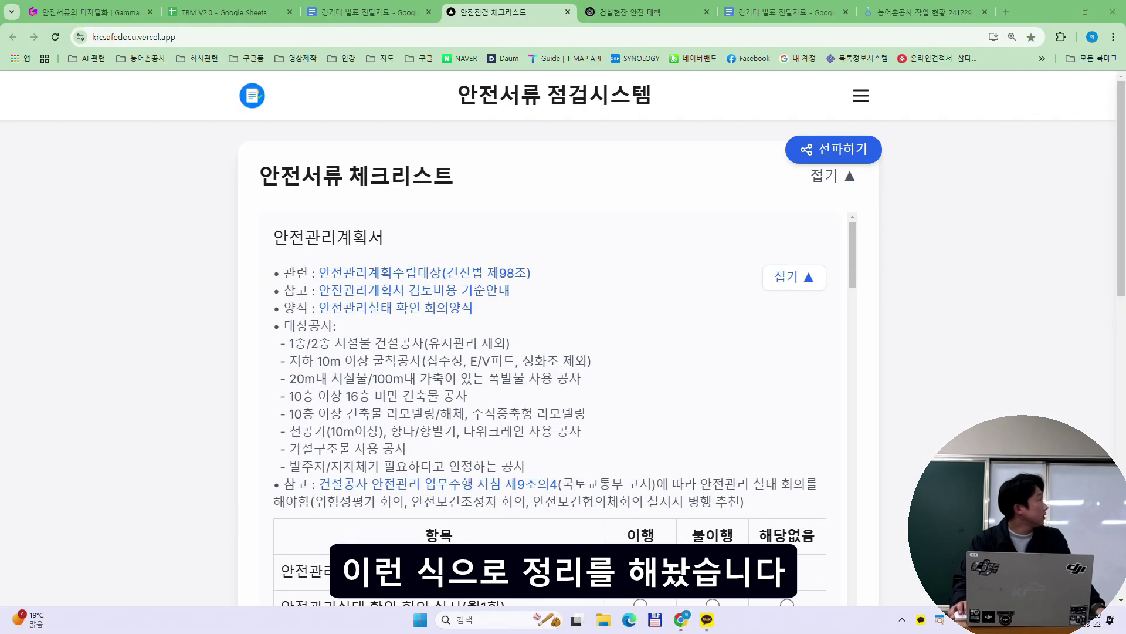
left_click(523, 274)
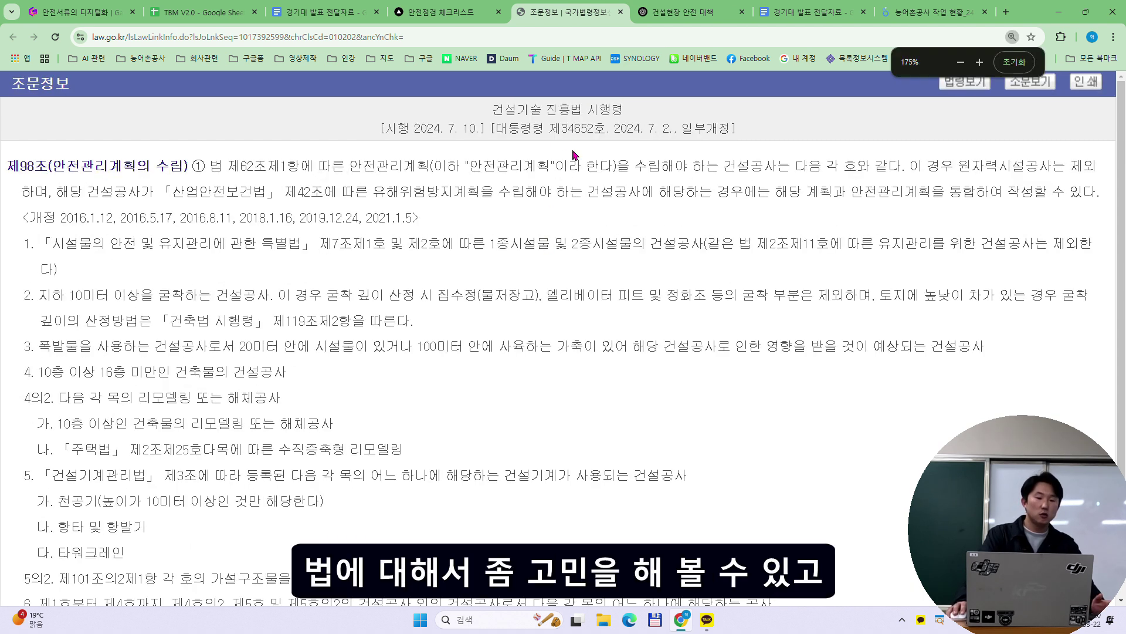
left_click(621, 11)
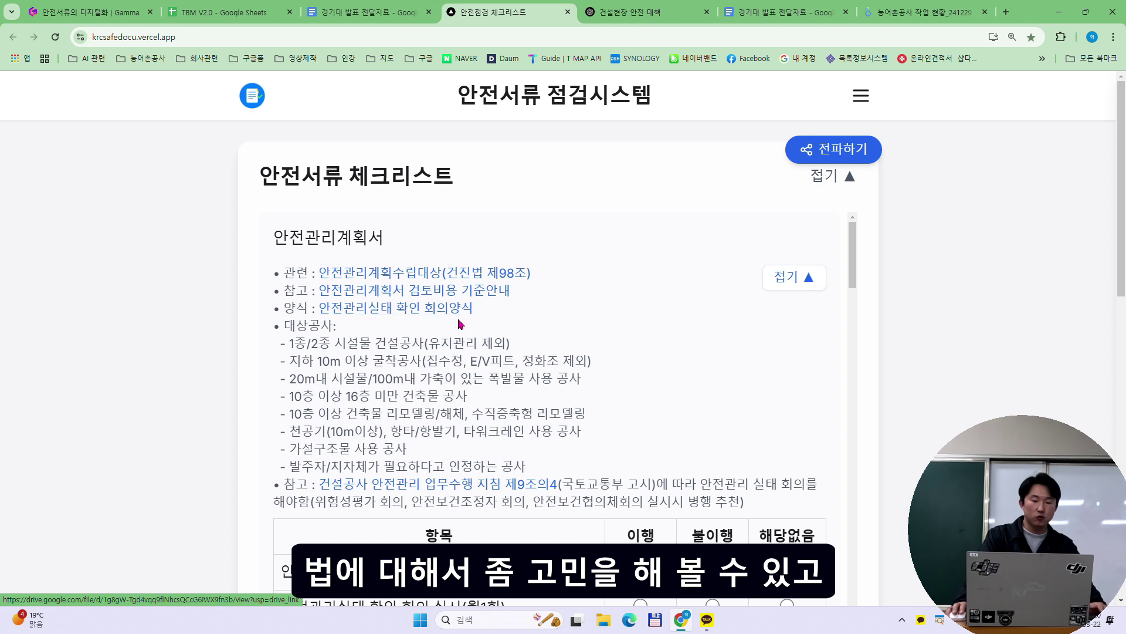
scroll(616, 293, "down", 1)
scroll(795, 271, "up", 1)
left_click(799, 281)
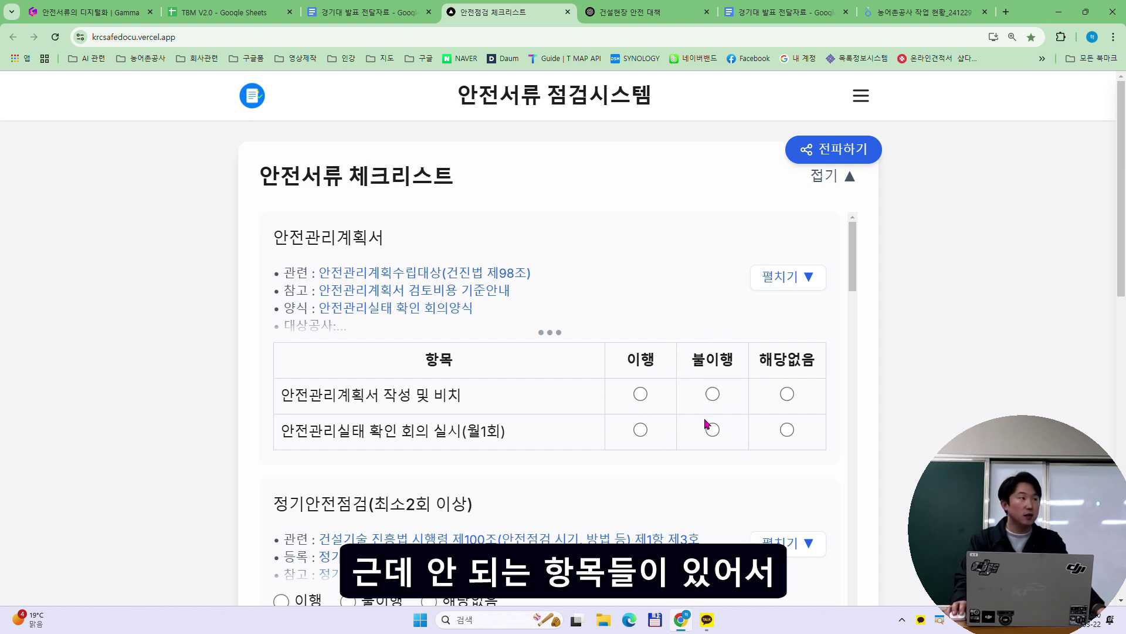
- Mark 안전관리계획서 작성 및 비치 as 이행, 안전관리실태 확인 회의 실시 as 불이행 and 정기안전점검 as 이행
left_click(647, 392)
scroll(659, 397, "down", 2)
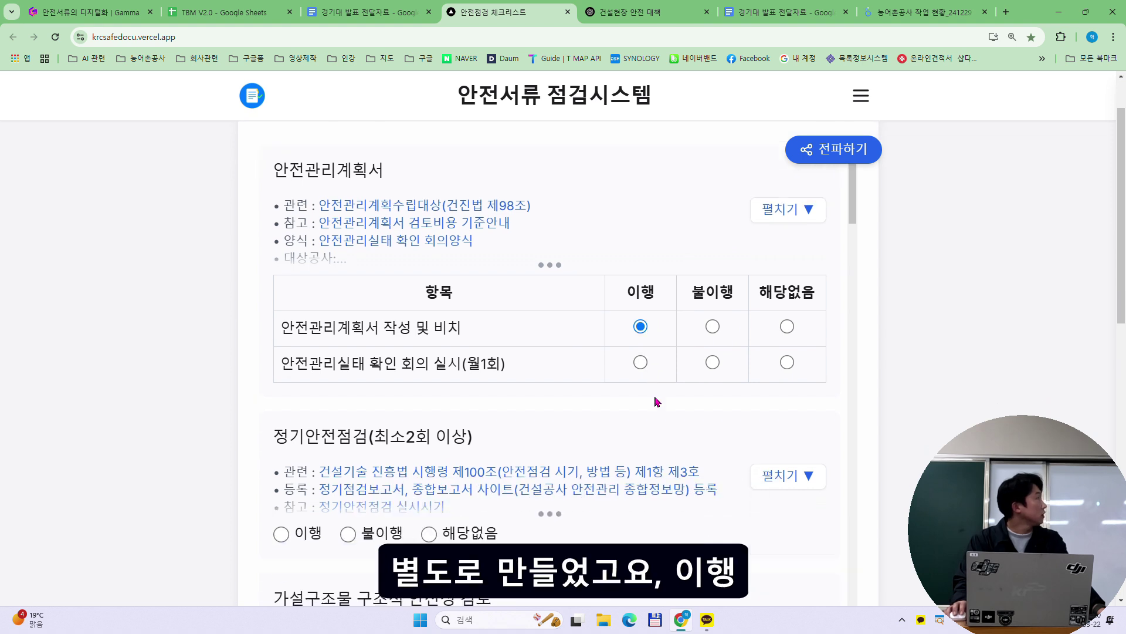
scroll(717, 339, "down", 2)
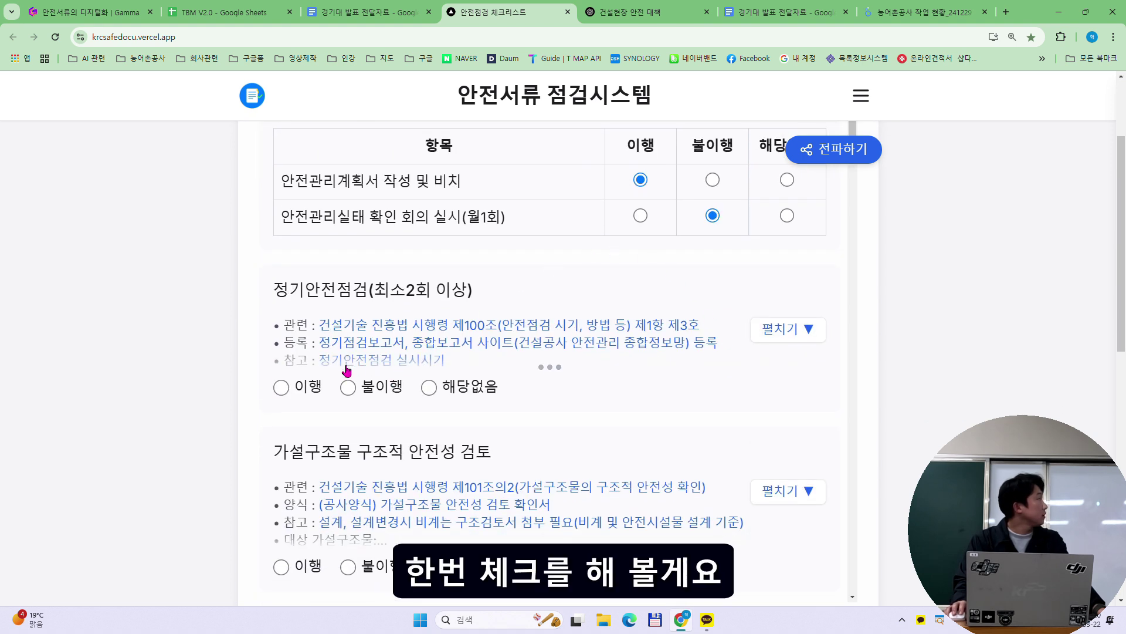
left_click(316, 388)
- Mark the remaining checklist items, including 휴게시설 and 작업장내 물질안전보건 자료 게시 as 이행 and 안전보건총괄책임자/관리책임자 선임 as 불이행
scroll(311, 411, "down", 2)
left_click(299, 533)
scroll(352, 411, "down", 5)
scroll(352, 376, "down", 5)
left_click(293, 393)
scroll(294, 393, "down", 3)
left_click(297, 395)
scroll(305, 399, "down", 3)
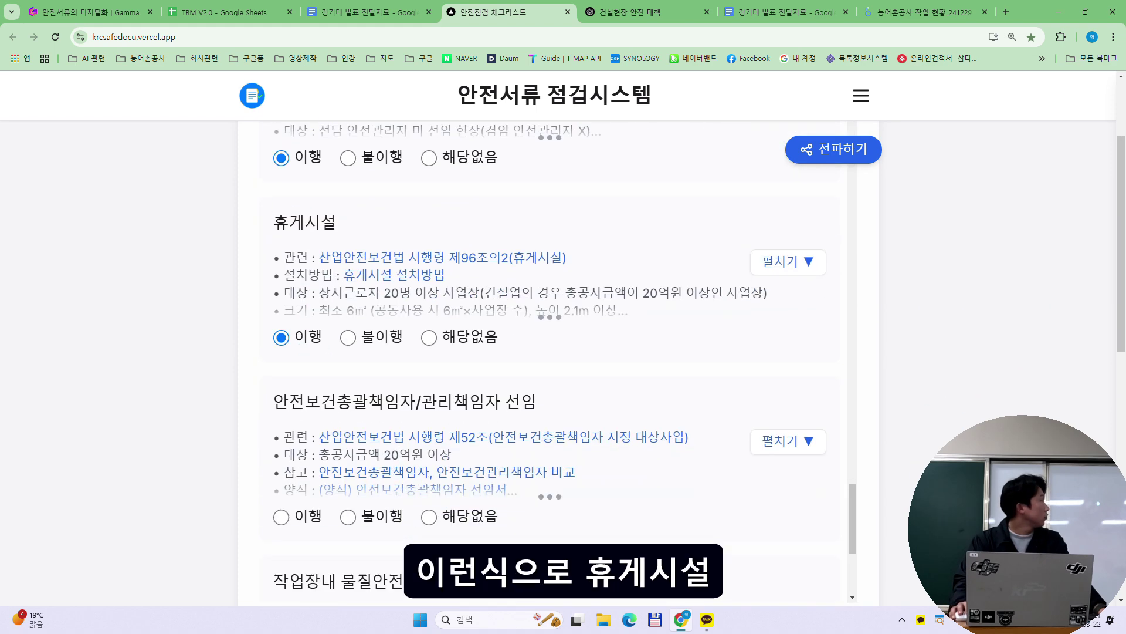
left_click(375, 396)
scroll(352, 411, "down", 3)
left_click(319, 396)
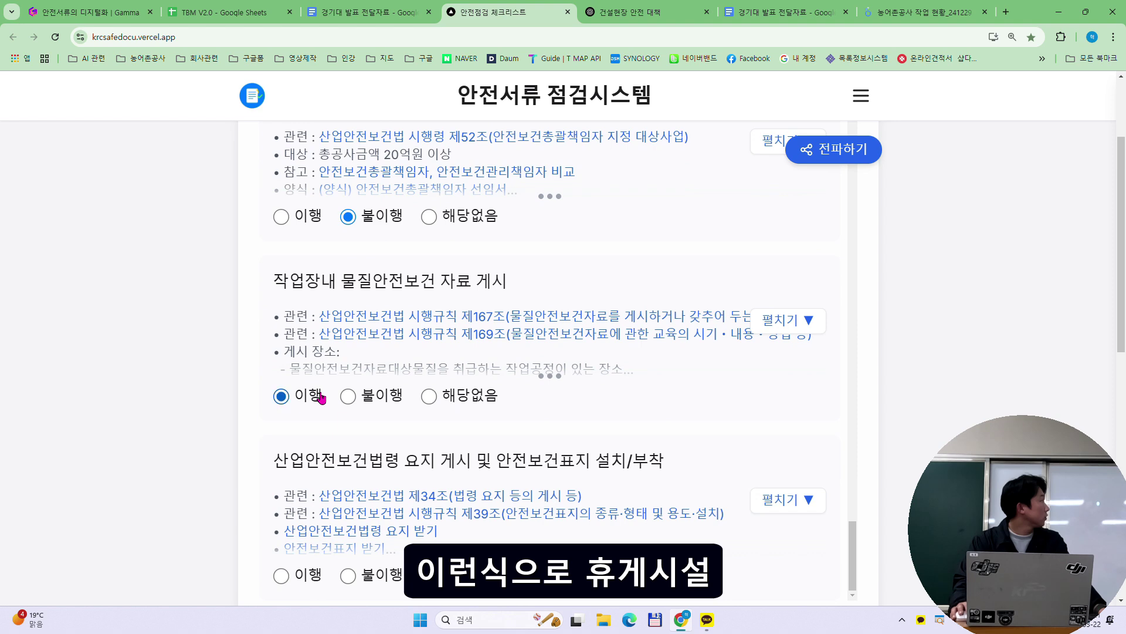
scroll(411, 428, "down", 3)
left_click(307, 397)
scroll(872, 531, "up", 3)
scroll(902, 446, "up", 10)
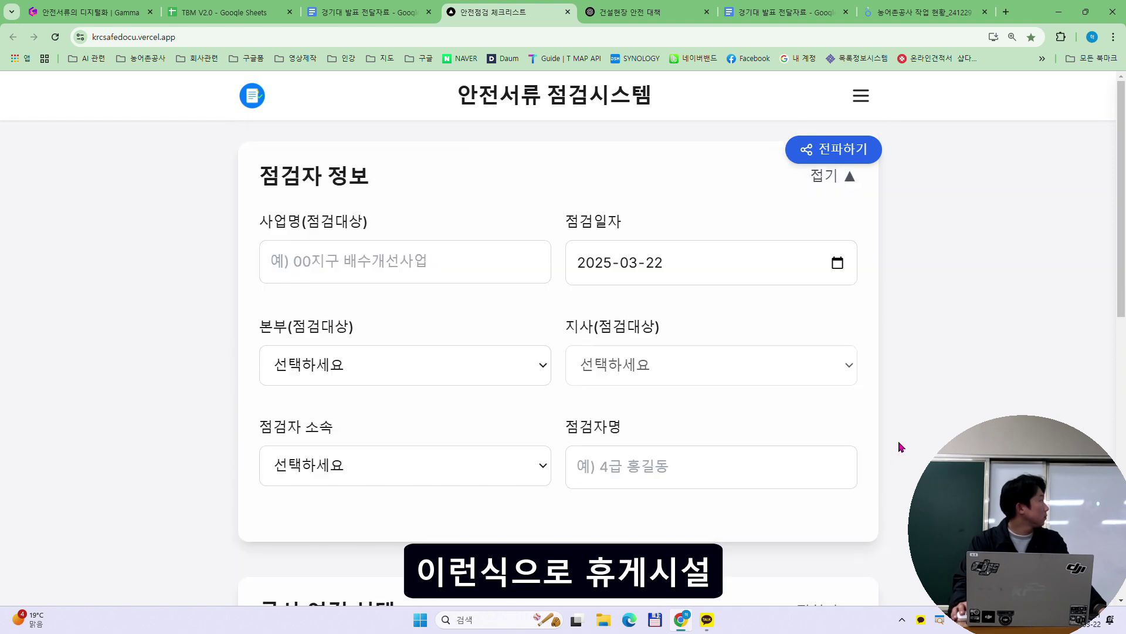
- Fill in 점검자 정보 with 사업명 덕교항지구, 본부 금강, 지사 사업관리부, 점검자 소속 본부 and the inspector's name
left_click(456, 268)
left_click(382, 302)
left_click(392, 370)
left_click(293, 320)
left_click(599, 354)
left_click(673, 422)
left_click(445, 472)
left_click(418, 362)
left_click(645, 467)
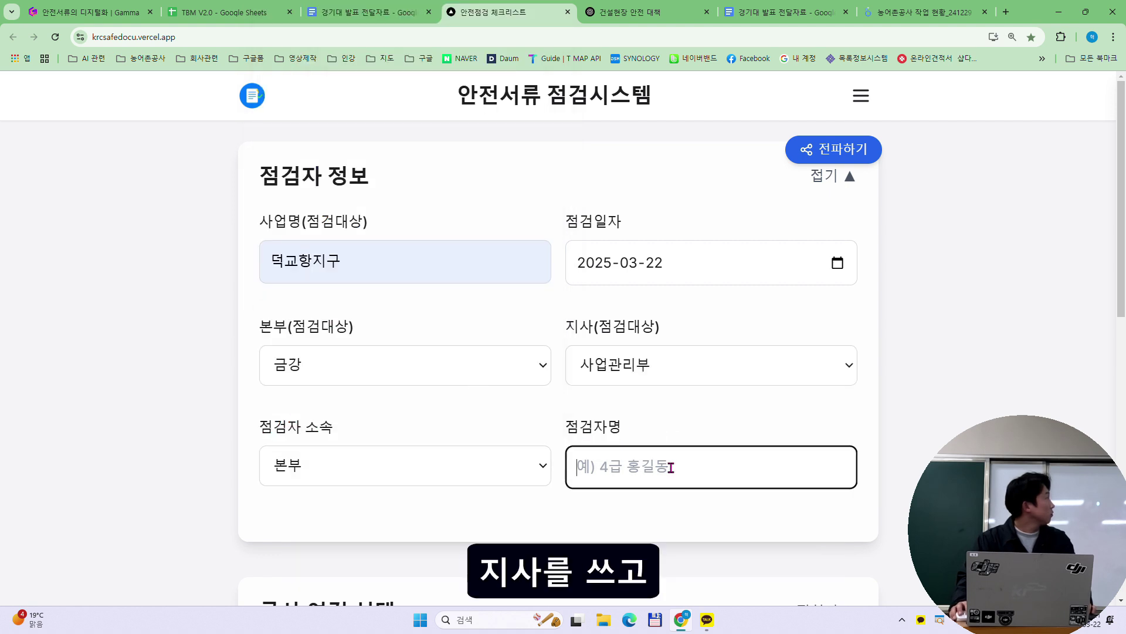
scroll(929, 343, "up", 2)
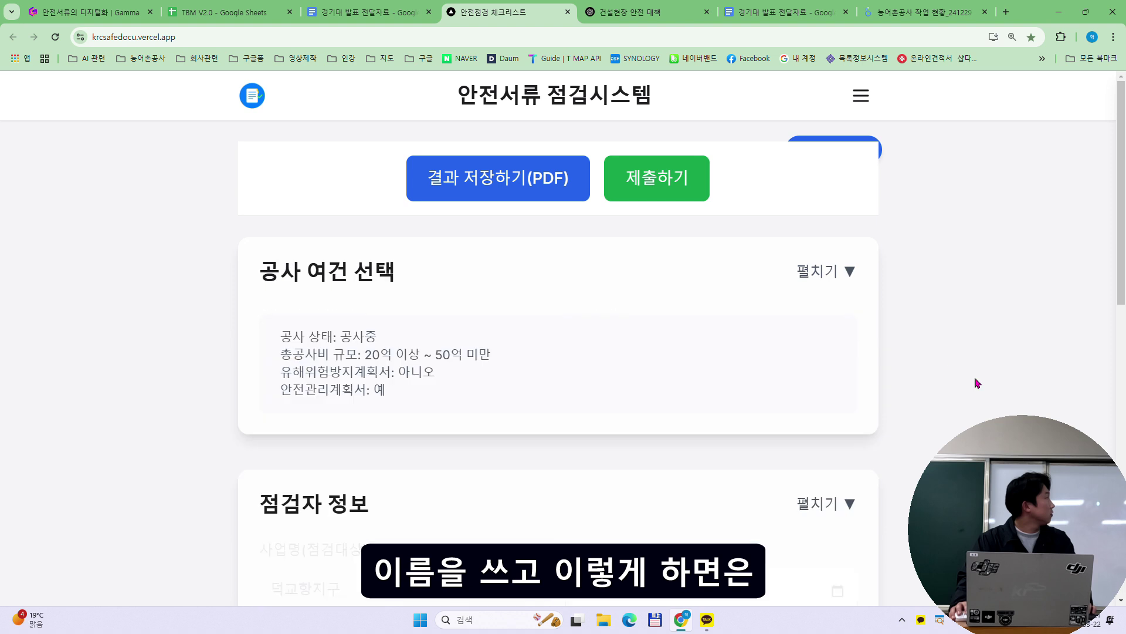
- Save the 덕교항지구 inspection result as a PDF, open the downloaded file and read through the checklist results
left_click(516, 179)
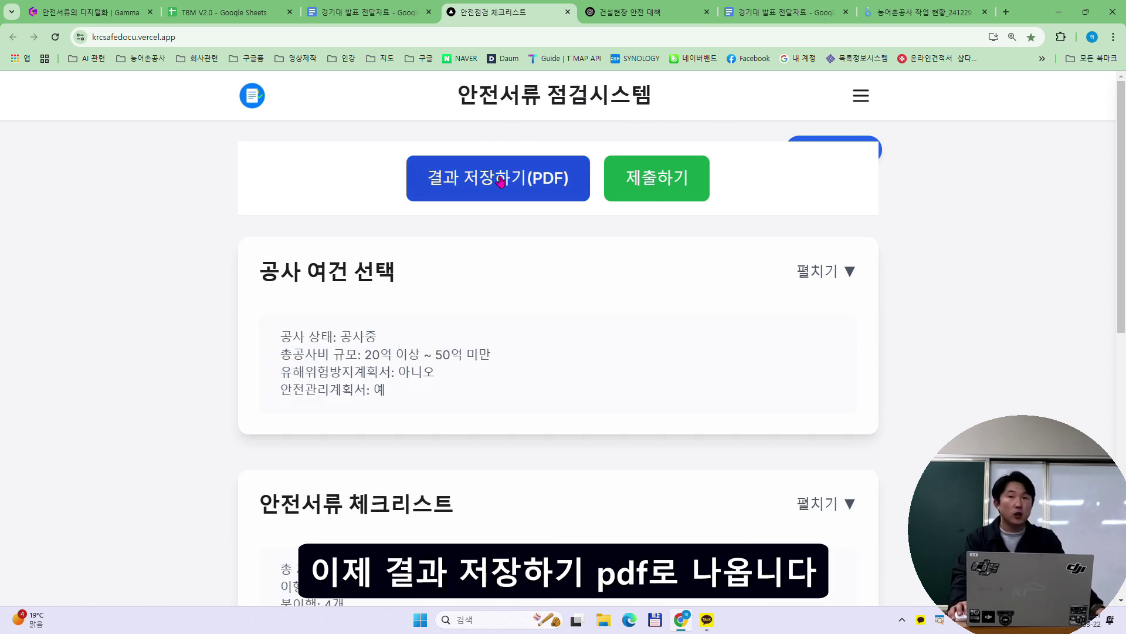
left_click(883, 296)
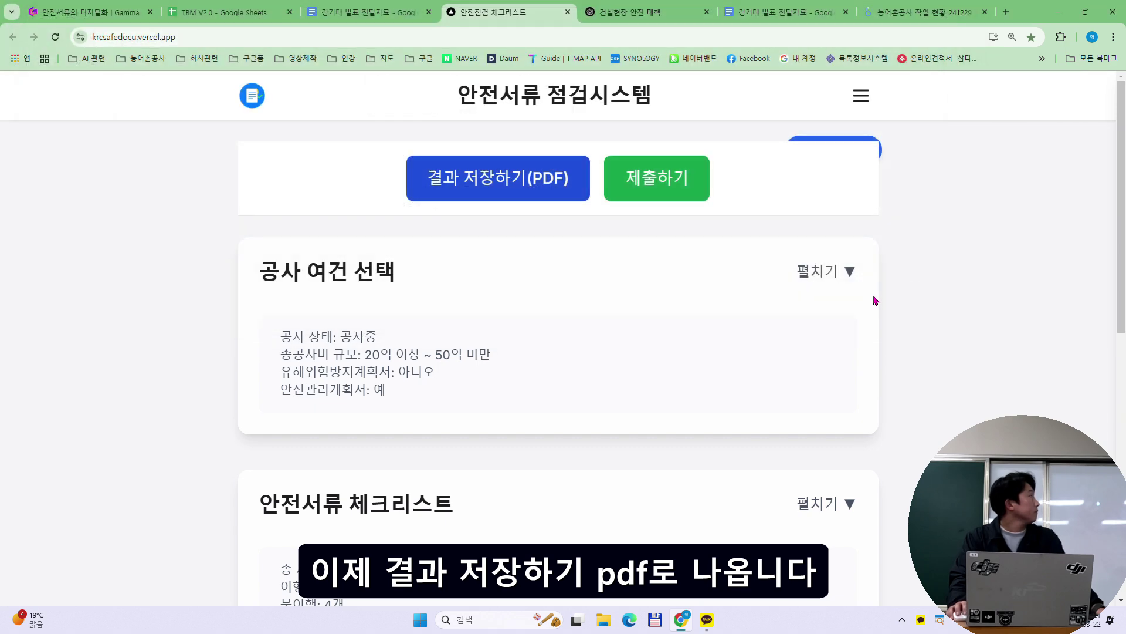
left_click(985, 66)
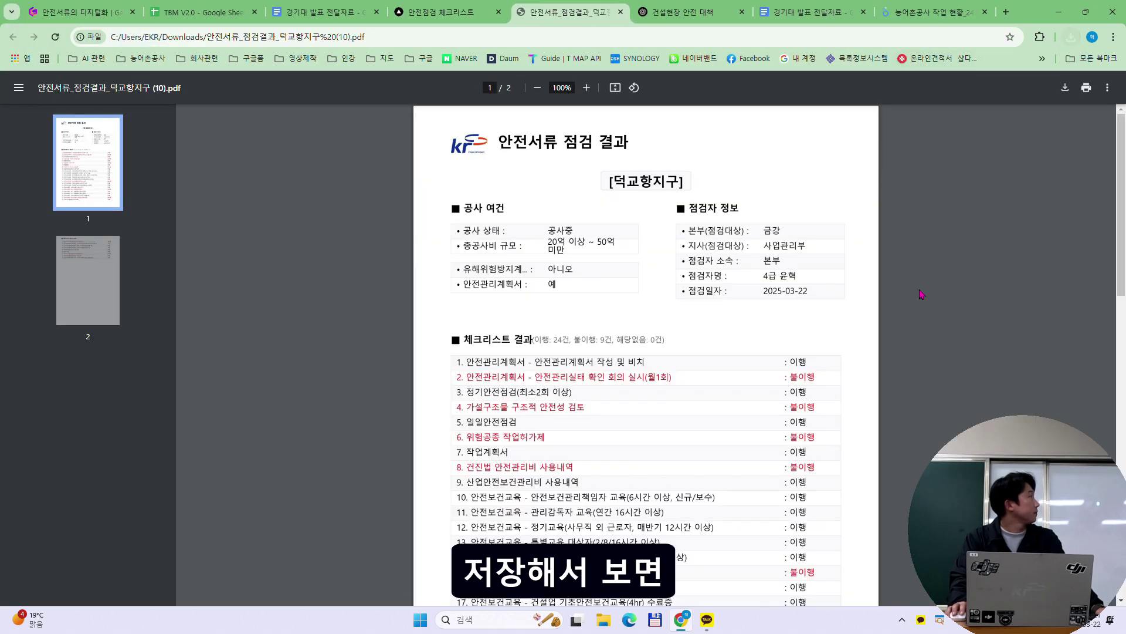
scroll(885, 251, "up", 1)
scroll(900, 248, "down", 2)
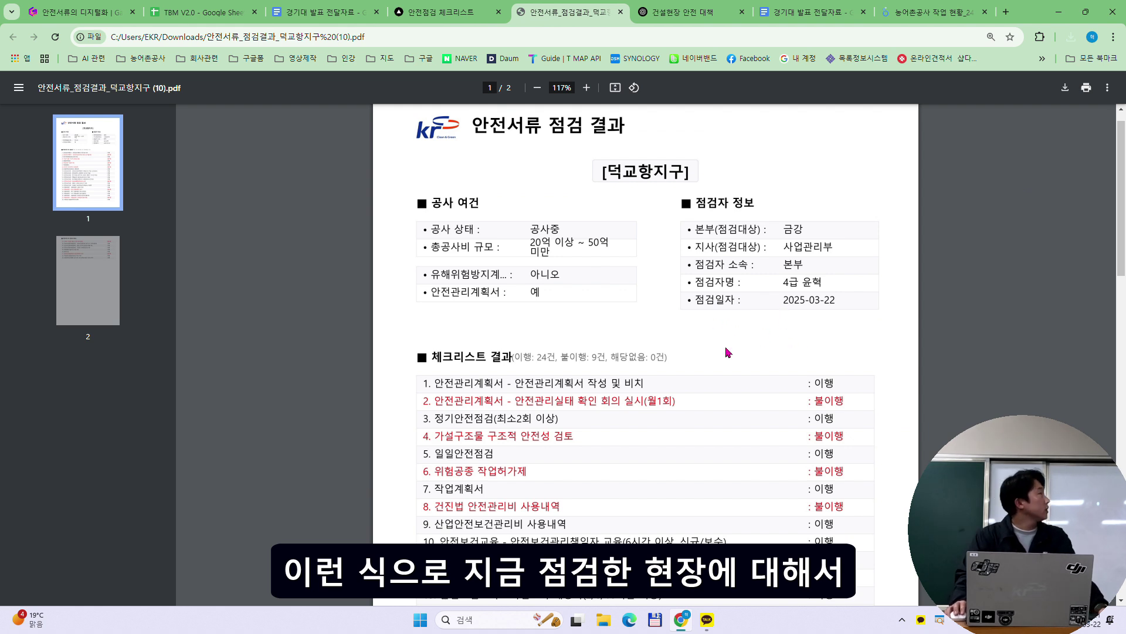
scroll(767, 330, "down", 2)
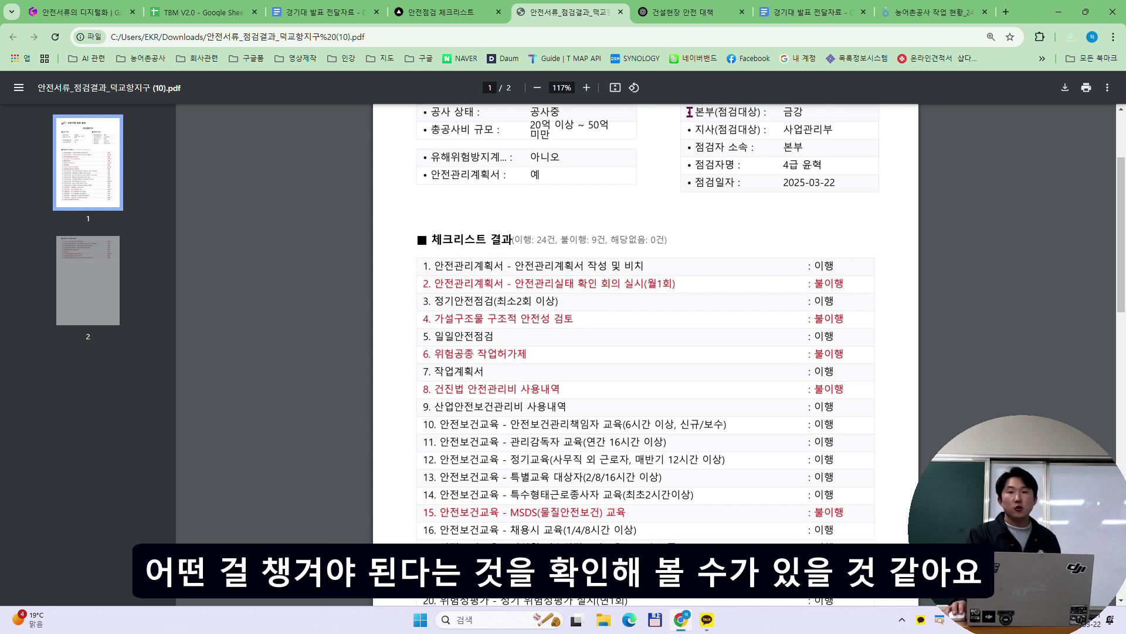
scroll(671, 211, "down", 2)
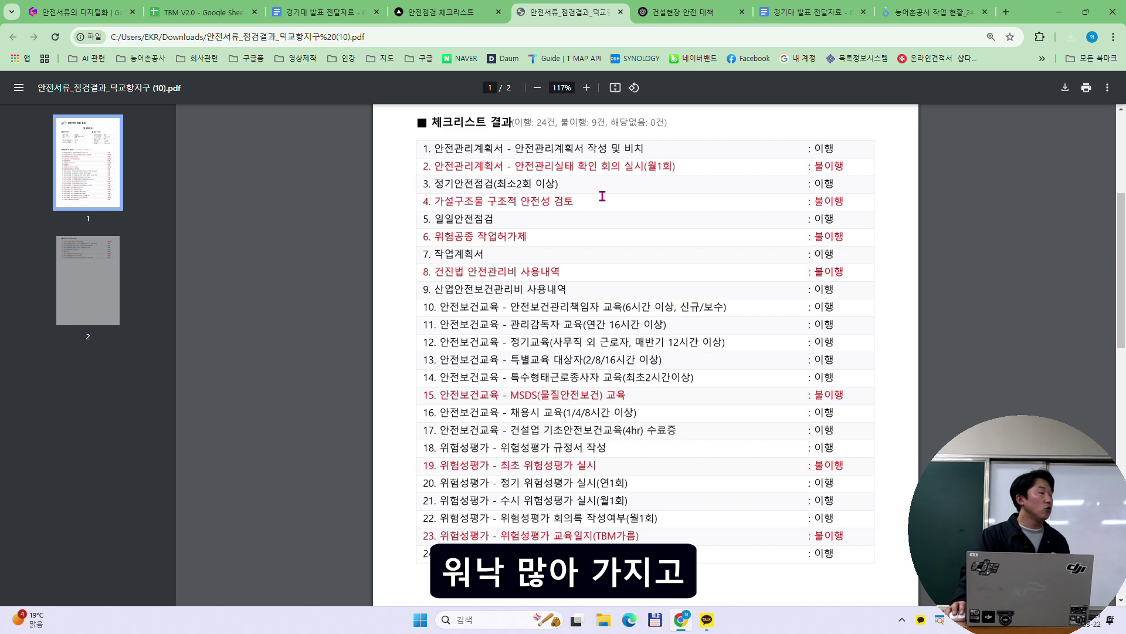
- Return to the 안전서류 점검시스템, submit the inspection result and close the submission confirmation window
left_click(455, 12)
left_click(689, 190)
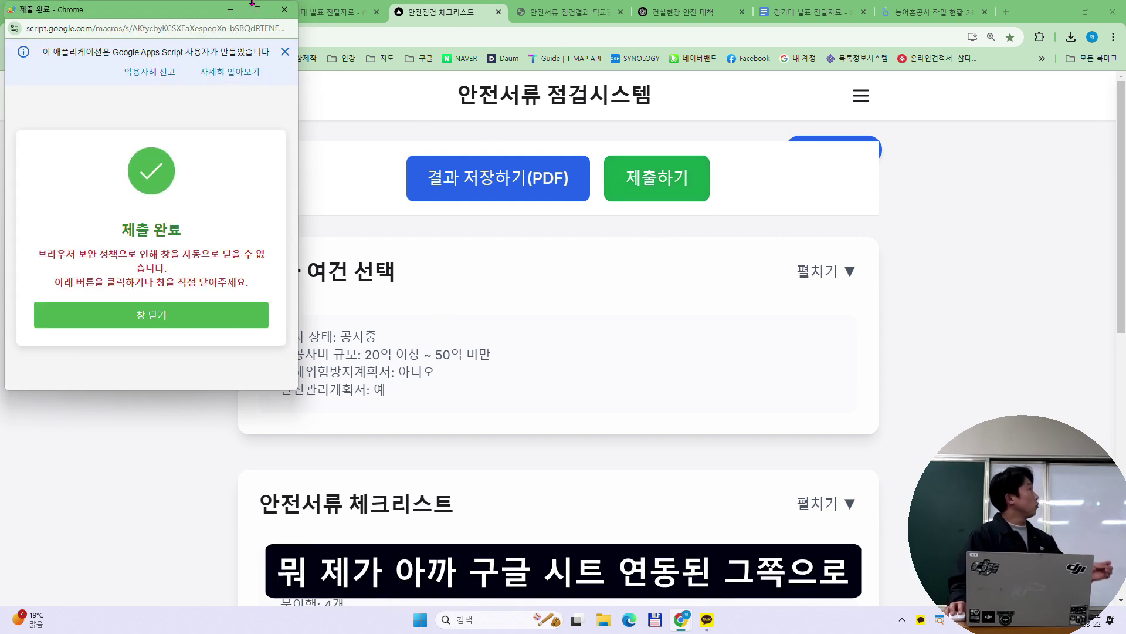
left_click(188, 312)
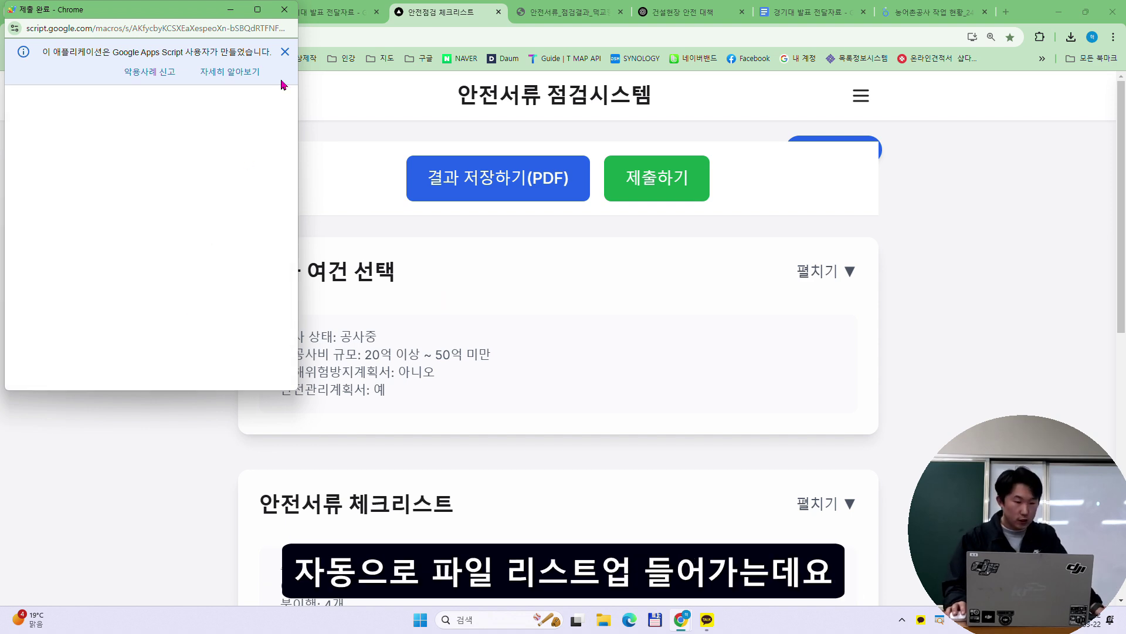
left_click(284, 9)
- Open the 건설안전 서류 이행 여부(응답) spreadsheet from the 농어촌공사 bookmarks, look through the submitted inspections, and return to the Gamma presentation
left_click(149, 60)
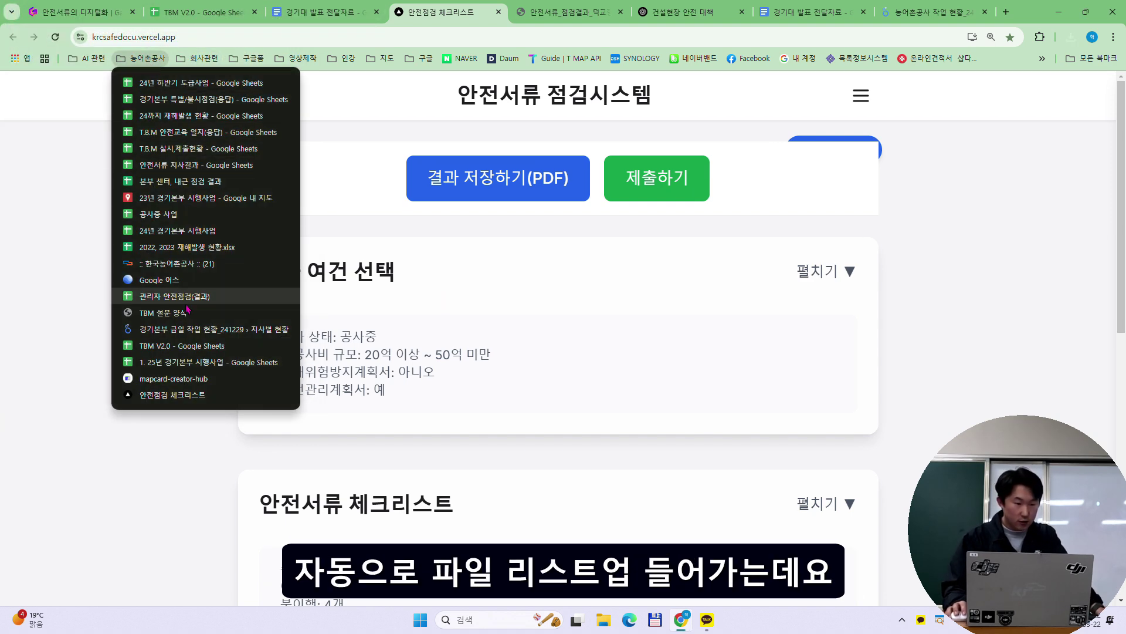
left_click(170, 296)
key("Right")
key("Right")
key("Right")
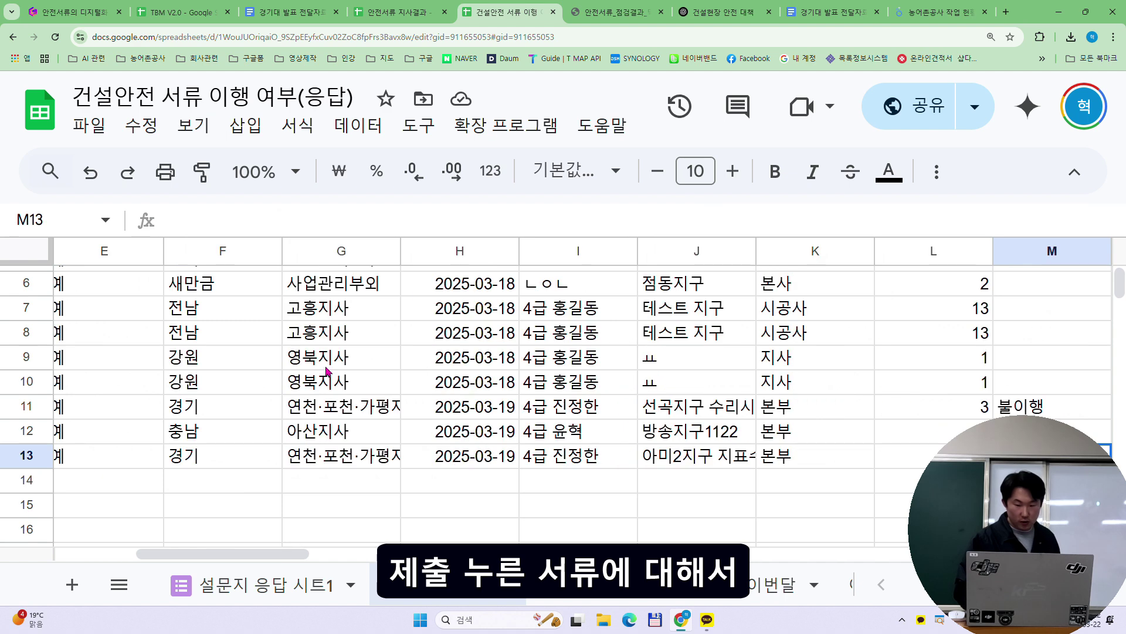
scroll(305, 361, "up", 2)
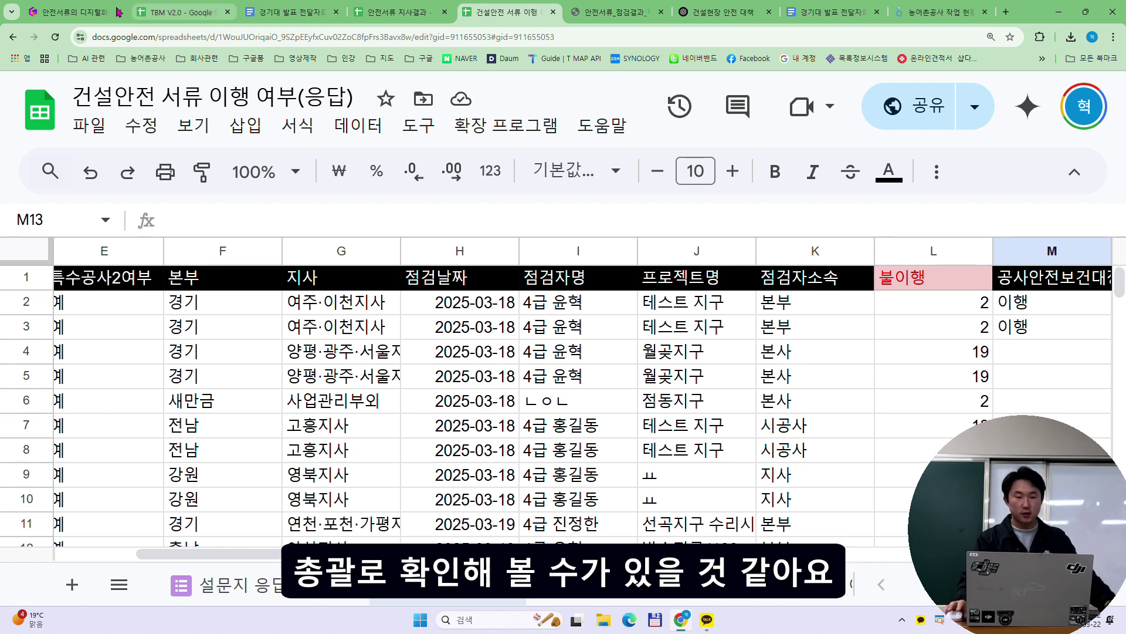
key("ctrl+1")
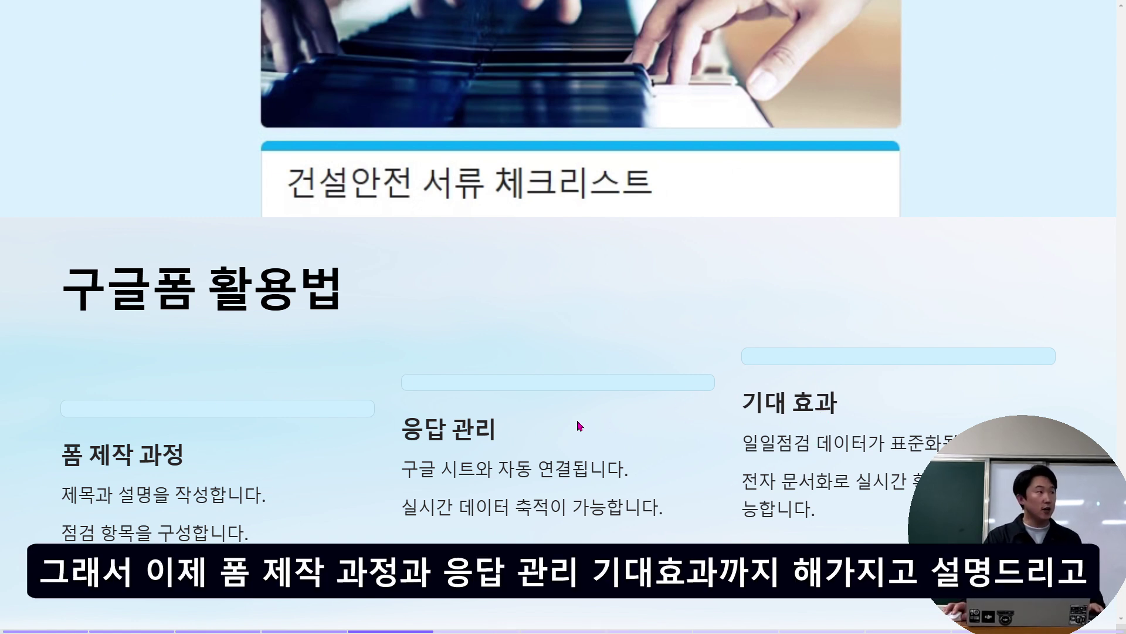
- Switch to the 경기대 발표 전달자료 document and open the 구글폼사이트 link to Google Forms
key("alt+Tab")
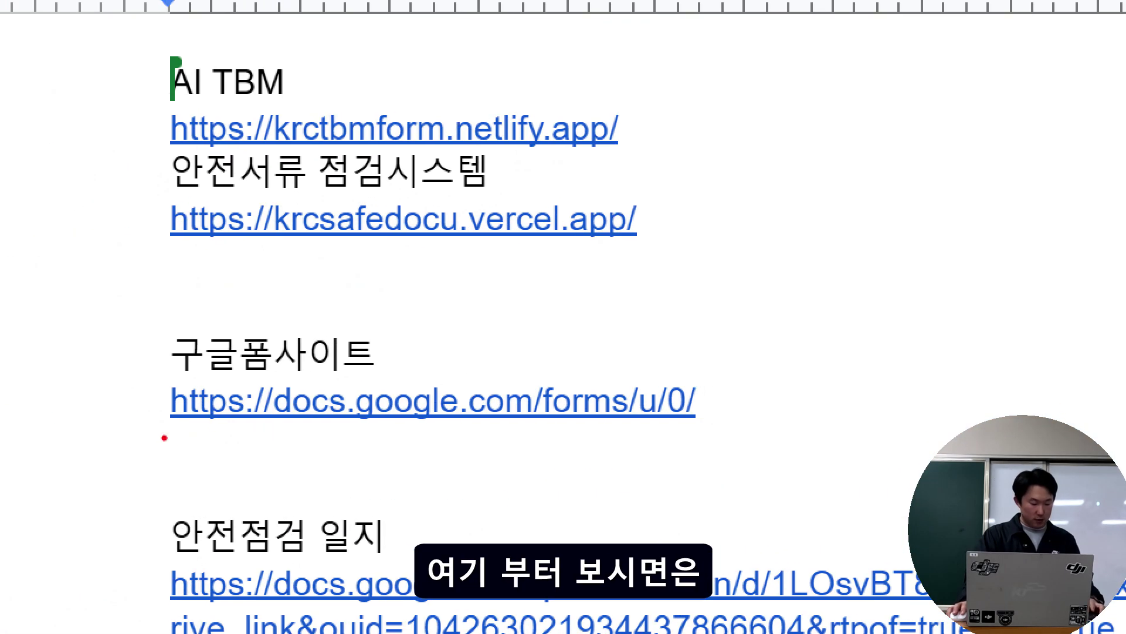
left_click_drag(164, 438, 728, 420)
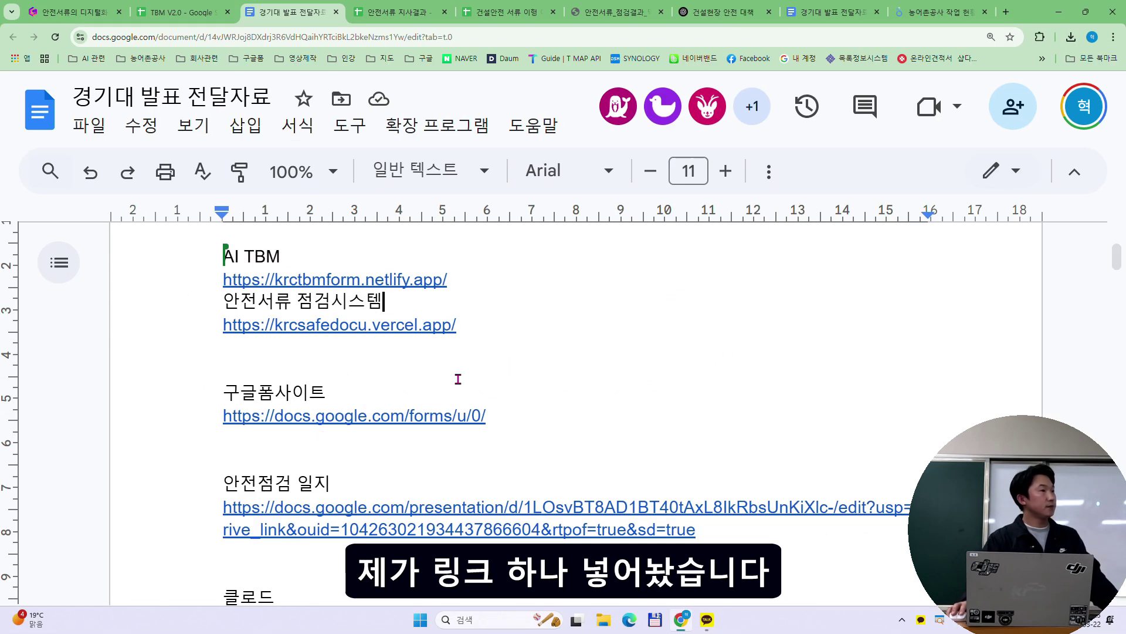
left_click(562, 404)
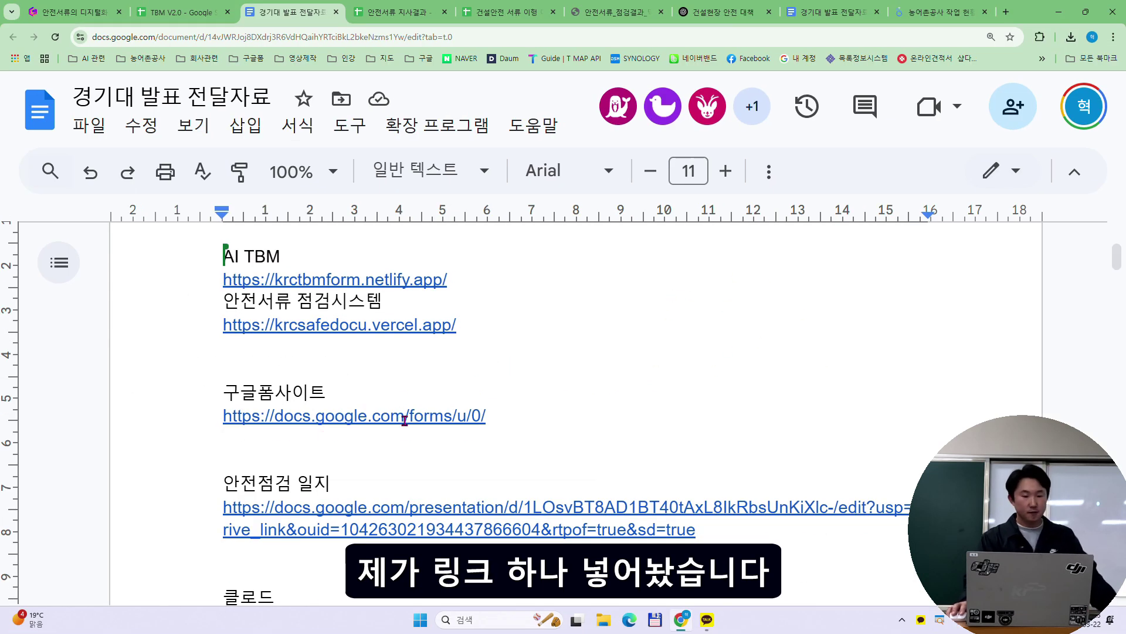
left_click(452, 466)
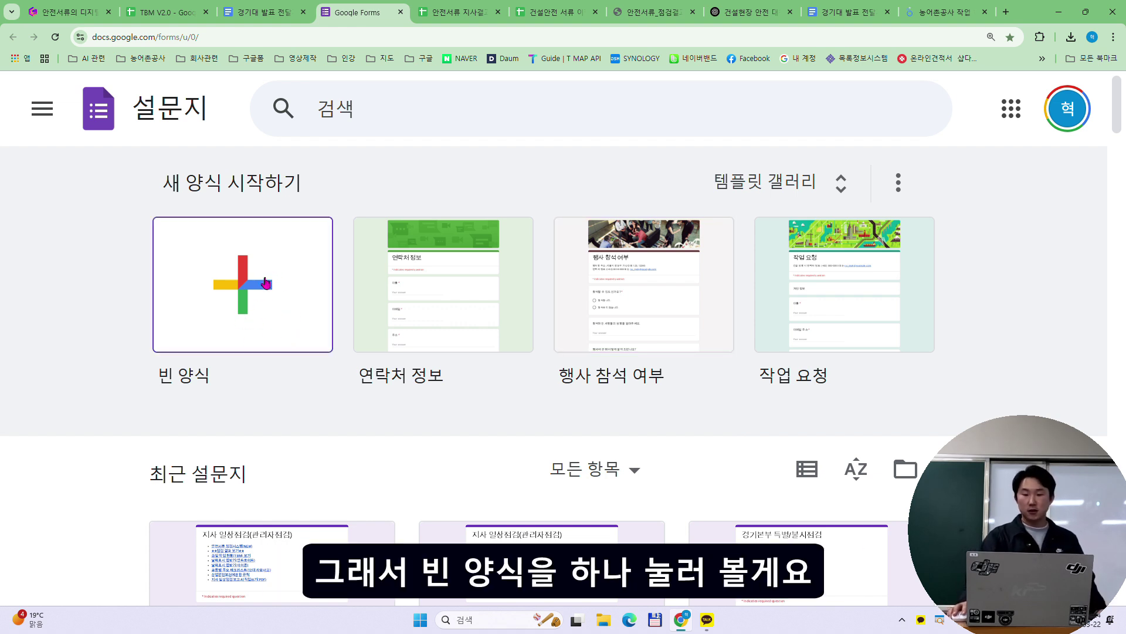
- Create a blank form, dismiss the access-management tip and put the cursor in the form title
left_click(287, 294)
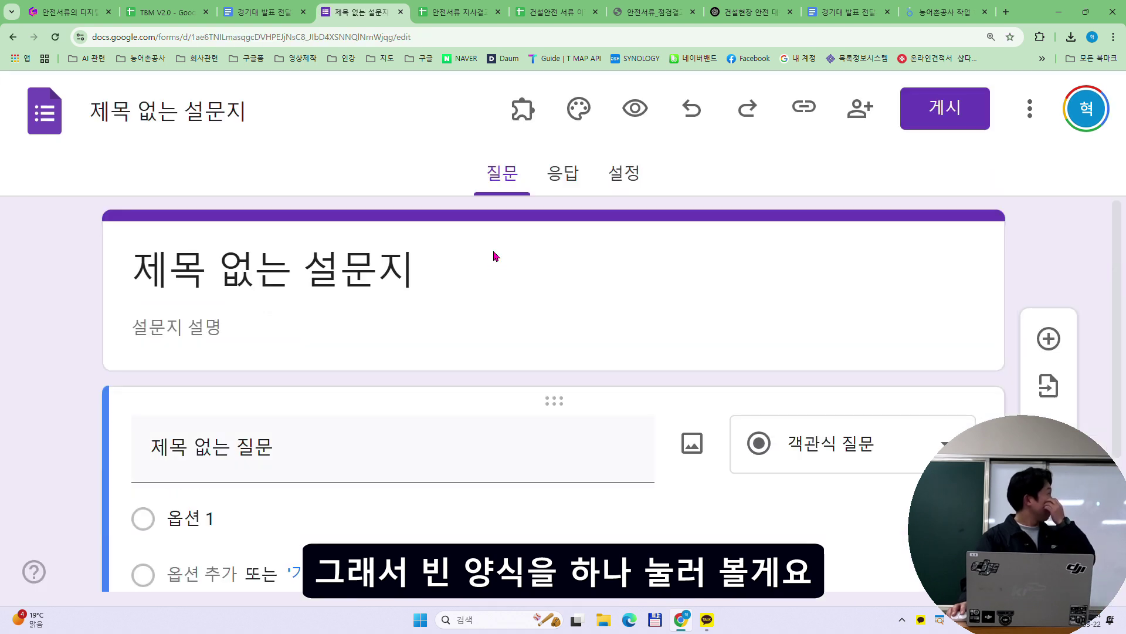
key("ctrl+minus")
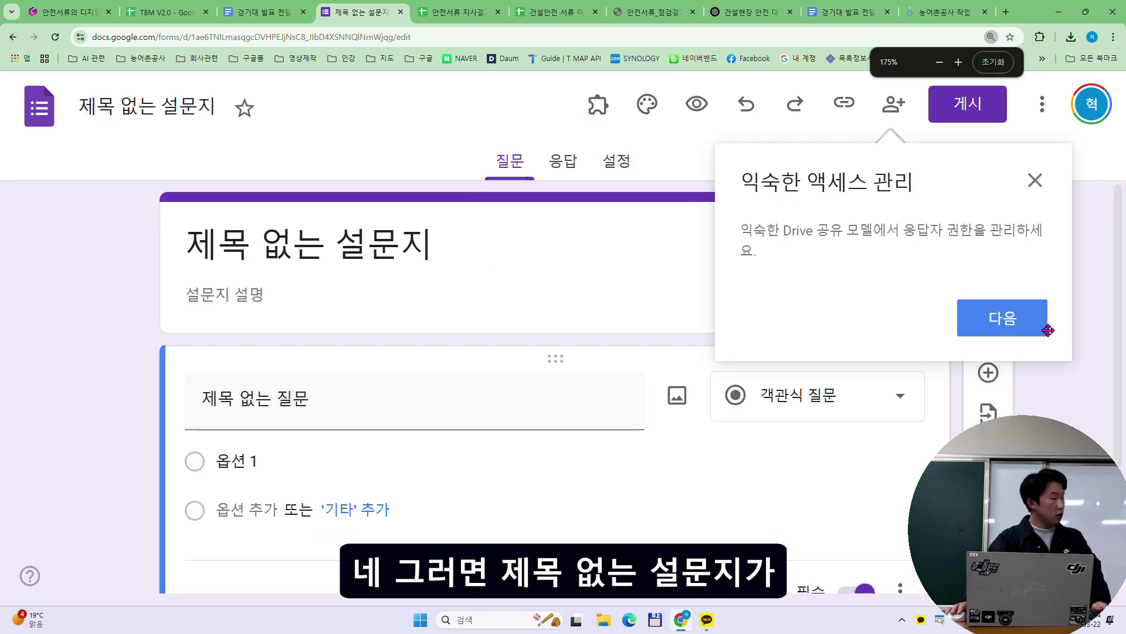
left_click(1038, 325)
key("ctrl+minus")
left_click(1081, 164)
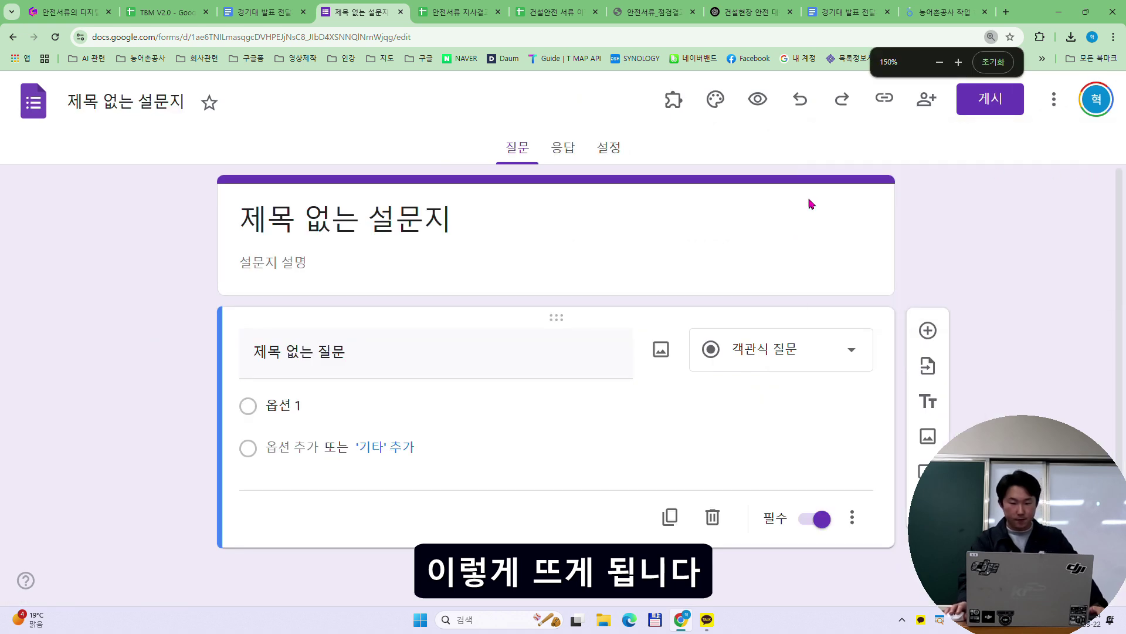
left_click(556, 232)
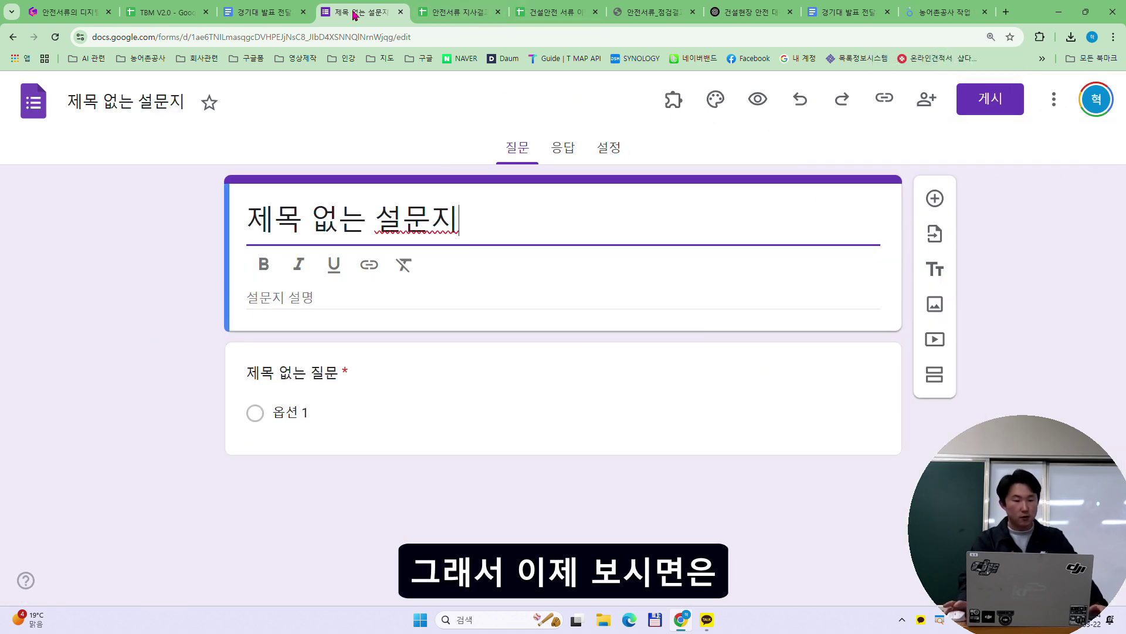
- Return to the 경기대 발표 전달자료 document and go to the 안전점검 일지 entry
left_click(264, 11)
left_click(351, 362)
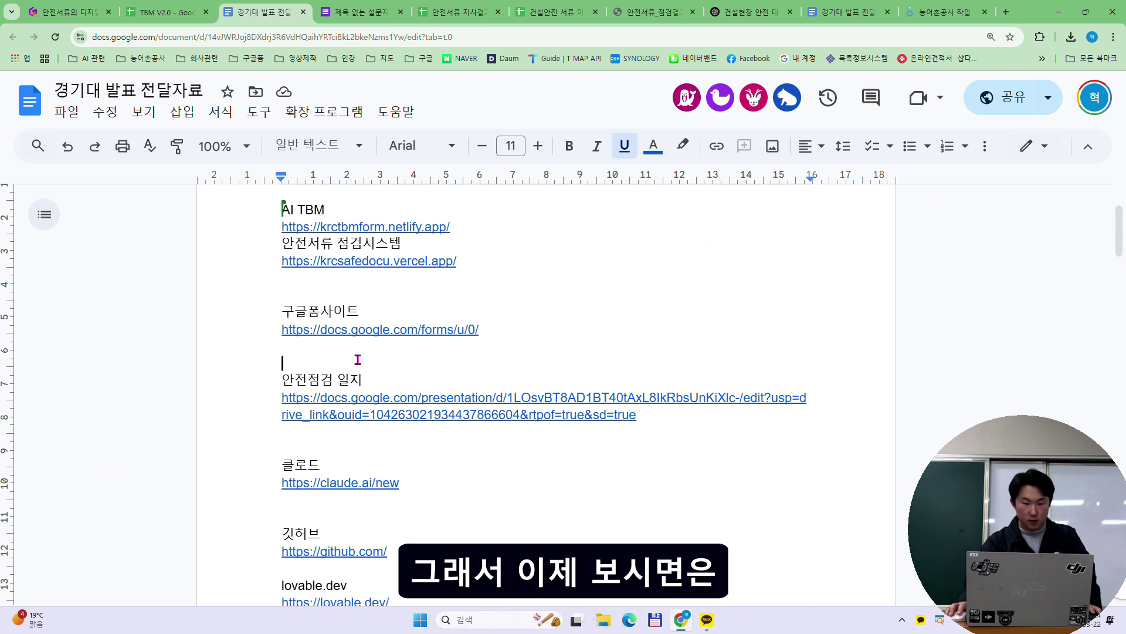
left_click(382, 403)
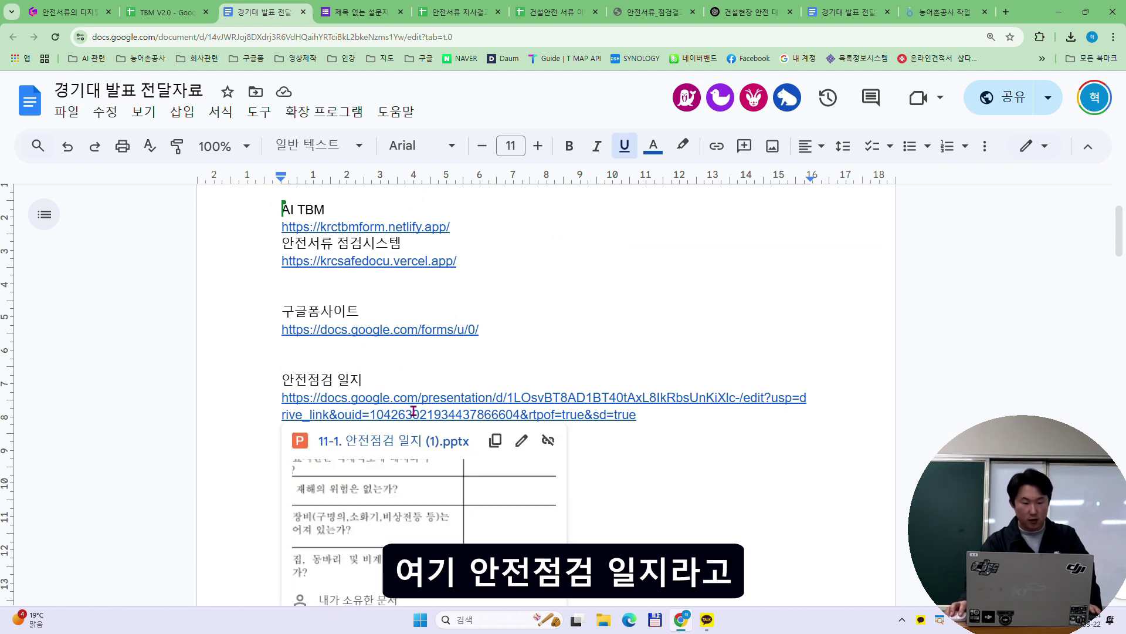
type("안녕하세요 윤혁 과장입니다")
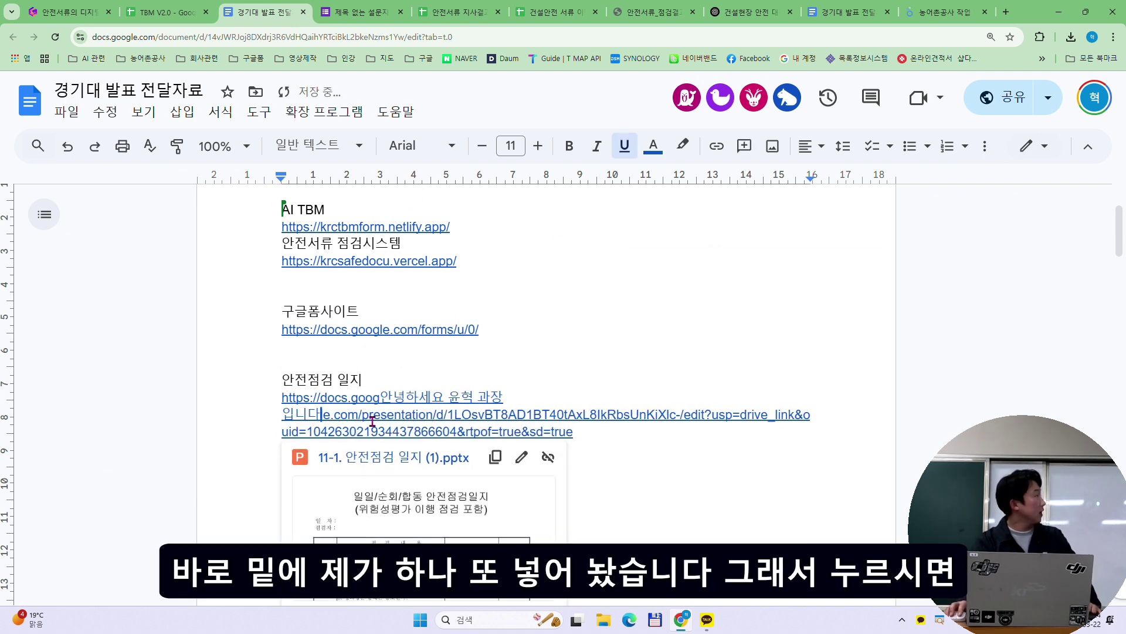
key("ctrl+z")
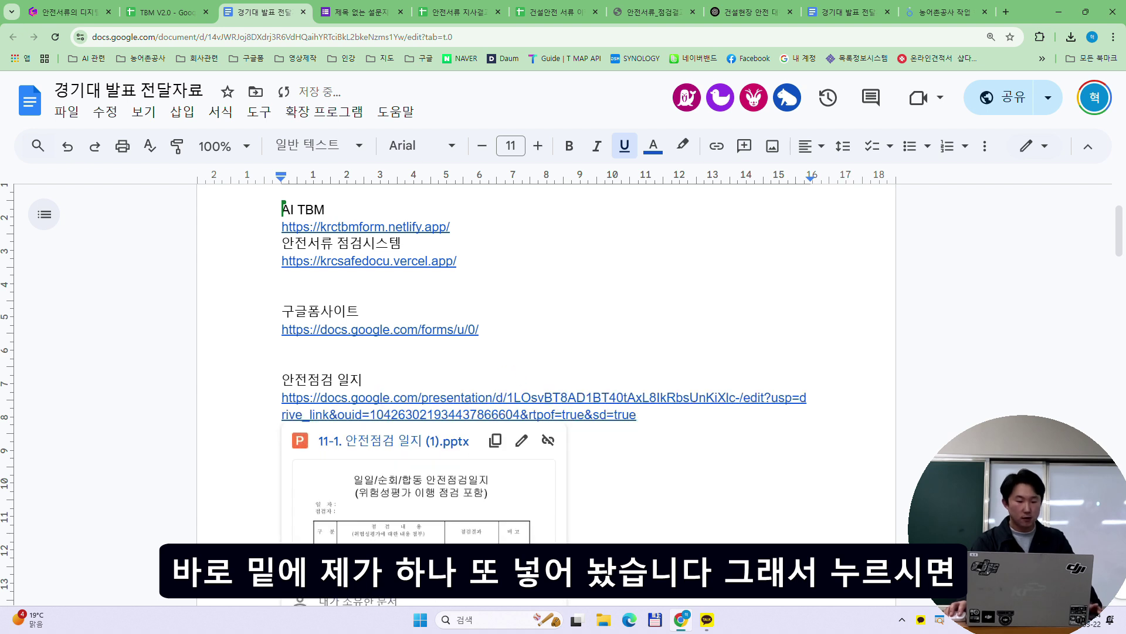
- Open the linked 11-1. 안전점검 일지 (1).pptx and look through its inspection form
left_click(390, 414)
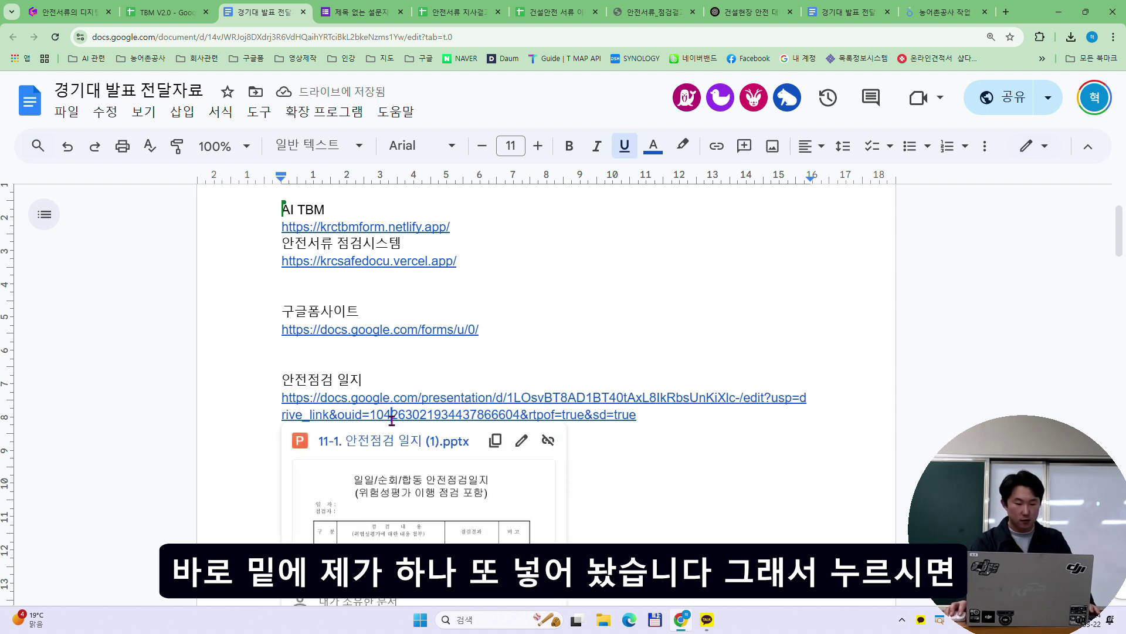
left_click(417, 440)
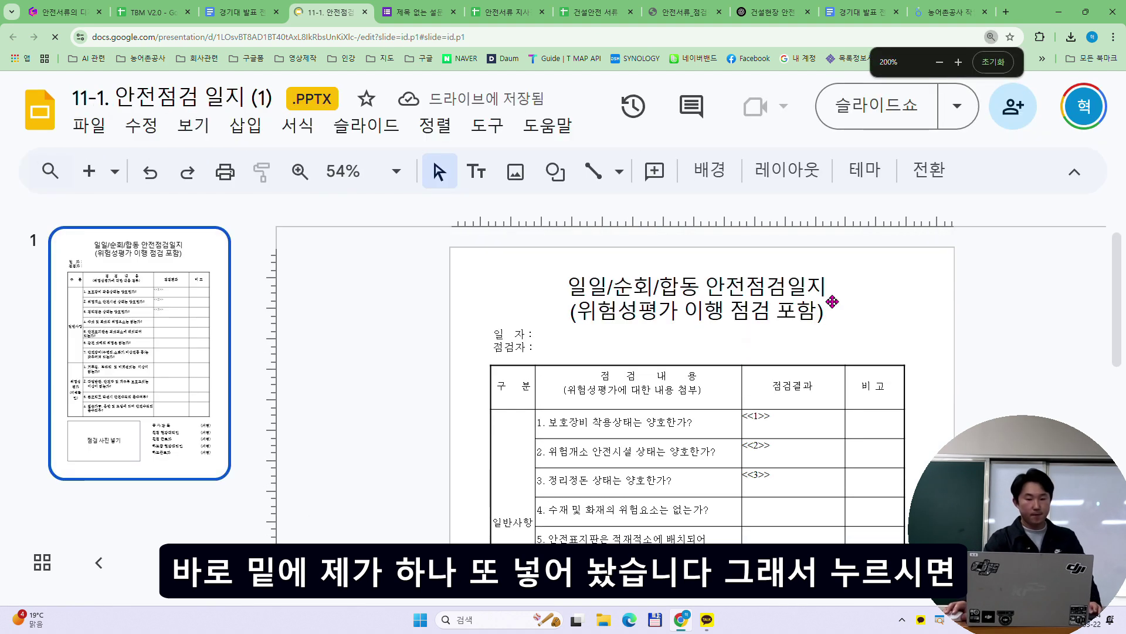
scroll(863, 334, "down", 1)
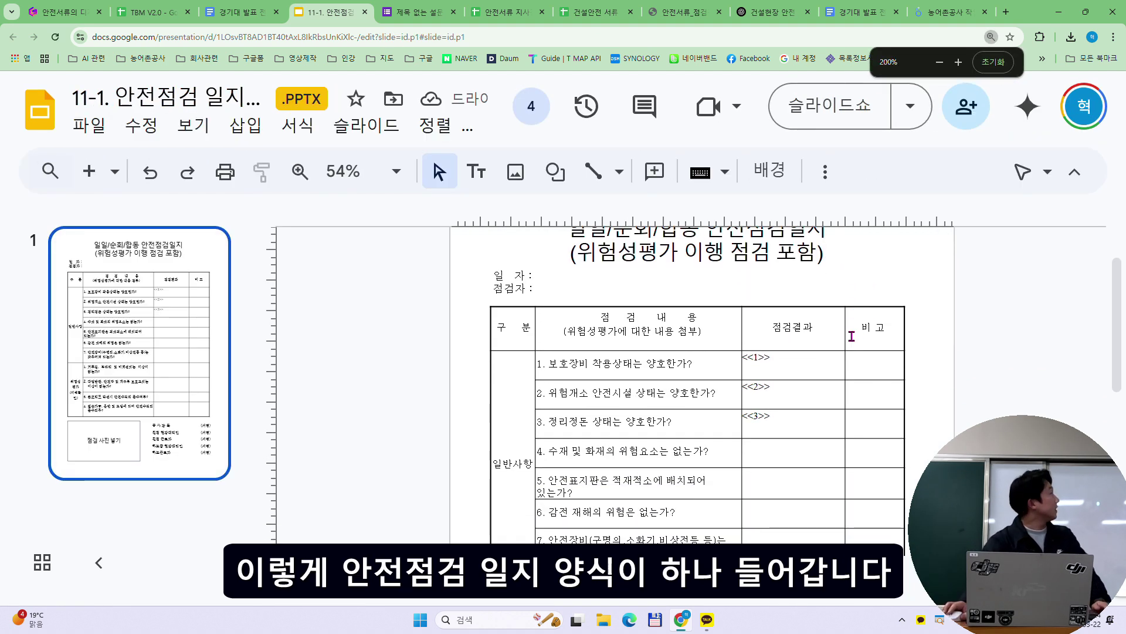
scroll(852, 333, "down", 3)
scroll(852, 331, "up", 4)
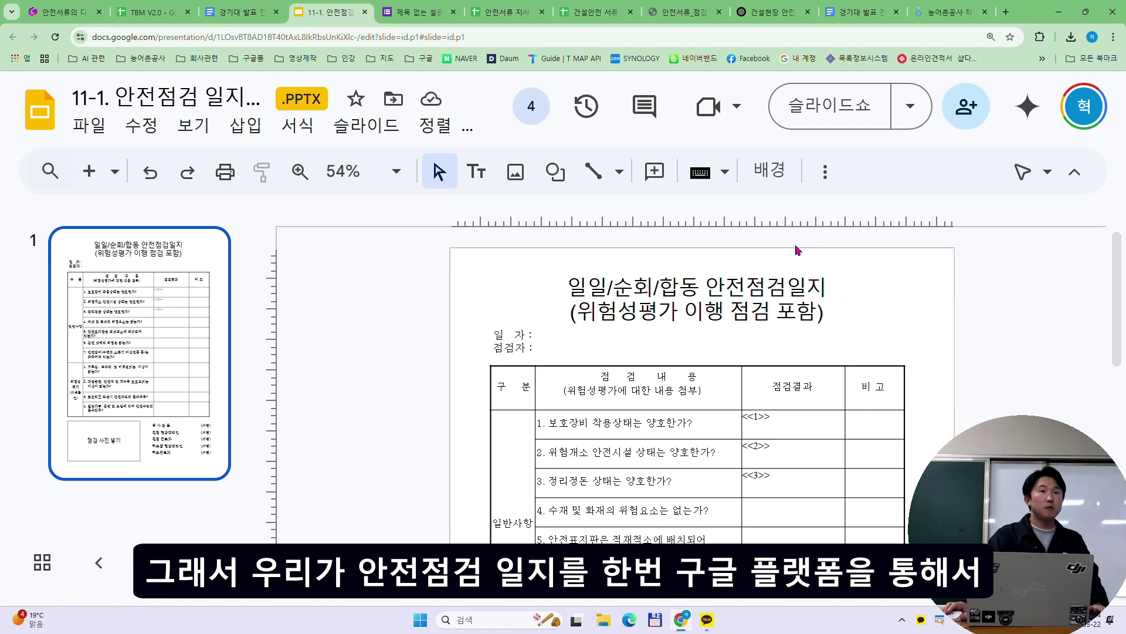
- Copy the heading 일일/순회/합동 안전점검일지 from the slide and replace the new form's title with it
left_click(420, 9)
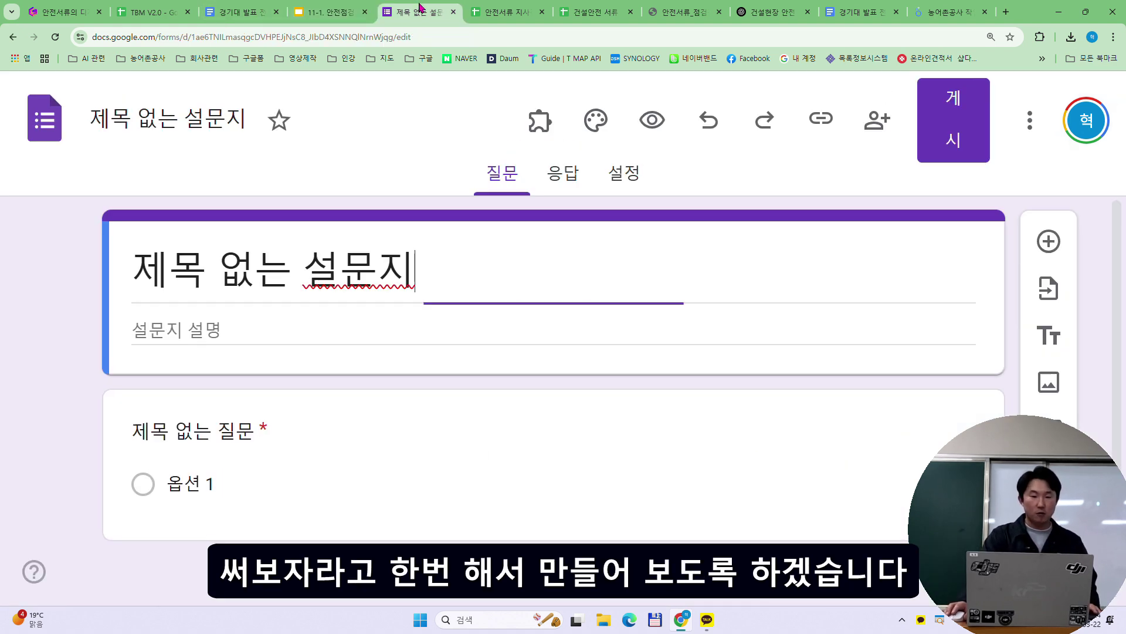
left_click(331, 12)
key("Home")
key("shift+Right")
key("shift+Right")
key("shift+Right")
key("shift+Right")
key("shift+Right")
key("shift+Right")
key("shift+Right")
key("shift+Right")
key("shift+Right")
key("shift+Right")
key("shift+Right")
key("shift+Right")
key("shift+Right")
key("shift+Right")
key("shift+Right")
key("ctrl+c")
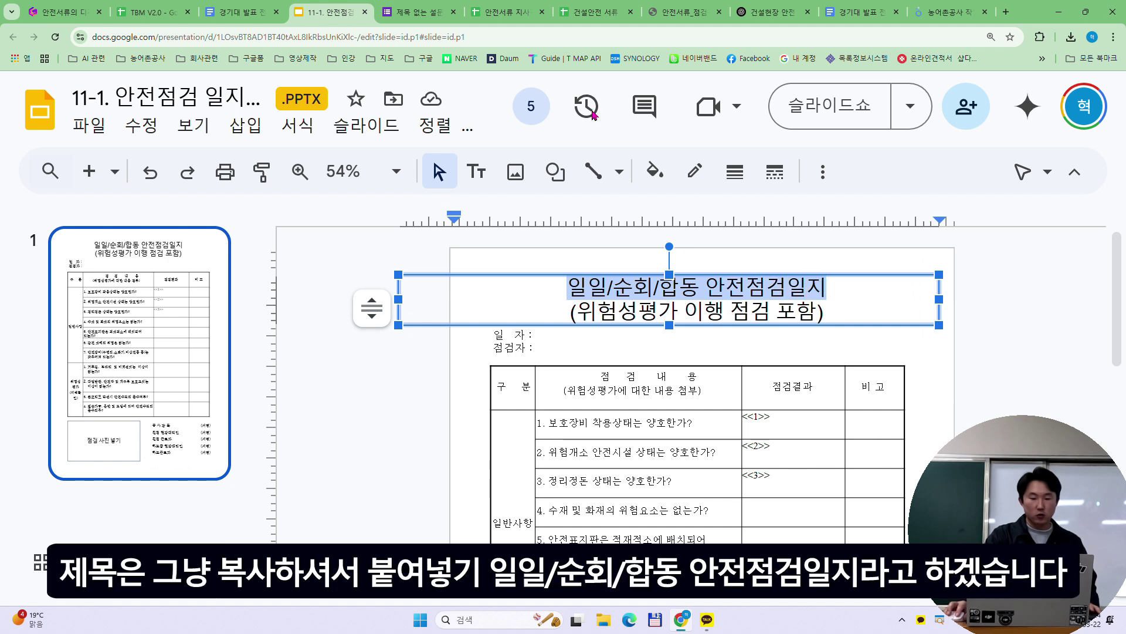
left_click(411, 12)
left_click_drag(415, 271, 145, 282)
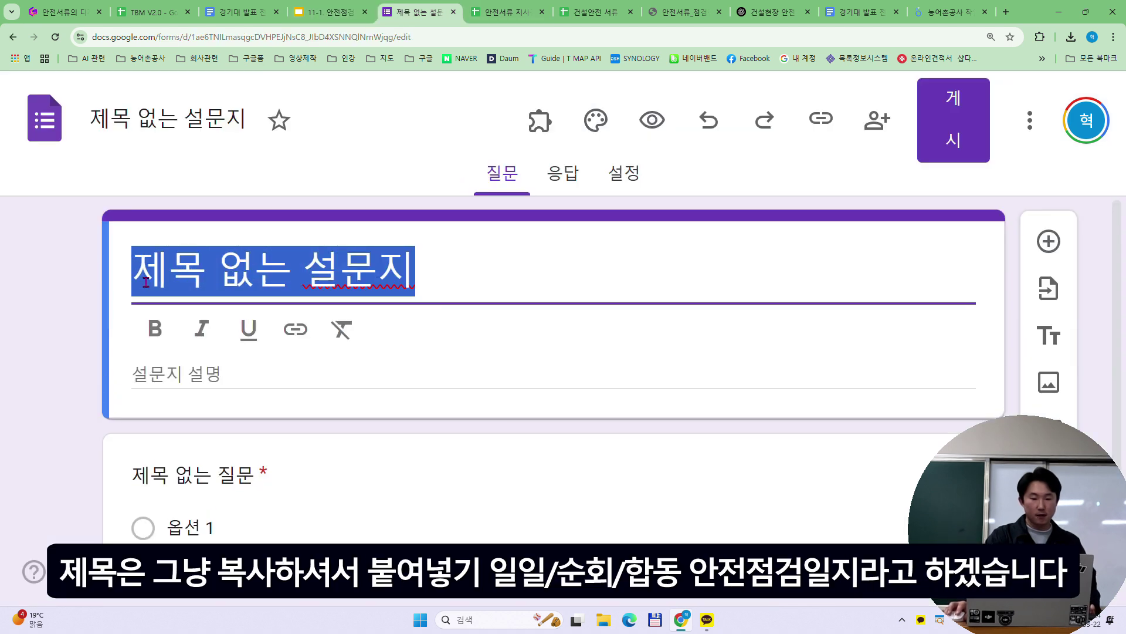
key("ctrl+v")
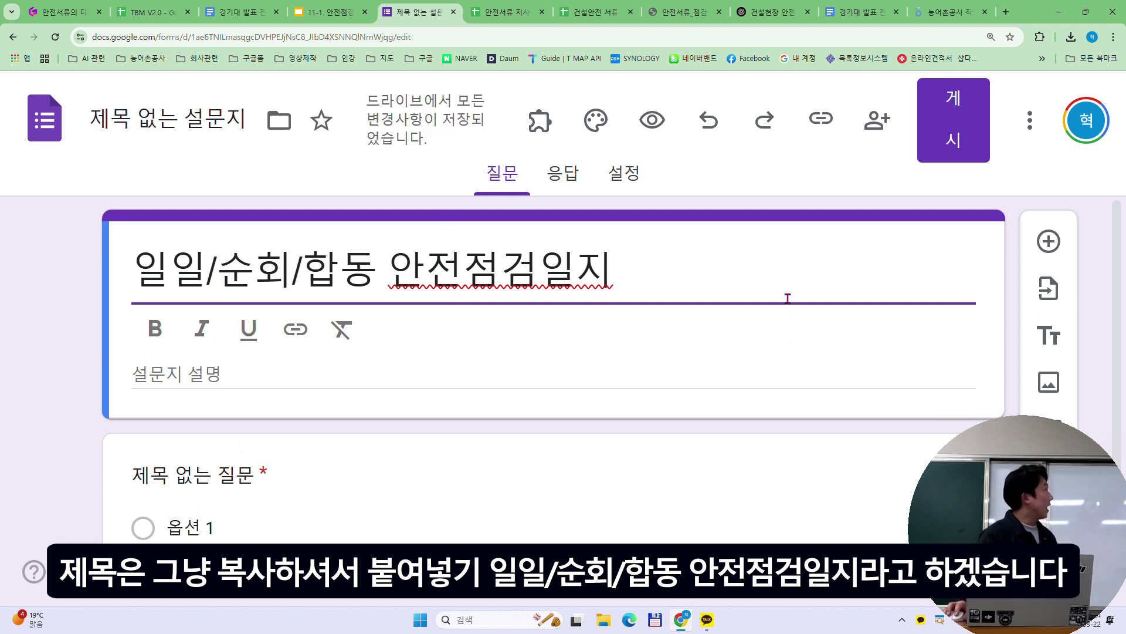
key("ctrl+minus")
key("ctrl+minus")
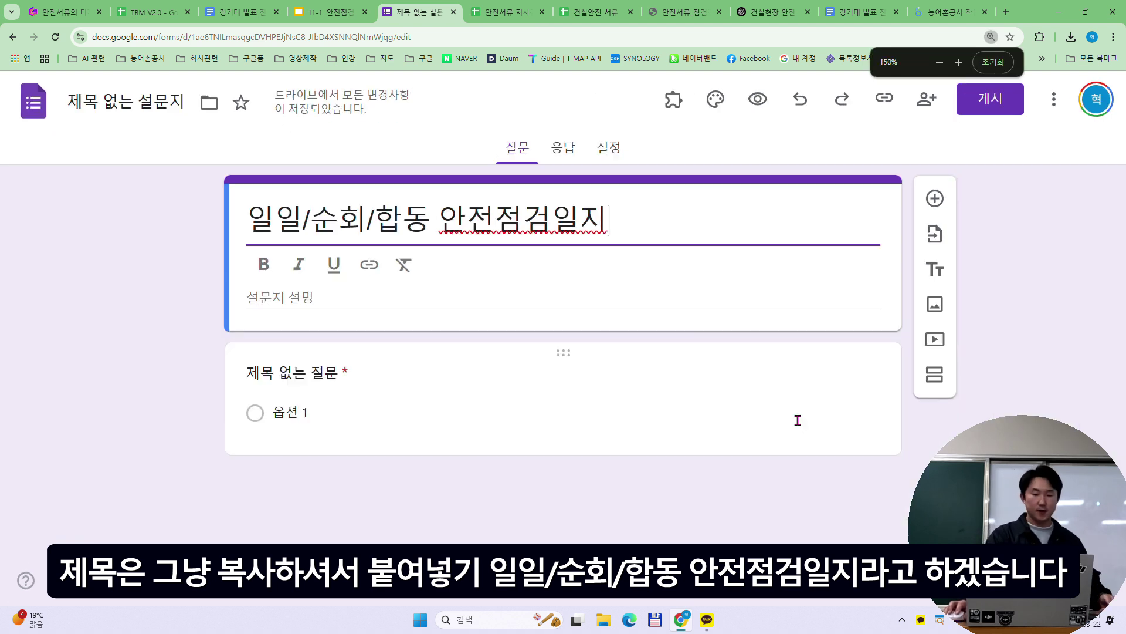
left_click(704, 477)
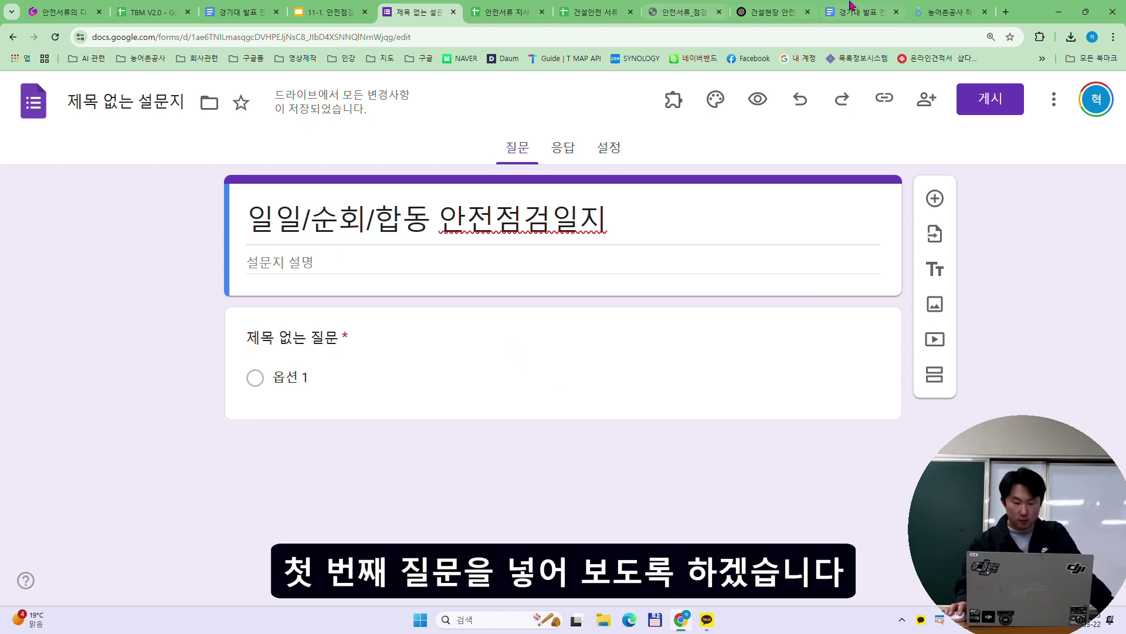
- Copy the checklist item "1. 보호장비 착용상태는 양호한가?" from the slide into the form's first question and remove the extra line below it
left_click(329, 11)
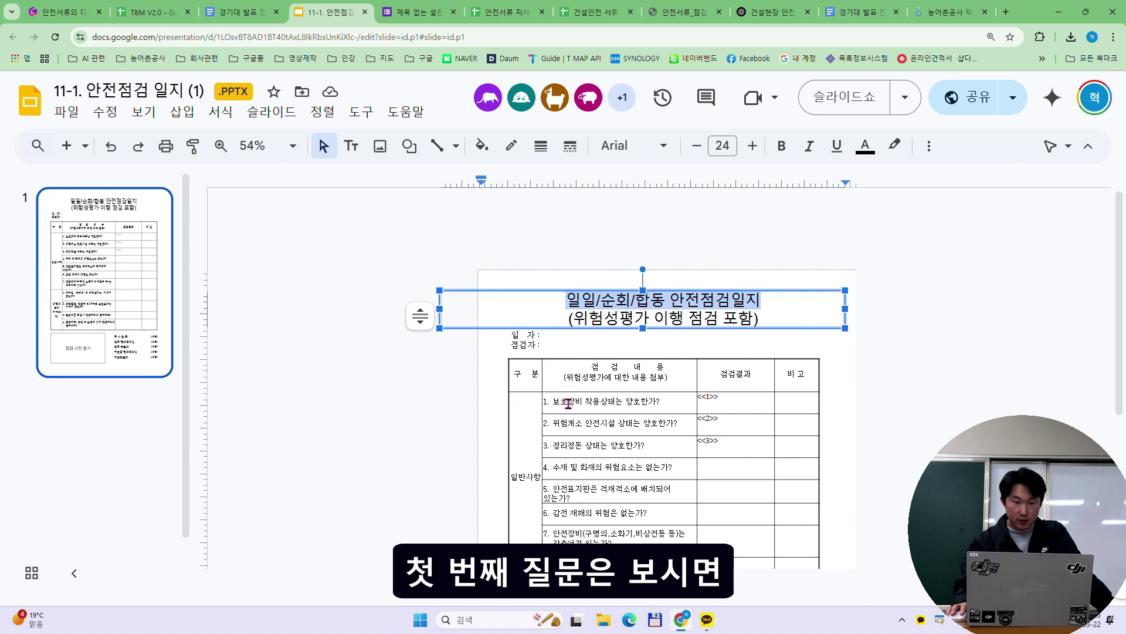
left_click(568, 404)
scroll(616, 404, "down", 3)
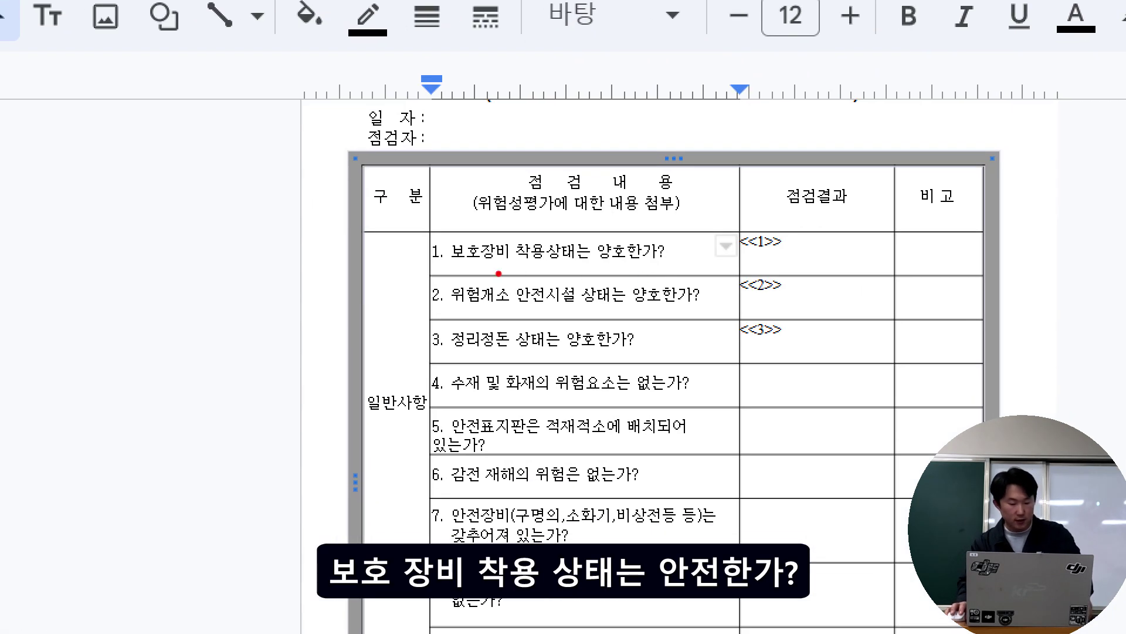
left_click_drag(467, 268, 645, 263)
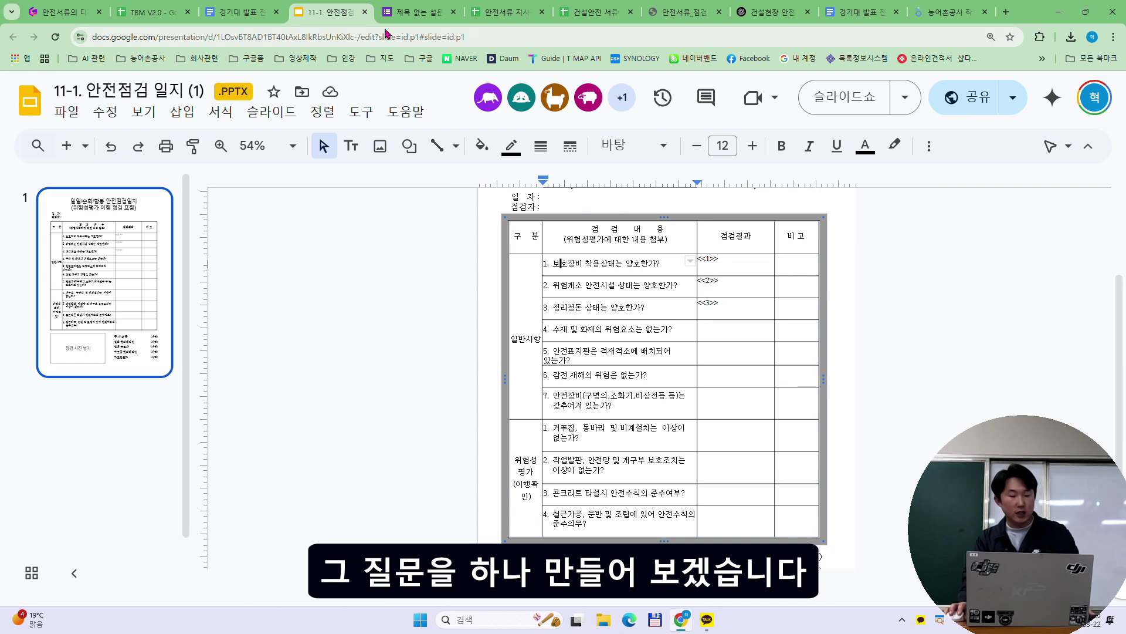
left_click_drag(661, 262, 597, 256)
triple_click(651, 257)
key("ctrl+c")
left_click(417, 23)
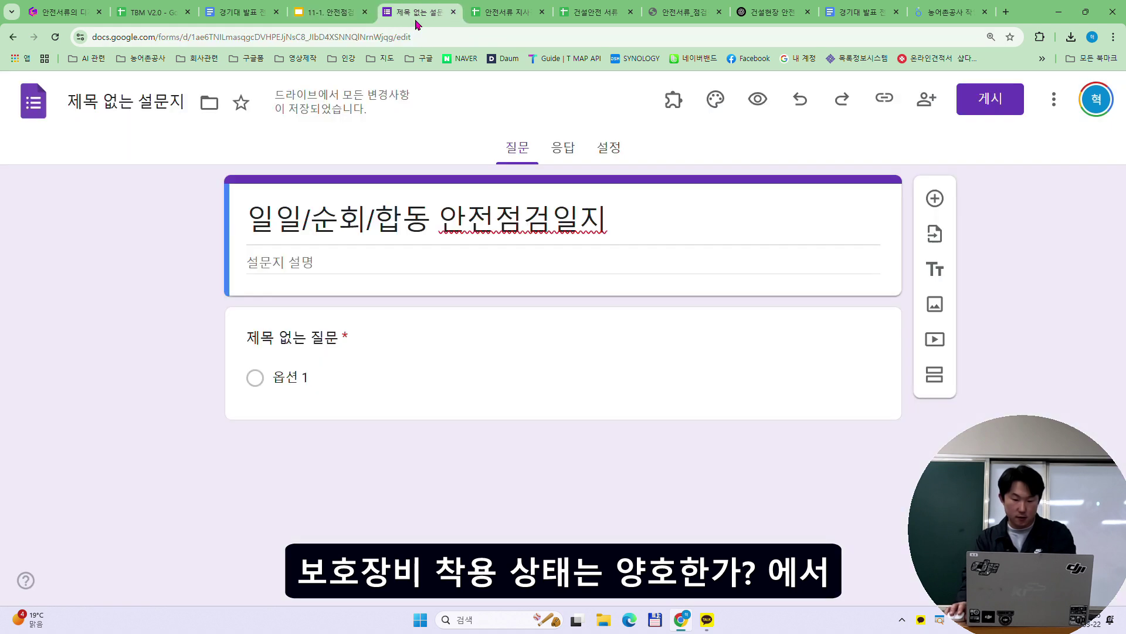
left_click(395, 348)
key("ctrl+v")
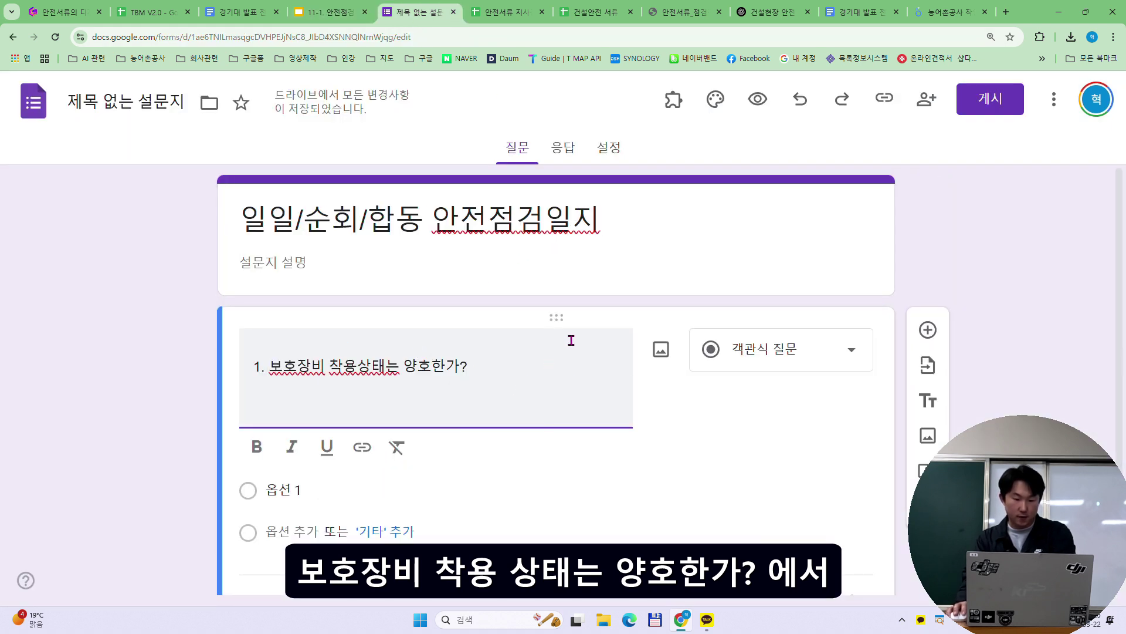
key("BackSpace")
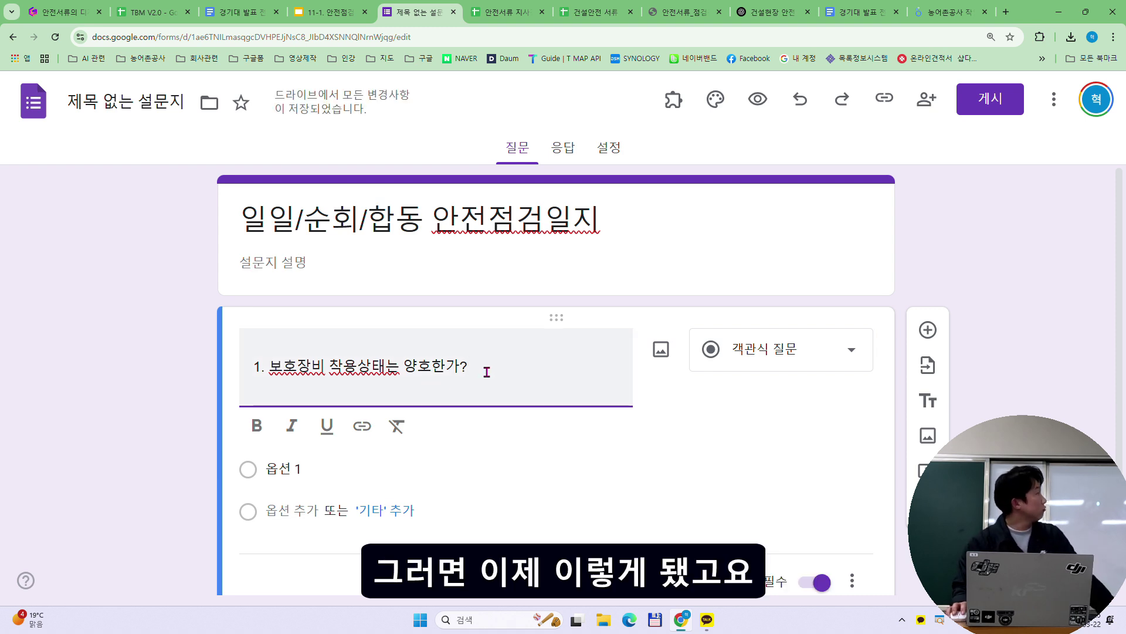
- Give the first question the answer options 적정, 부적정 and 해당없음
left_click(393, 466)
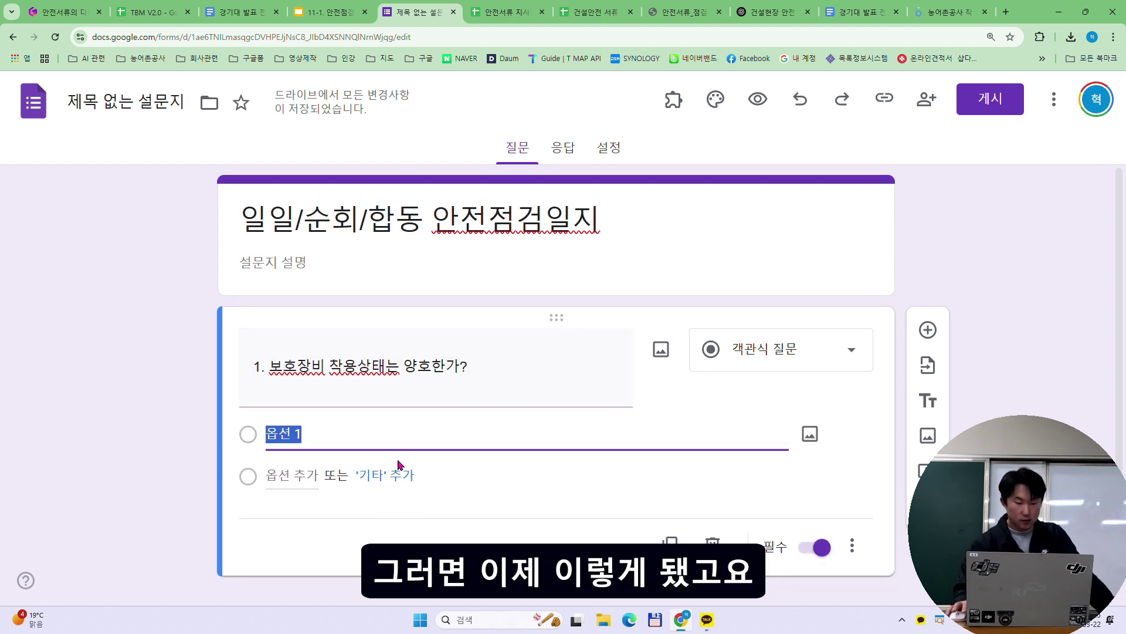
type("지정")
left_click(287, 474)
type("비")
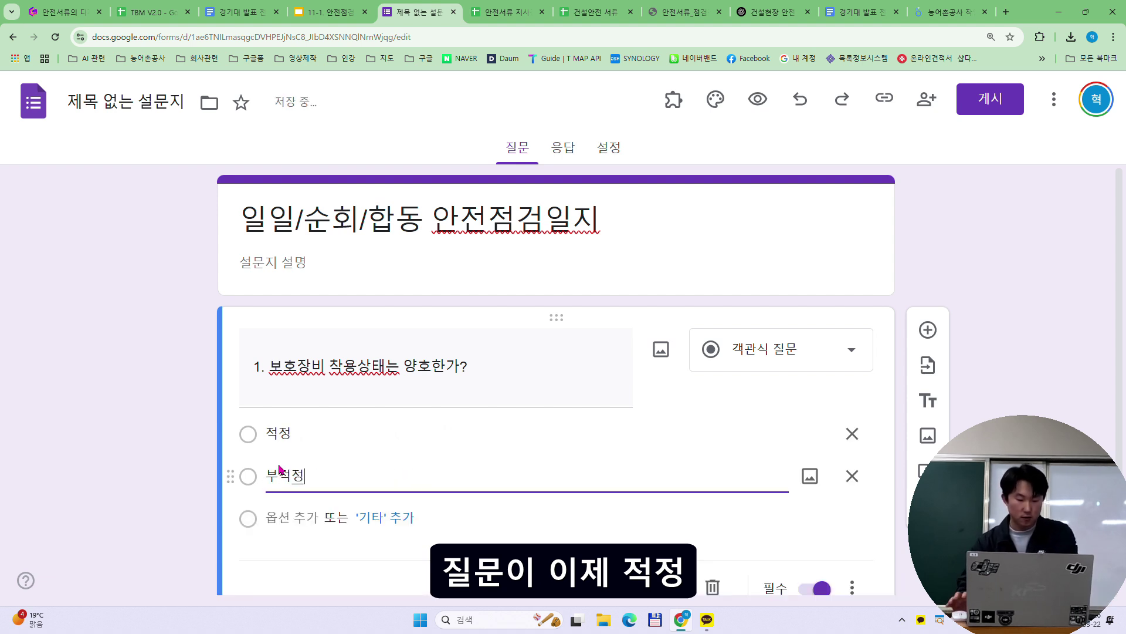
left_click(402, 517)
type("해")
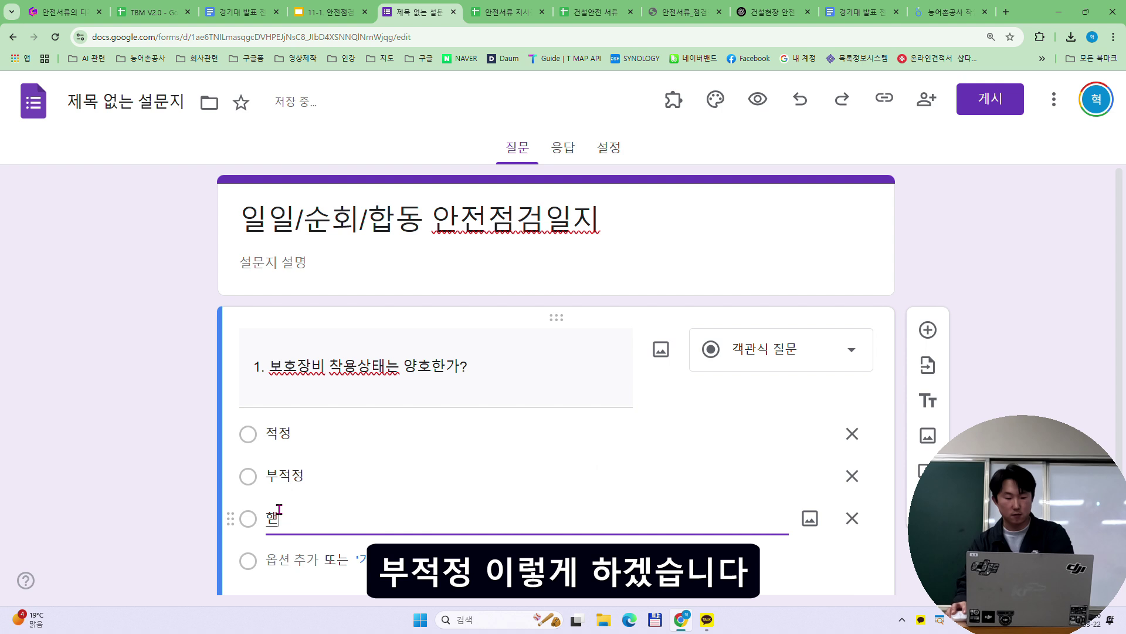
type("당없슴")
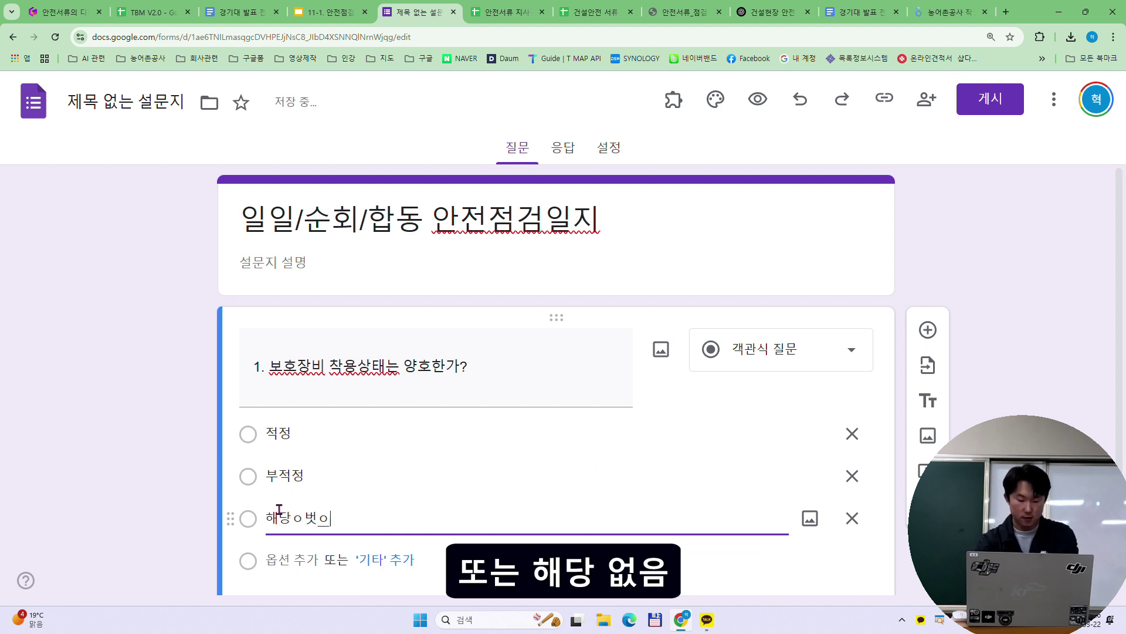
key("BackSpace")
key("BackSpace")
key("BackSpace")
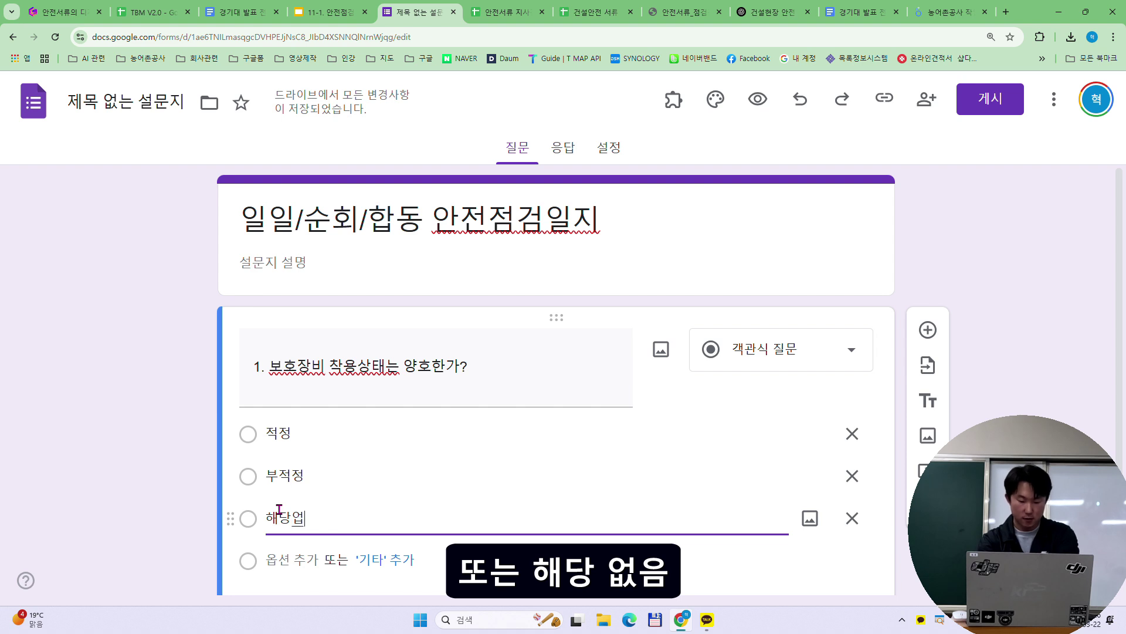
left_click(914, 346)
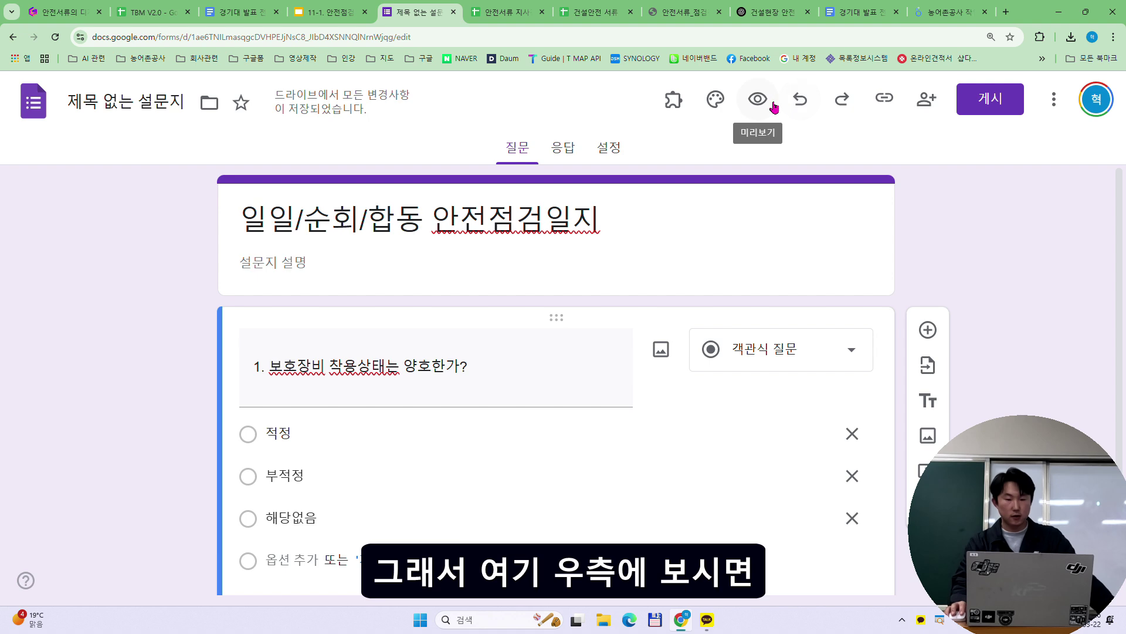
scroll(770, 110, "down", 2)
scroll(768, 112, "up", 2)
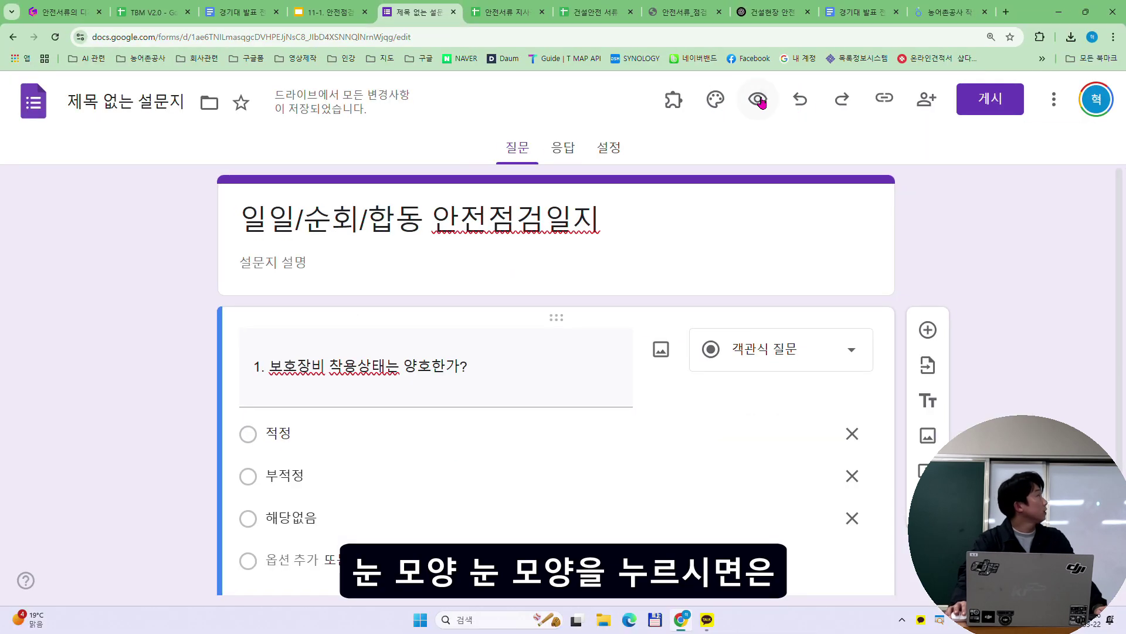
- Preview the form with its title and first question, then close the preview and return to editing
left_click(758, 99)
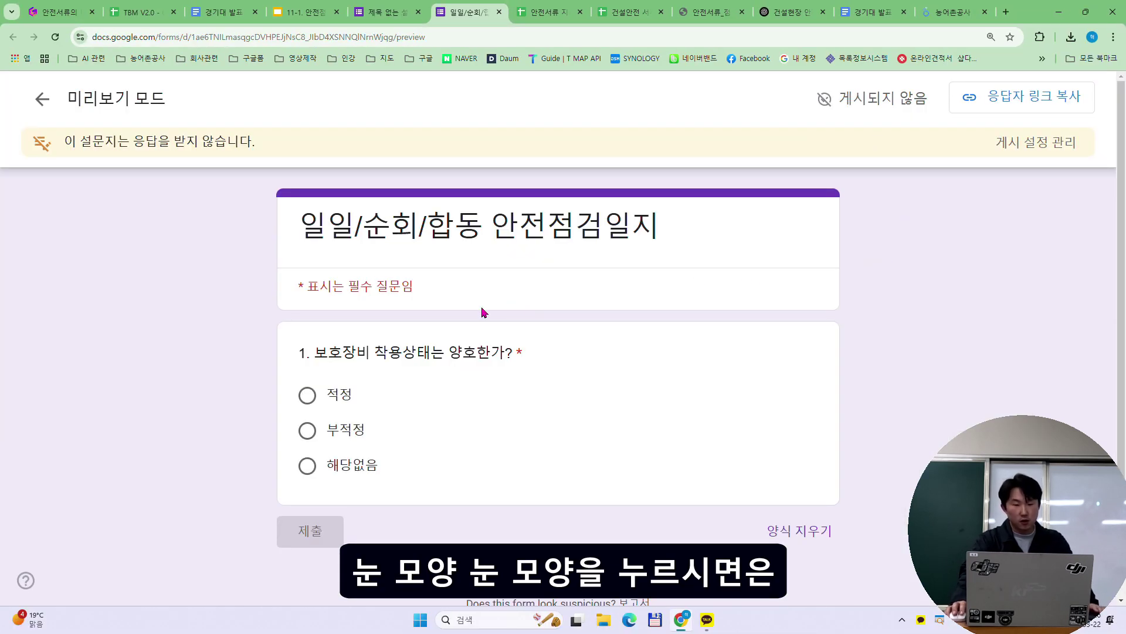
scroll(528, 317, "down", 1)
scroll(587, 322, "up", 1)
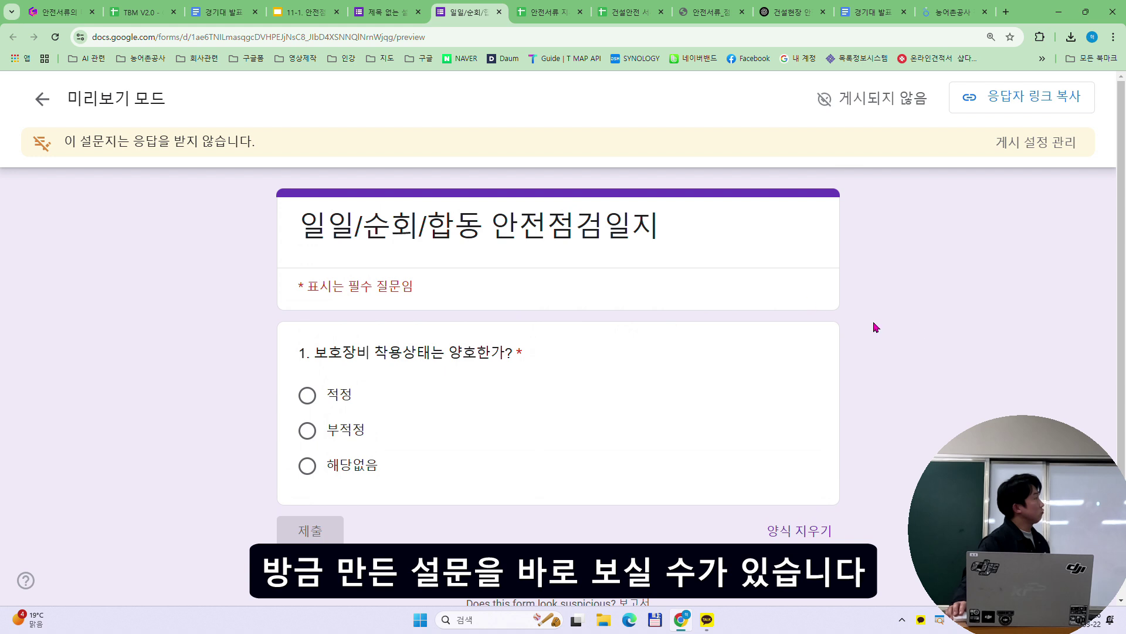
left_click(500, 12)
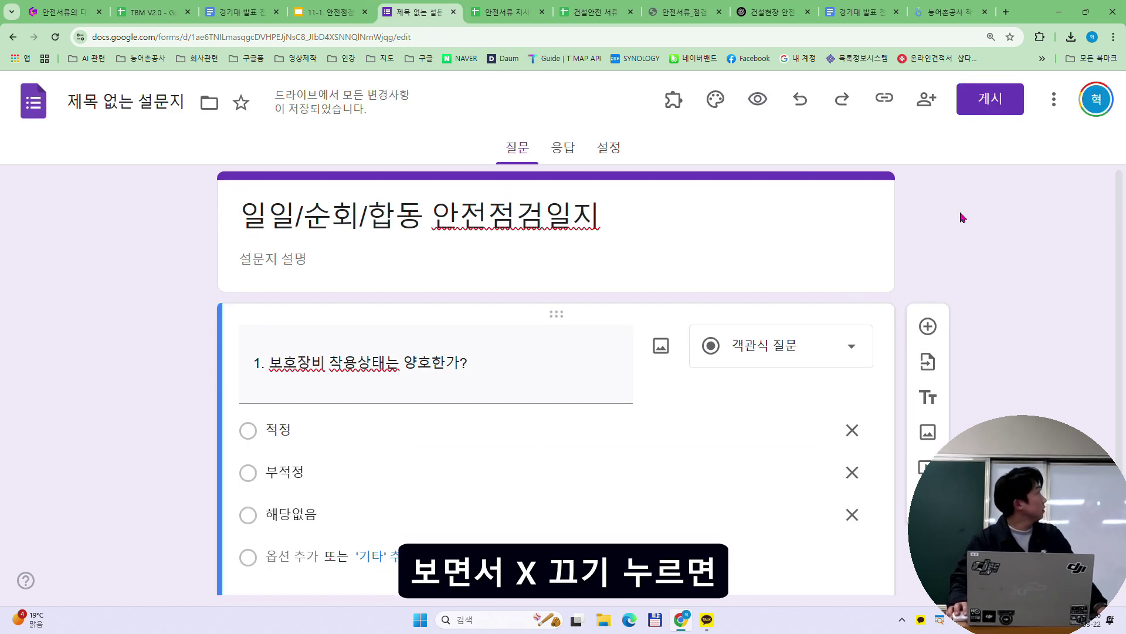
scroll(963, 217, "down", 2)
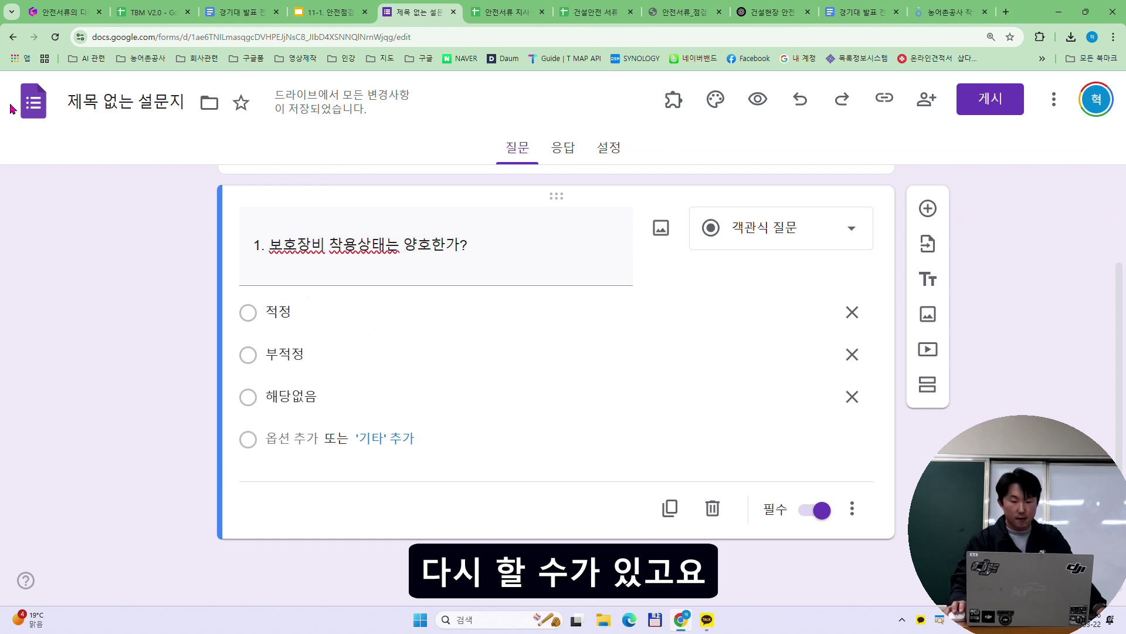
- Review the 일반사항 and 위험성평가 checklist items on the inspection slide, then return to the form
key("ctrl+shift+Tab")
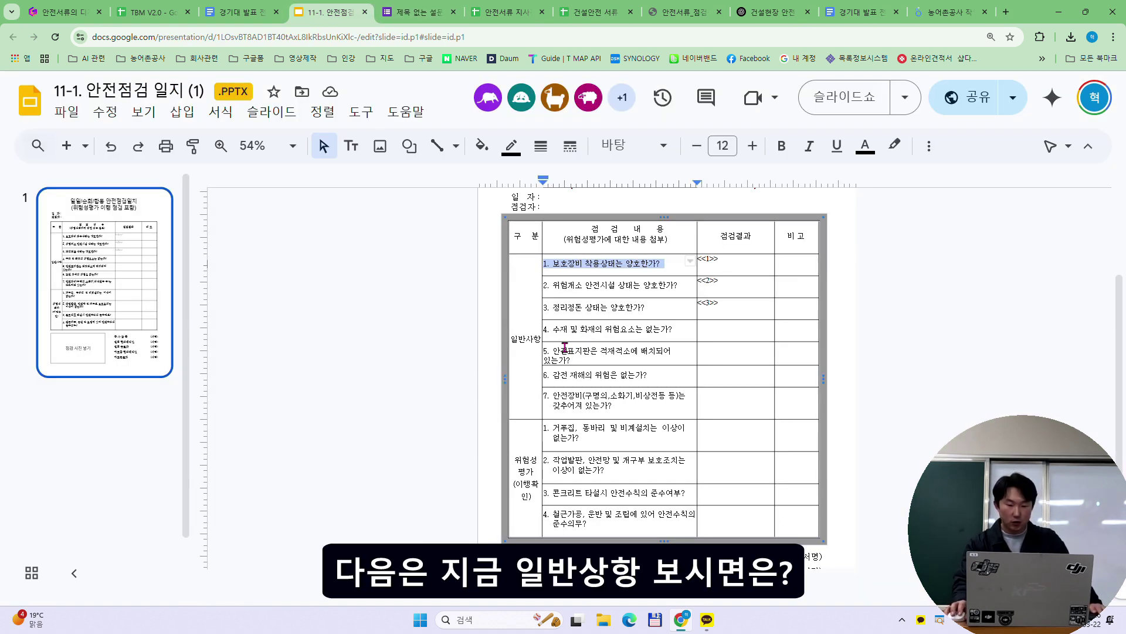
key("super")
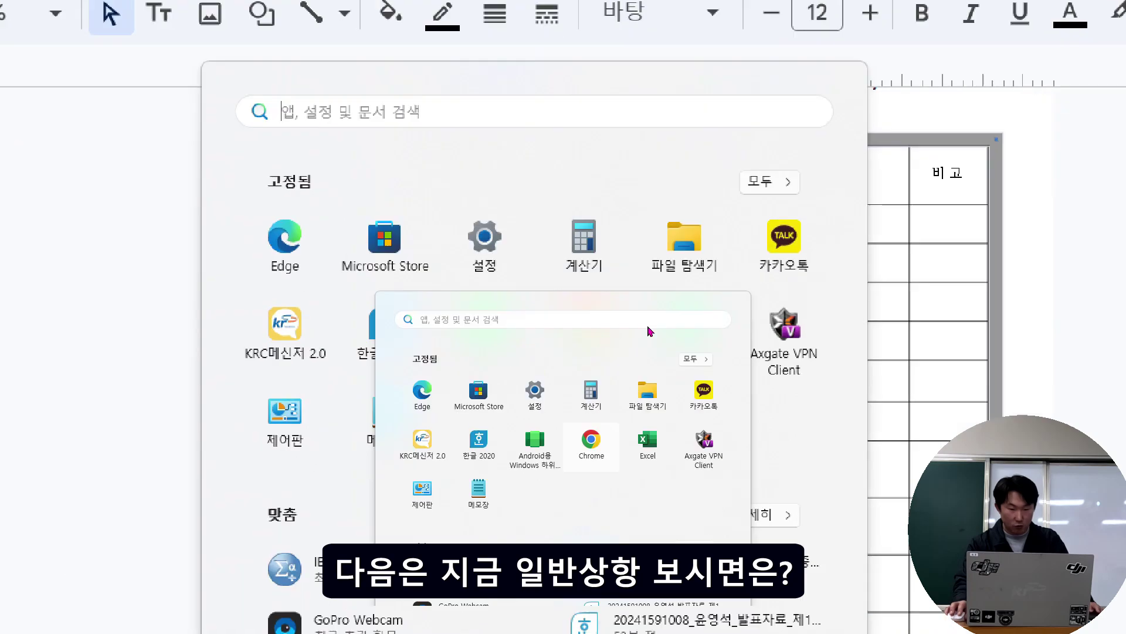
key("super")
left_click(518, 320)
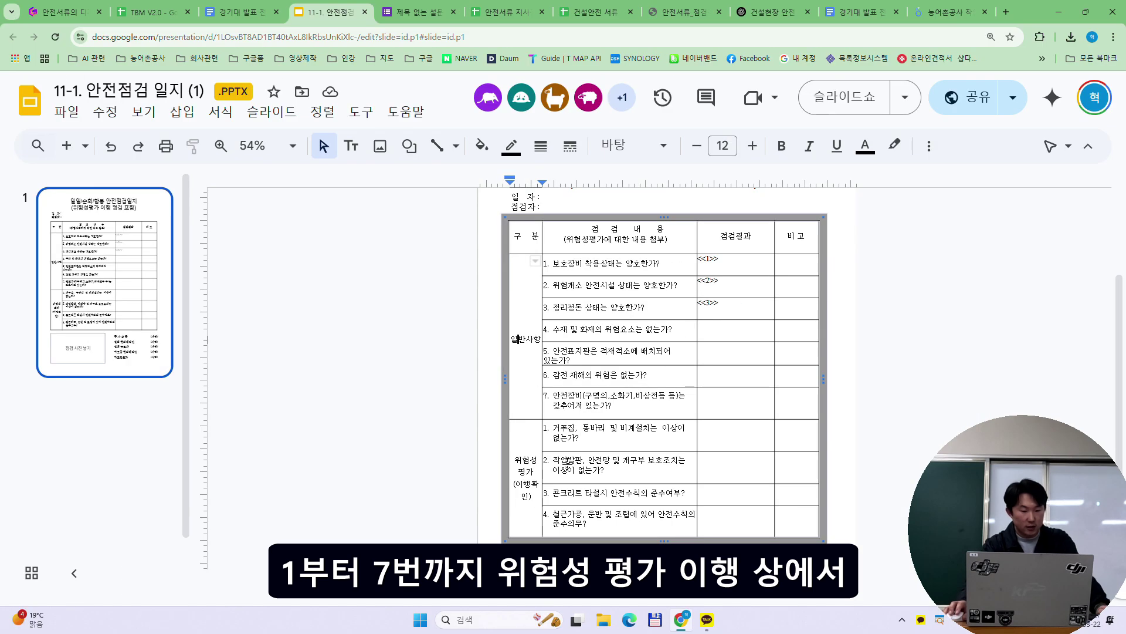
left_click(557, 440)
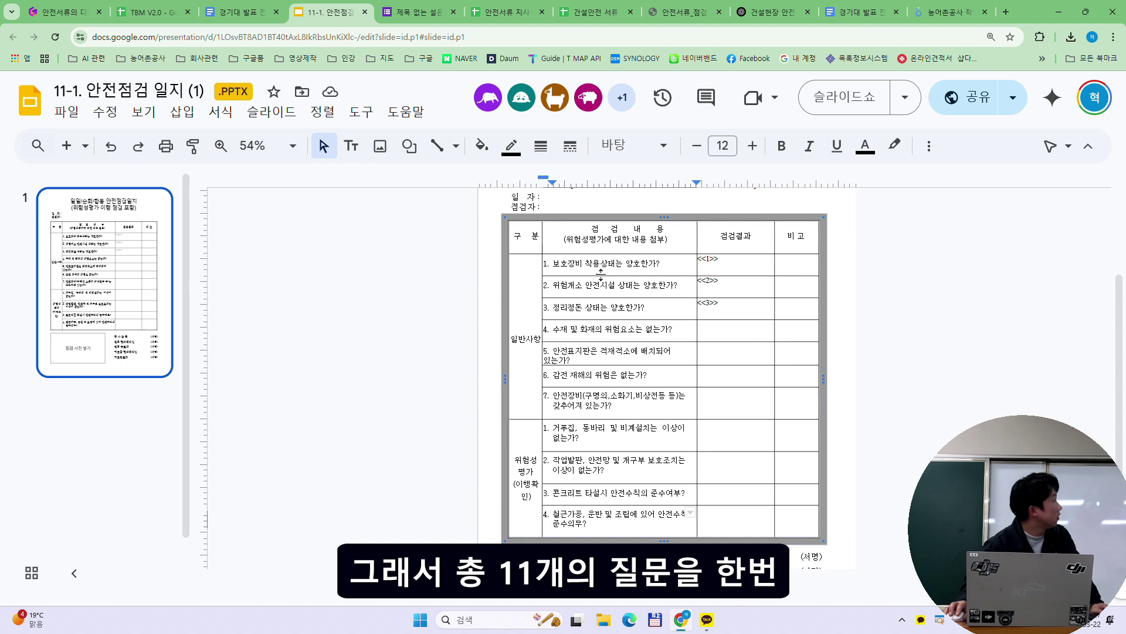
left_click(435, 14)
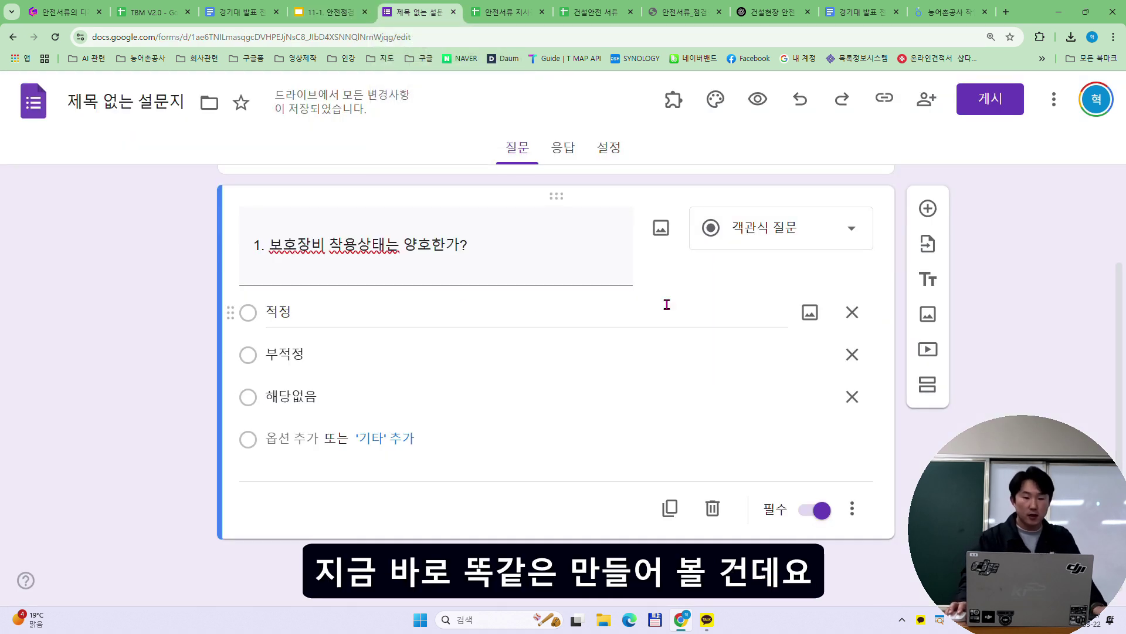
scroll(529, 276, "up", 2)
scroll(543, 297, "down", 2)
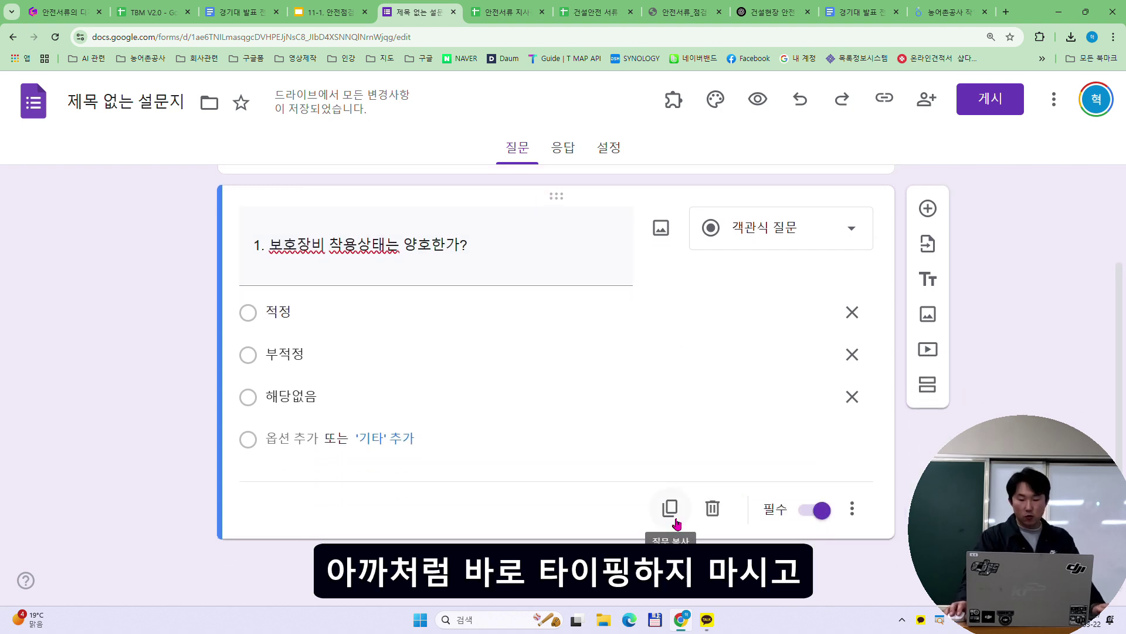
- Duplicate the first question, 보호장비 착용상태는 양호한가?, in the form
key("super")
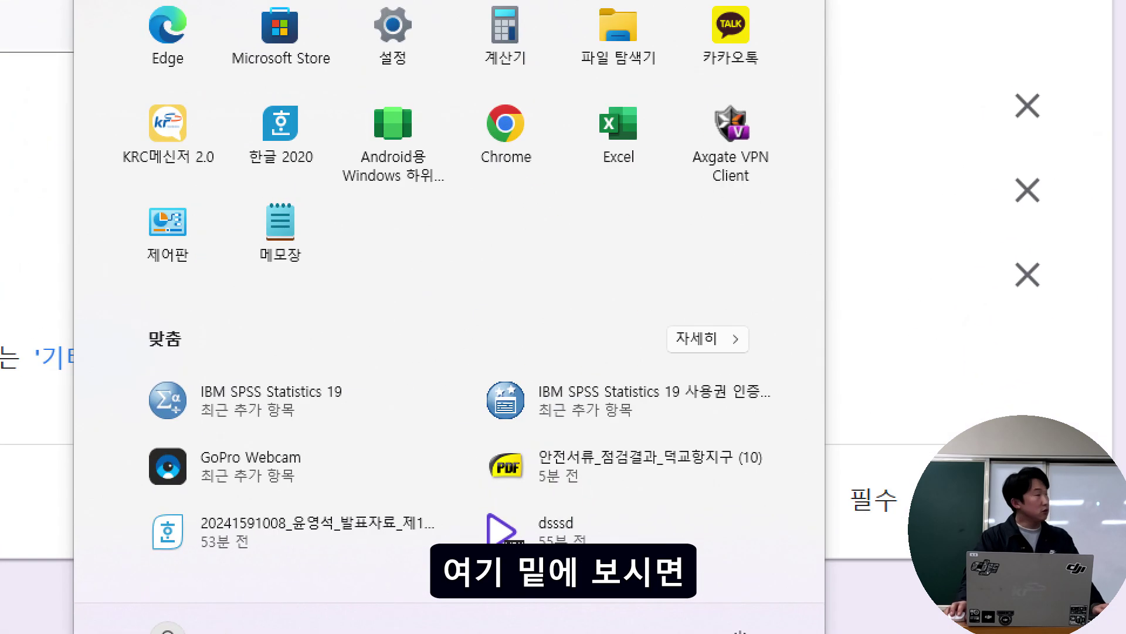
key("Escape")
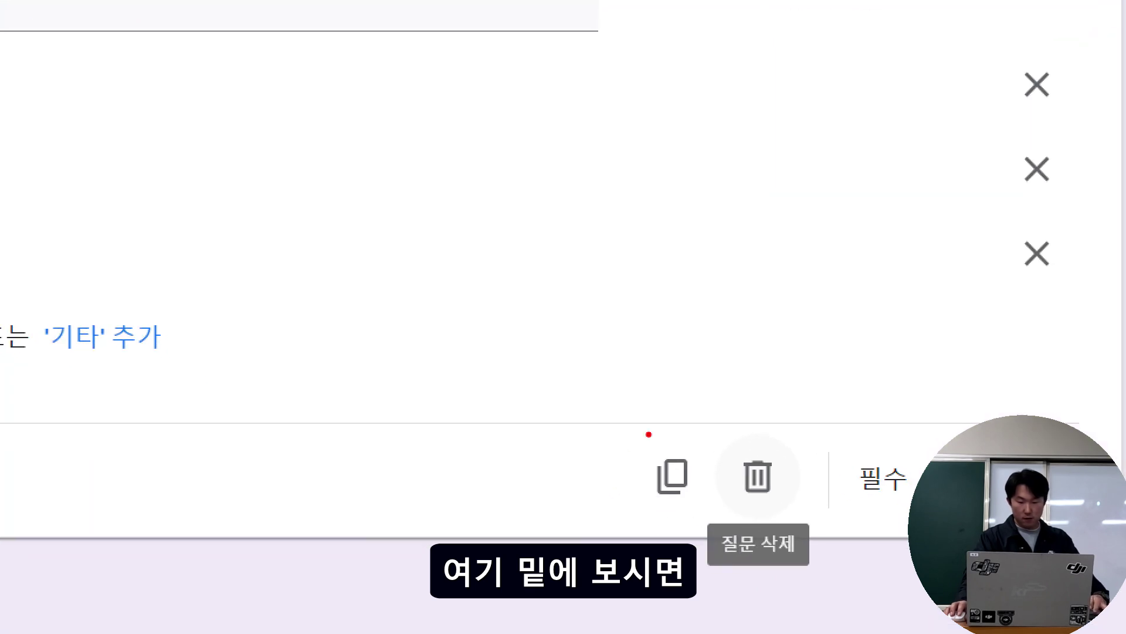
mouse_move(592, 549)
left_mouse_down()
mouse_move(596, 528)
mouse_move(759, 531)
mouse_move(608, 542)
left_mouse_up()
key("Escape")
left_click(670, 508)
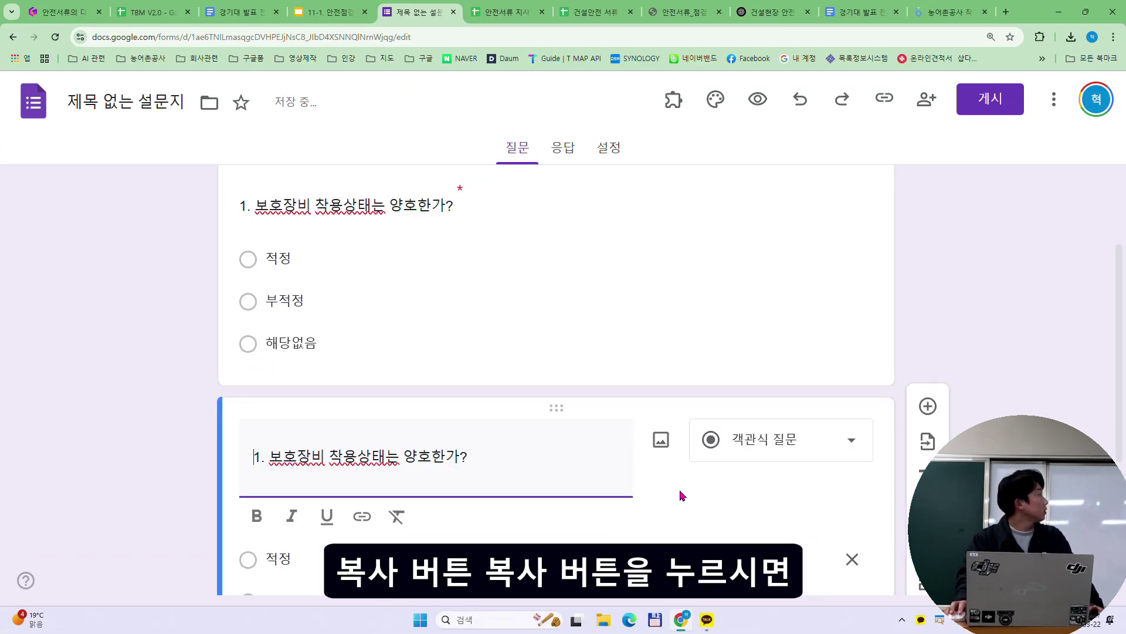
- Replace the duplicated question's text with "2. 위험개소 안전시설 상태는 양호한가?" copied from the slide, without an extra line below
left_click(343, 12)
triple_click(622, 286)
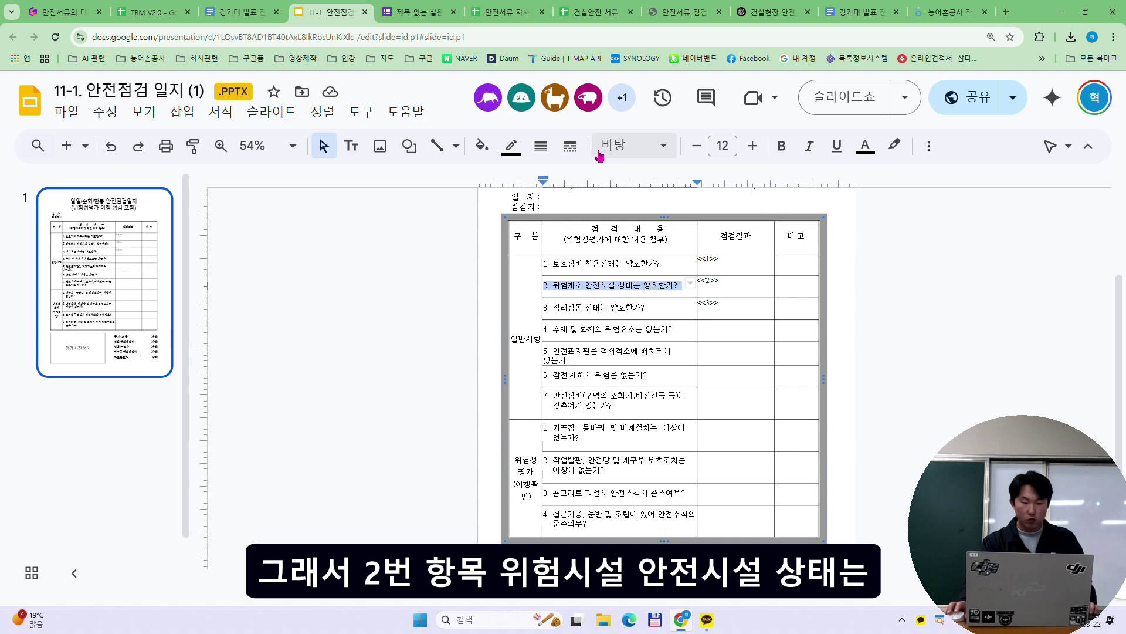
left_click(418, 11)
key("ctrl+a")
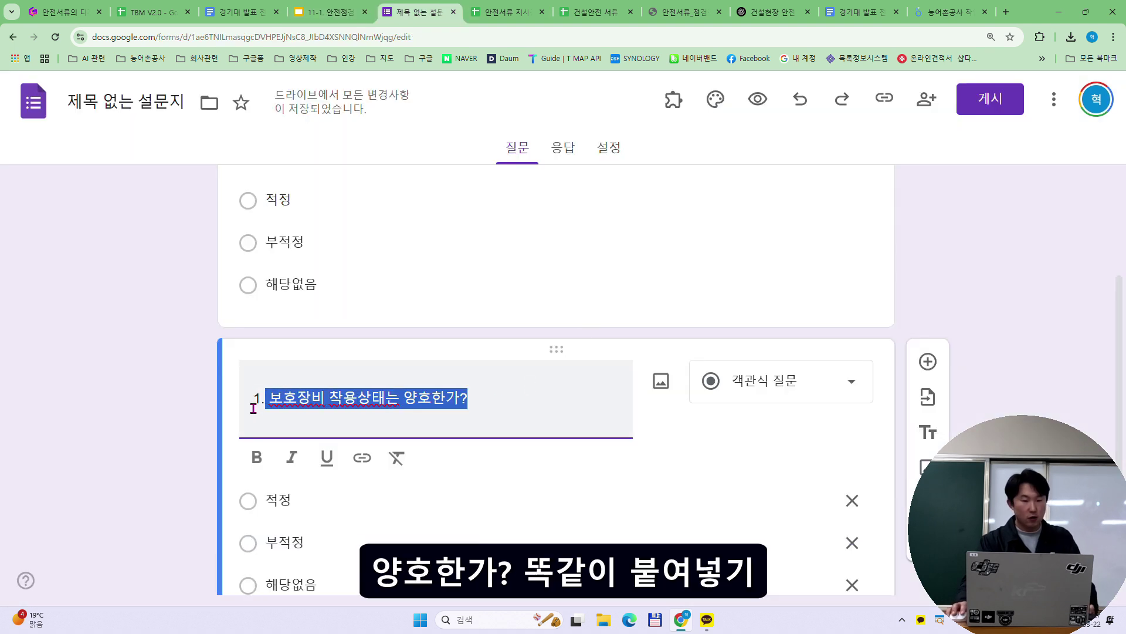
key("ctrl+v")
key("BackSpace")
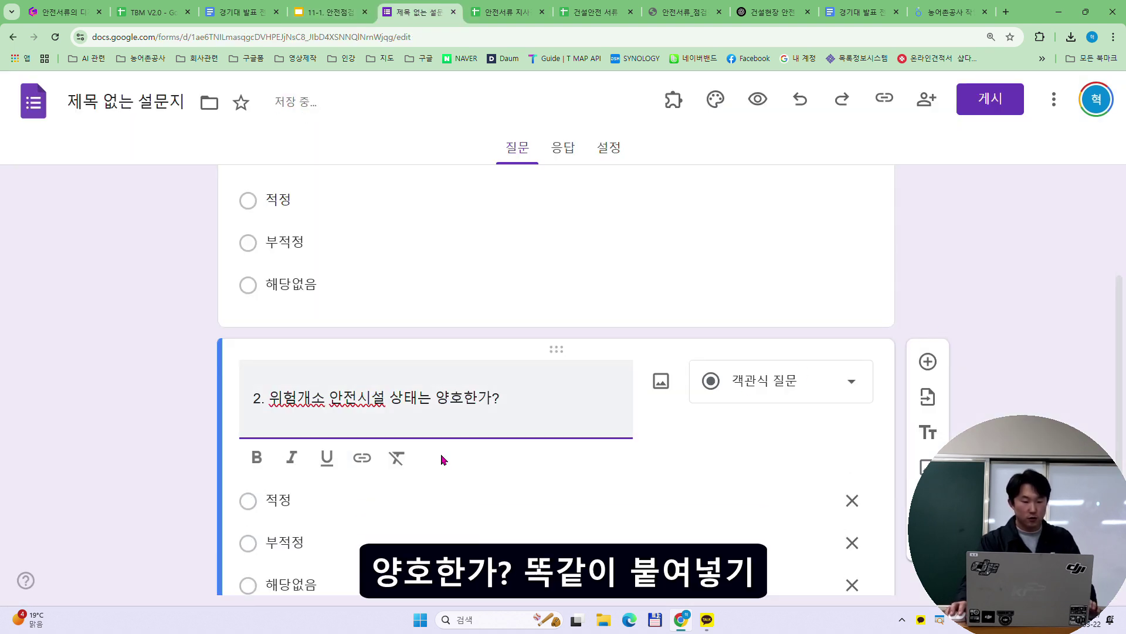
left_click(949, 252)
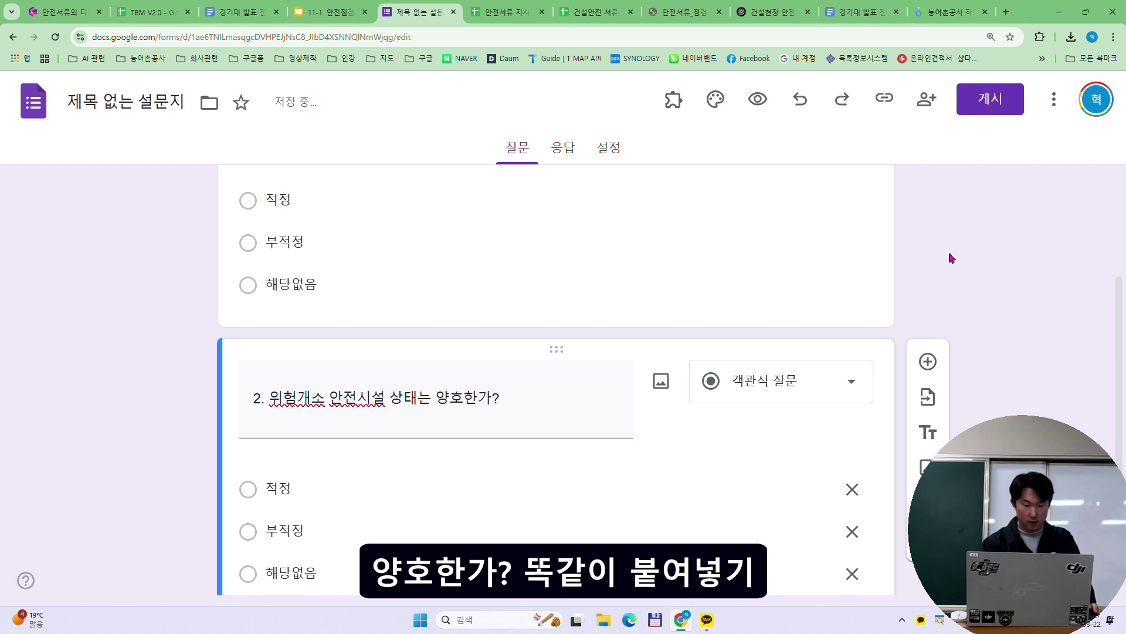
- Preview the form to check both checklist questions, then close the preview
left_click(765, 95)
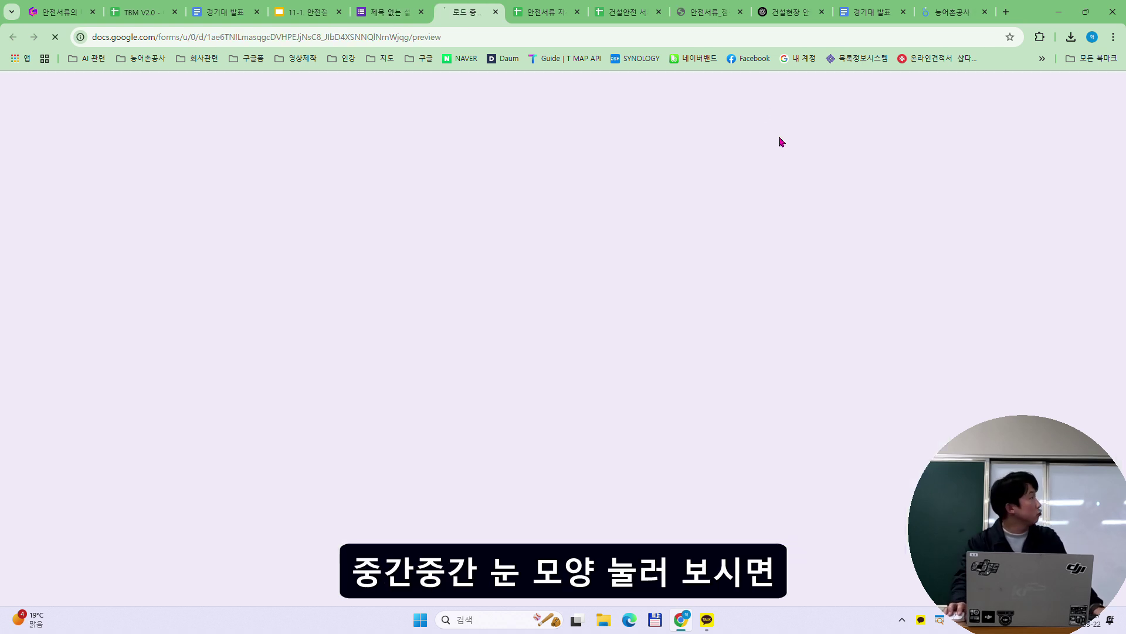
scroll(822, 246, "down", 1)
scroll(855, 263, "up", 1)
scroll(857, 264, "down", 3)
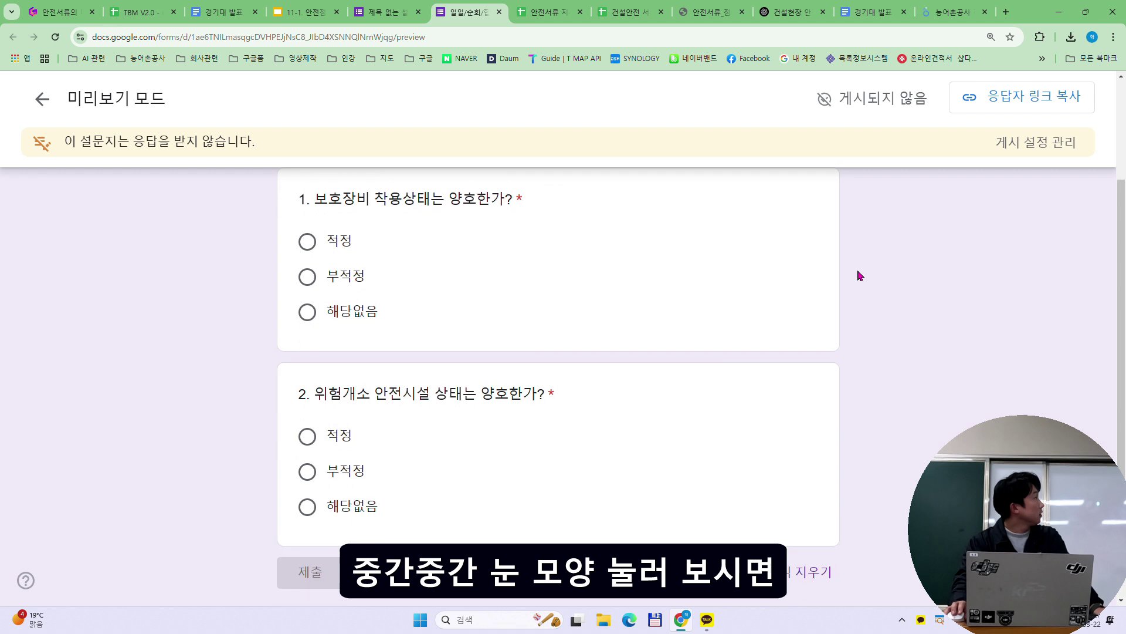
scroll(866, 269, "up", 3)
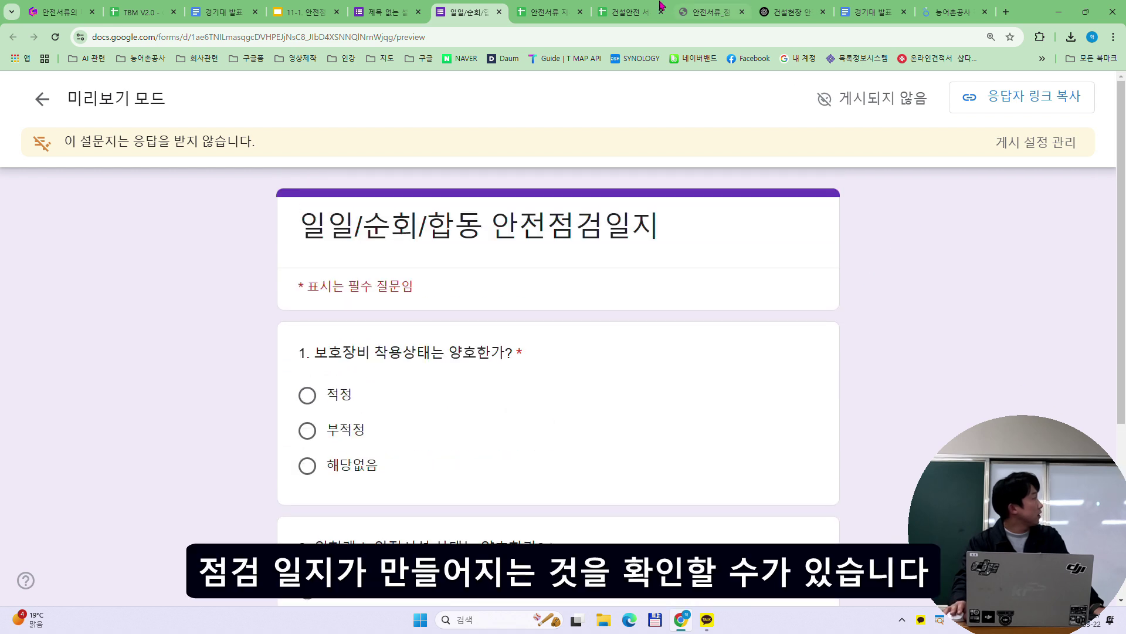
left_click(499, 12)
- Duplicate the second question and select the checklist item "3. 정리정돈 상태는 양호한가?" on the slide for copying
scroll(826, 348, "down", 3)
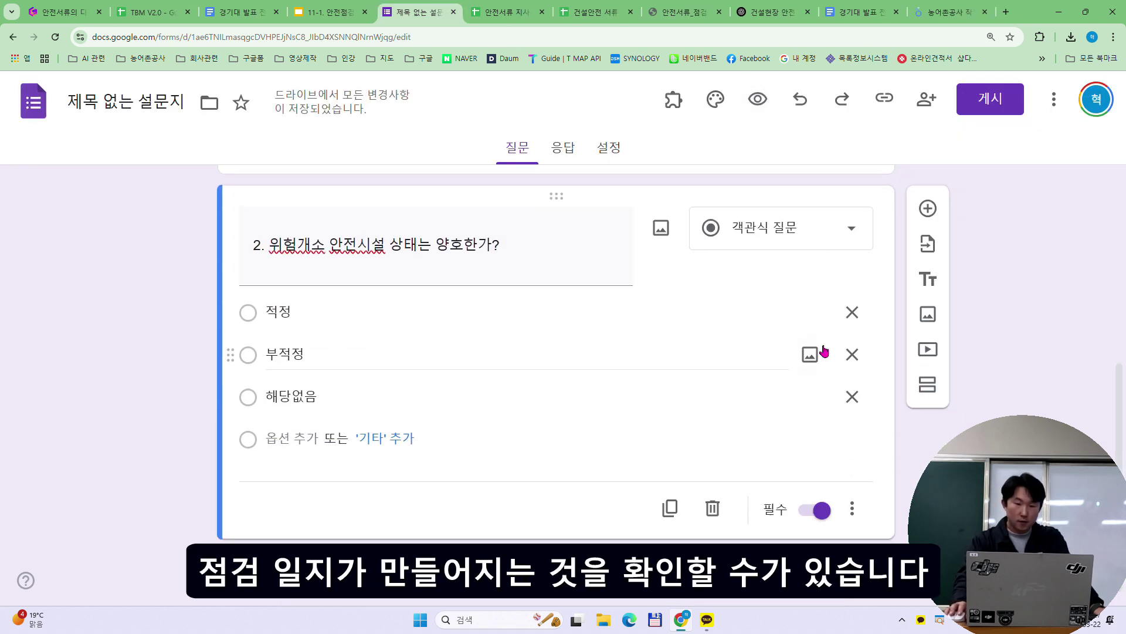
left_click(667, 509)
left_click(322, 6)
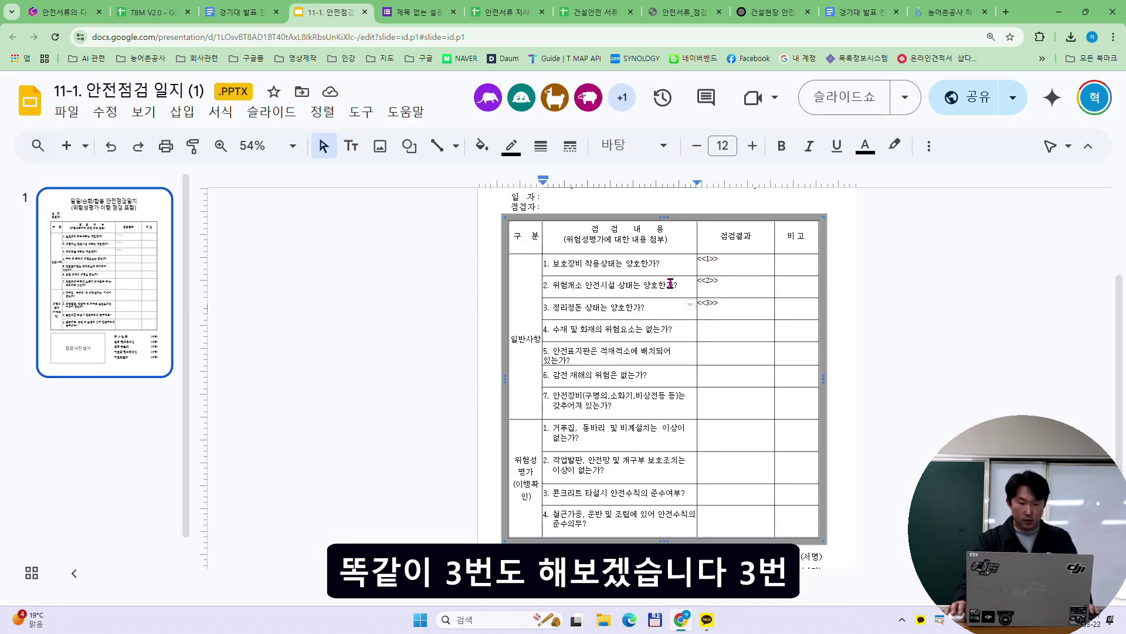
scroll(646, 306, "up", 2, "ctrl")
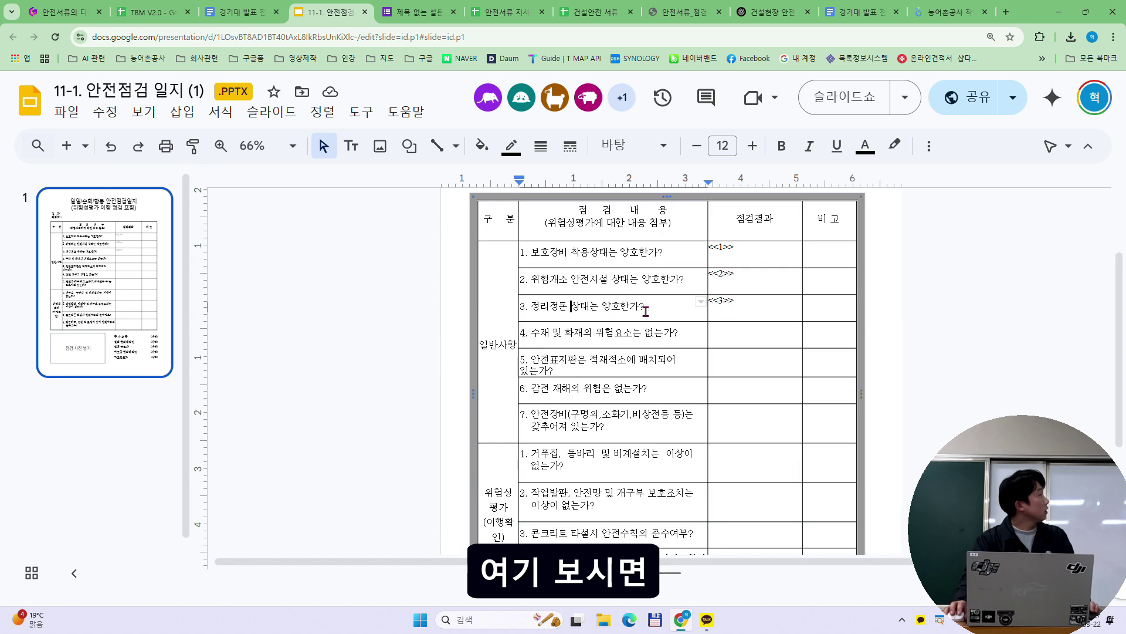
scroll(646, 312, "up", 3, "ctrl")
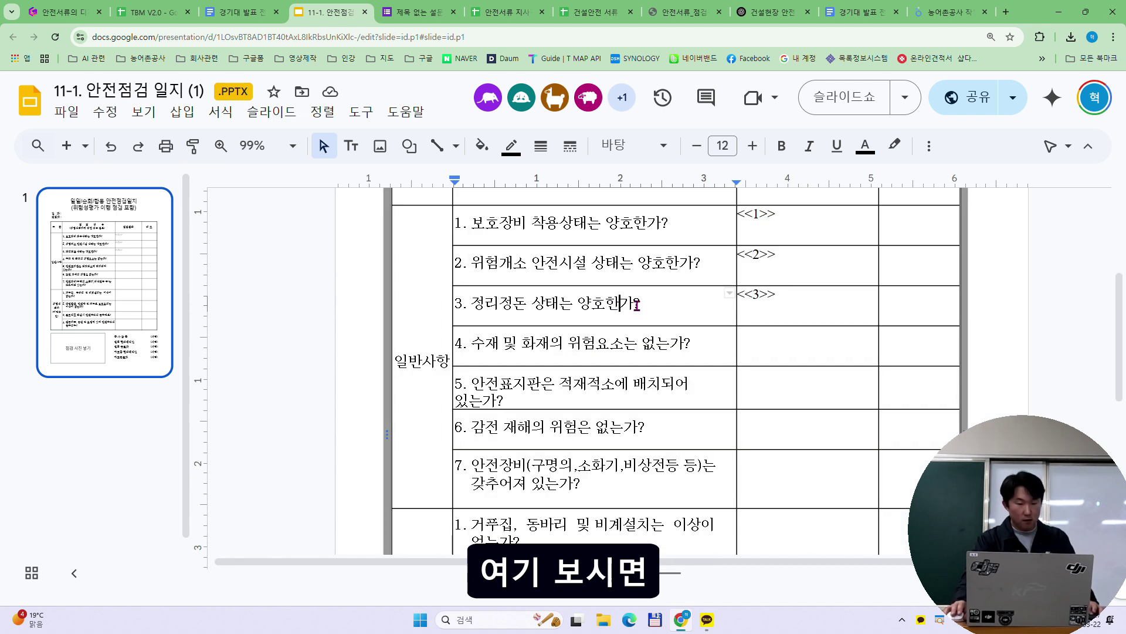
left_click(642, 303)
key("ctrl+a")
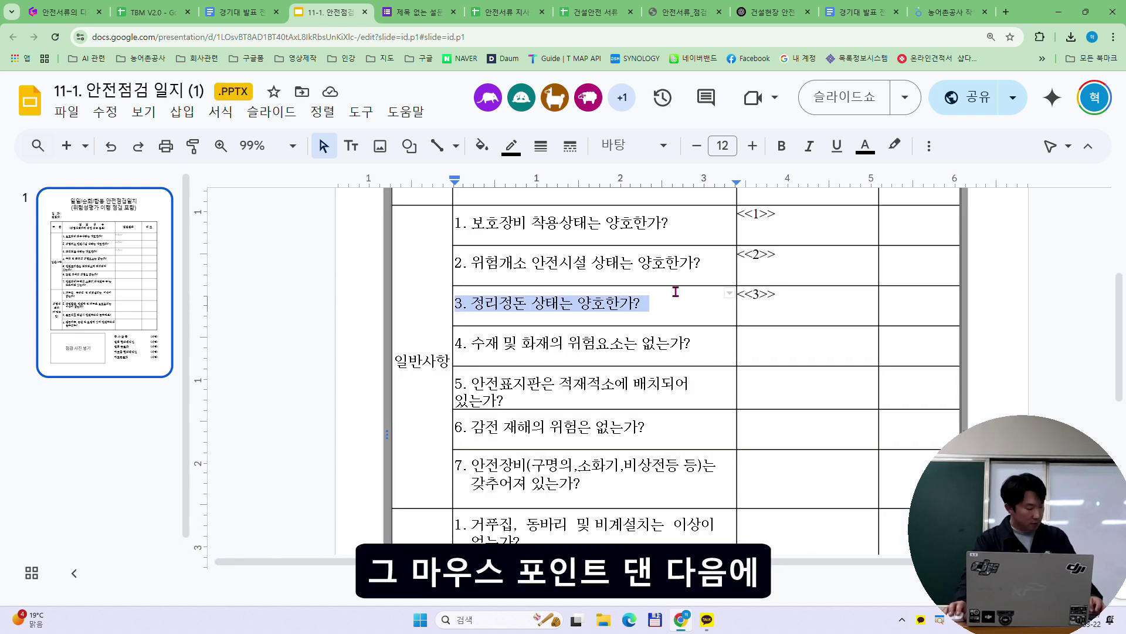
- Replace the text of the form's newest duplicated question with the copied item "3. 정리정돈 상태는 양호한가?"
left_click(411, 11)
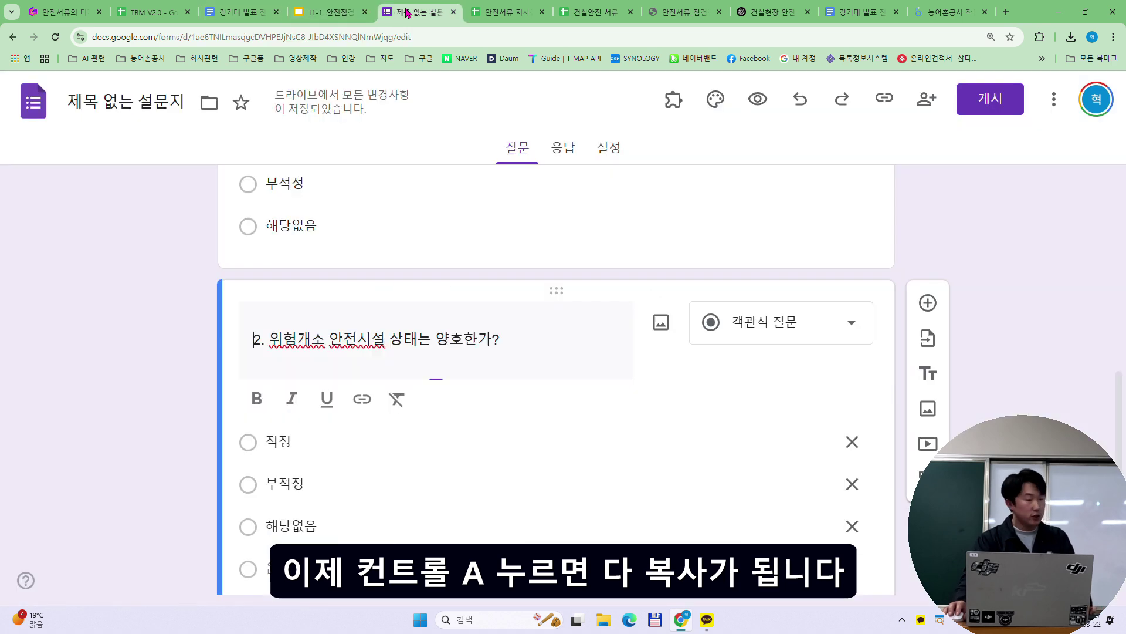
scroll(548, 326, "up", 5)
scroll(548, 321, "down", 5)
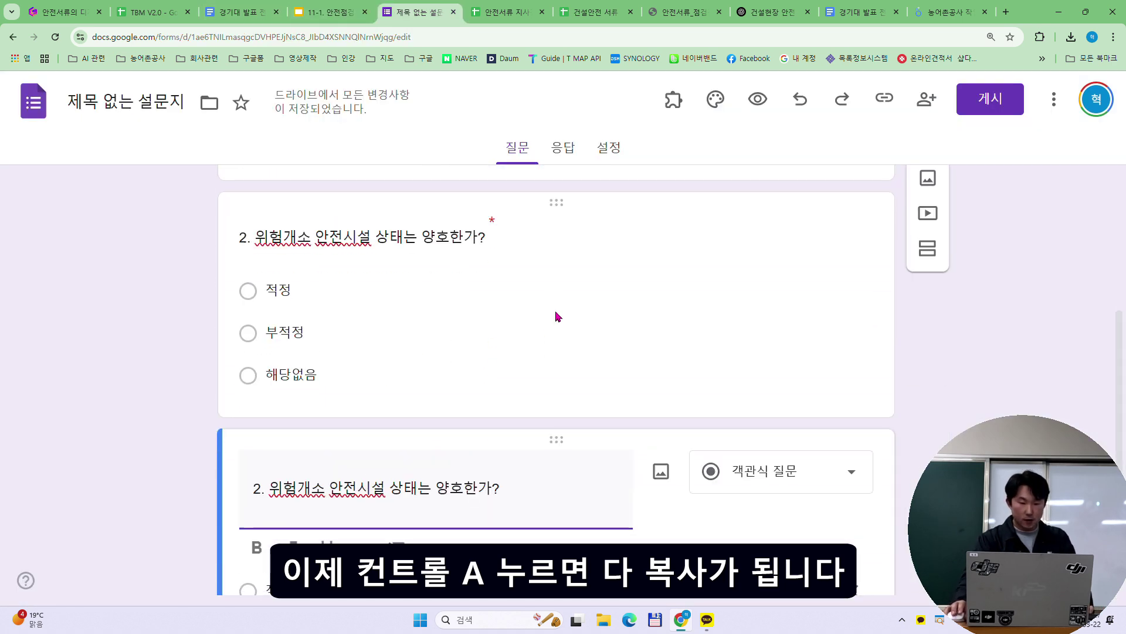
left_click(485, 316)
left_click_drag(500, 313, 246, 325)
key("ctrl+v")
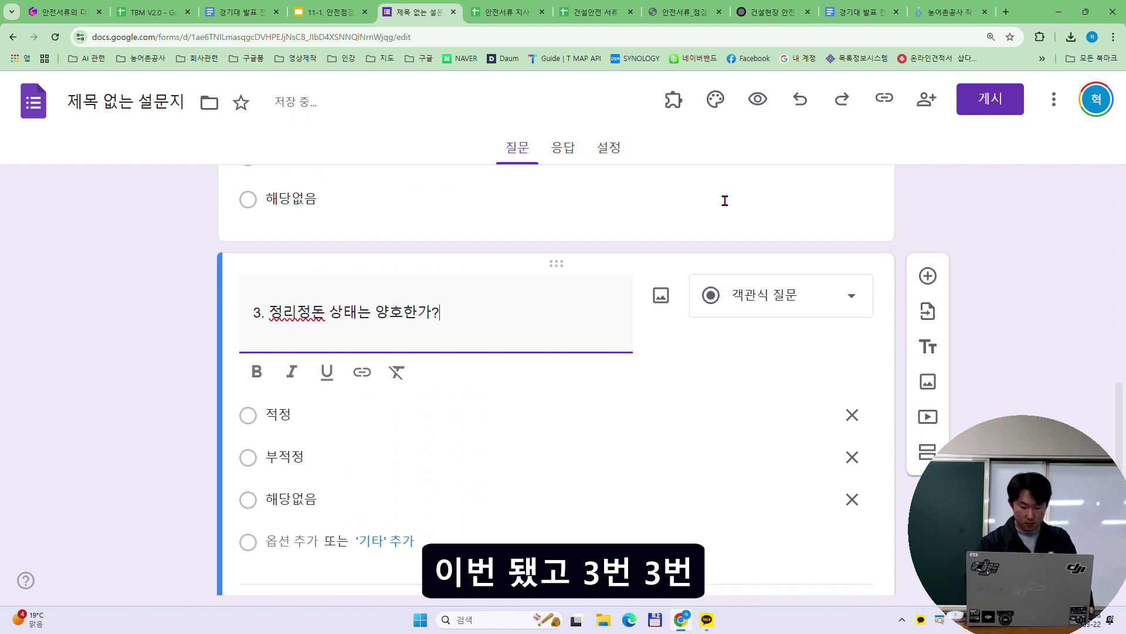
left_click(1021, 223)
- Duplicate the third question and replace its text with "4. 수재 및 화재의 위험요소는 없는가?" copied from the slide
scroll(760, 382, "down", 1)
left_click(668, 509)
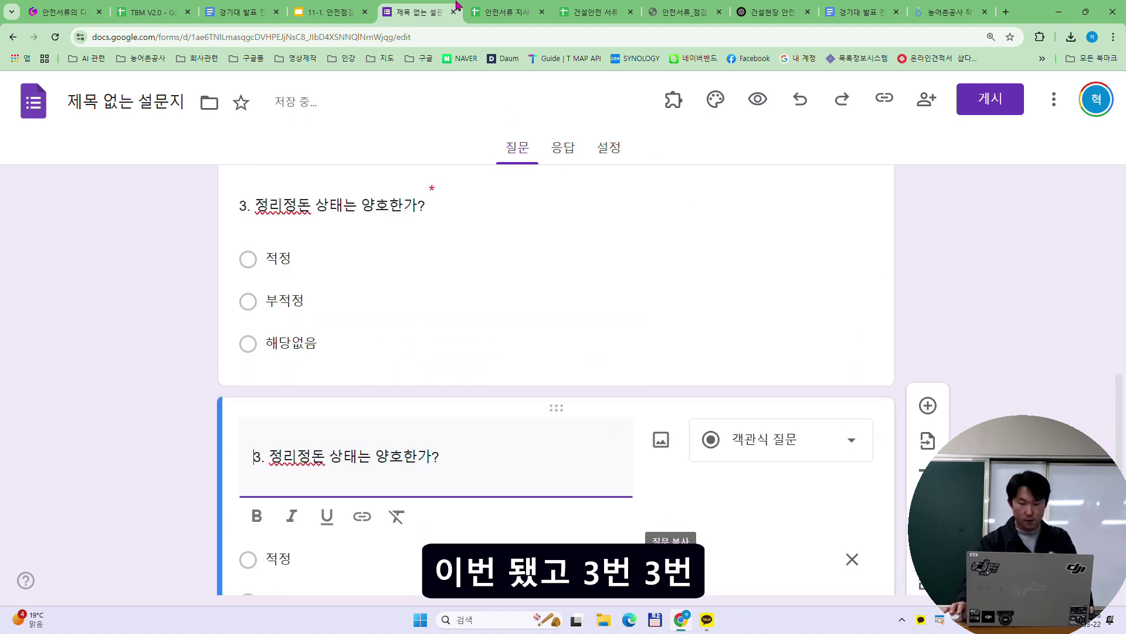
left_click(349, 12)
triple_click(561, 346)
scroll(596, 336, "down", 1)
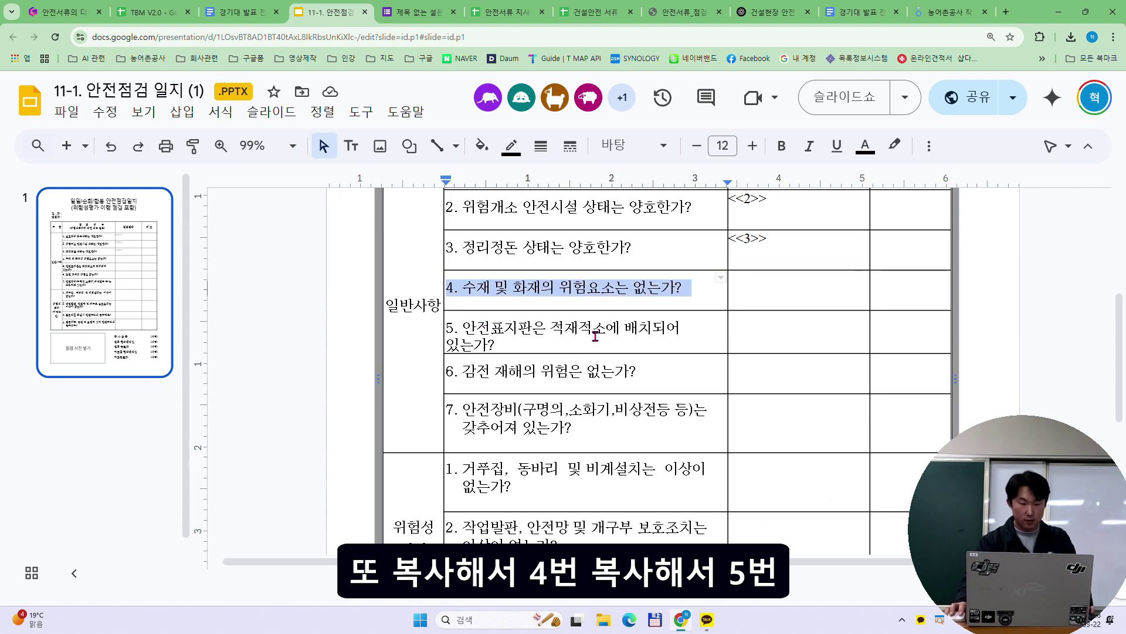
left_click(427, 13)
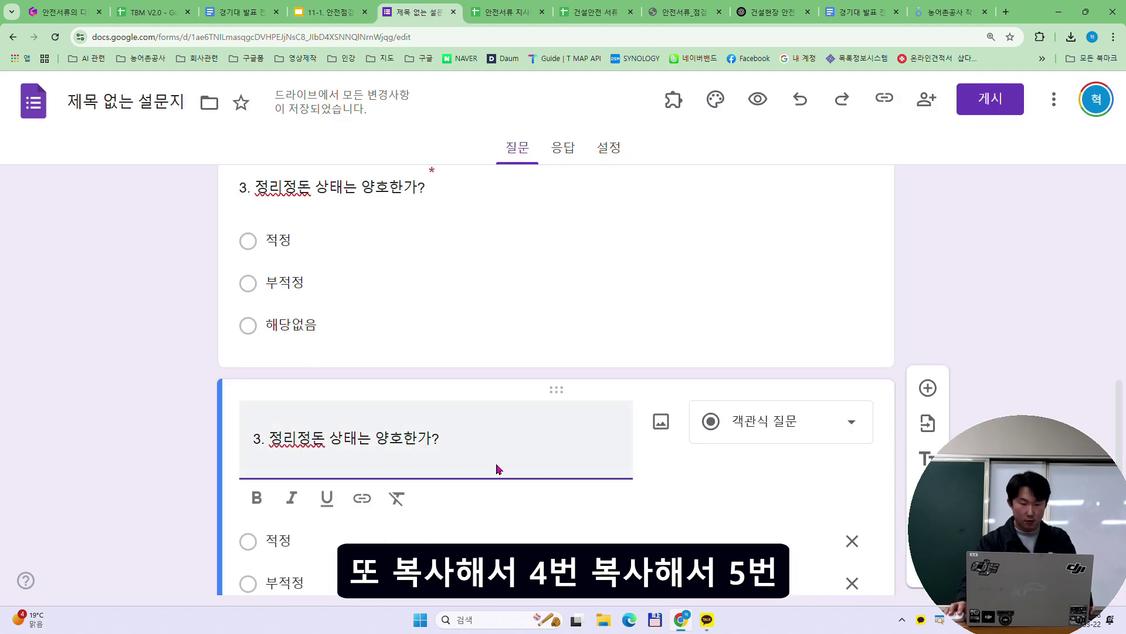
scroll(473, 376, "down", 3)
left_click_drag(461, 215, 199, 231)
key("ctrl+v")
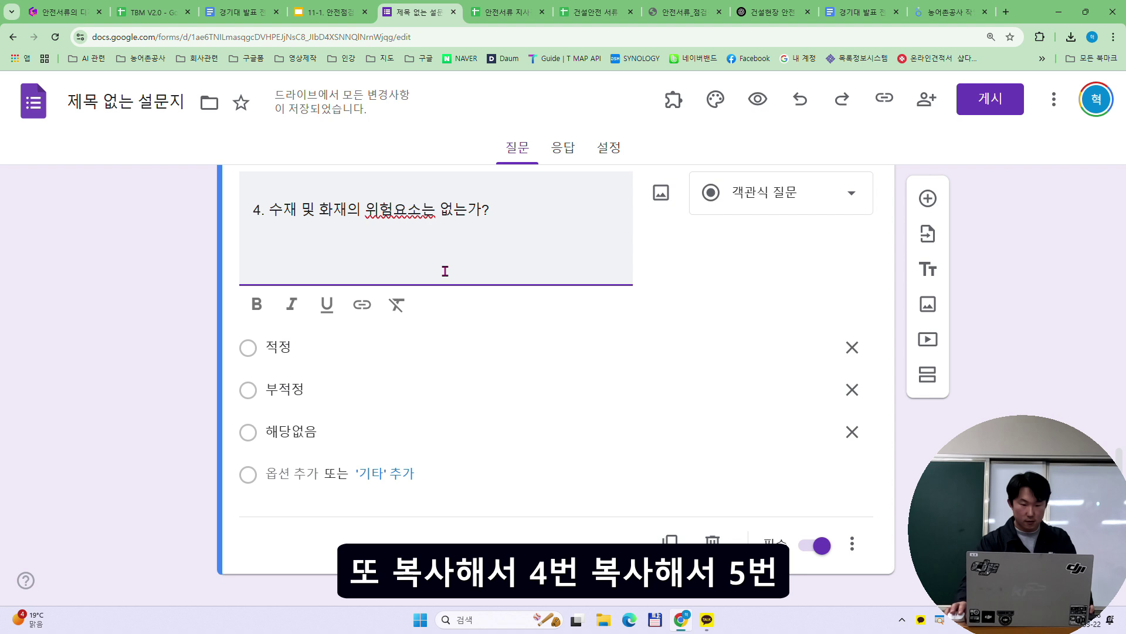
- Duplicate the fourth question and replace its text with "5. 안전표지판은 적재적소에 배치되어 있는가?" copied from the slide
left_click(670, 508)
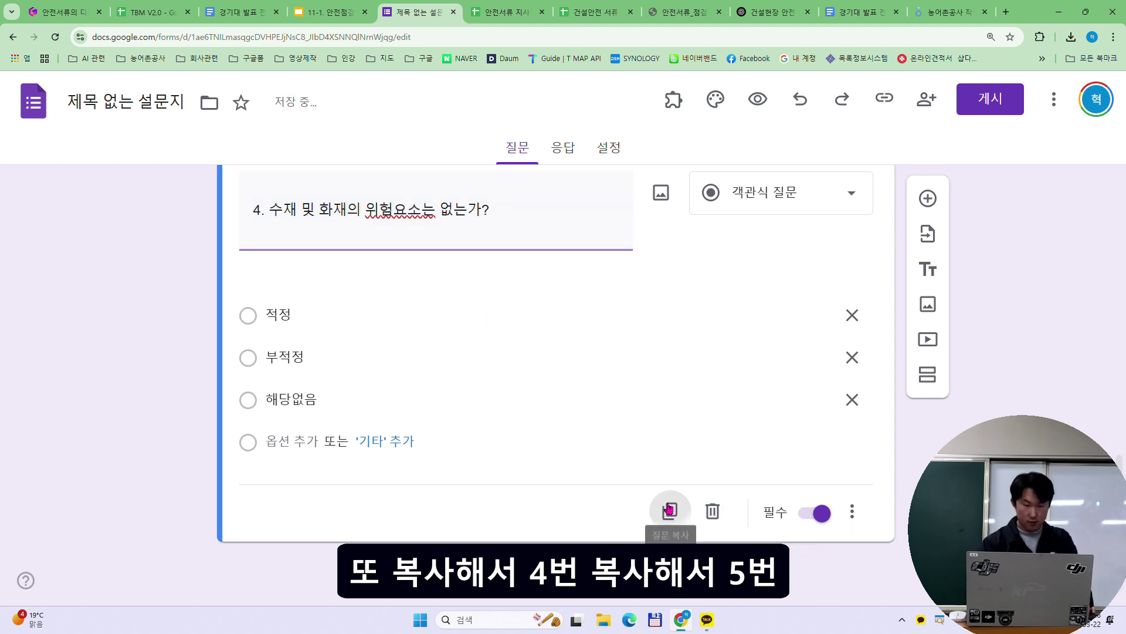
left_click(349, 12)
left_click_drag(445, 324, 516, 345)
left_click(406, 13)
key("ctrl+a")
scroll(710, 459, "down", 3)
key("ctrl+v")
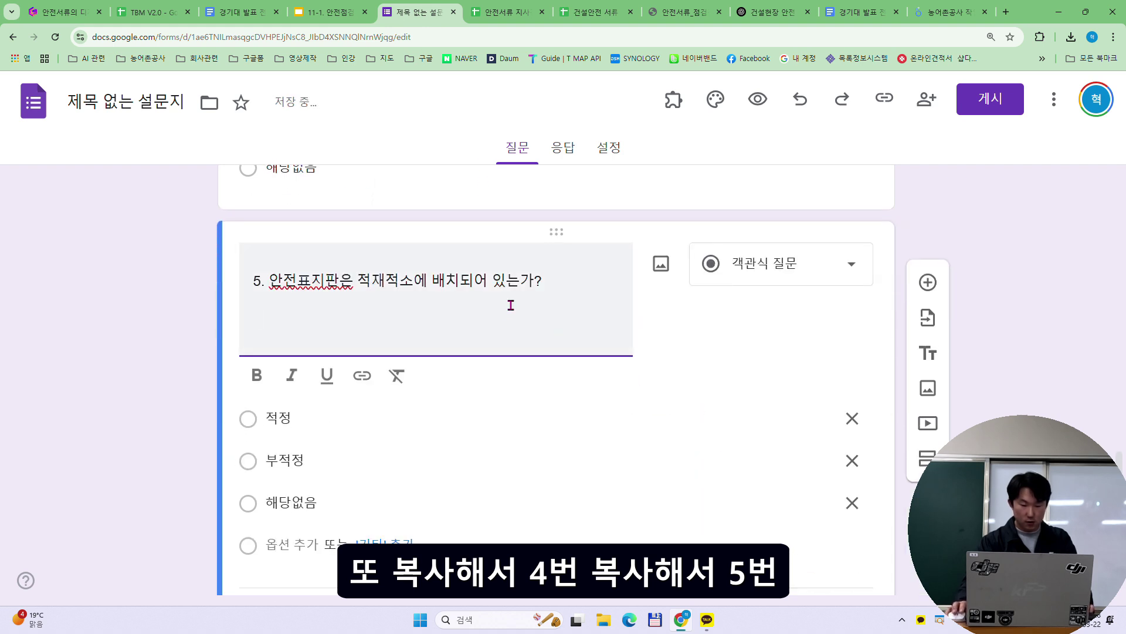
left_click(971, 215)
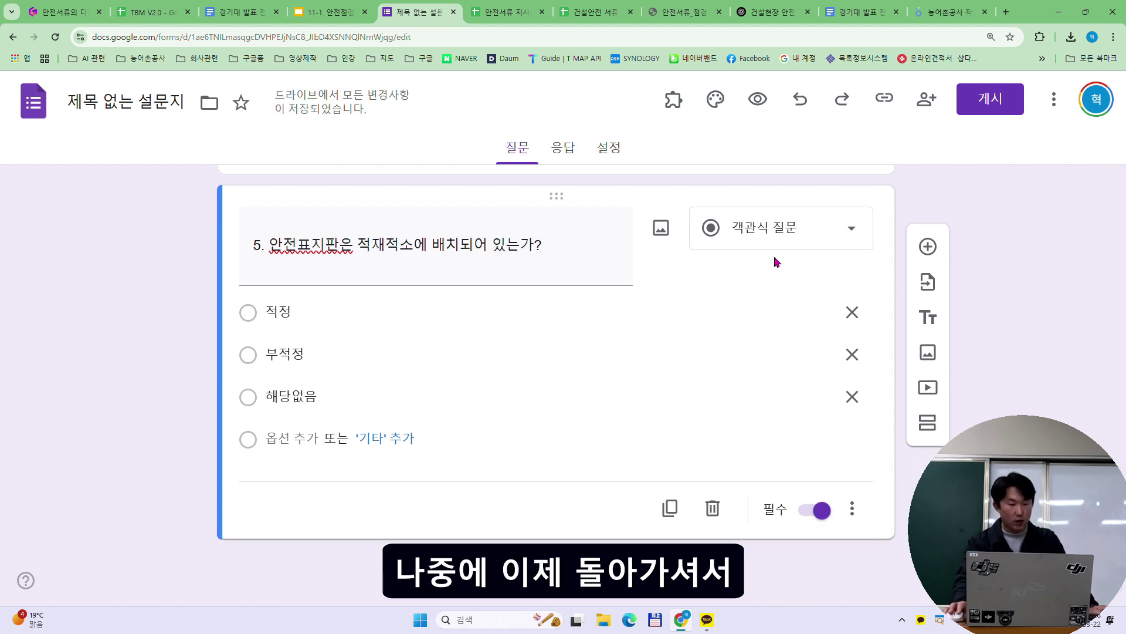
- Select the checklist item "6. 감전 재해의 위험은 없는가?" on the slide for copying and return to the form
left_click(352, 18)
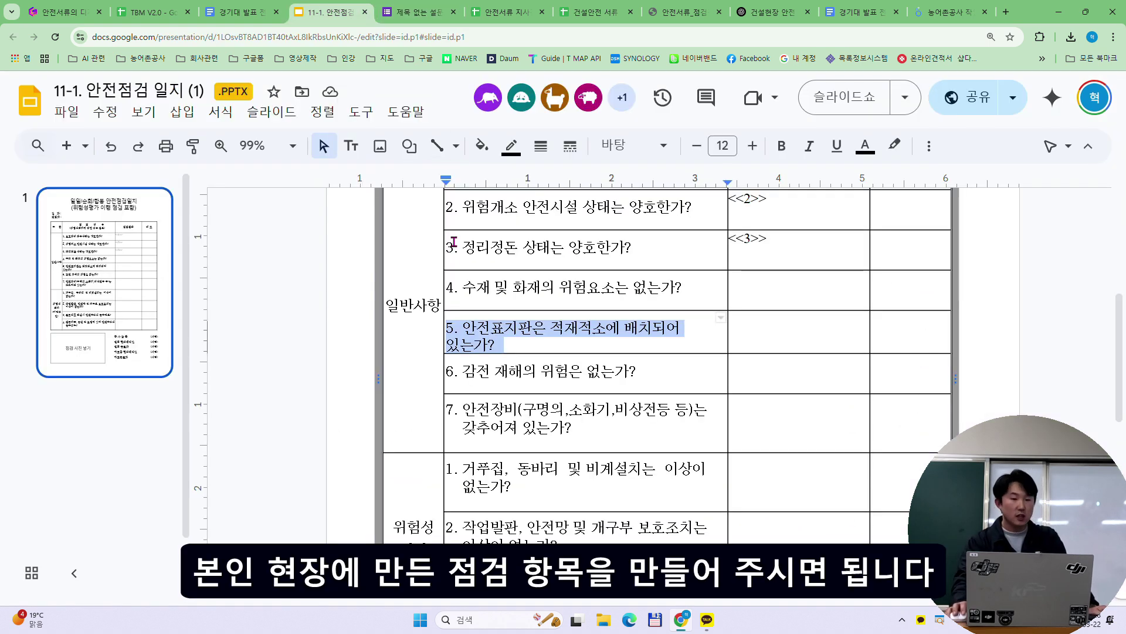
triple_click(539, 376)
left_click(417, 12)
- Review the general and (위험성) checklist questions in the form's preview, and close the preview
scroll(515, 244, "up", 4)
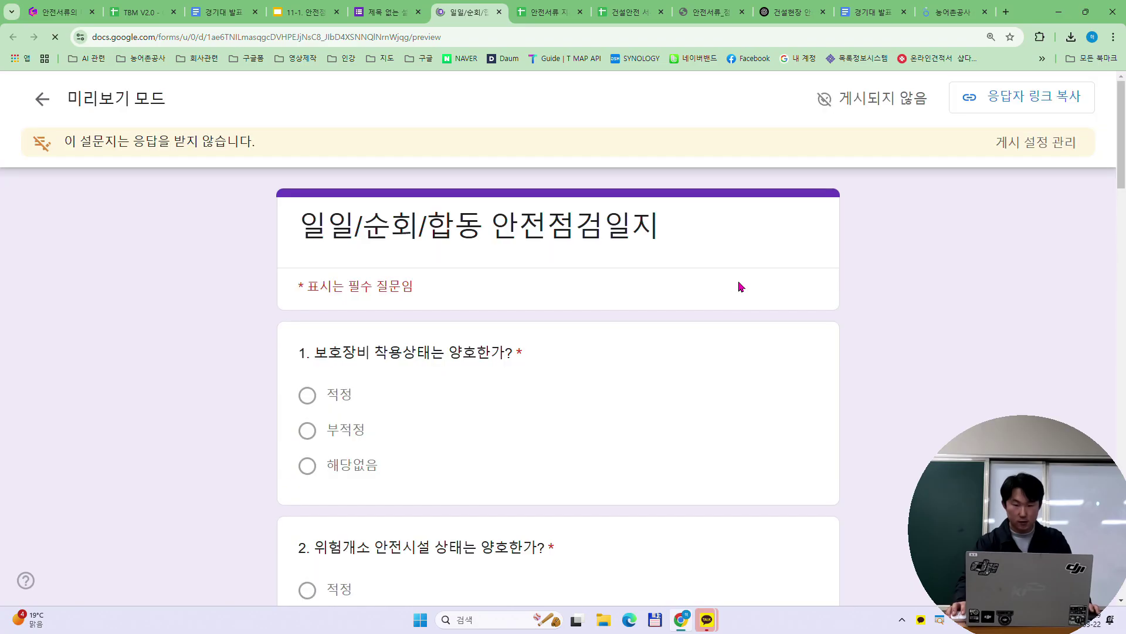
key("ctrl+minus")
key("ctrl+minus")
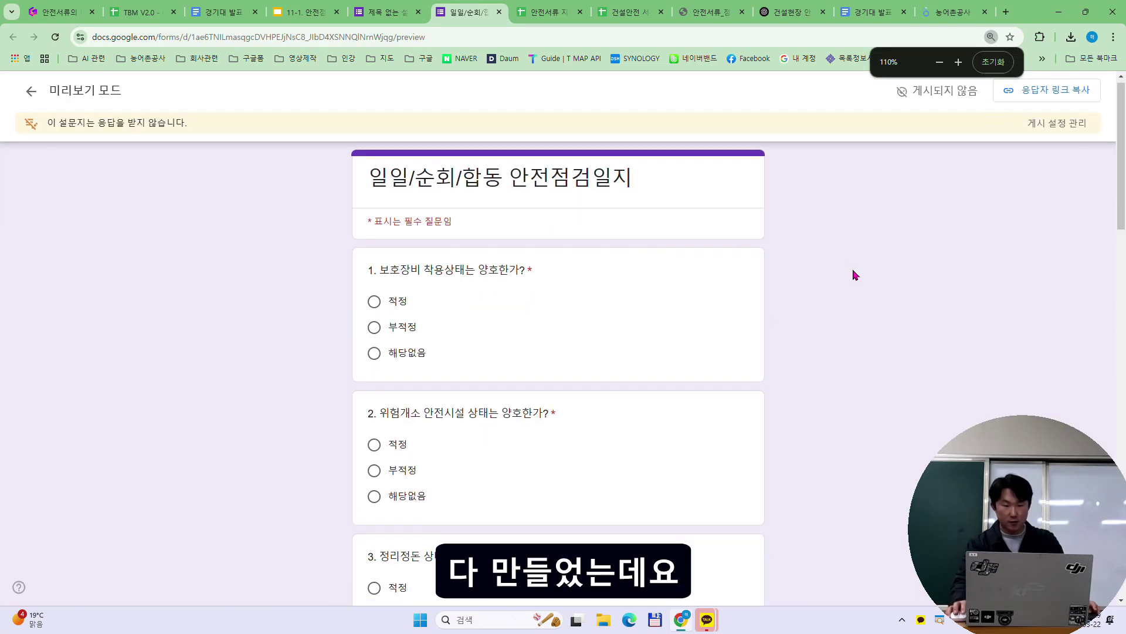
scroll(854, 276, "down", 2)
scroll(858, 273, "down", 20)
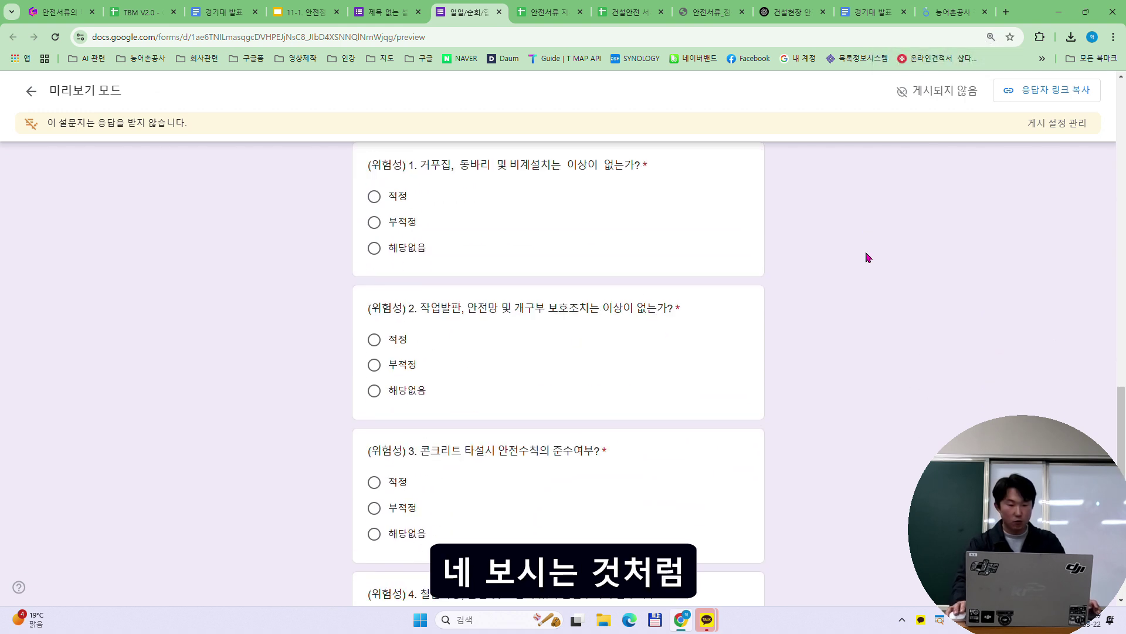
scroll(863, 264, "up", 10)
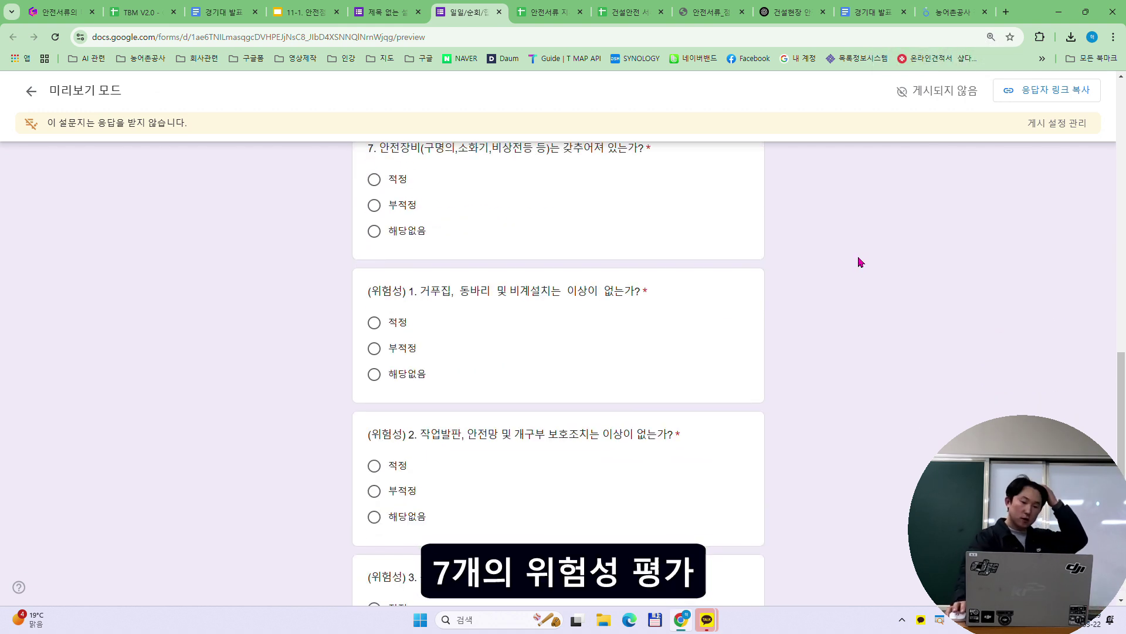
middle_click(857, 253)
scroll(864, 253, "up", 15)
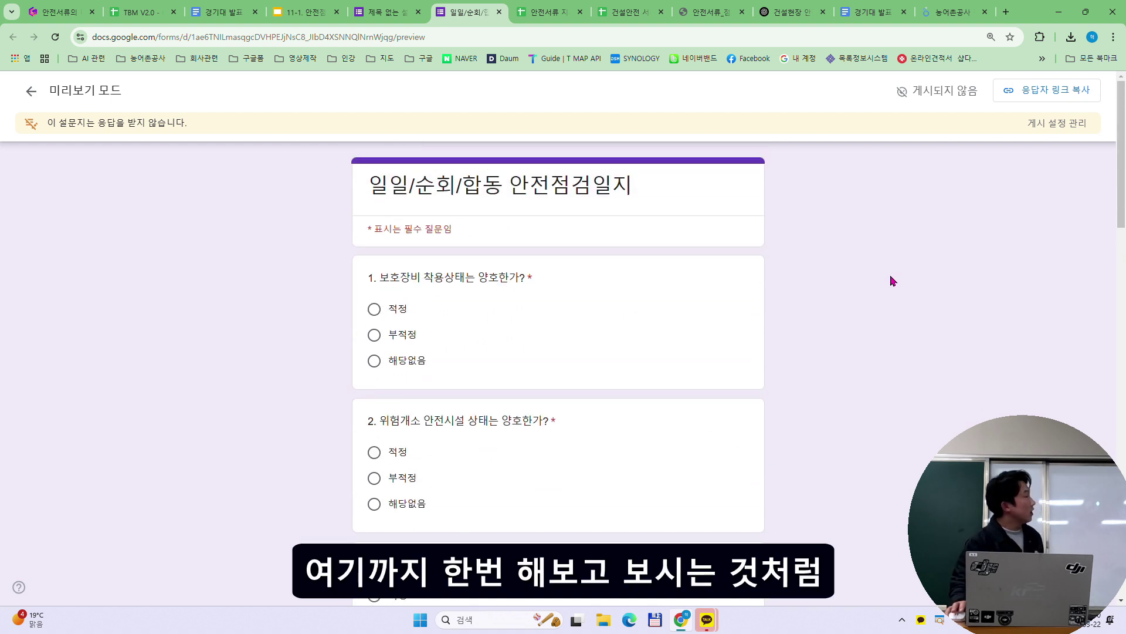
key("ctrl+w")
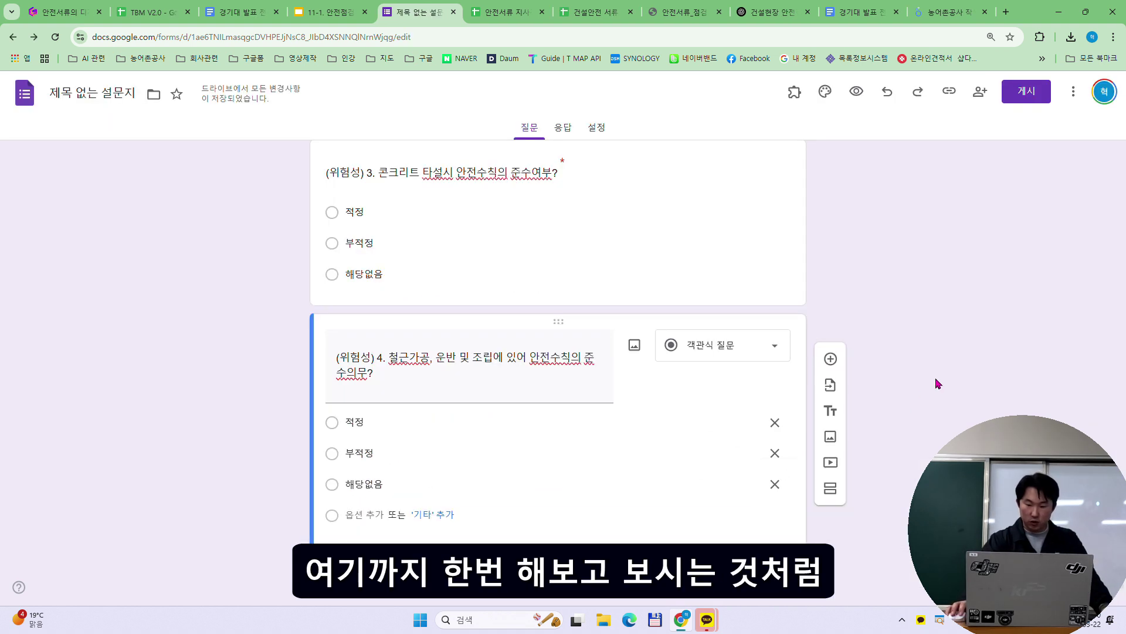
- View the available question types for the "(위험성) 4." question without changing its type
left_click(728, 356)
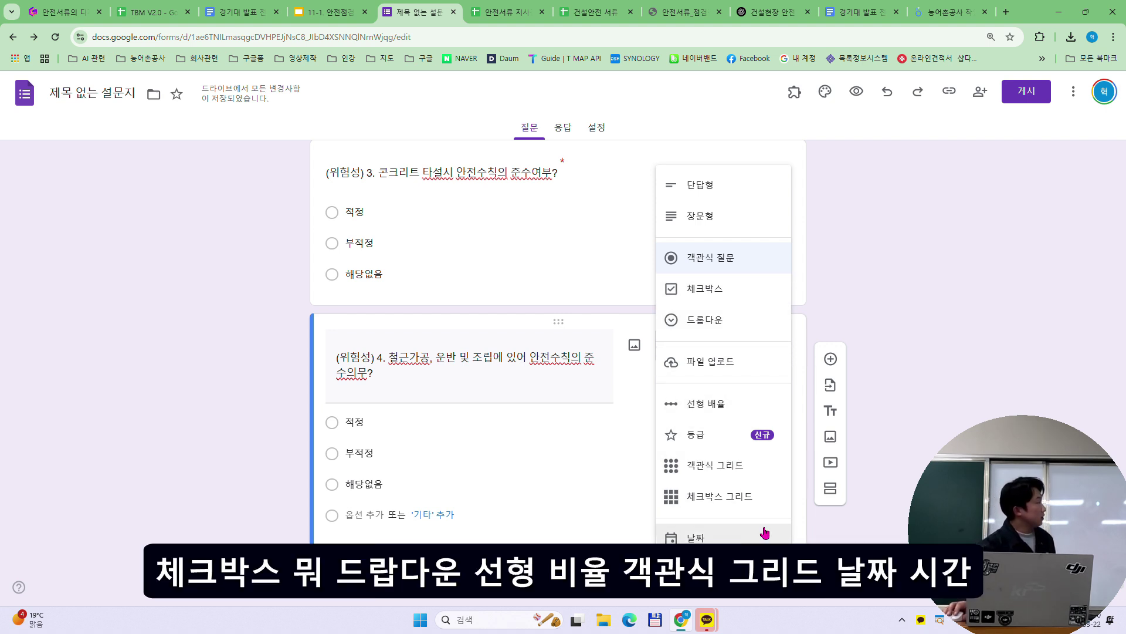
left_click(923, 386)
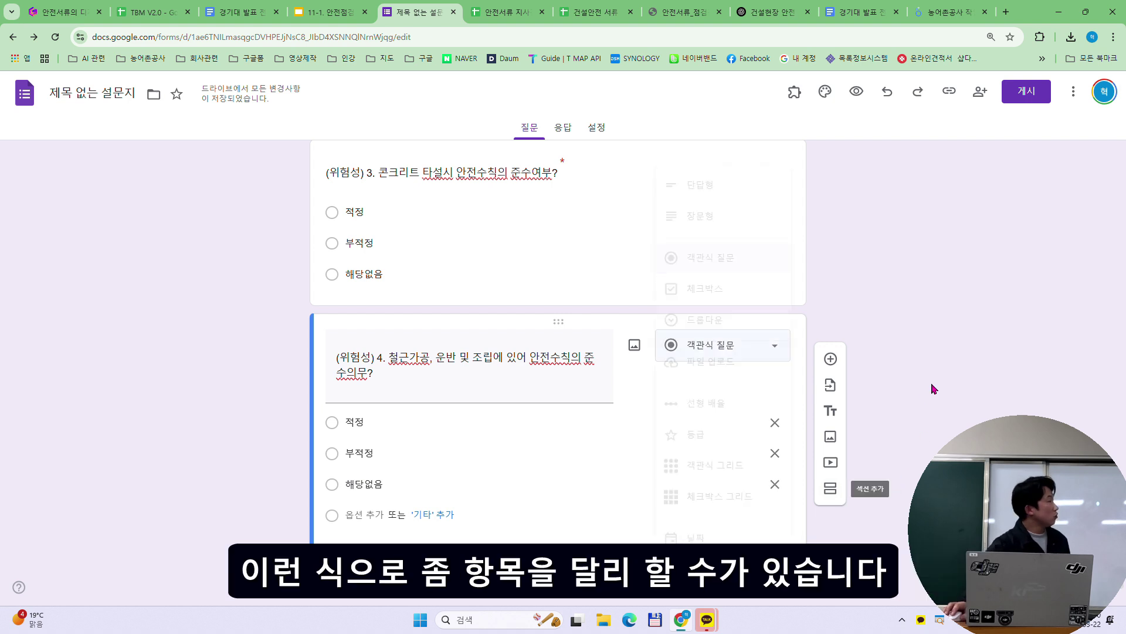
scroll(923, 386, "up", 8)
key("ctrl+plus")
key("ctrl+plus")
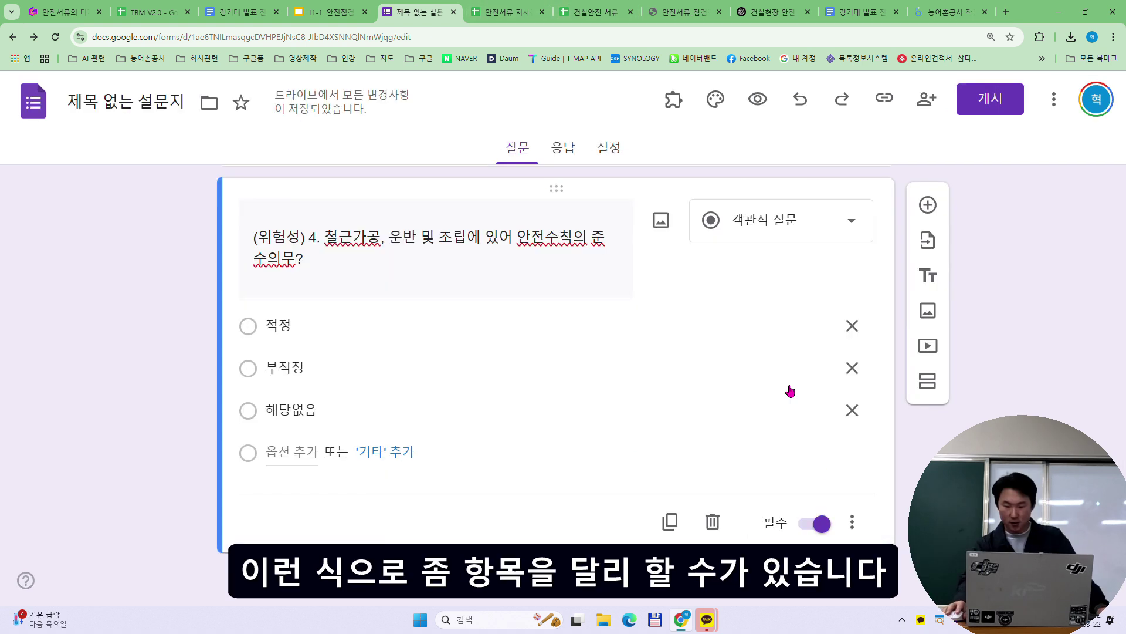
- Examine the 일자, 점검자 and 점검 사진 넣기 fields on the inspection slide
left_click(330, 10)
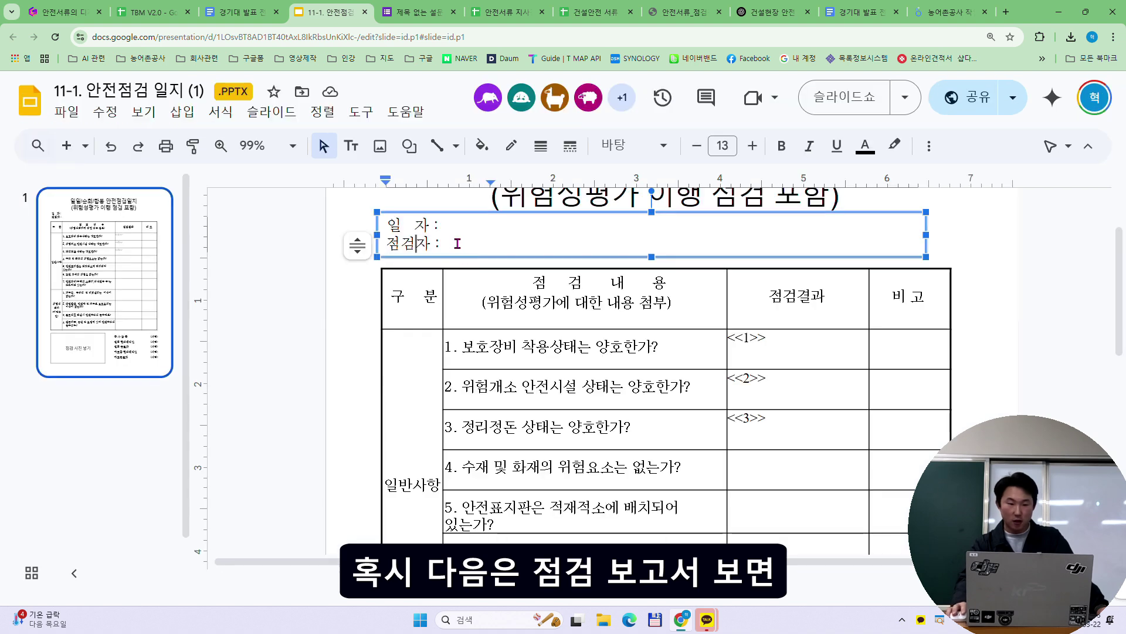
left_click(406, 240)
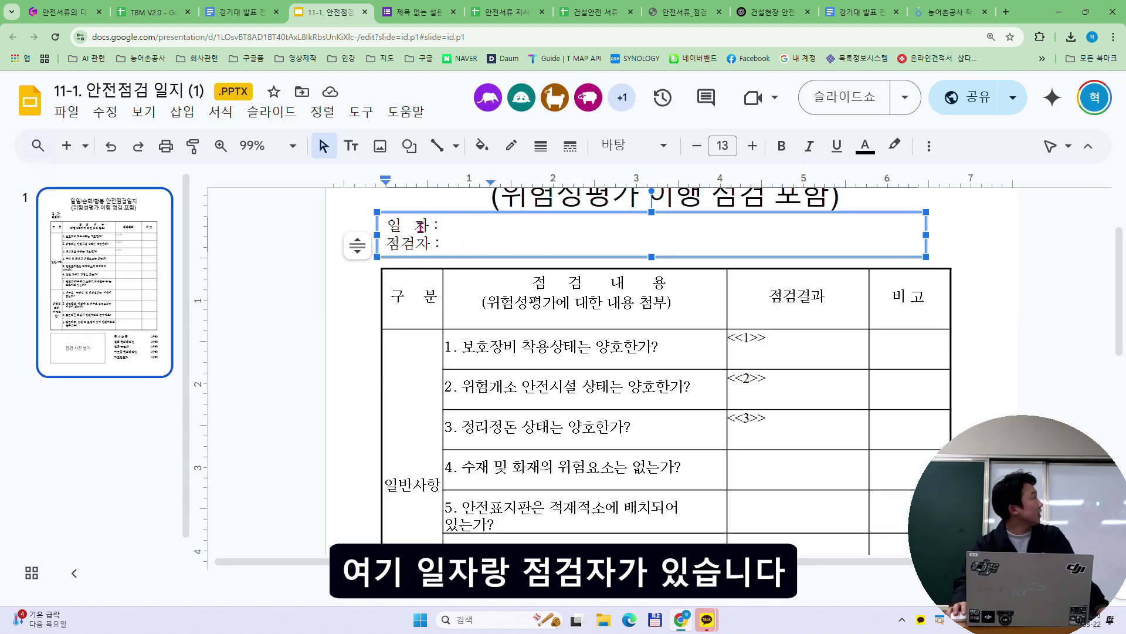
scroll(417, 237, "down", 10)
scroll(520, 419, "up", 11)
left_click(521, 418)
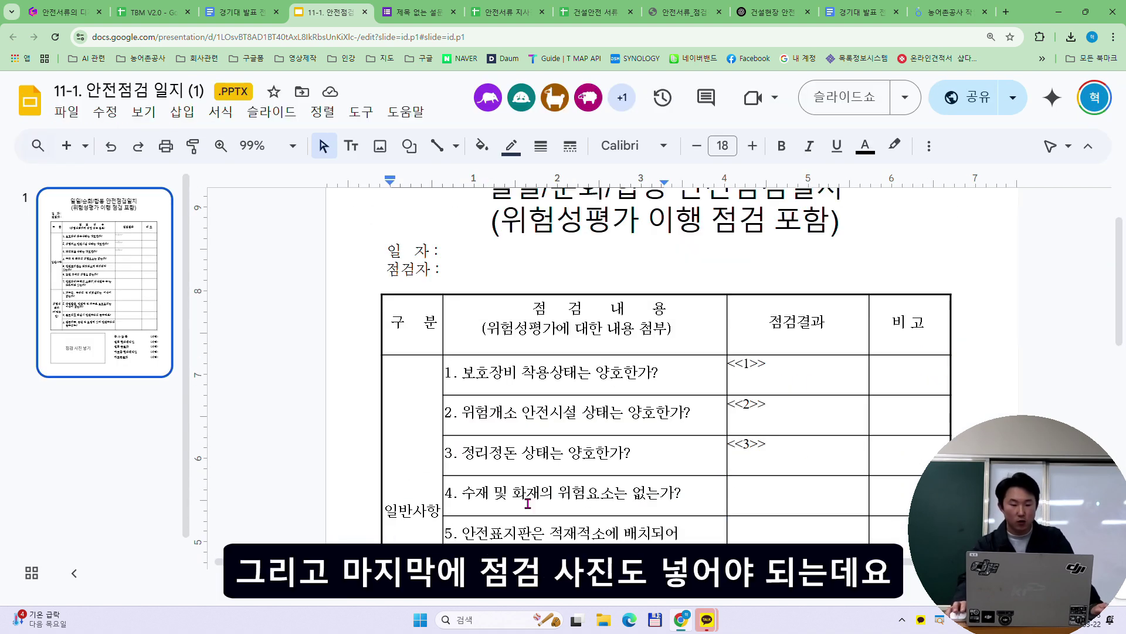
scroll(528, 502, "down", 9)
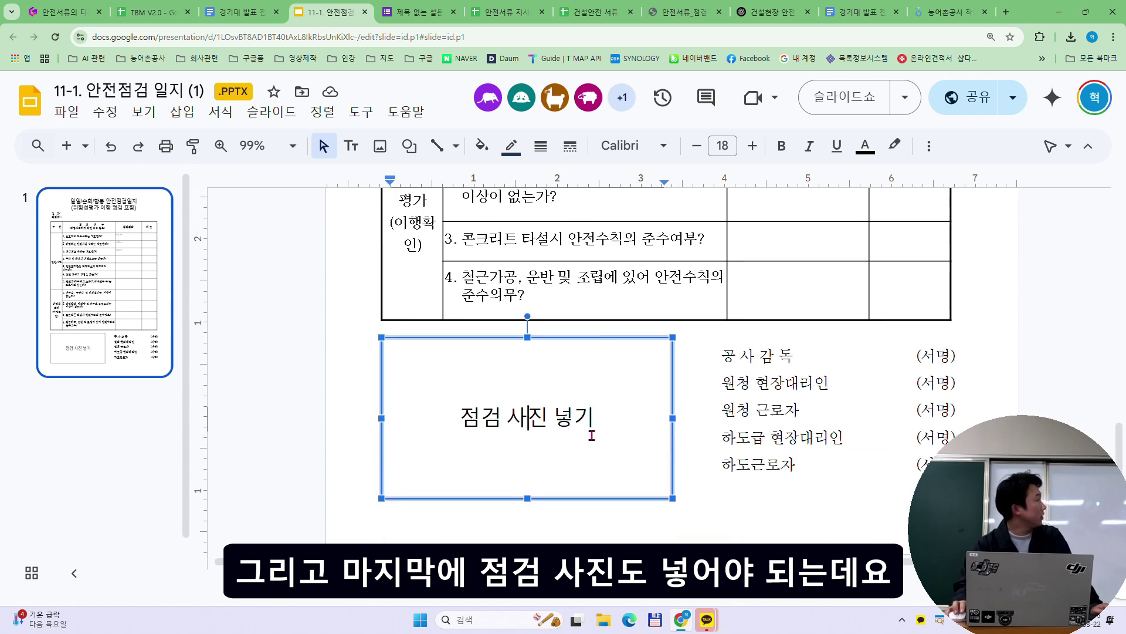
scroll(592, 435, "up", 10)
- Add a question titled "점검일자" with the date (날짜) type after the last checklist question
left_click(420, 12)
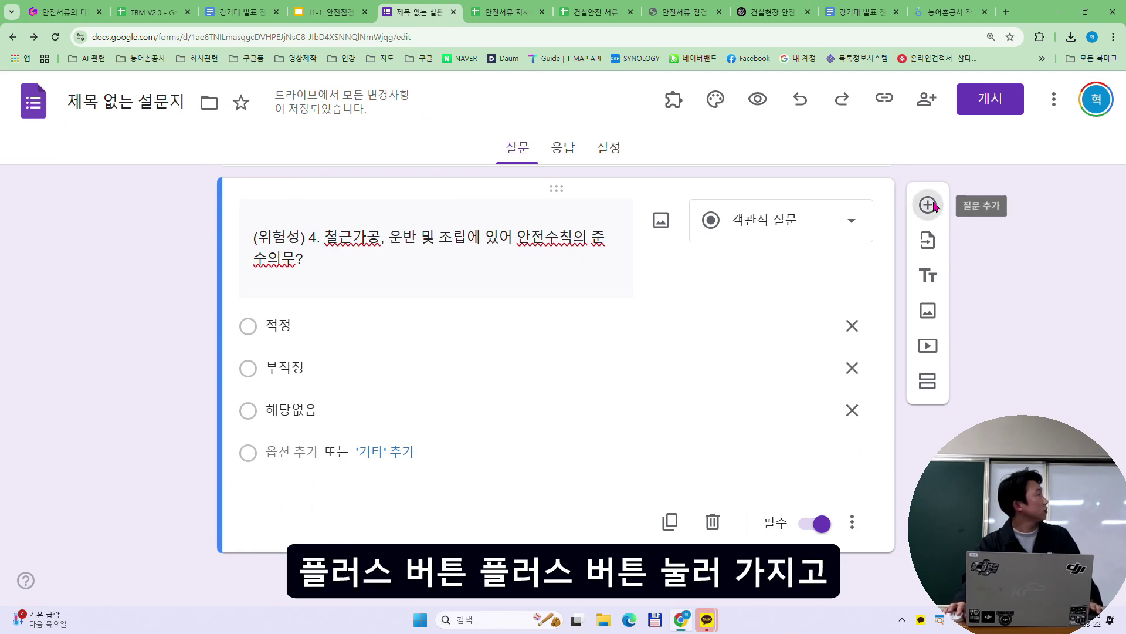
left_click(928, 196)
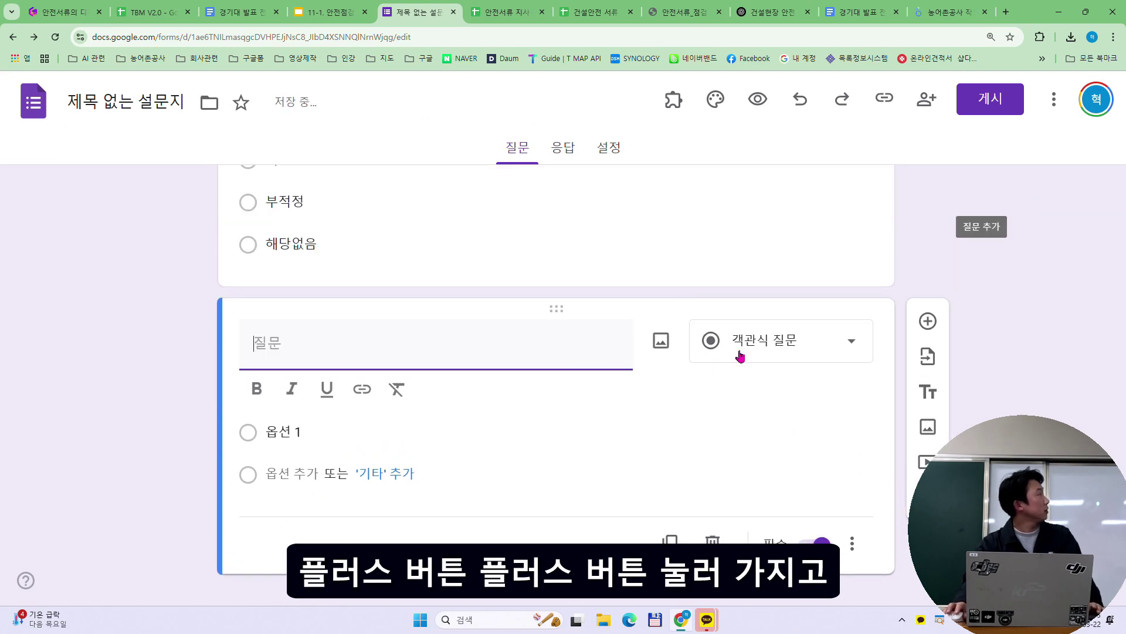
type("점검일자")
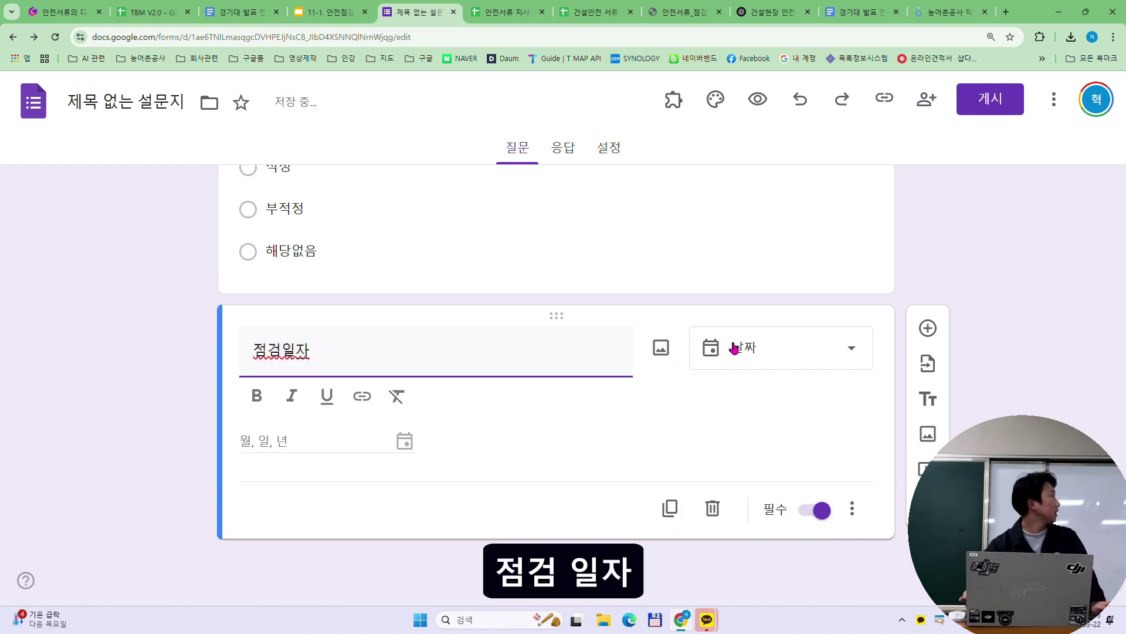
left_click(747, 414)
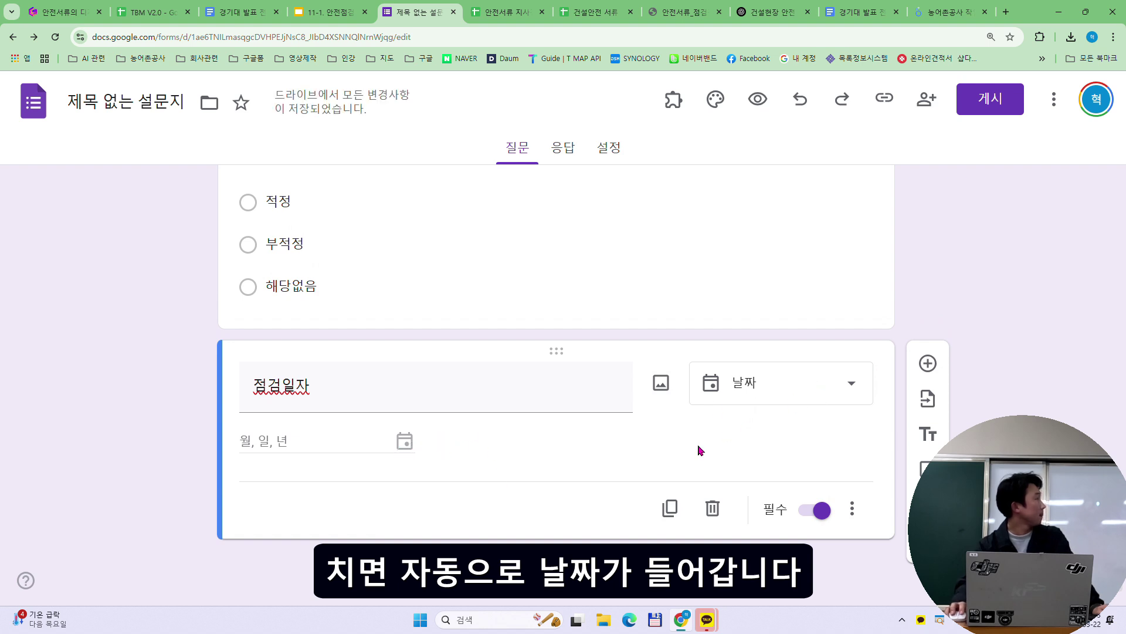
- Add a question titled "점검자" below the date question and set its type to short answer (단답형)
left_click(934, 365)
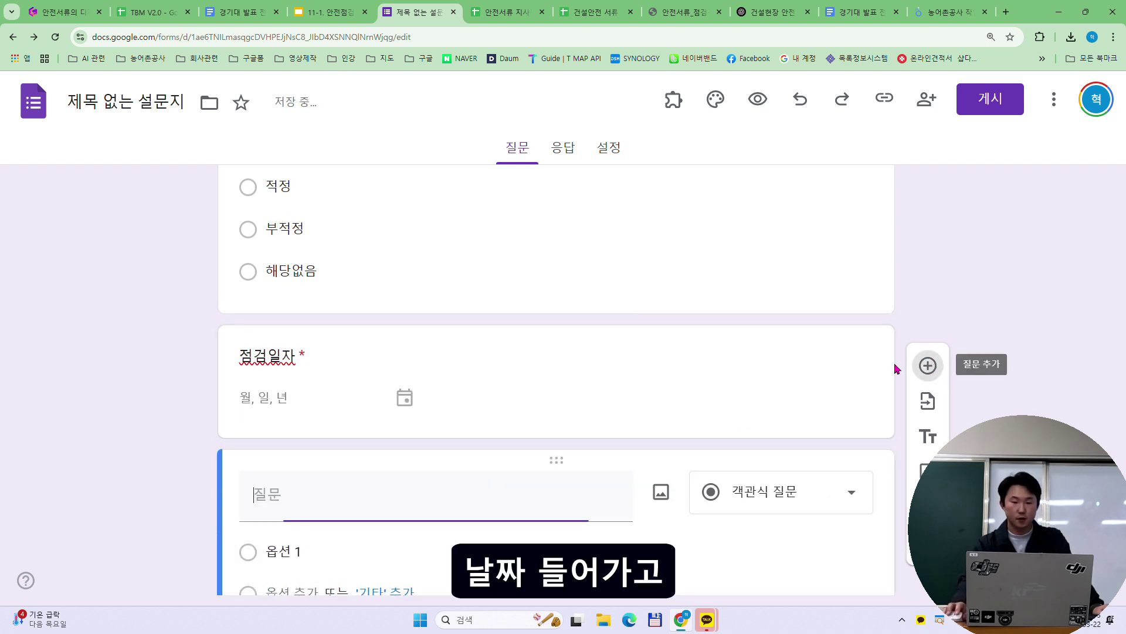
type("ㅈ")
type("검자")
left_click(998, 327)
scroll(470, 449, "down", 2)
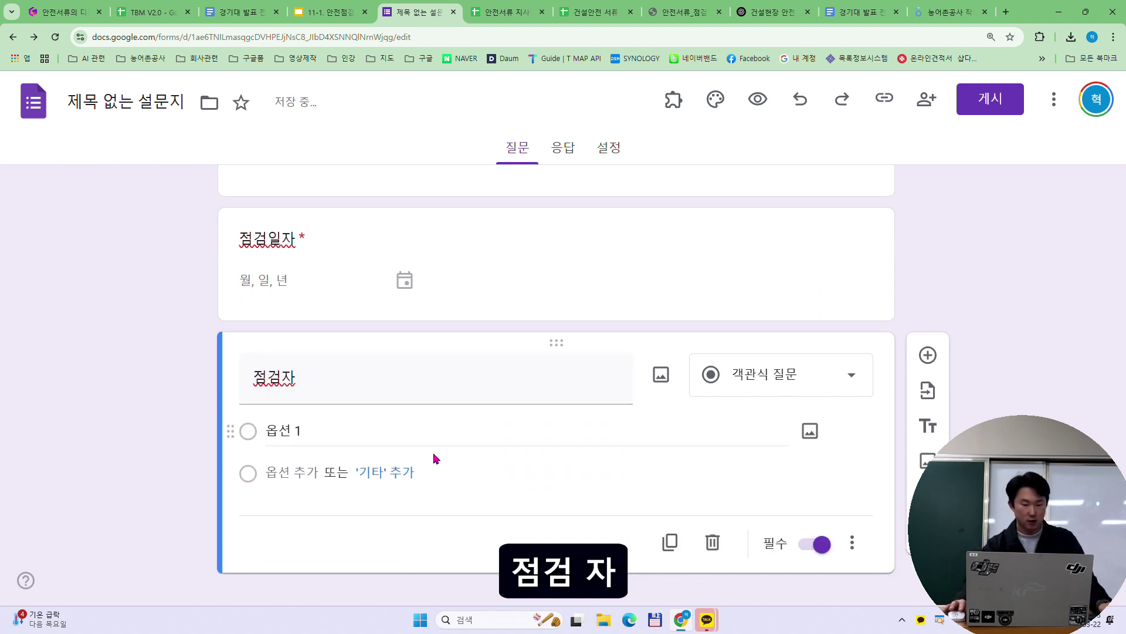
left_click(785, 374)
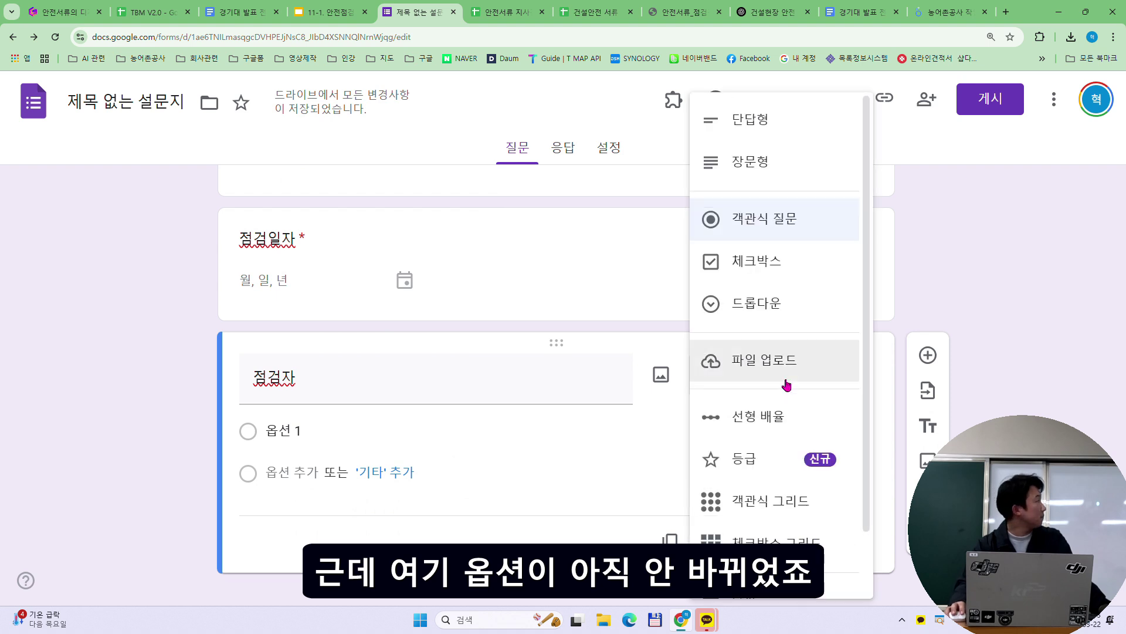
left_click(779, 128)
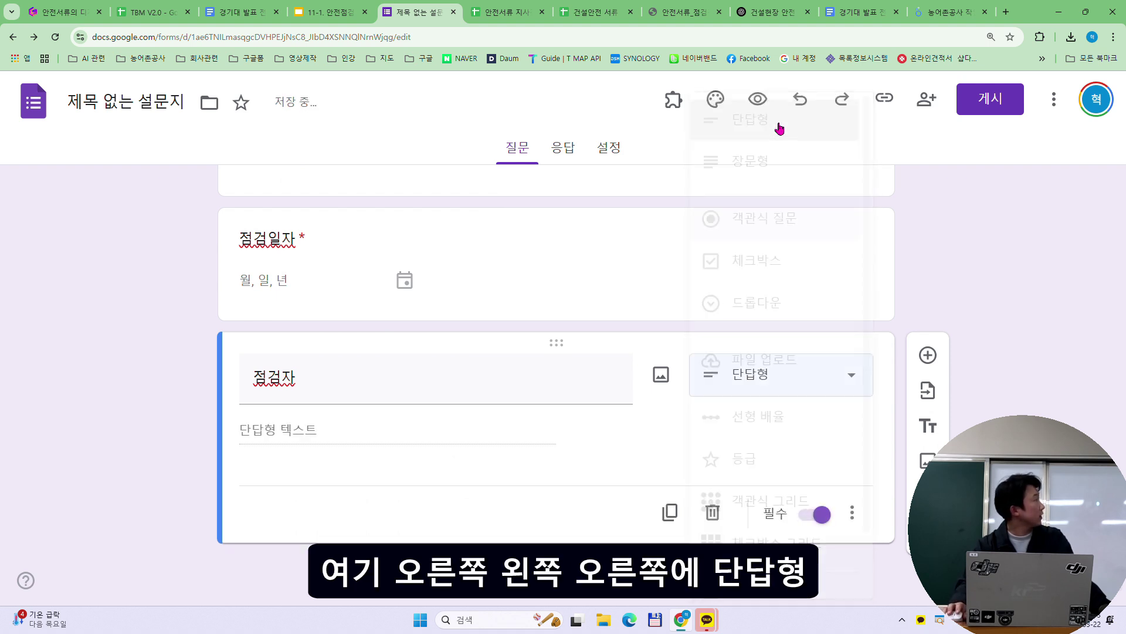
left_click(810, 385)
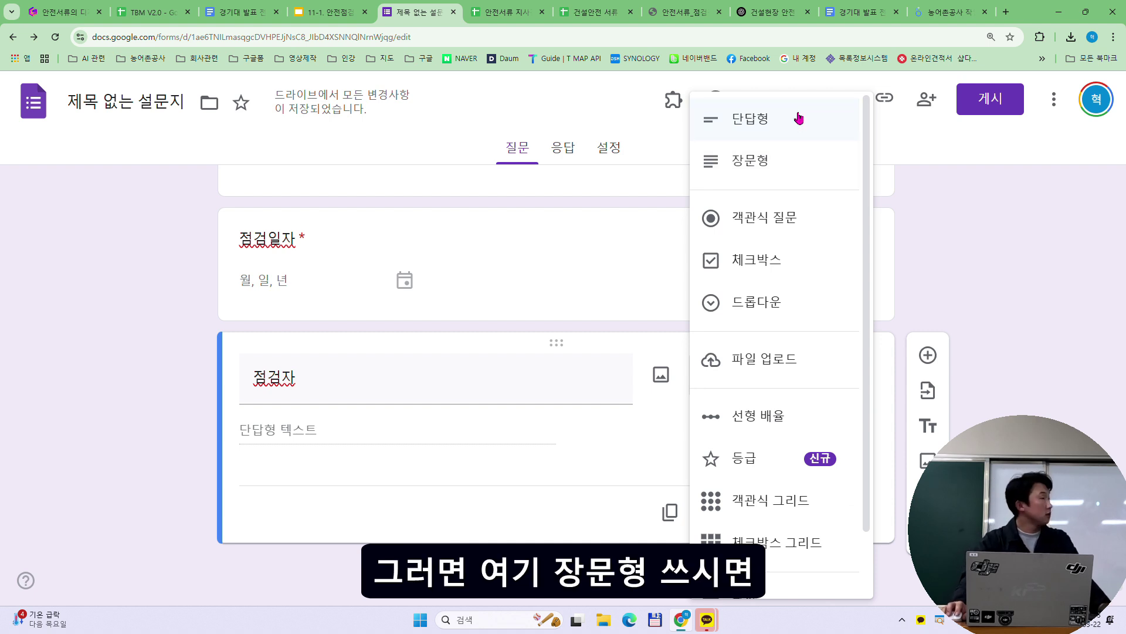
left_click(909, 223)
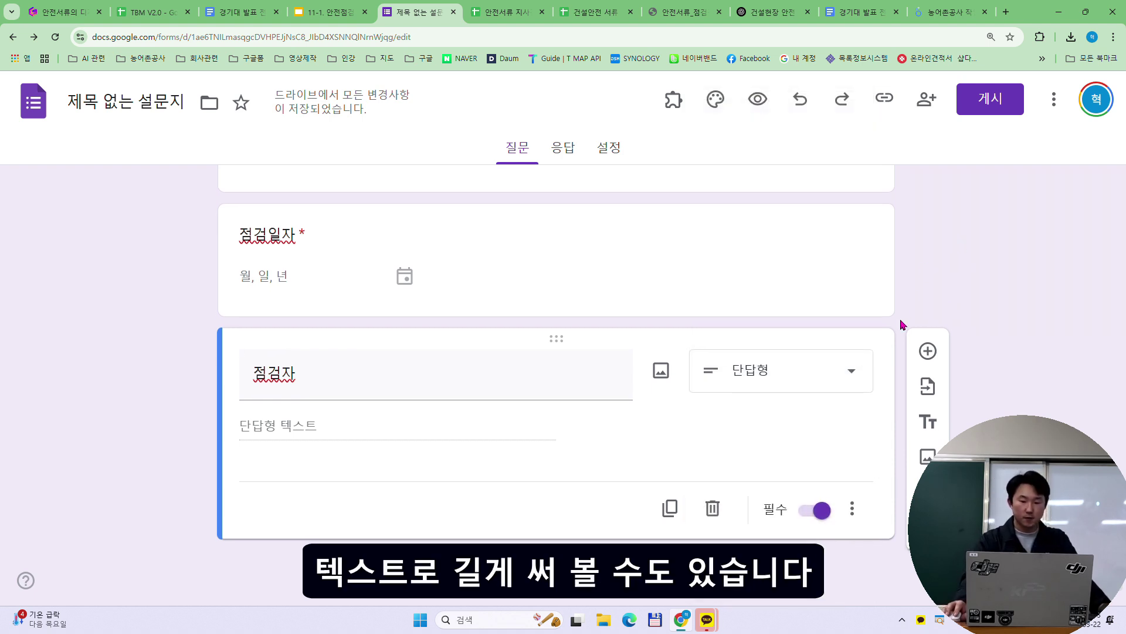
- Add a question titled "점검사진" with the file upload (파일 업로드) type and allow respondents to upload files to Drive
left_click(937, 360)
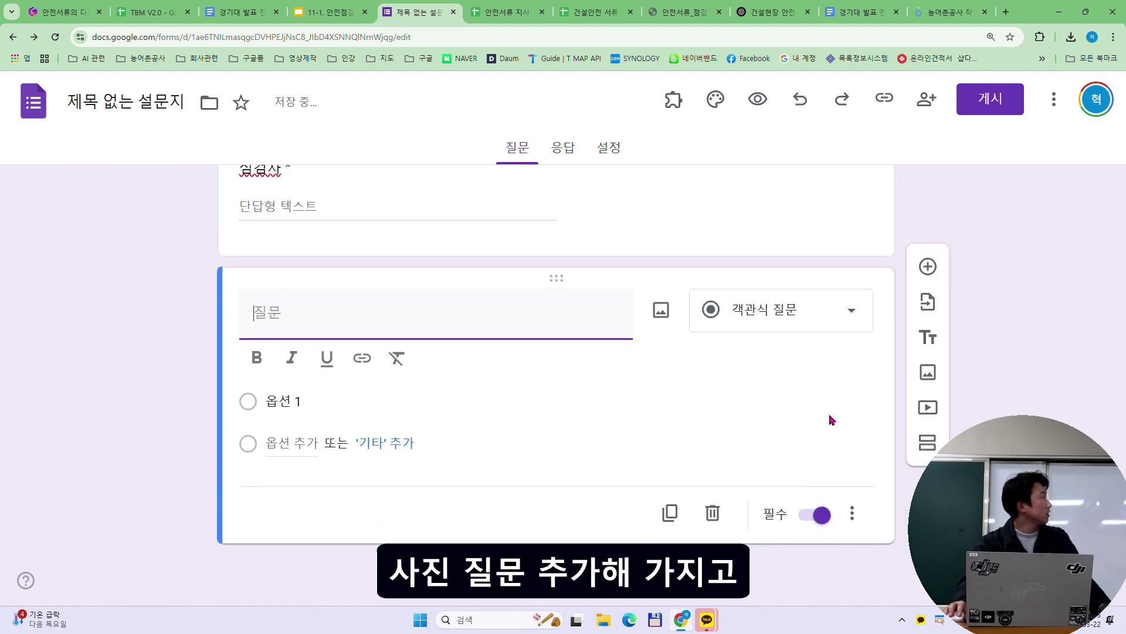
type("점검스")
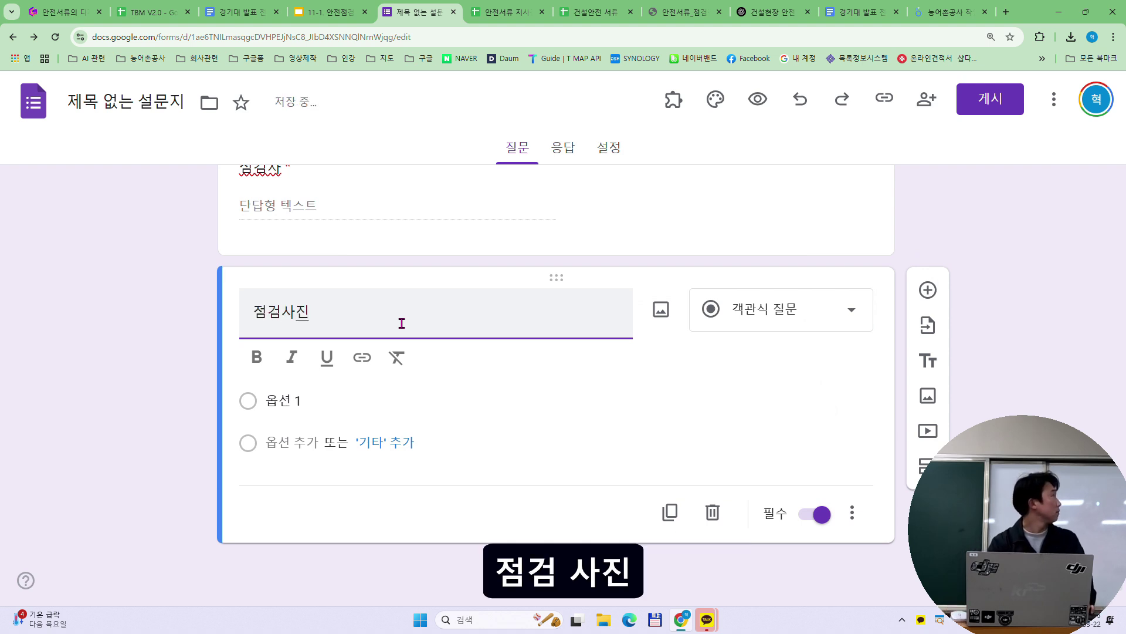
left_click(798, 327)
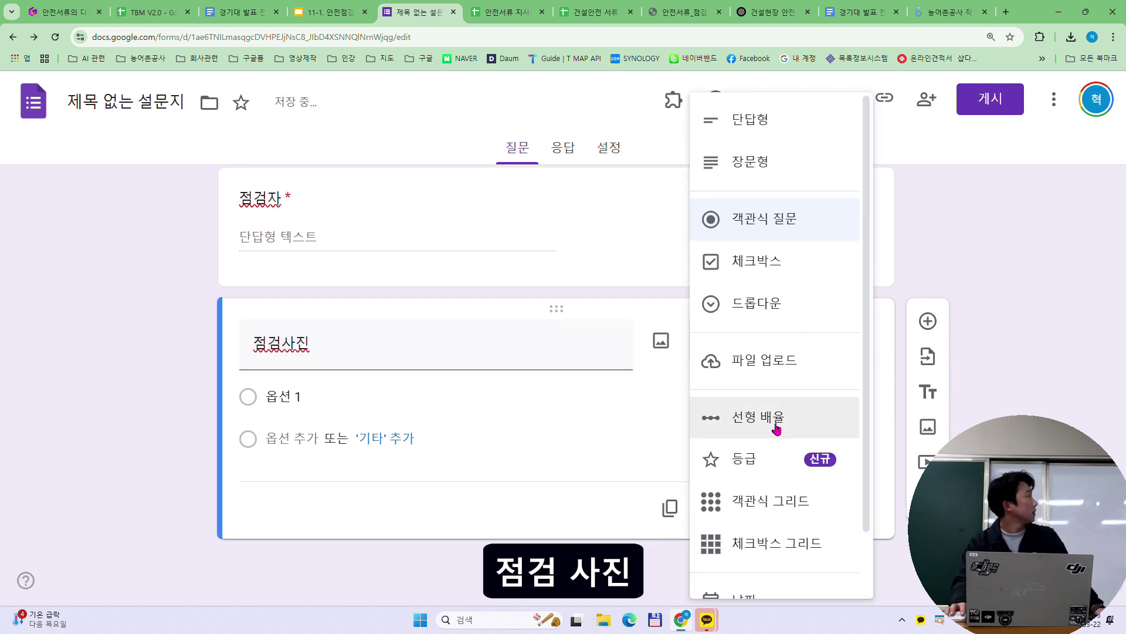
left_click(778, 362)
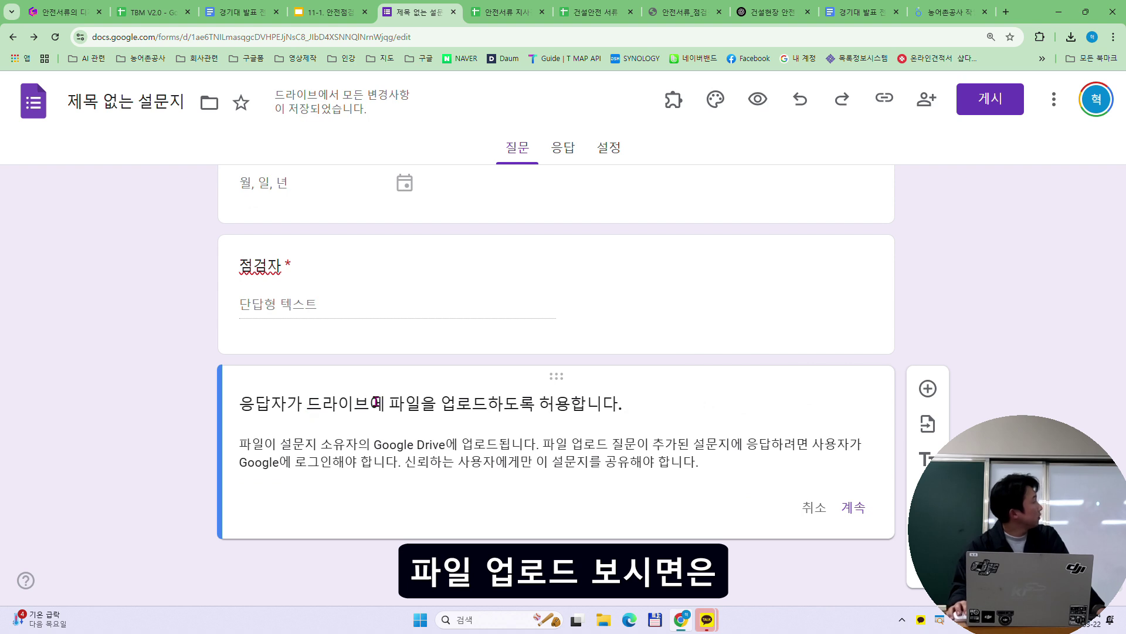
left_click(856, 508)
scroll(828, 463, "down", 2)
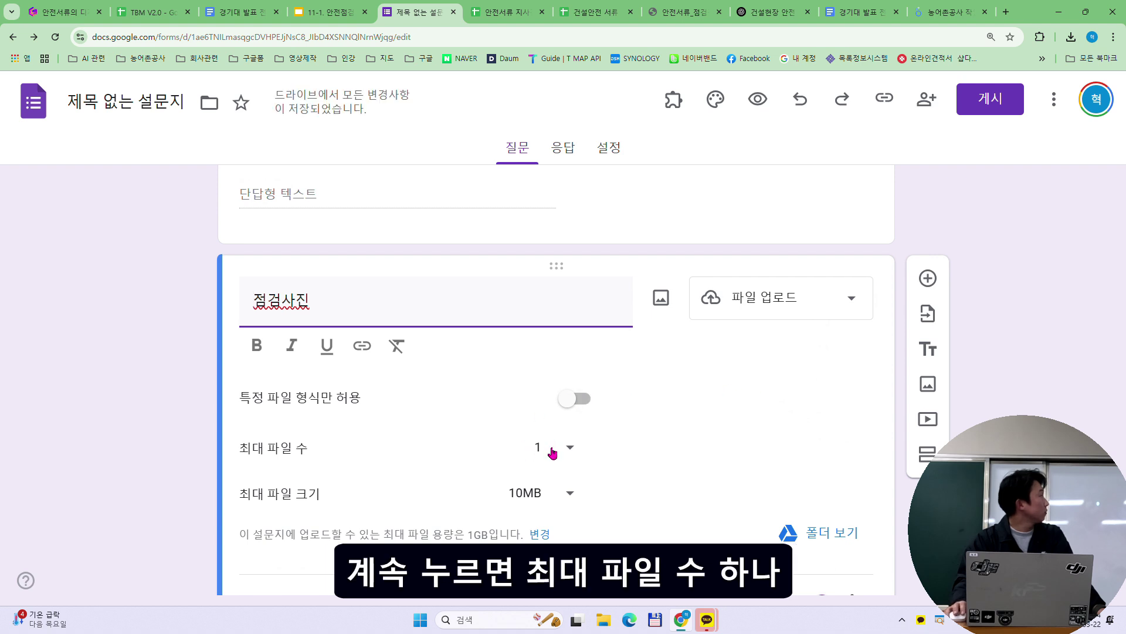
- Set the 점검사진 question's maximum file size to 100MB and check its upload folder in Google Drive
left_click(544, 497)
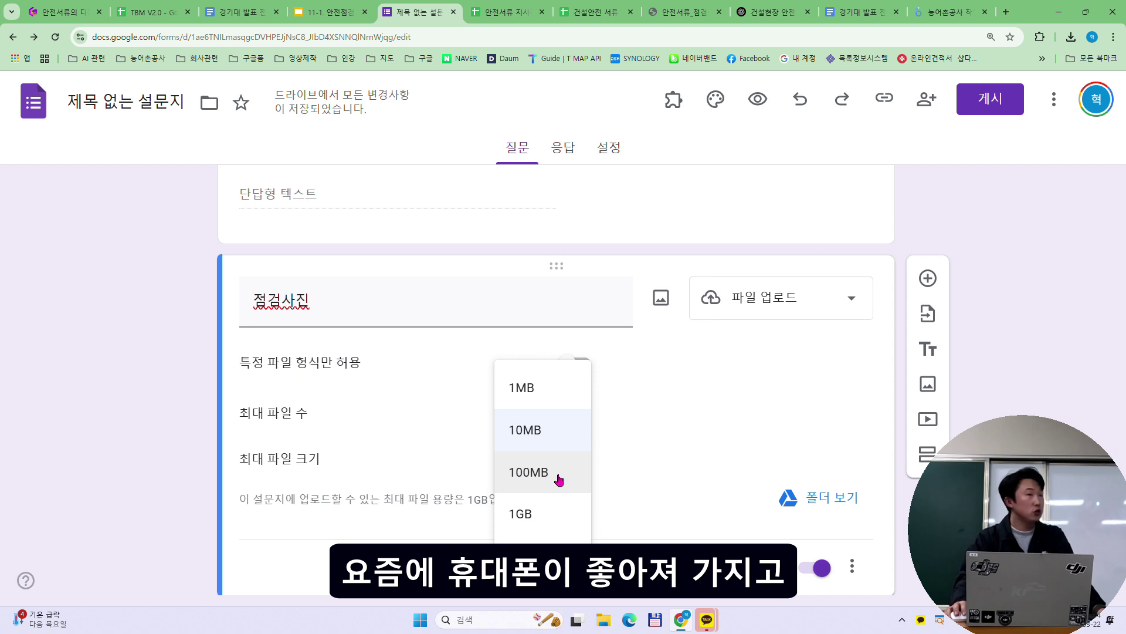
left_click(556, 478)
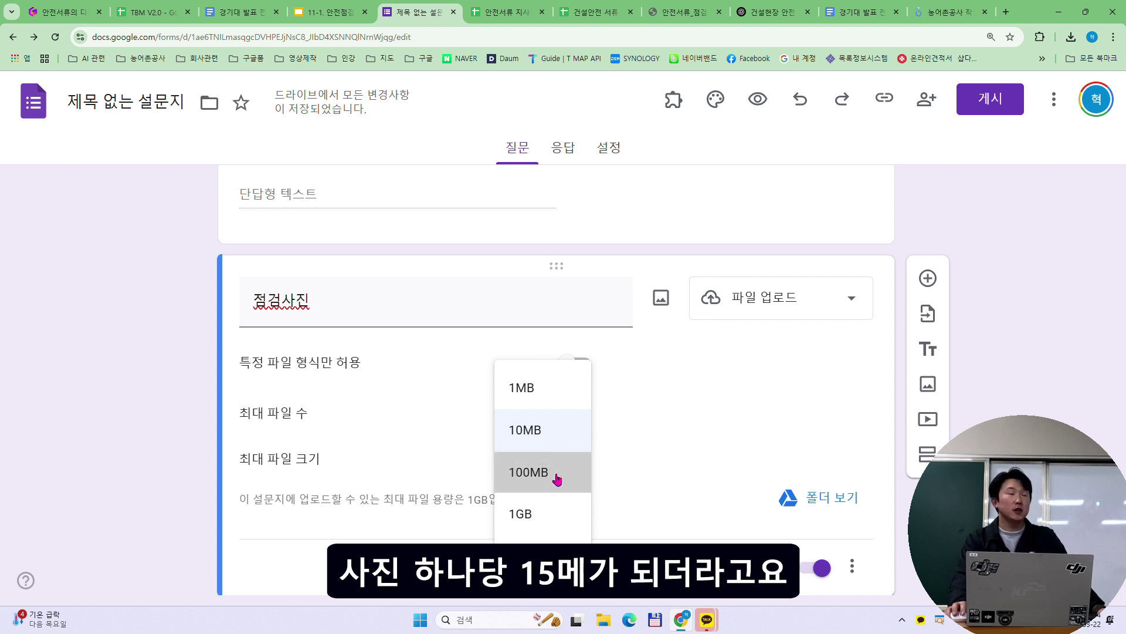
left_click(838, 505)
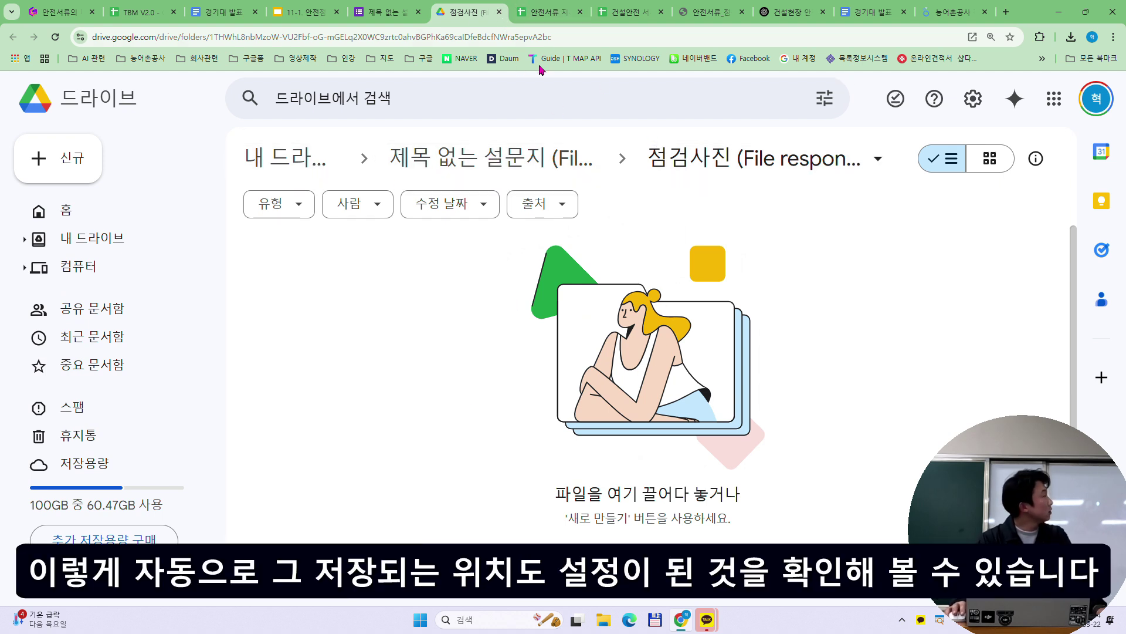
left_click(498, 12)
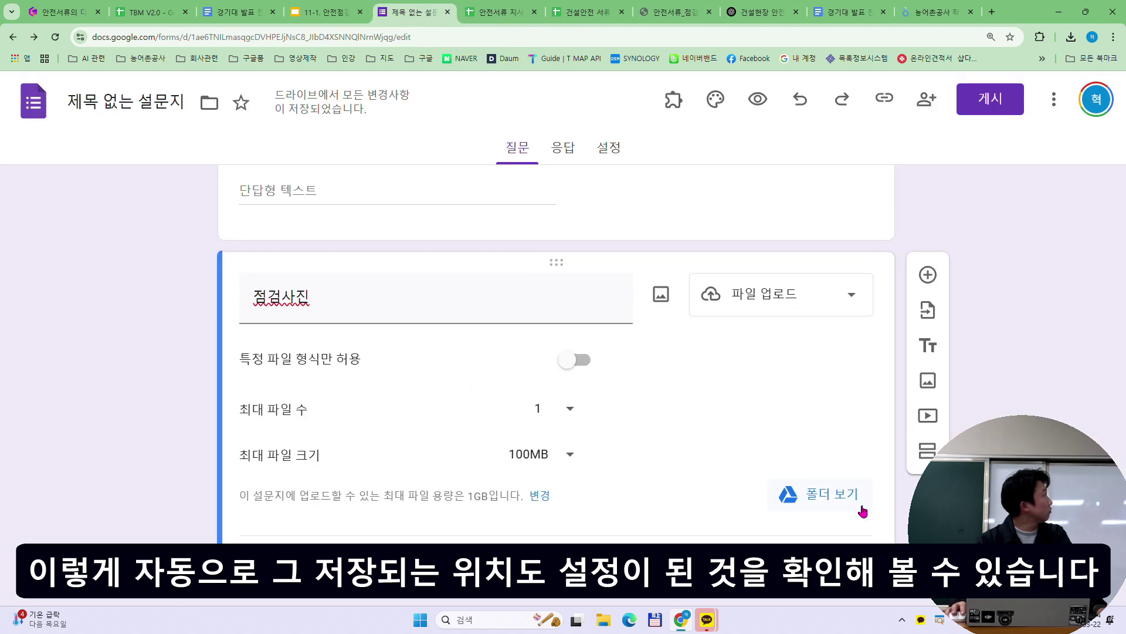
- Preview the form with the added date, inspector and photo upload questions
scroll(939, 416, "up", 1)
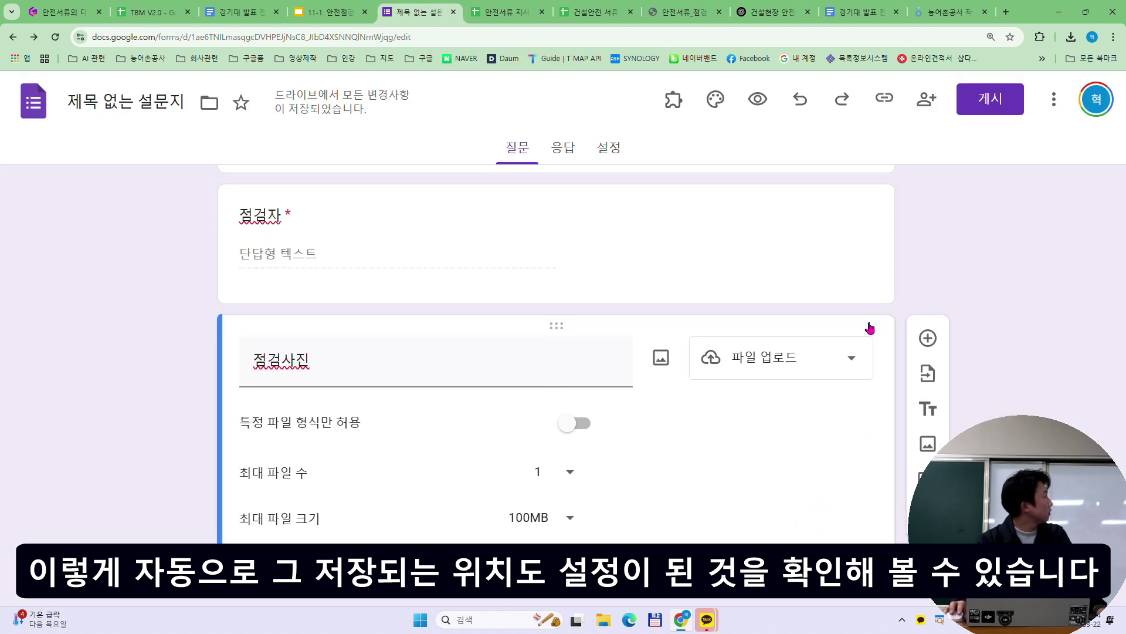
left_click(756, 101)
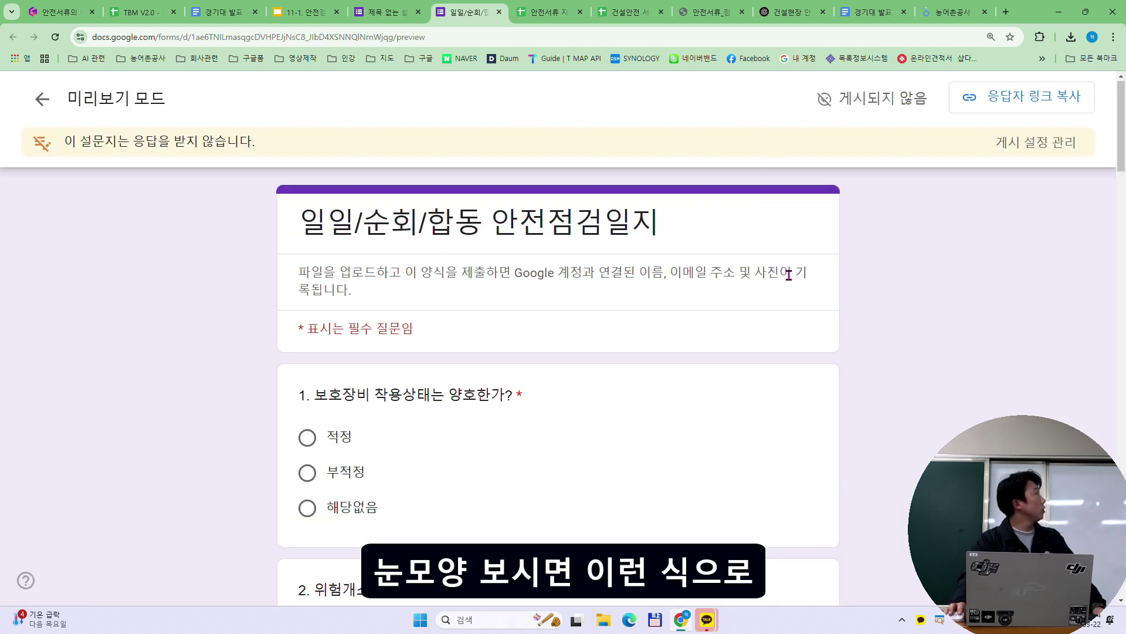
- Review all questions of the 안전점검일지 form in preview mode, from the checklist to 점검일자, and close the preview
scroll(793, 271, "down", 1)
scroll(793, 271, "up", 1)
key("ctrl+minus")
key("ctrl+minus")
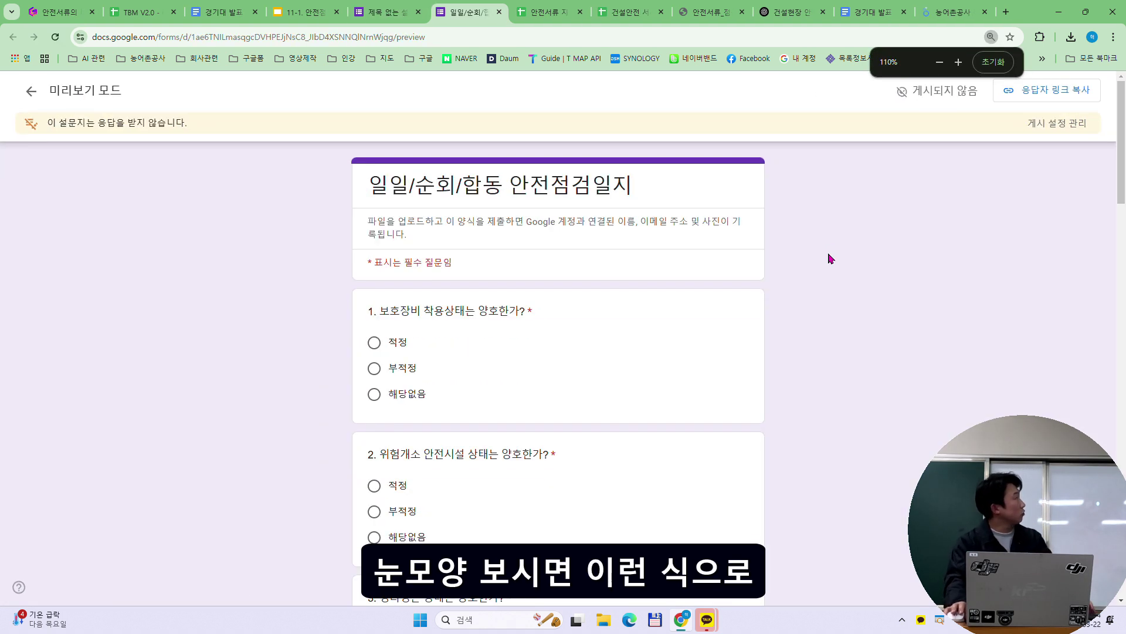
scroll(832, 251, "down", 1)
scroll(832, 251, "down", 10)
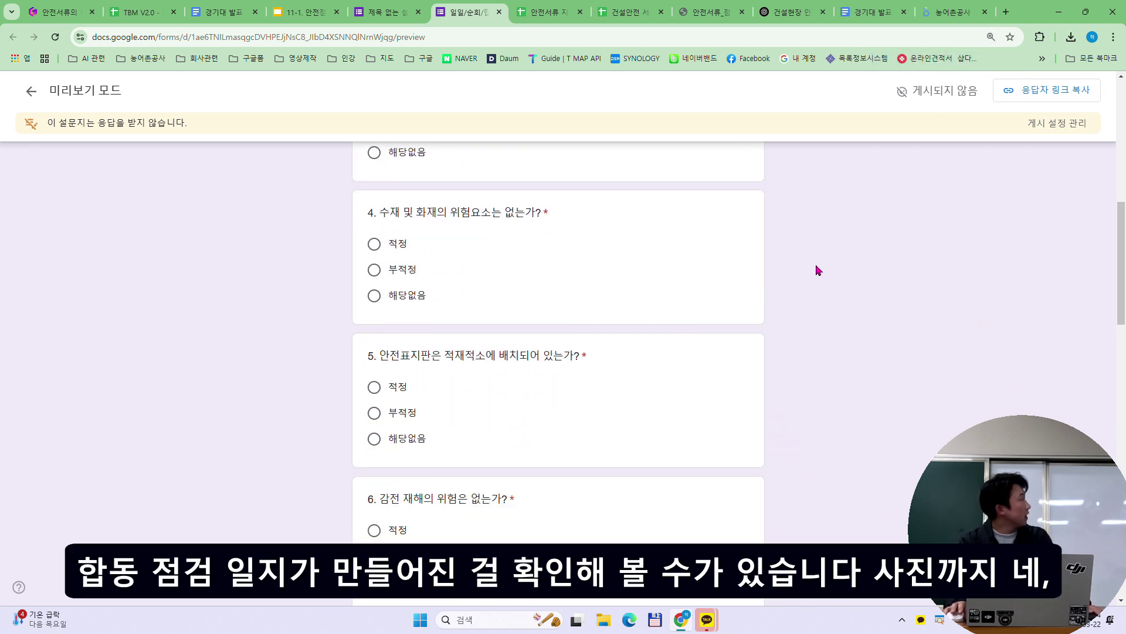
scroll(809, 276, "down", 10)
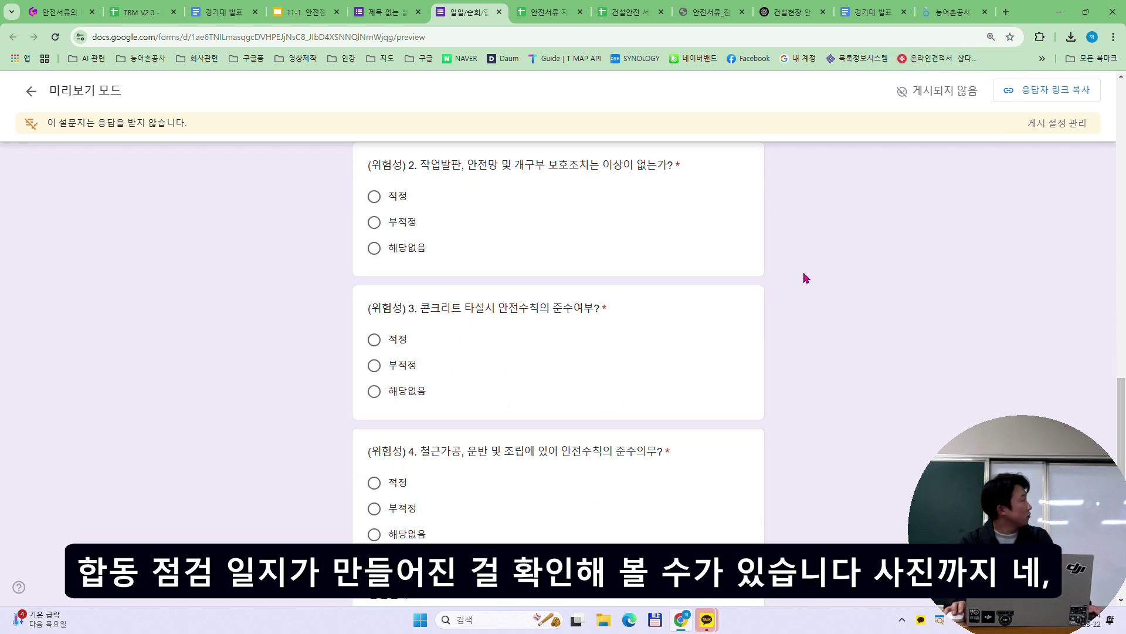
scroll(804, 281, "down", 5)
scroll(674, 382, "up", 12)
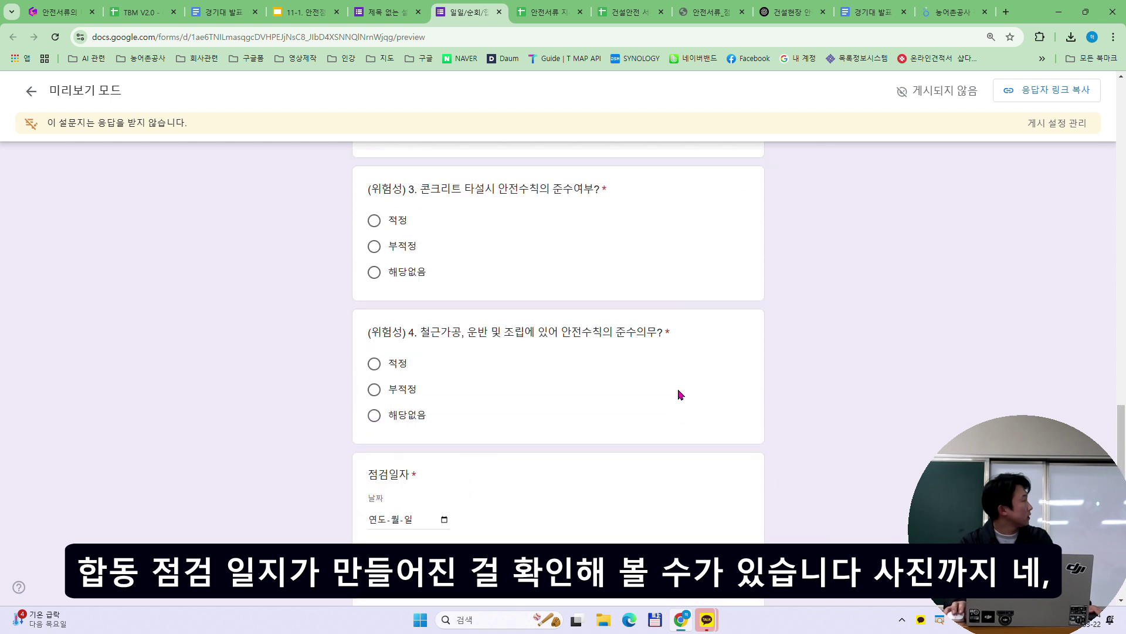
scroll(693, 395, "up", 10)
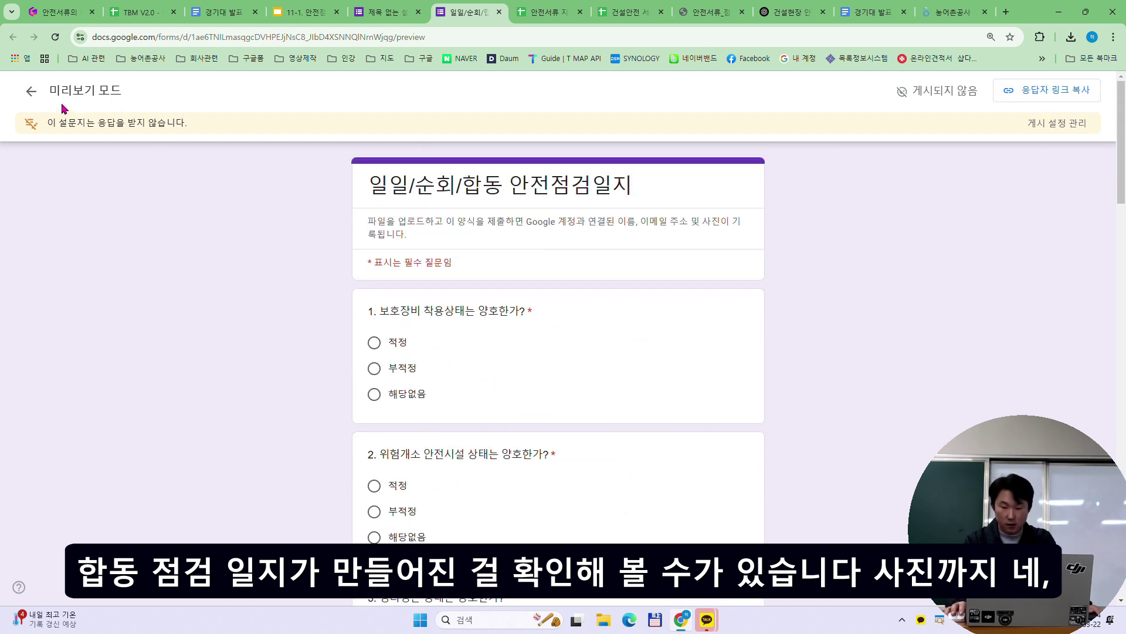
left_click(499, 12)
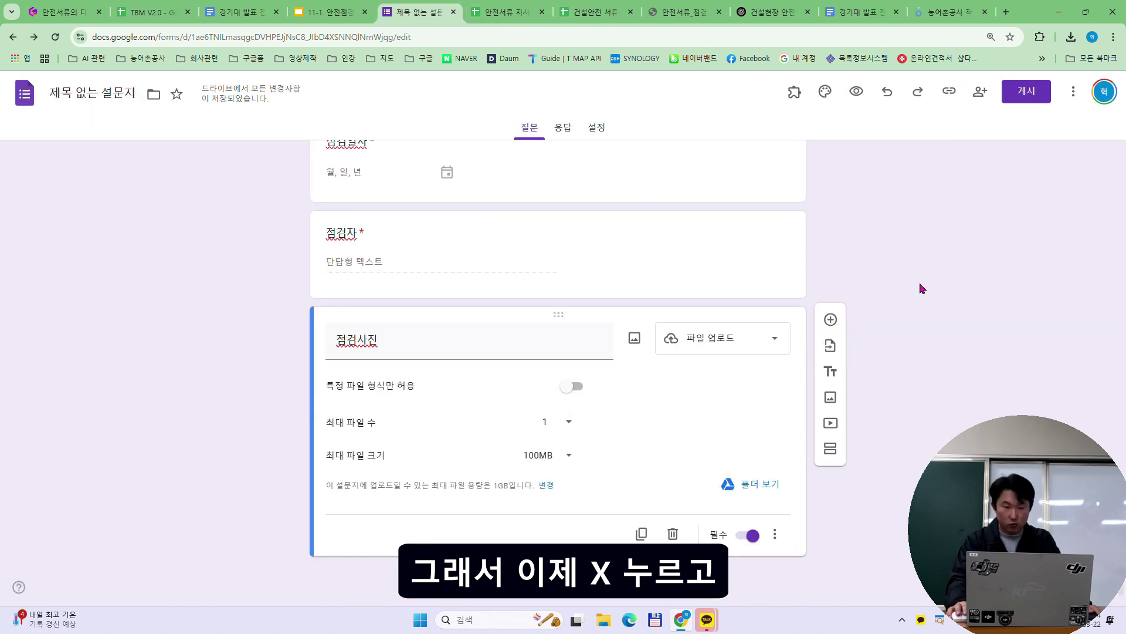
- Check the required (필수) setting of the 점검사진, 점검자 and 점검일자 questions, keeping it on
left_click(752, 536)
left_click(753, 535)
left_click(756, 273)
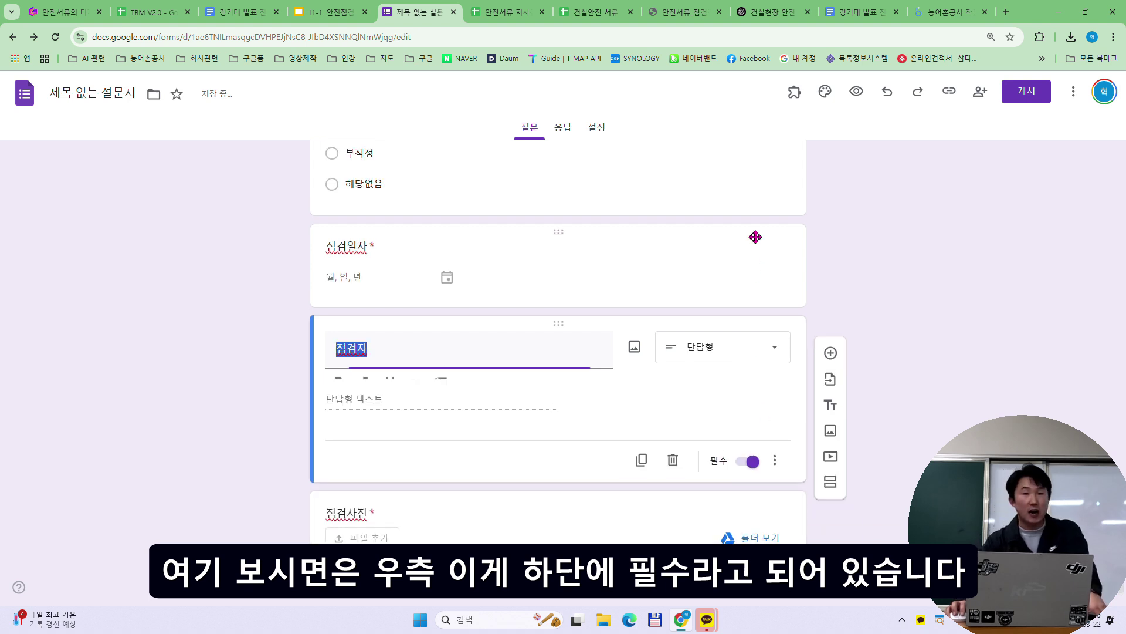
left_click(750, 467)
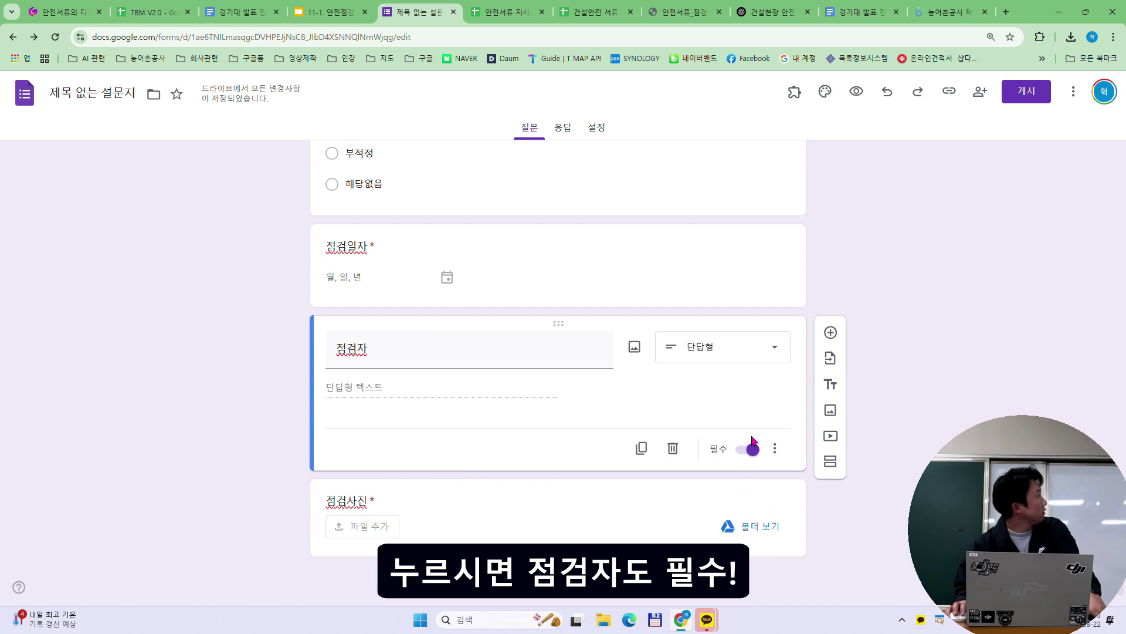
left_click(775, 258)
scroll(790, 234, "up", 1)
left_click(790, 234)
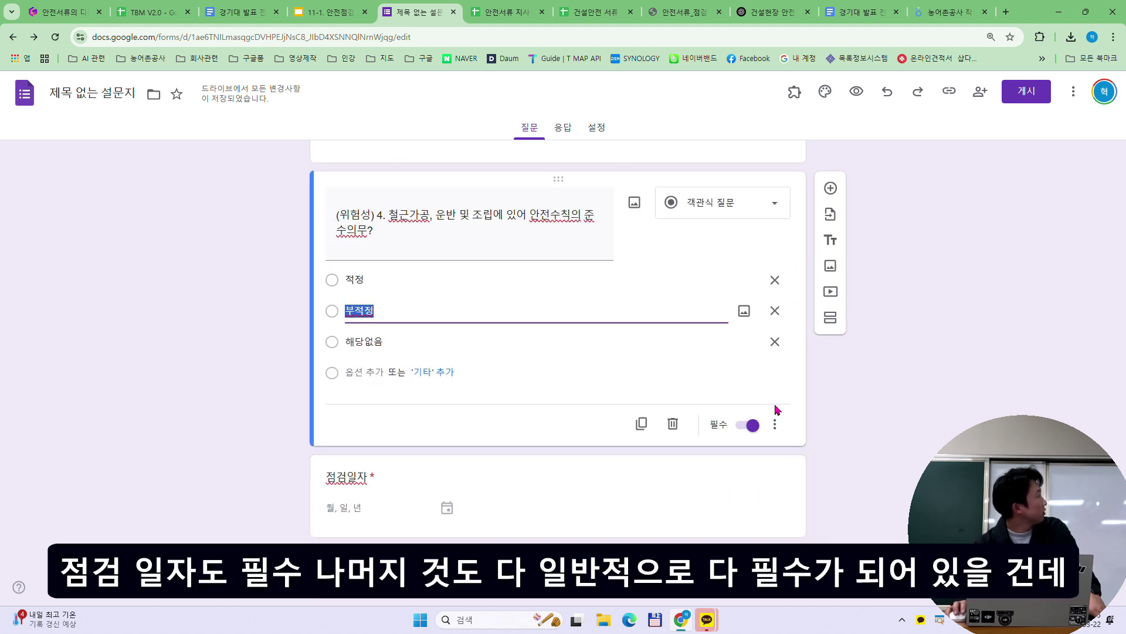
- Check that each checklist question, from (위험성) 4 back up to question 1, is set as required (필수)
scroll(780, 432, "up", 1)
left_click(772, 492)
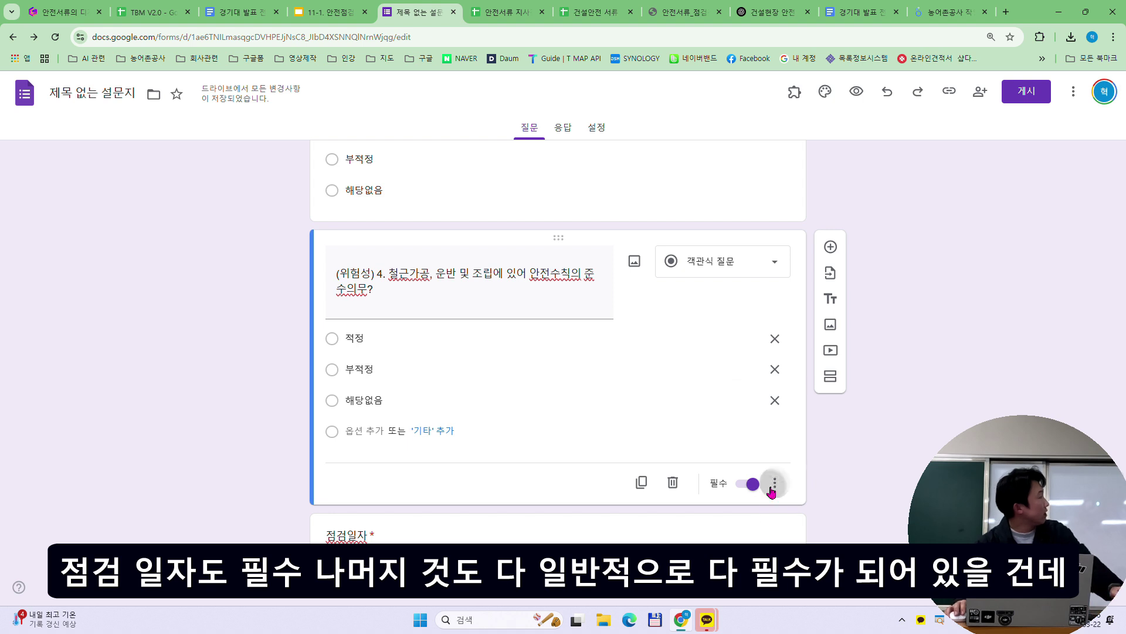
left_click(774, 487)
left_click(786, 297)
scroll(747, 322, "up", 4)
left_click(755, 315)
left_click(744, 218)
scroll(747, 221, "up", 3)
left_click(746, 220)
scroll(746, 222, "up", 3)
left_click(744, 223)
scroll(750, 232, "up", 2)
scroll(752, 252, "up", 2)
left_click(751, 258)
scroll(752, 249, "up", 3)
left_click(752, 249)
scroll(753, 250, "up", 3)
scroll(754, 251, "up", 2)
left_click(733, 349)
left_click(741, 194)
scroll(744, 216, "up", 3)
left_click(745, 217)
scroll(744, 256, "up", 1)
scroll(743, 259, "up", 5)
left_click(744, 244)
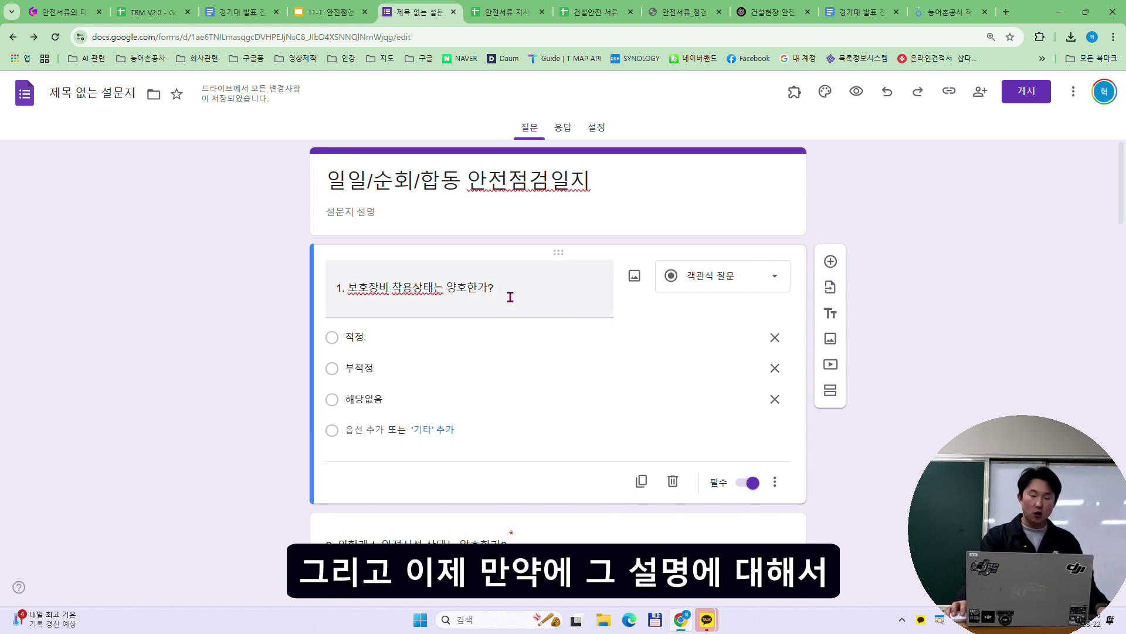
- Add a description to question 1 (보호장비 착용상태) as a bulleted list with the first item "안전모 착용여부"
left_click(774, 481)
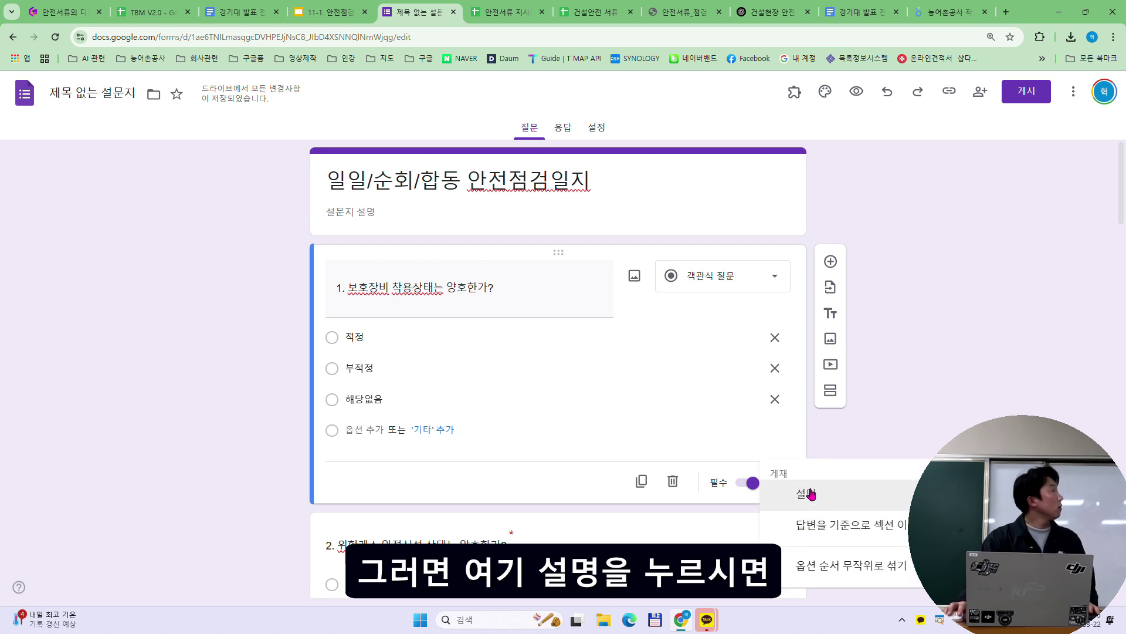
scroll(817, 495, "up", 3)
scroll(857, 490, "down", 1)
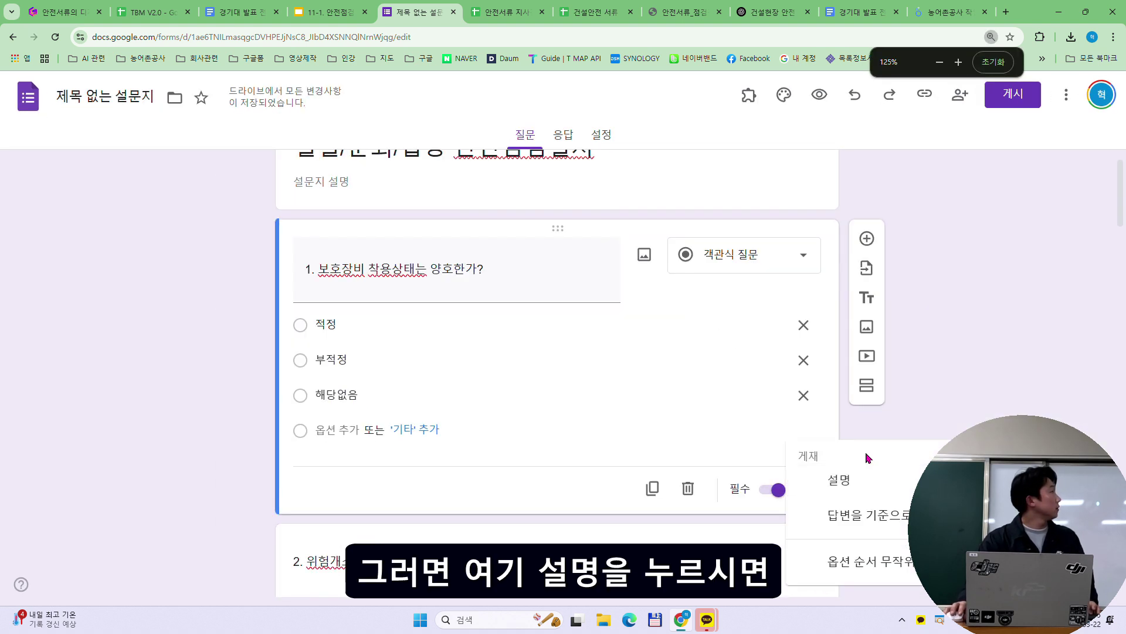
left_click(863, 485)
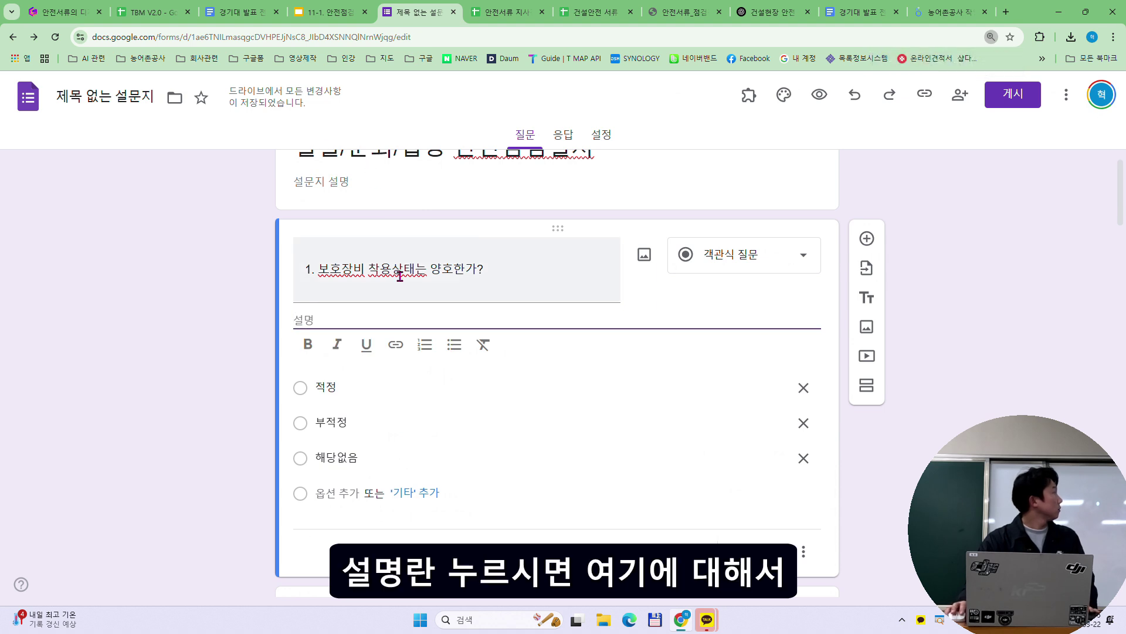
left_click(454, 345)
type("안비")
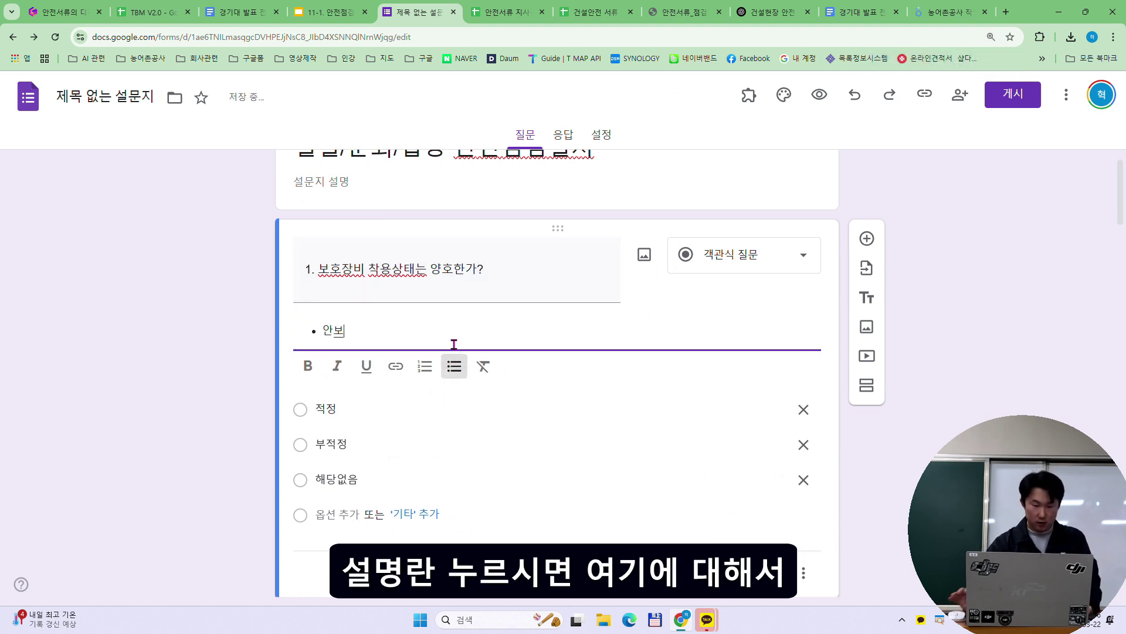
type("모 책용여부")
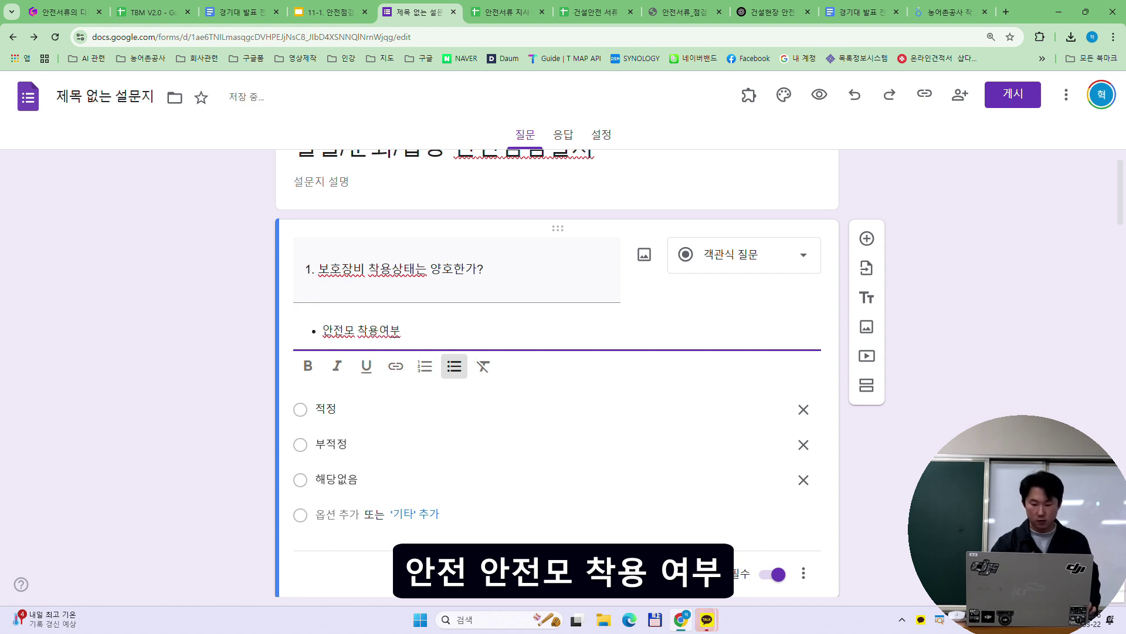
- Add the bullet items "안전화 착용여부" and "안전장갑 착용여부" to question 1's description
key("Return")
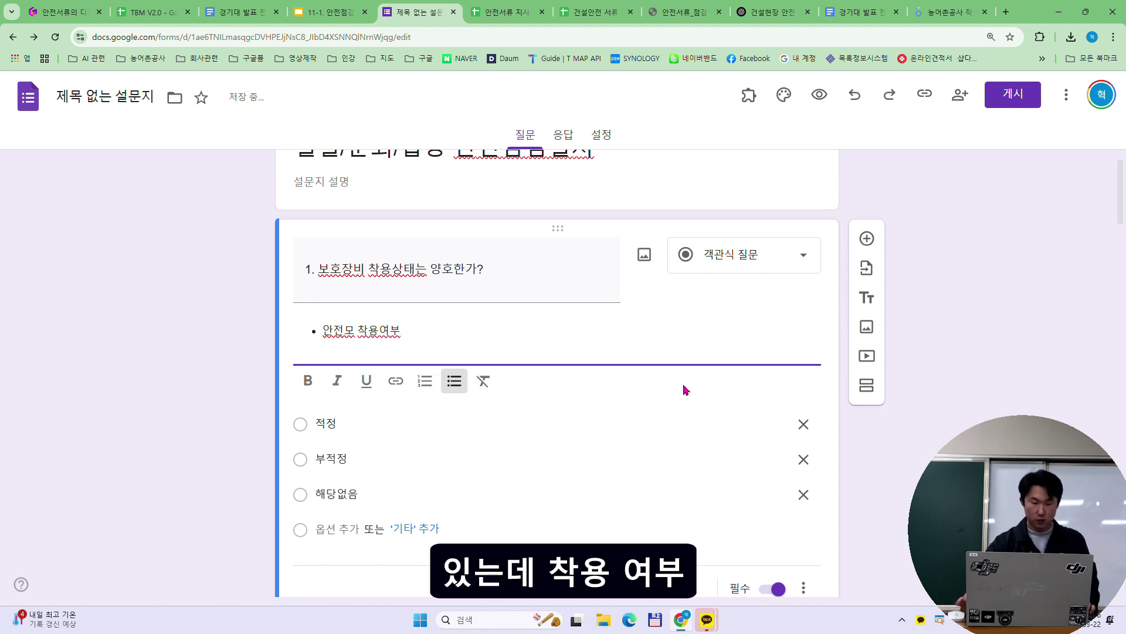
type("안전화 ㅊ")
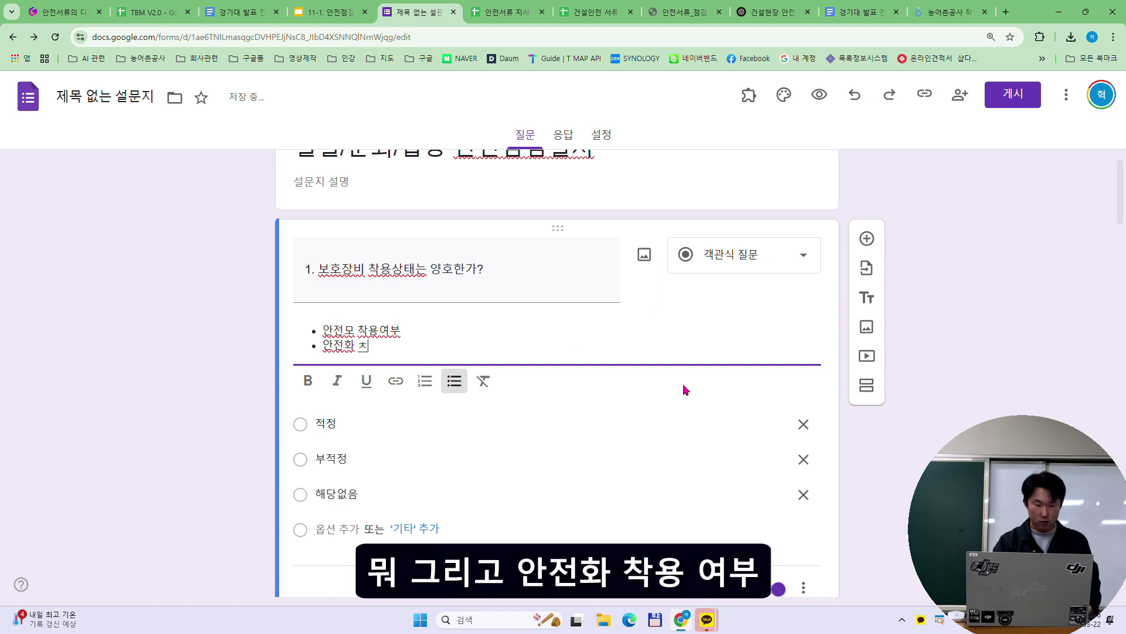
type("용여부")
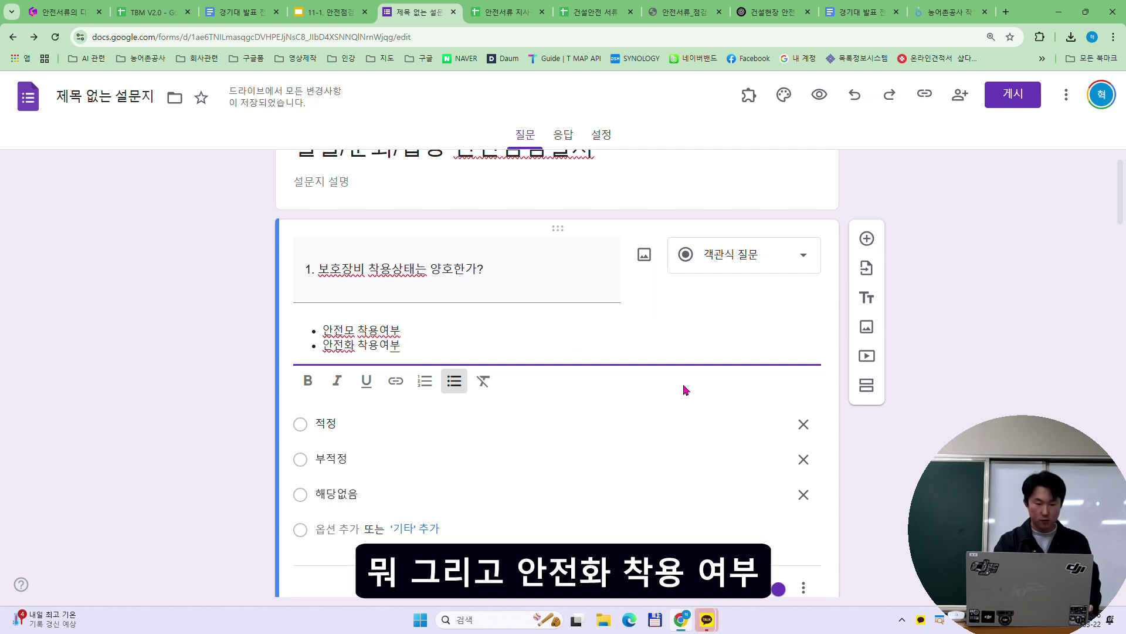
key("Return")
type("애전")
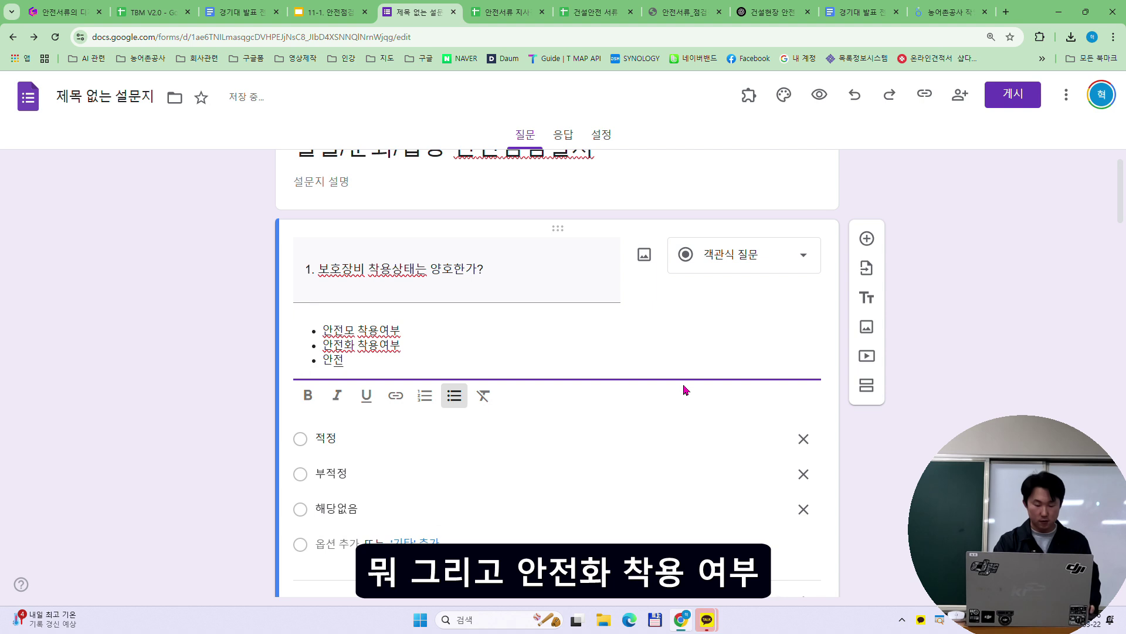
type("장갑 착ㅇ")
type("여부")
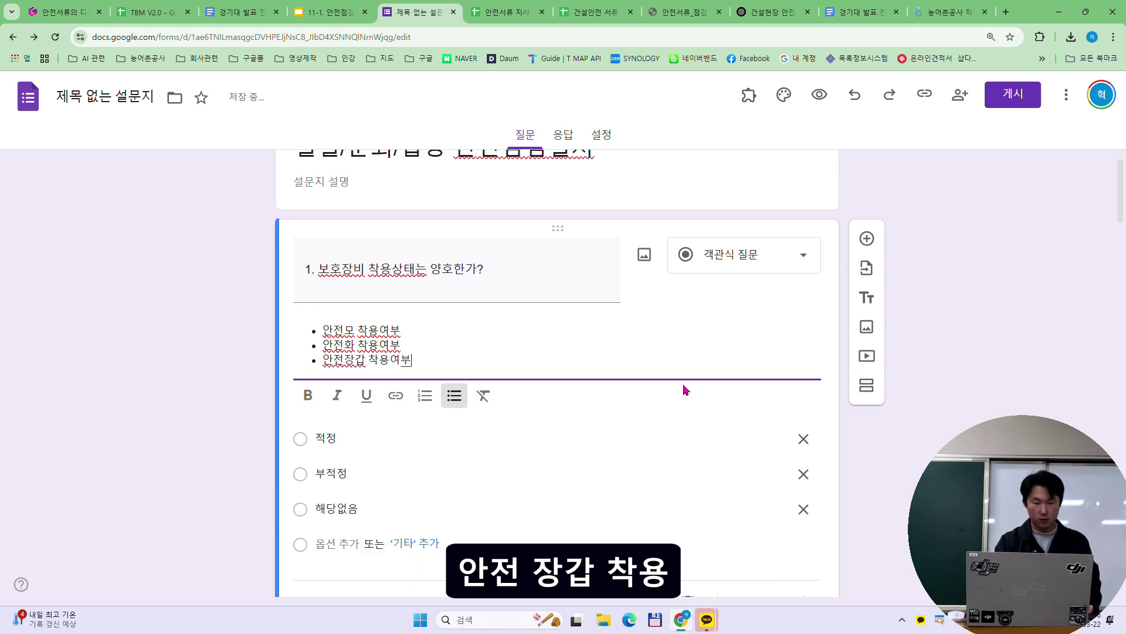
left_click(1045, 308)
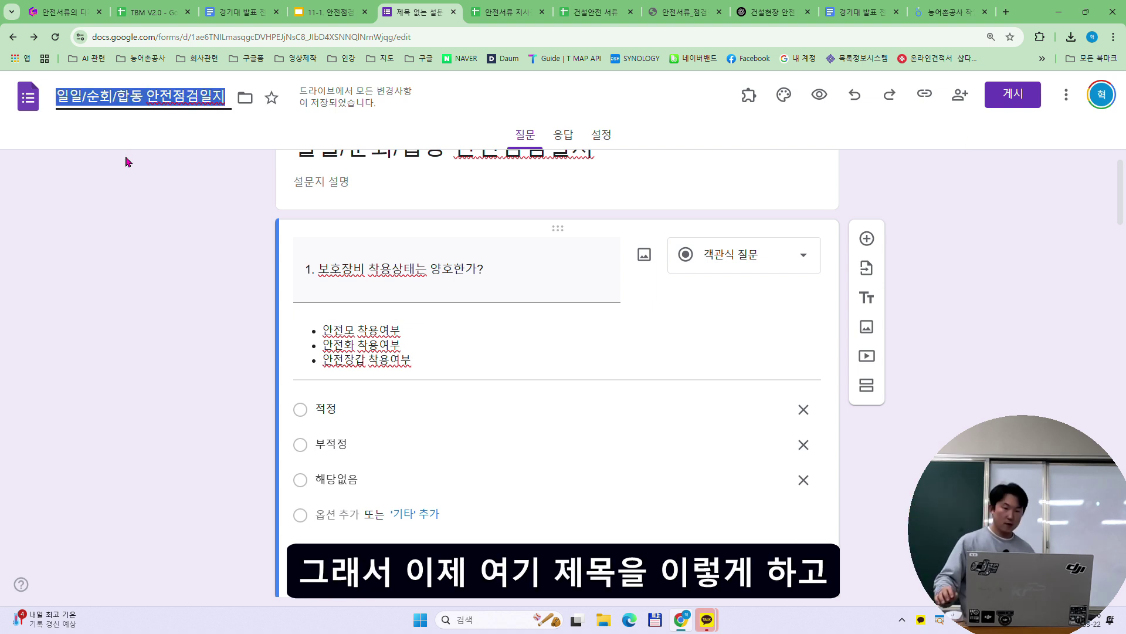
- Move the form to the Drive folder "250322 경기대 강의" and accept the access change
left_click(242, 101)
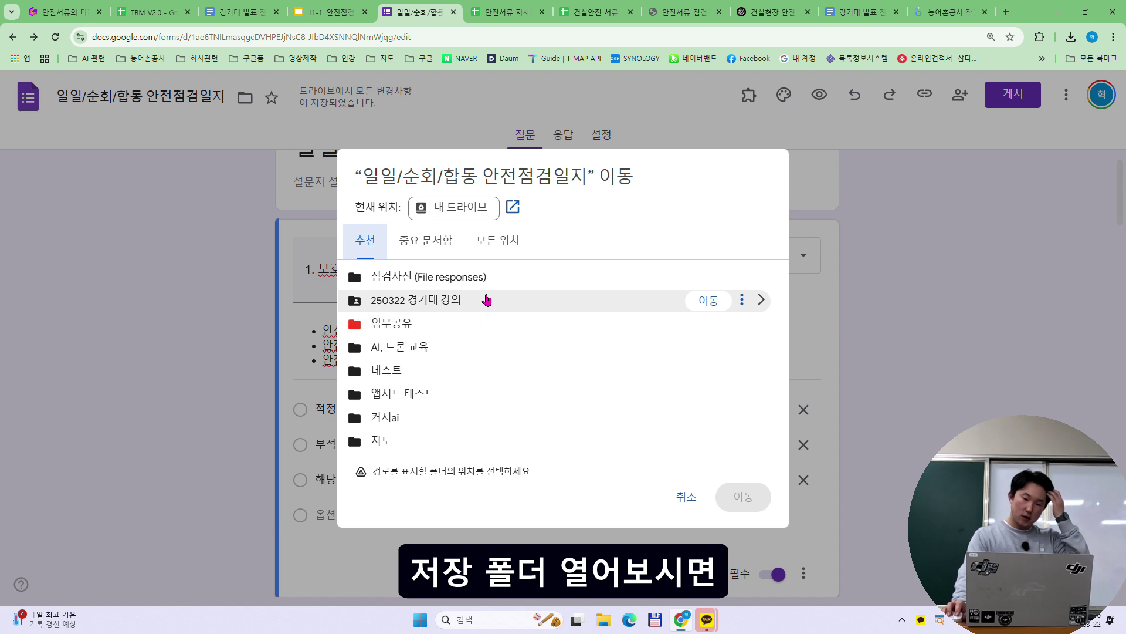
left_click(707, 301)
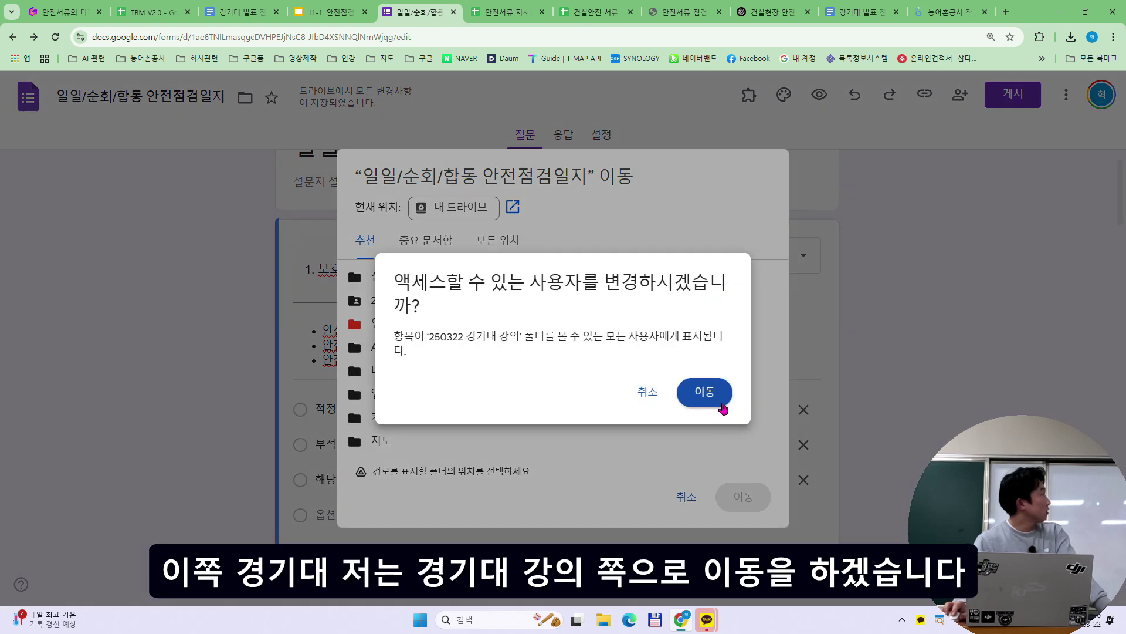
left_click(711, 393)
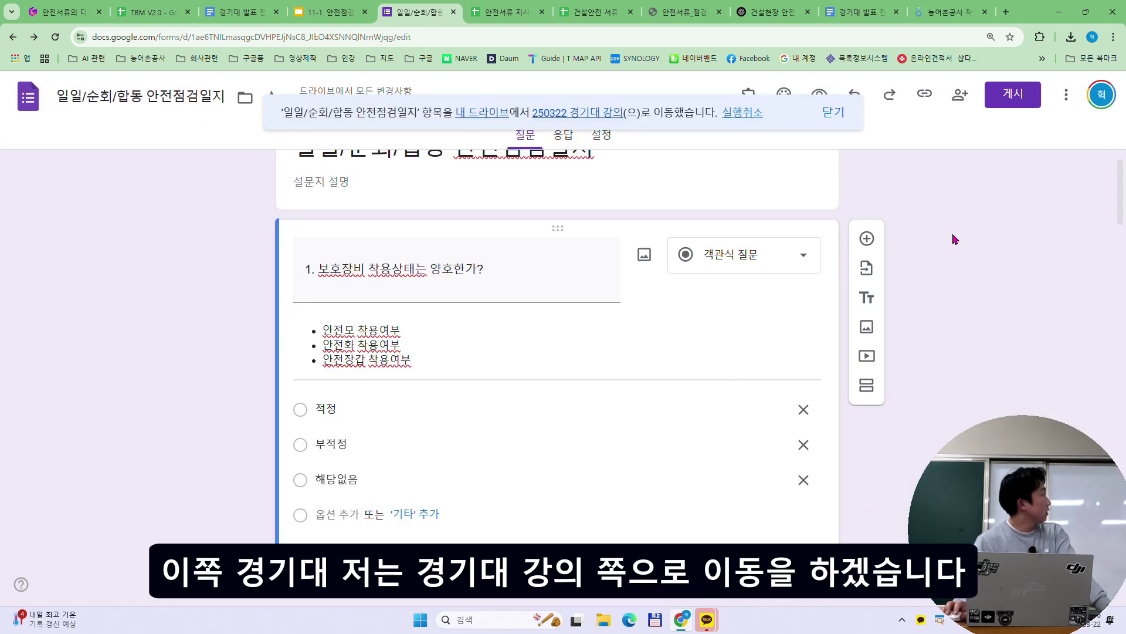
left_click(832, 115)
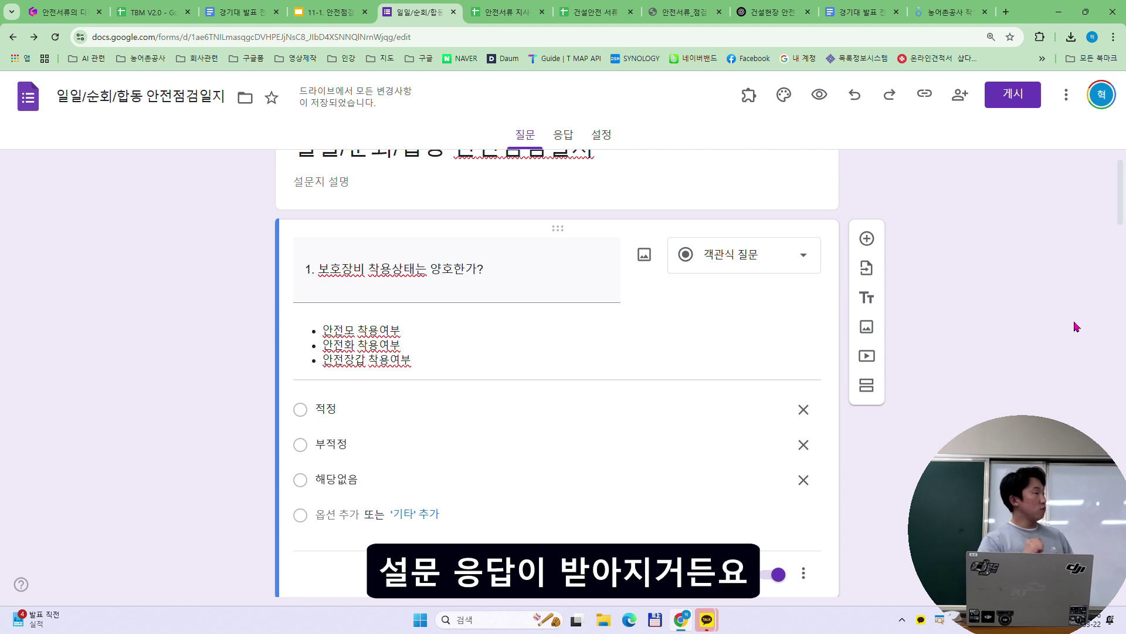
- Publish the form with responses open to anyone who has the link (링크가 있는 모든 사용자에게 공개)
scroll(998, 334, "down", 4)
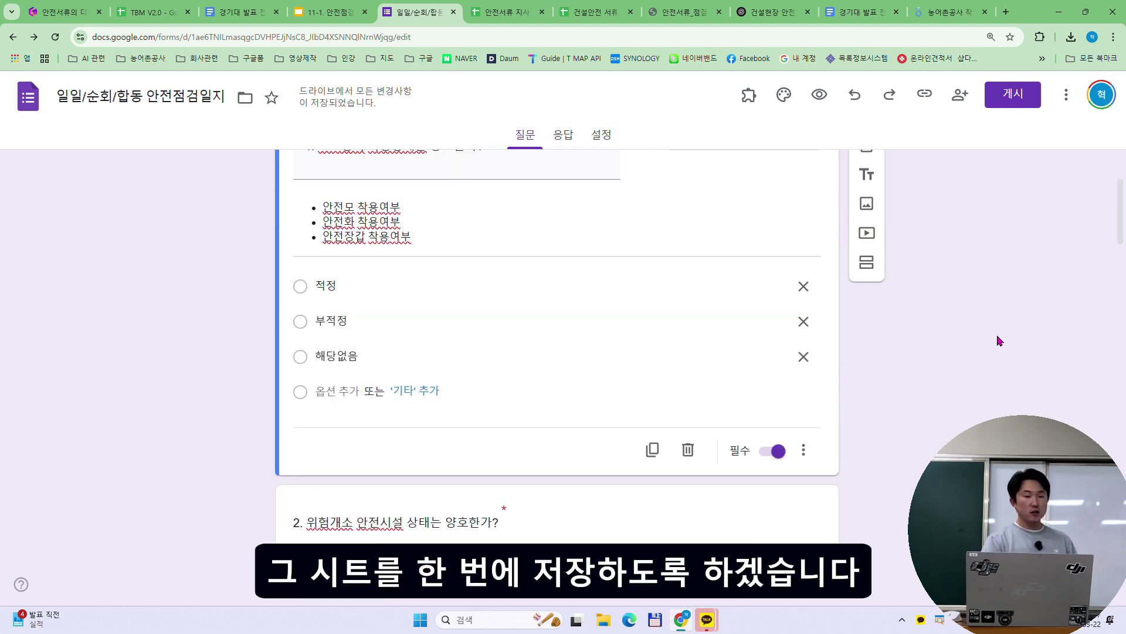
scroll(997, 328, "up", 5)
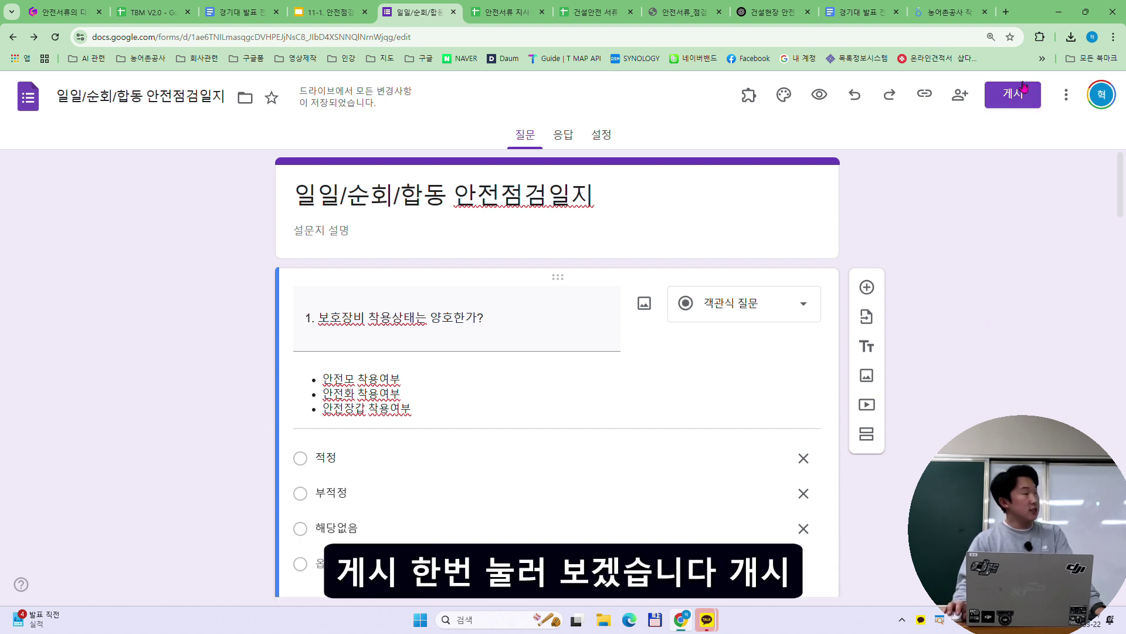
left_click(1011, 101)
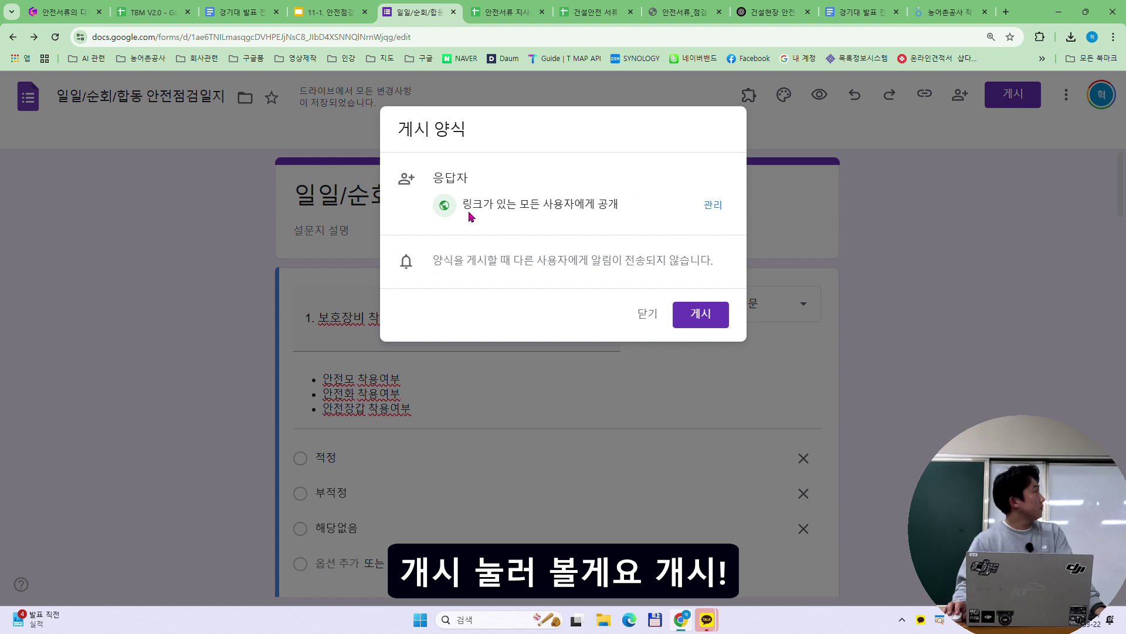
left_click_drag(468, 208, 647, 218)
left_click(668, 226)
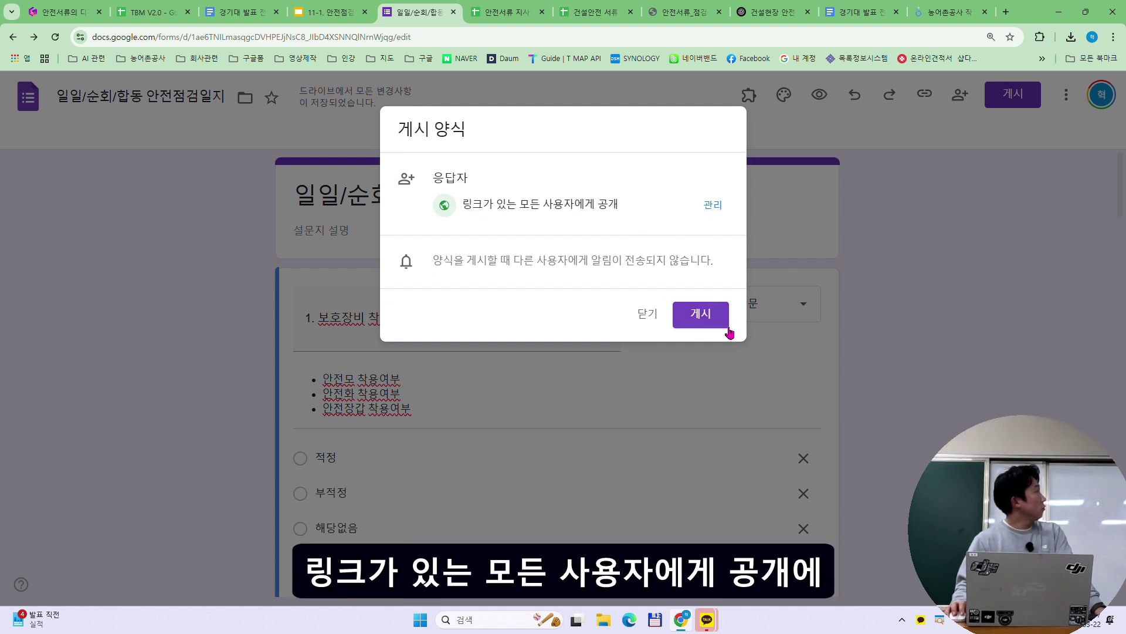
left_click(710, 323)
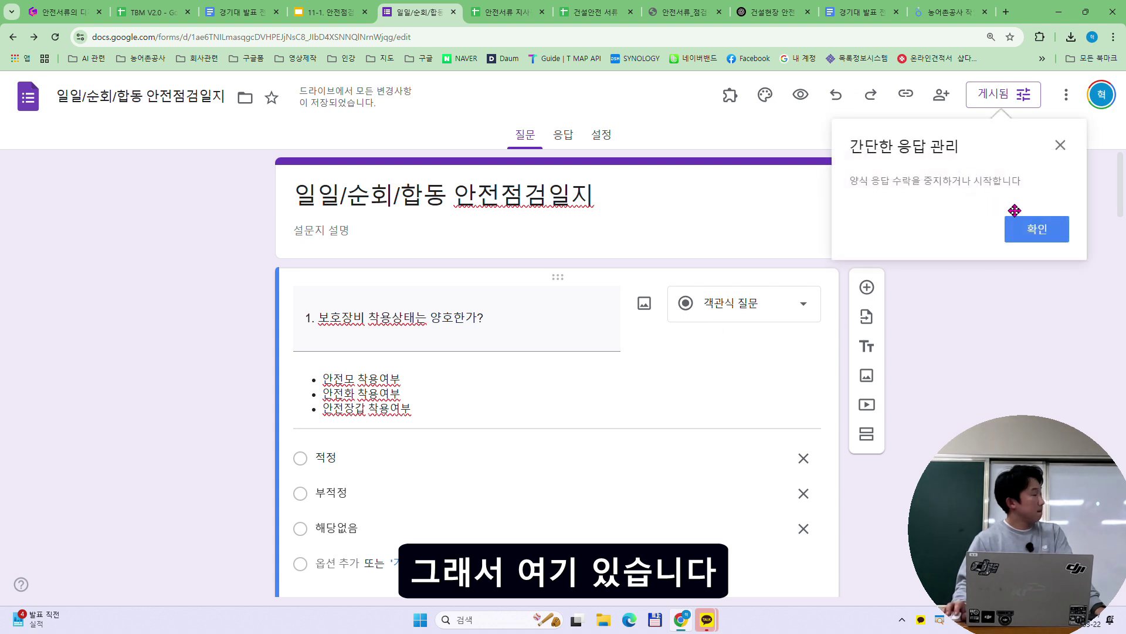
left_click(1043, 233)
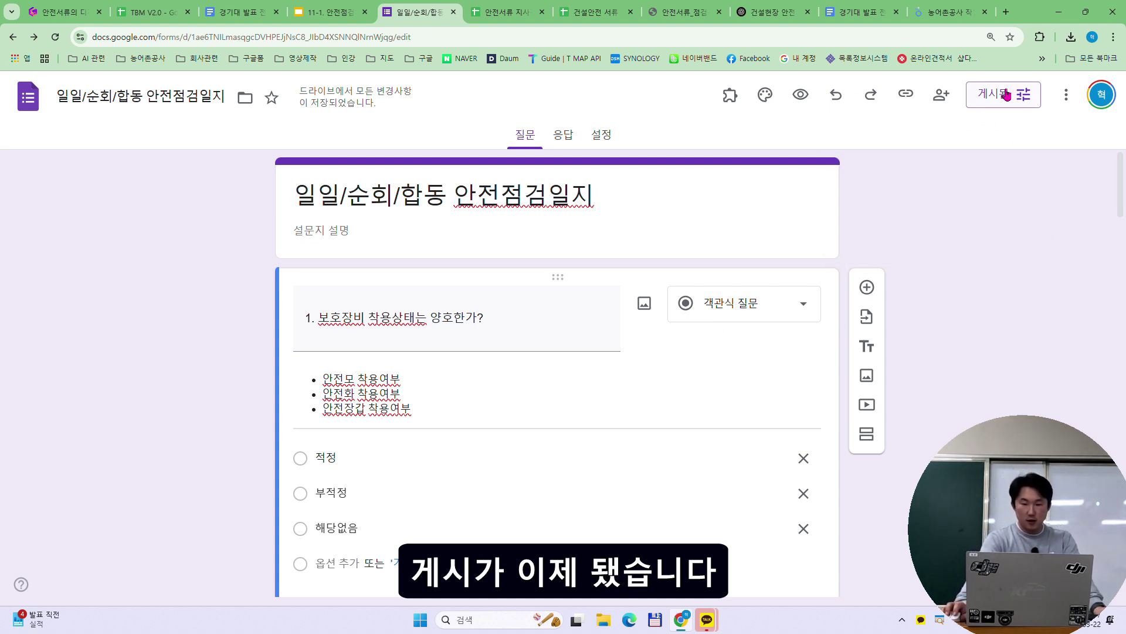
- Open the responses (응답) view of the published form
left_click(1061, 96)
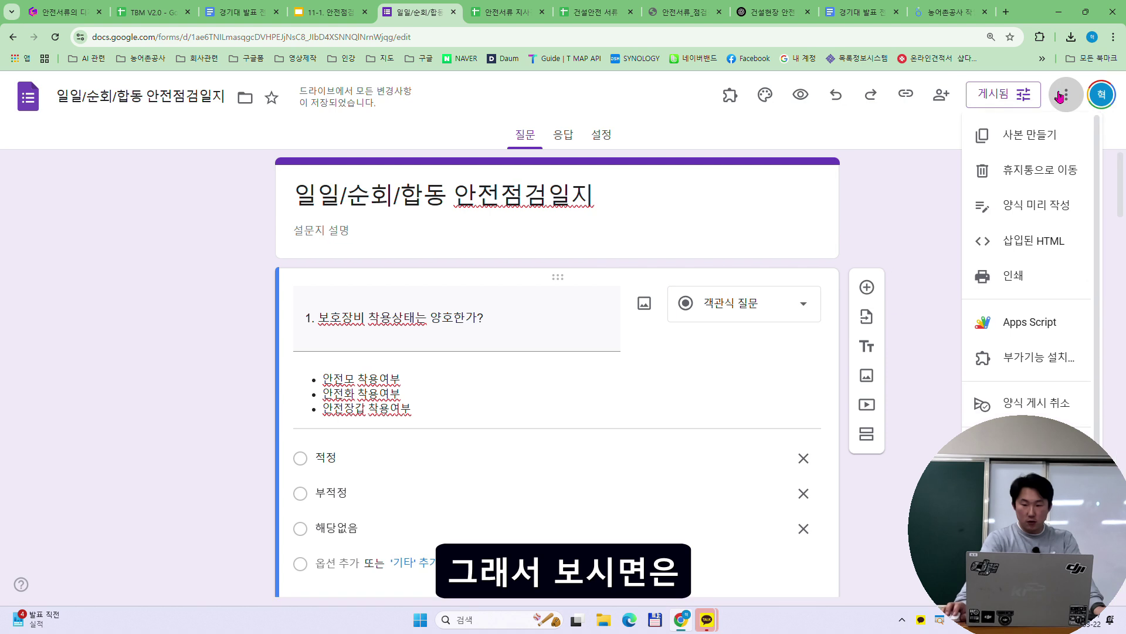
left_click(1059, 96)
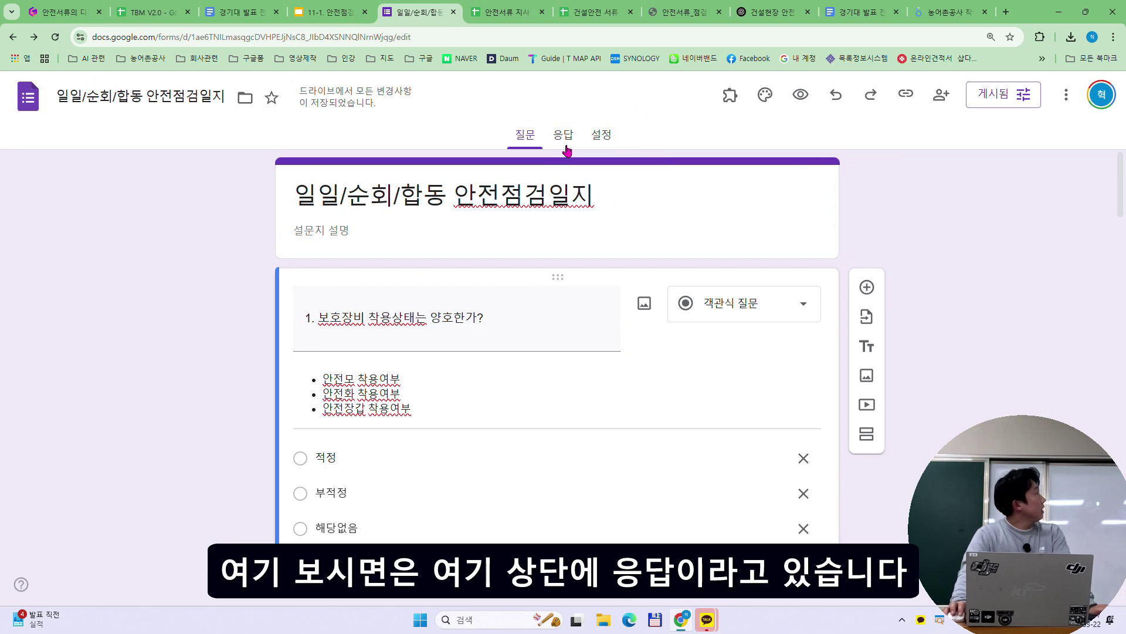
left_click(566, 147)
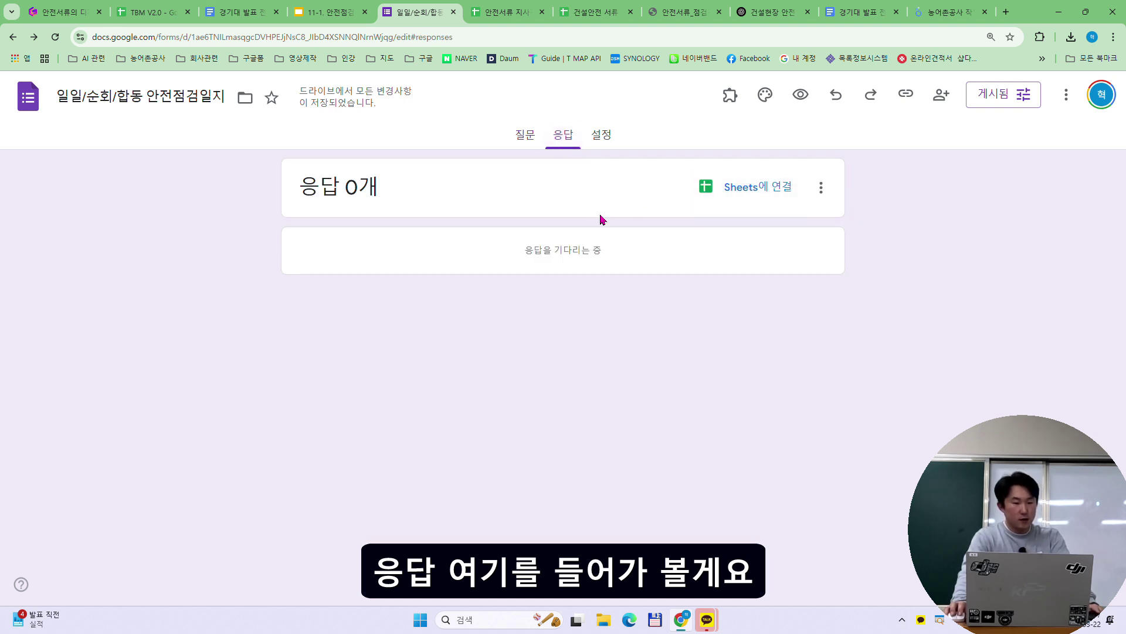
- Link the form's responses to a newly created spreadsheet
left_click(774, 199)
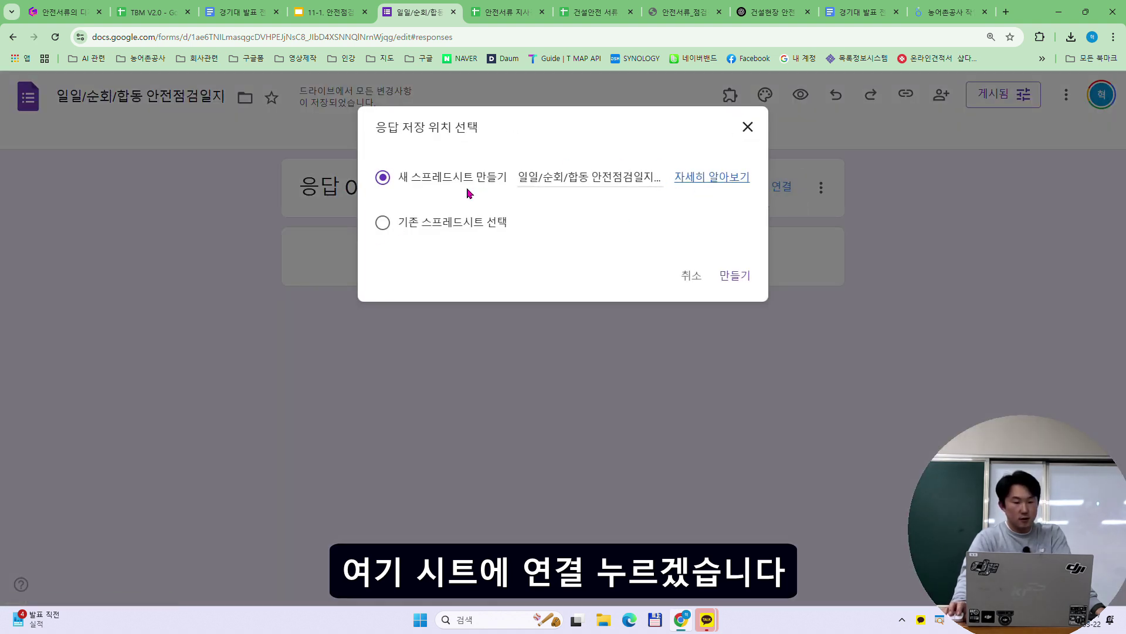
left_click(734, 279)
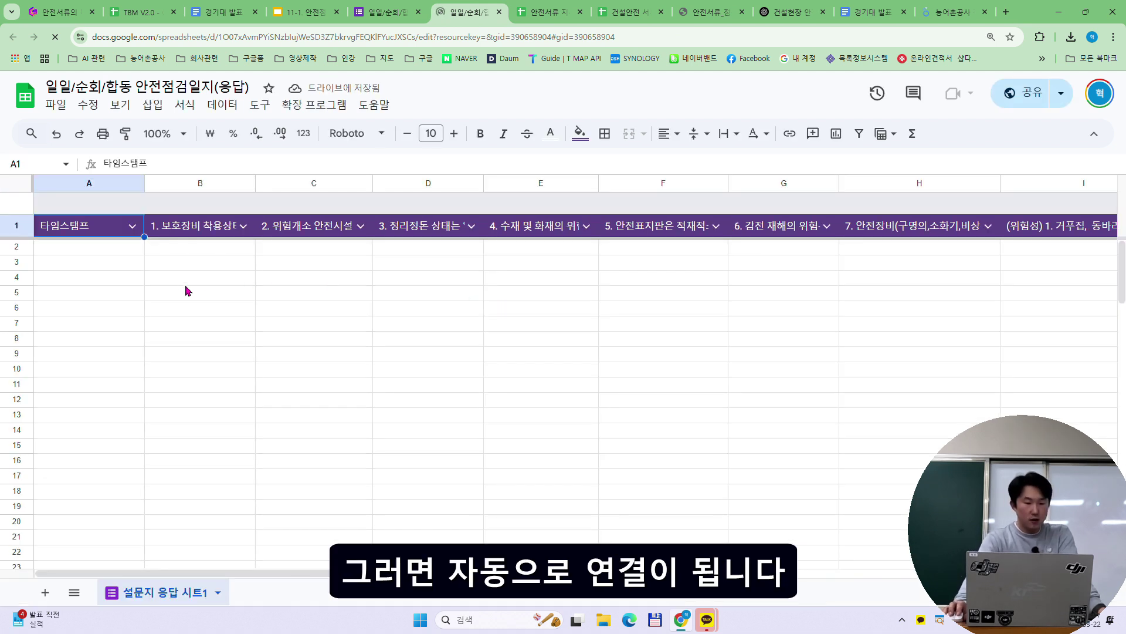
- Examine the header row of the response sheet from the timestamp column through to 점검사진
key("Right")
key("Right")
key("Right")
key("Right")
key("Right")
key("Right")
key("Right")
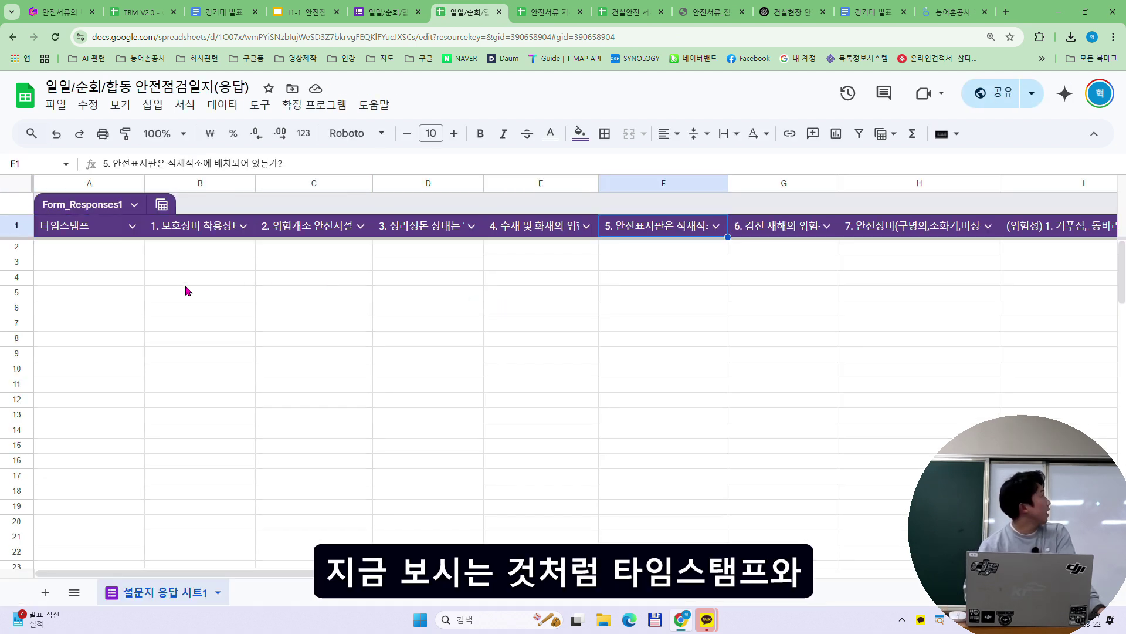
key("Right")
key("Right")
key("Right")
key("Right")
key("Right")
key("Right")
key("Right")
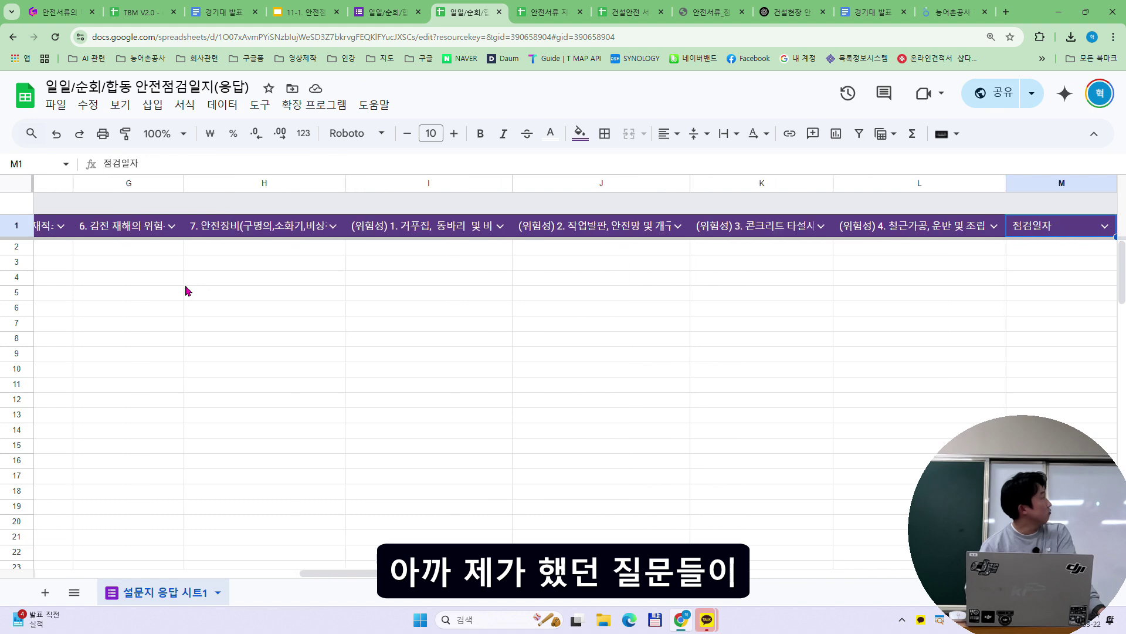
key("Right")
key("Left")
key("Left")
key("Left")
key("Left")
key("Left")
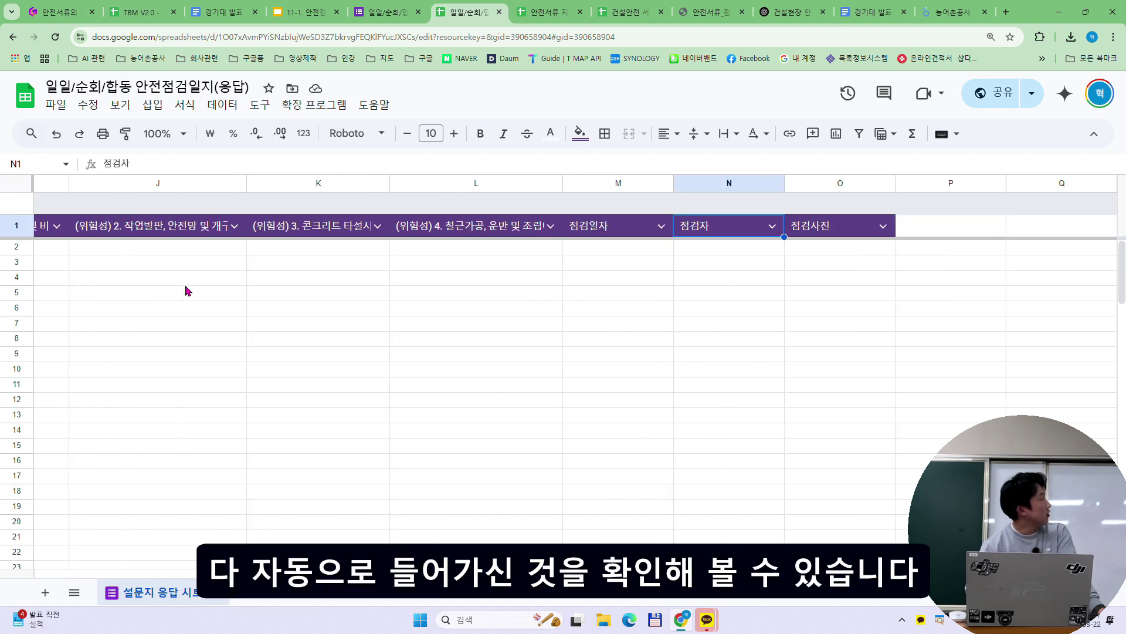
key("Left")
key("Left")
key("Left")
key("Left")
key("Left")
key("Left")
key("Left")
key("Left")
key("Left")
key("Left")
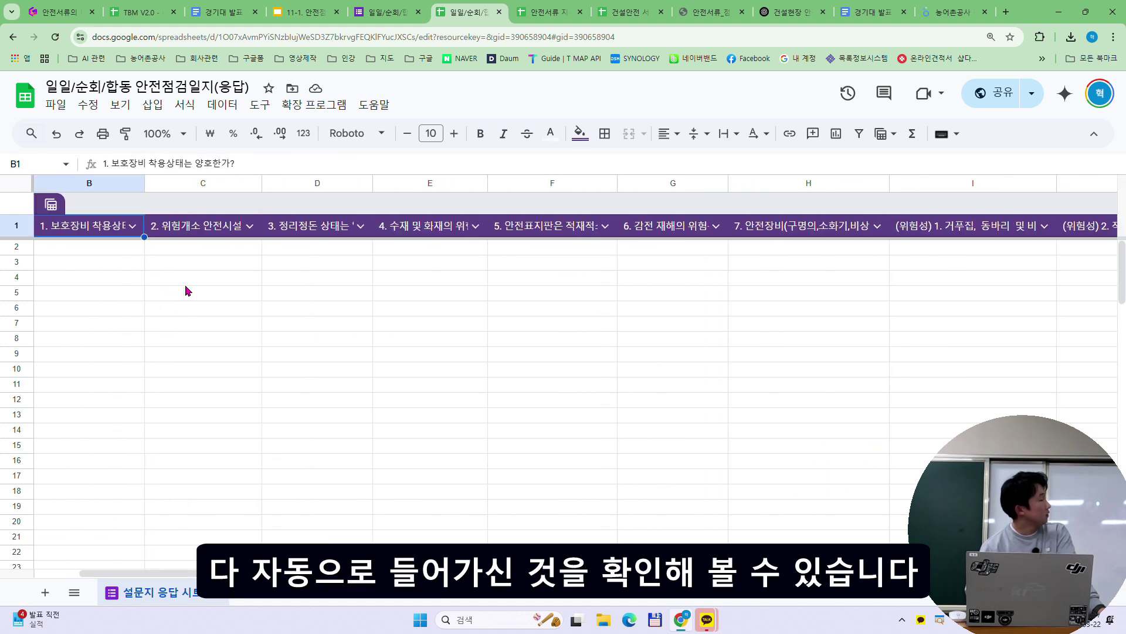
- Check which Drive folder holds the response spreadsheet, leaving its location as it is
left_click(53, 100)
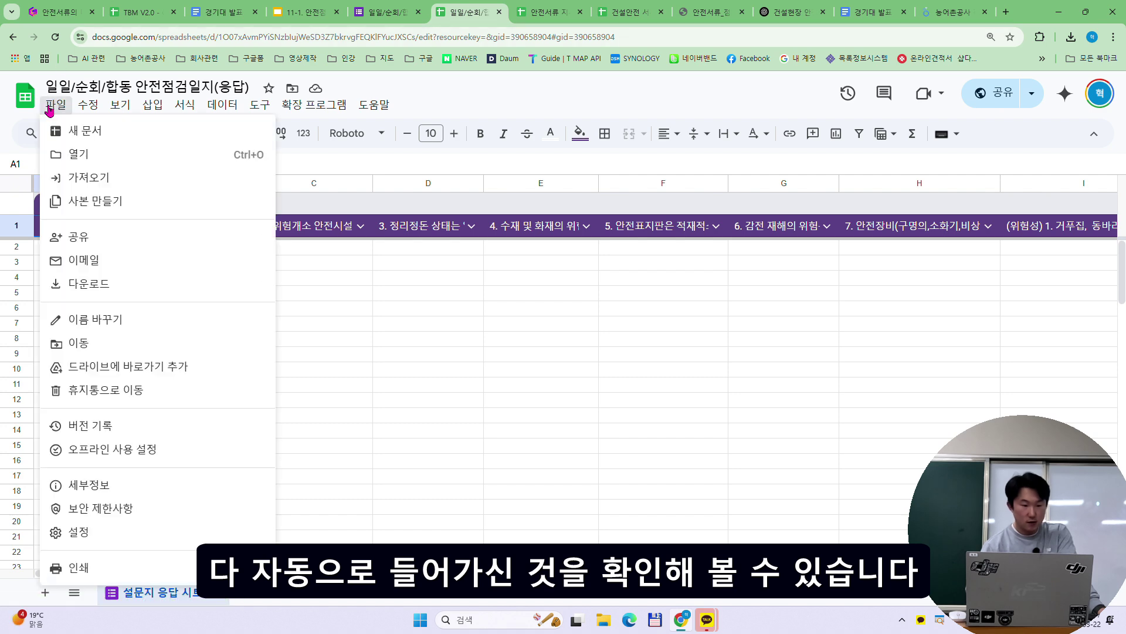
left_click(288, 89)
left_click(288, 89)
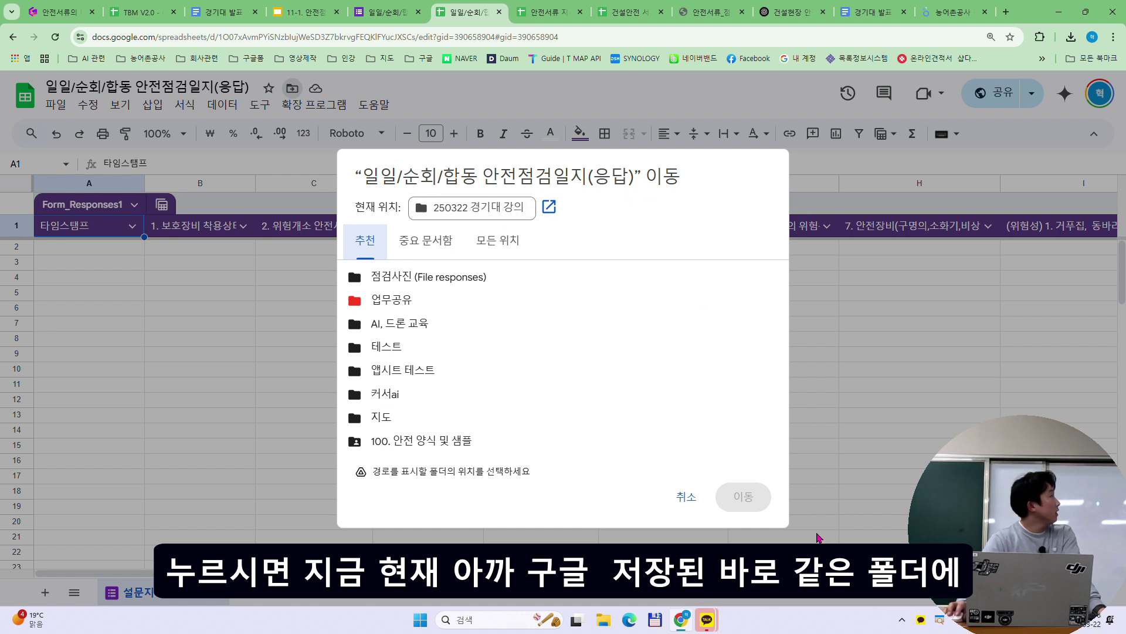
left_click(684, 496)
left_click(775, 429)
- Return to the form's questions and copy its full, unshortened respondent link from the published form options
left_click(375, 13)
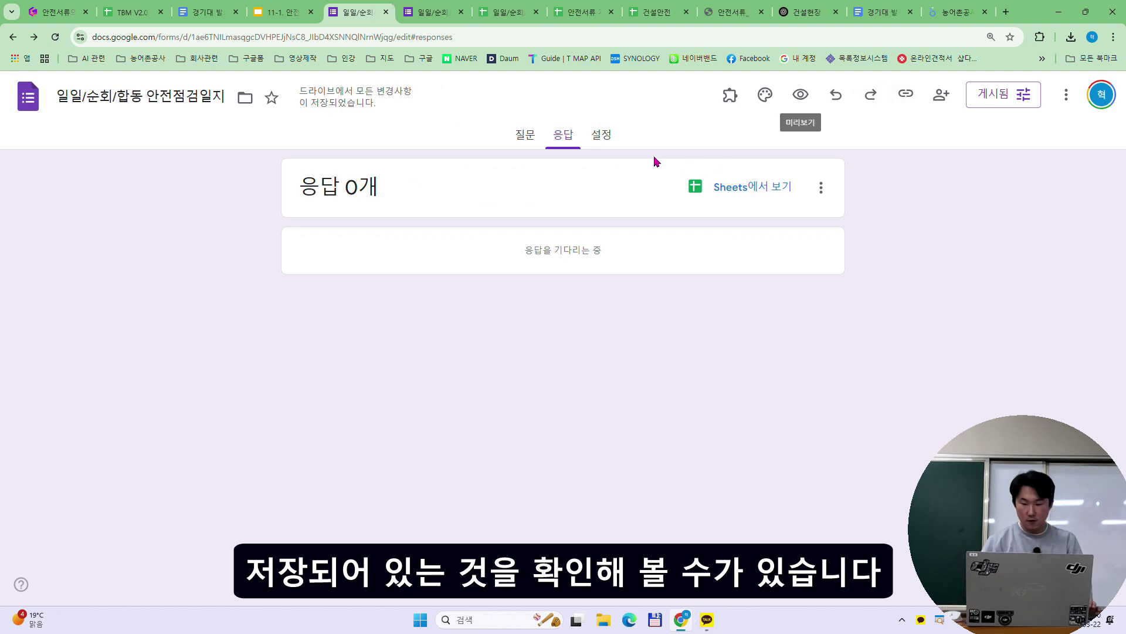
left_click(526, 136)
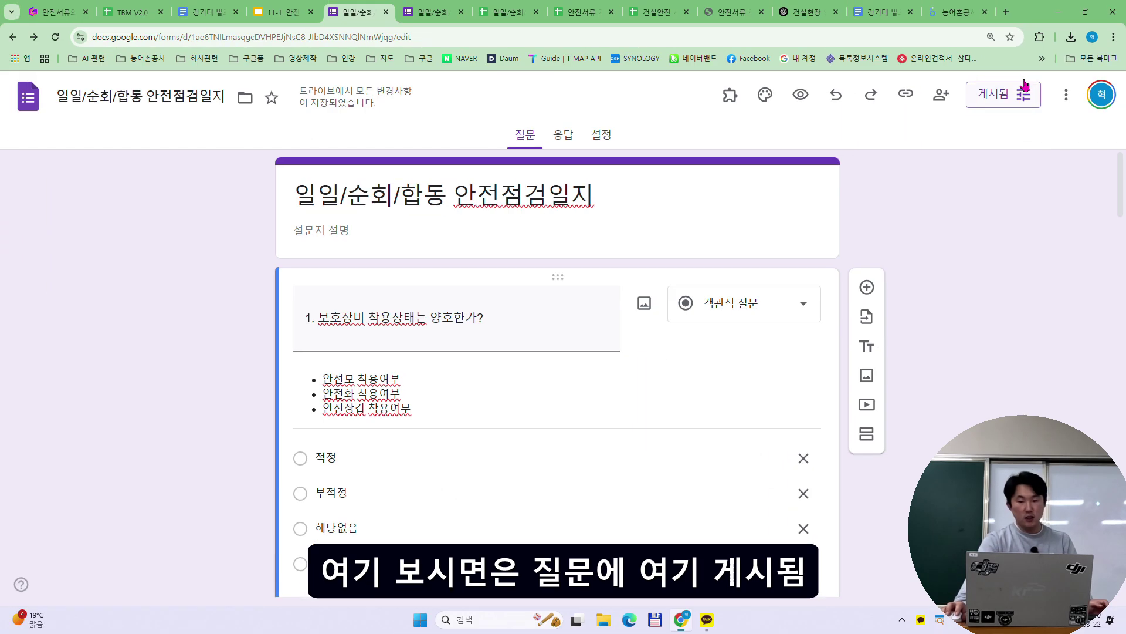
left_click(978, 71)
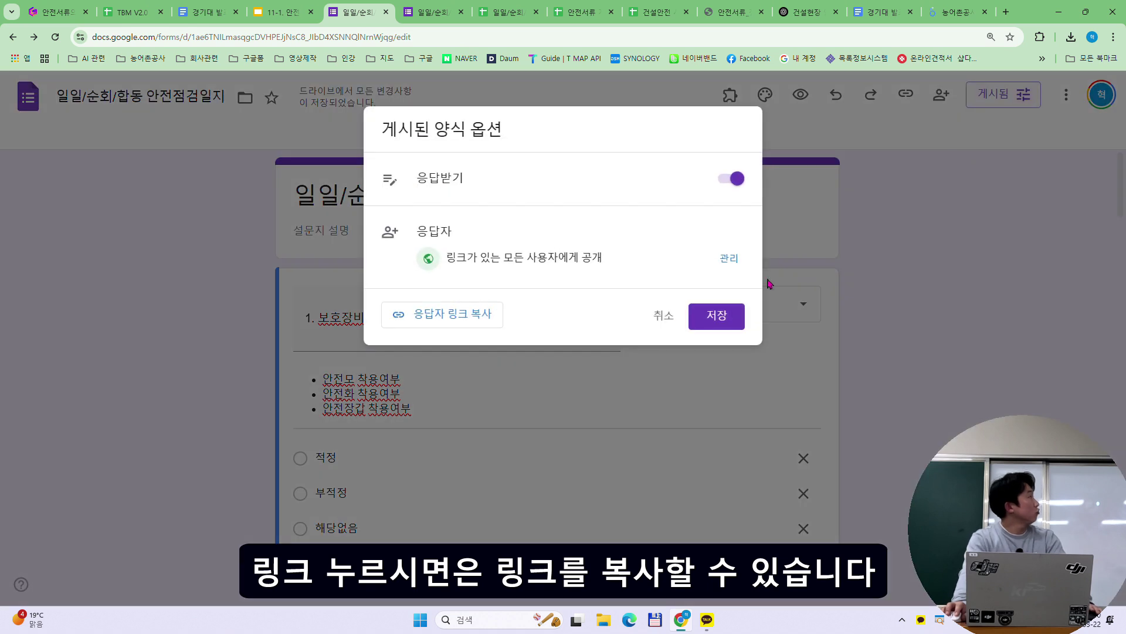
left_click(476, 317)
left_click(403, 405)
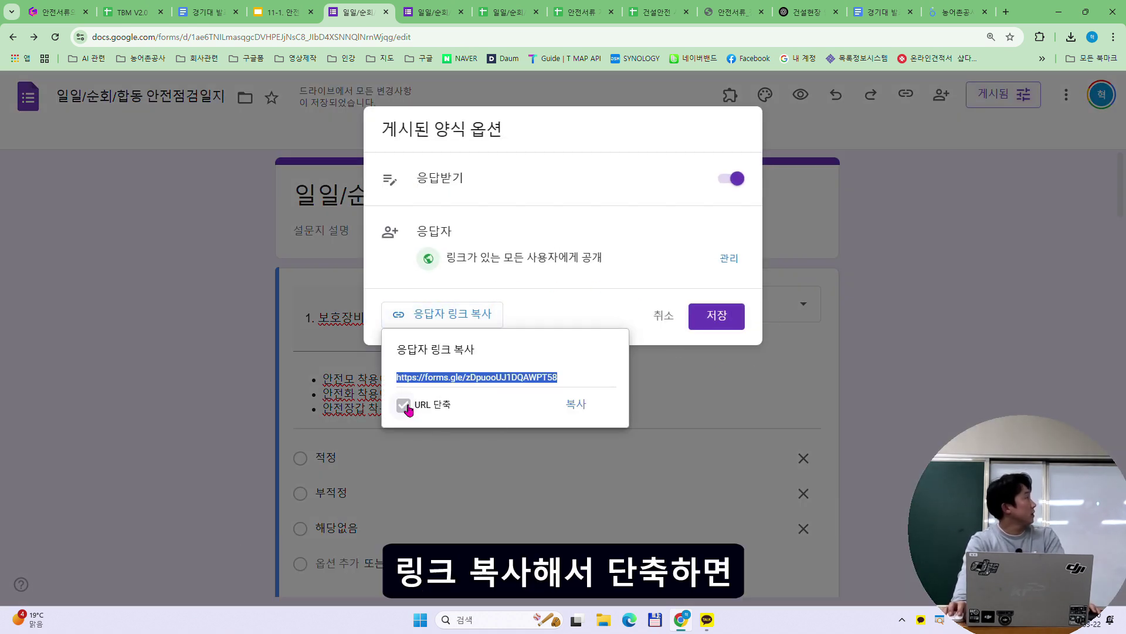
left_click(404, 405)
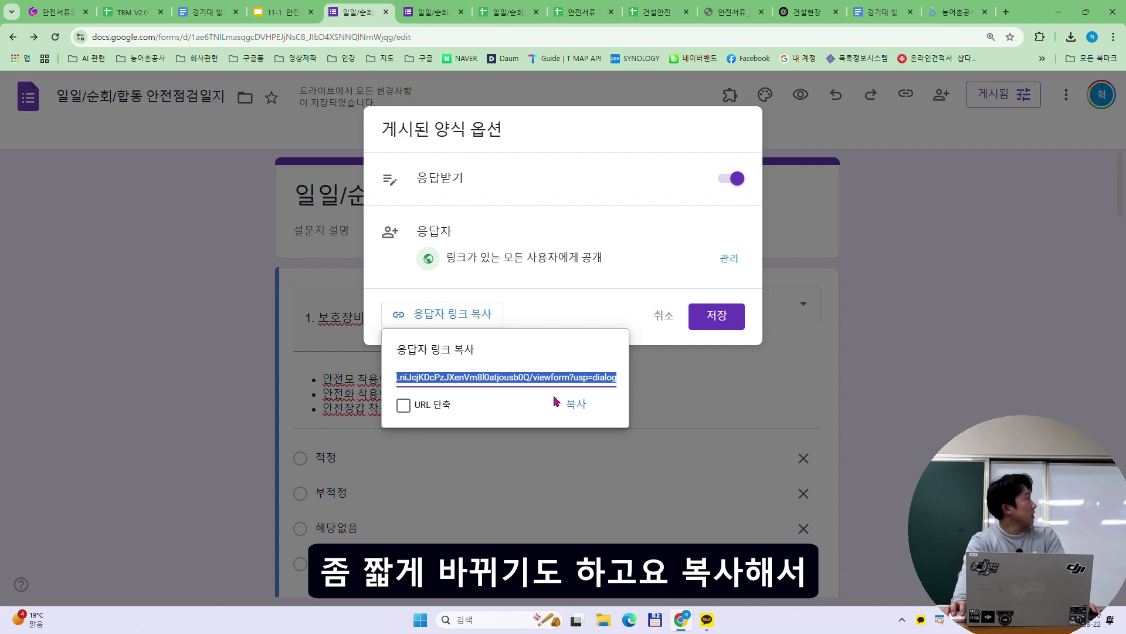
left_click(584, 408)
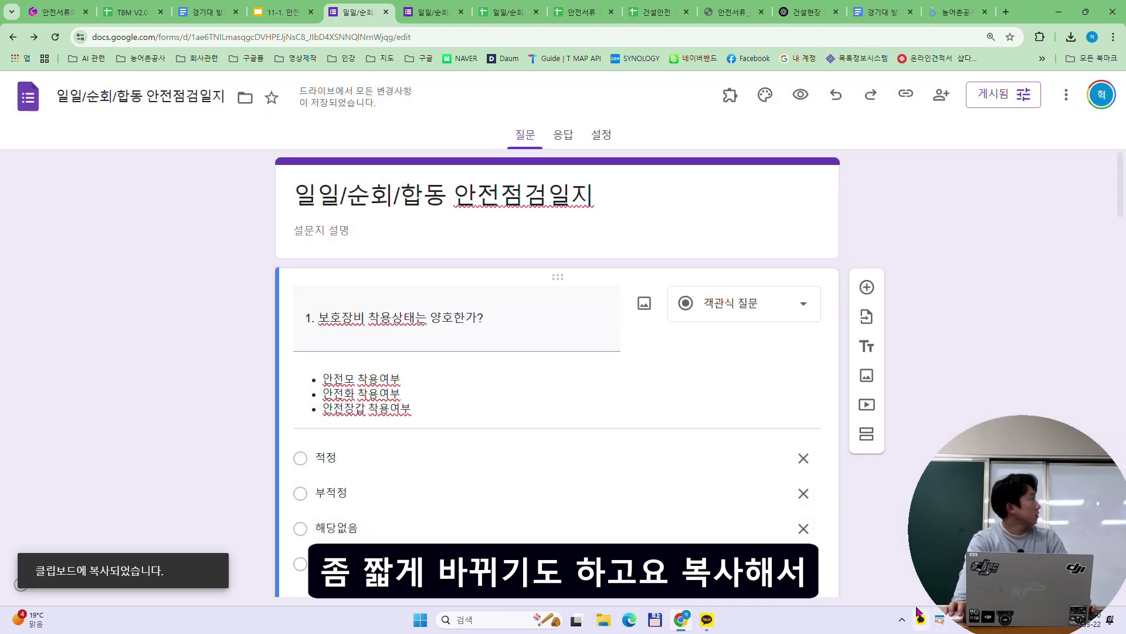
- Switch to KakaoTalk and send the copied respondent link to the chat with oneself
left_click(921, 618)
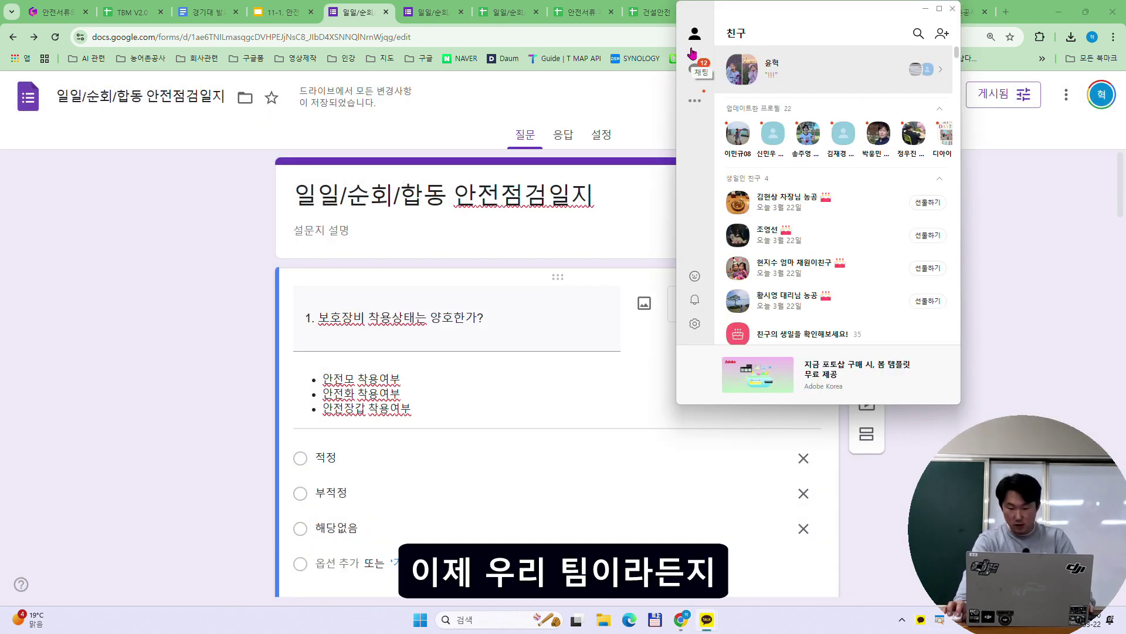
left_click(749, 68)
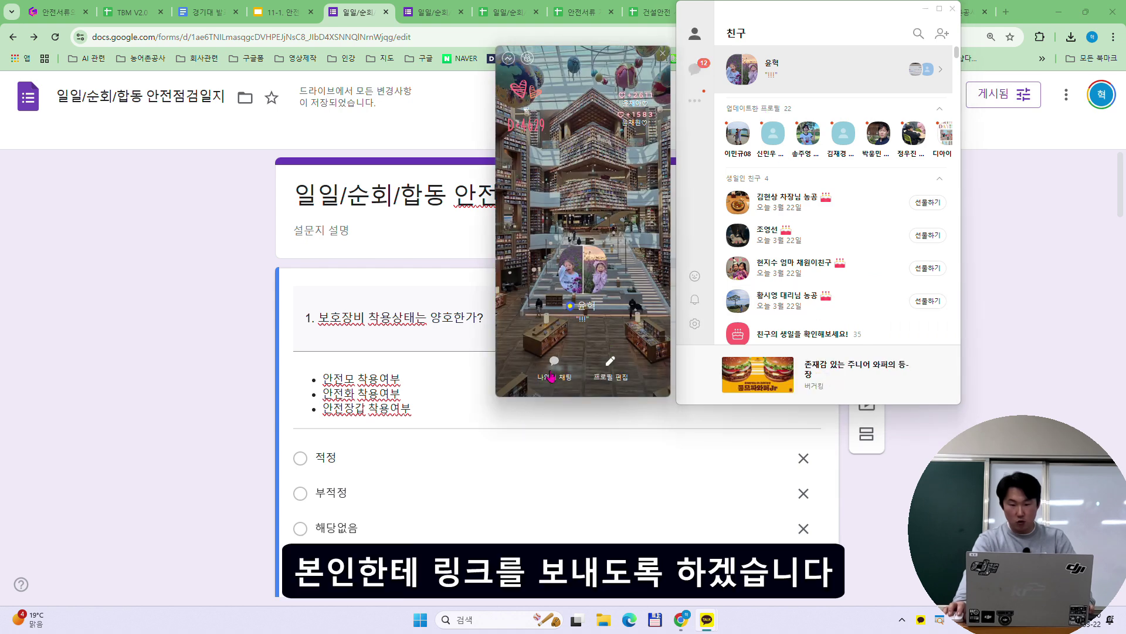
left_click(554, 372)
type("https://docs.google.com/forms/d/e/1FAIpQLSc-2wxPGa4kgCuzza78zLniJcjKDcPzJXenVm8l0atjousb0Q/viewform?usp=dialog")
key("Return")
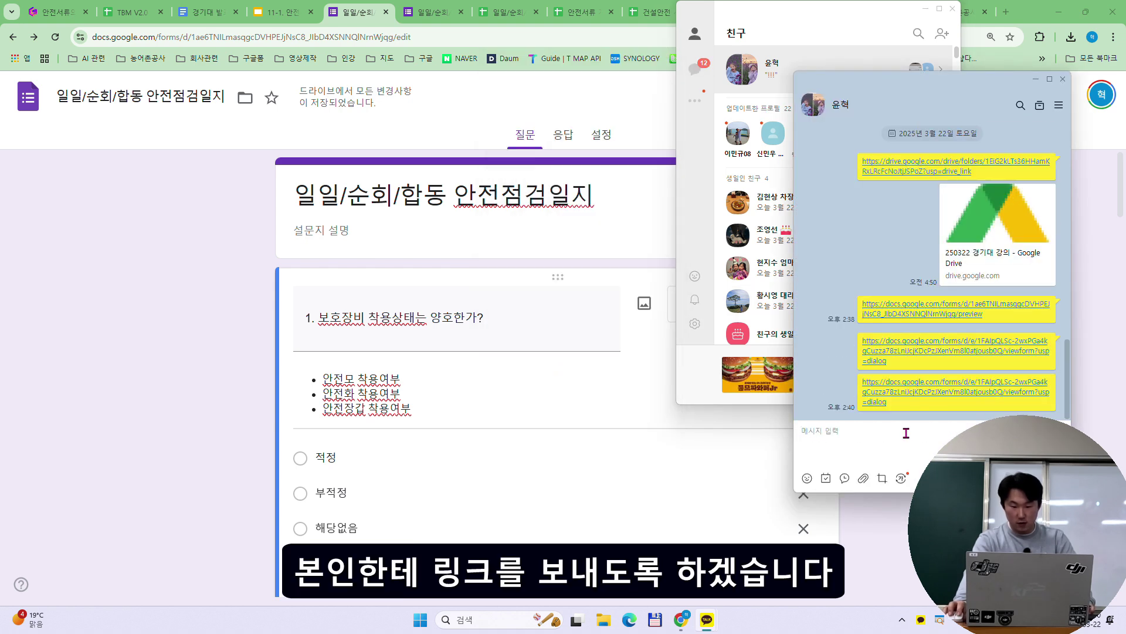
- Open the form from the latest link in the chat and answer questions 1 to 7 with 적정
left_click(924, 390)
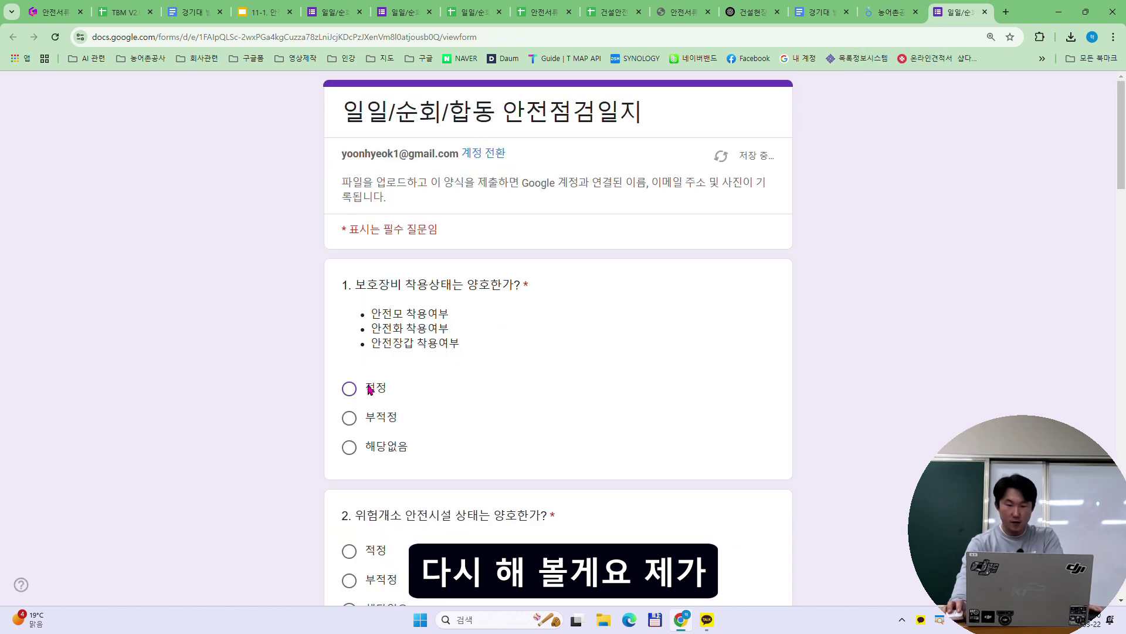
left_click(370, 390)
scroll(382, 387, "down", 2)
scroll(363, 411, "down", 4)
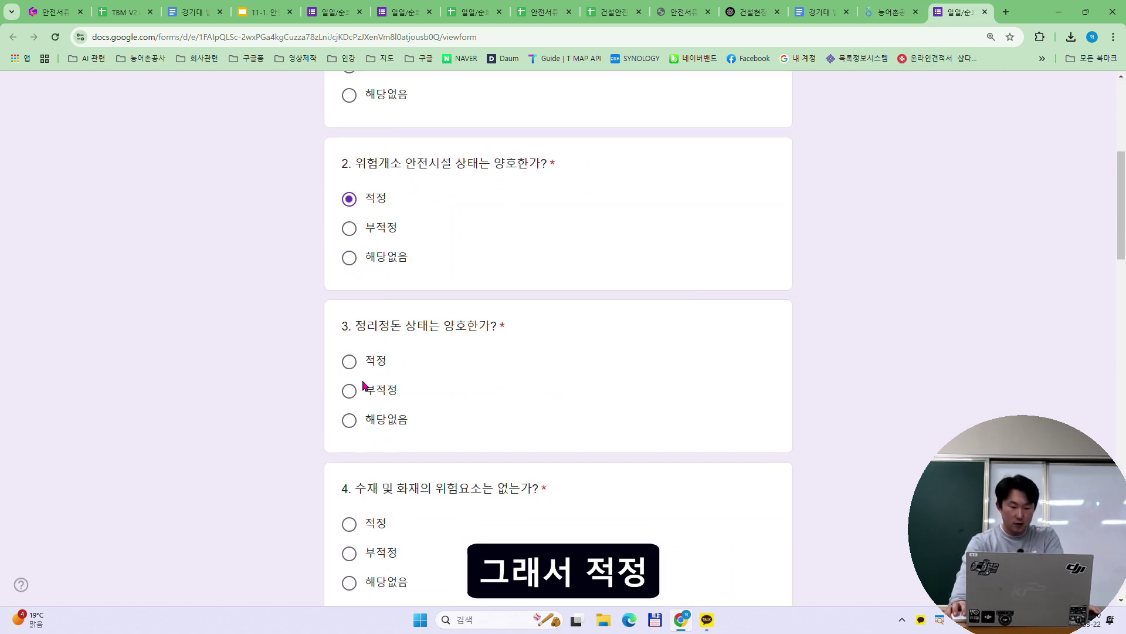
scroll(384, 431, "down", 2)
left_click(370, 403)
scroll(385, 419, "down", 3)
left_click(377, 393)
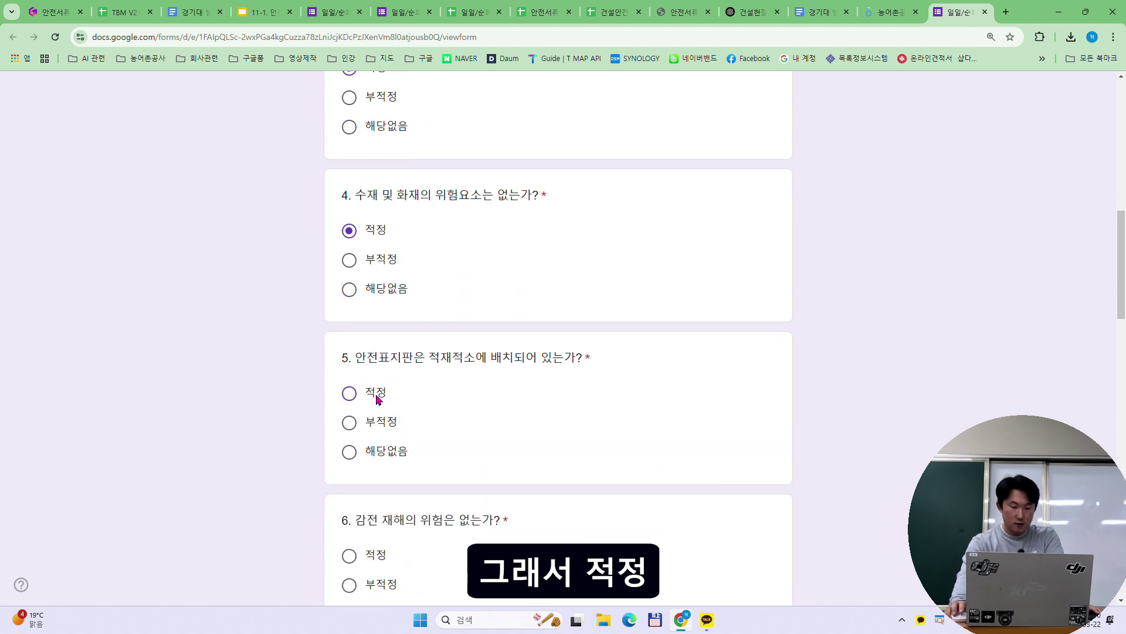
scroll(379, 391, "down", 2)
left_click(371, 444)
scroll(388, 437, "down", 3)
left_click(376, 425)
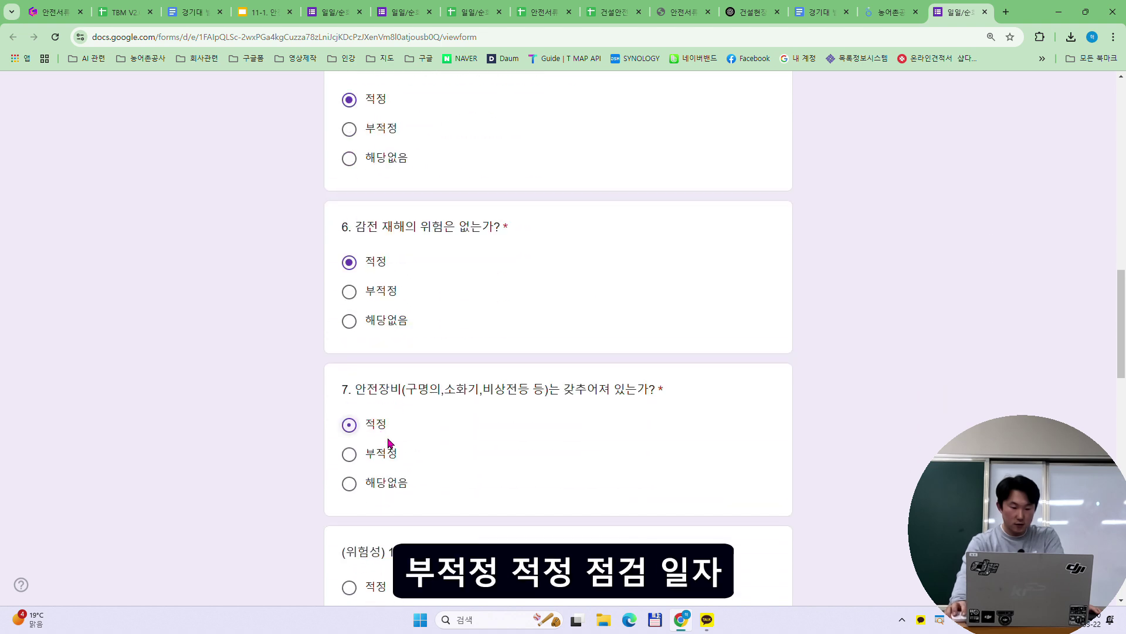
- Answer (위험성) question 1 with 적정 and (위험성) questions 2, 3 and 4 with 부적정
scroll(375, 451, "down", 2)
scroll(375, 469, "down", 4)
left_click(386, 429)
scroll(387, 434, "down", 2)
left_click(379, 472)
scroll(381, 476, "down", 2)
left_click(378, 459)
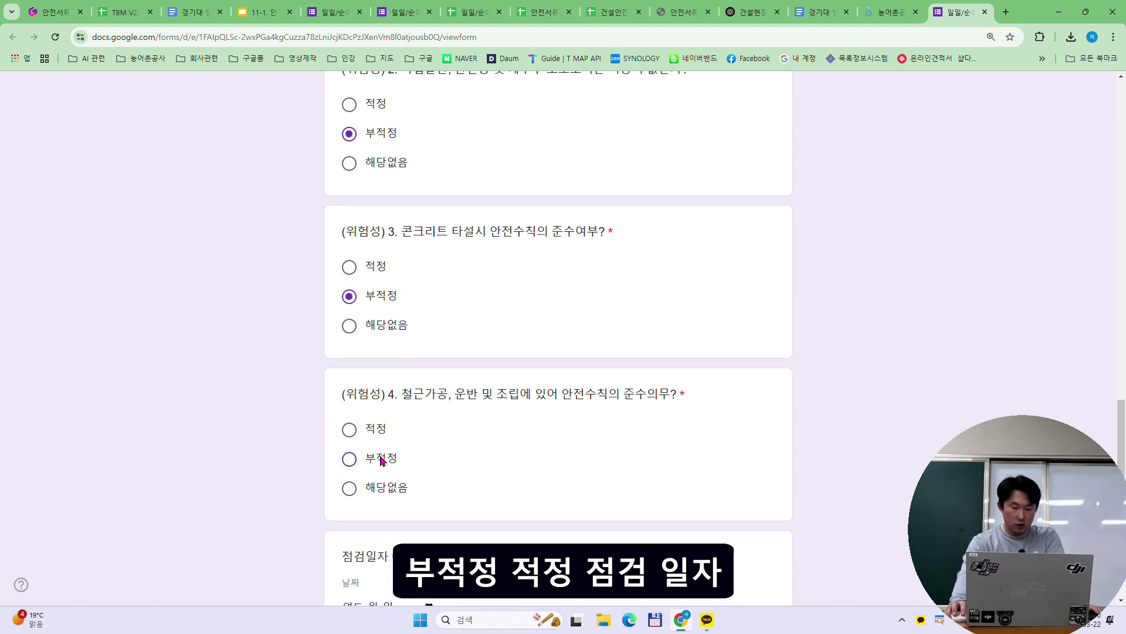
- Set 점검일자 to 2025-03-22 and enter the inspector's name under 점검자
scroll(390, 478, "down", 3)
left_click(429, 432)
left_click(476, 408)
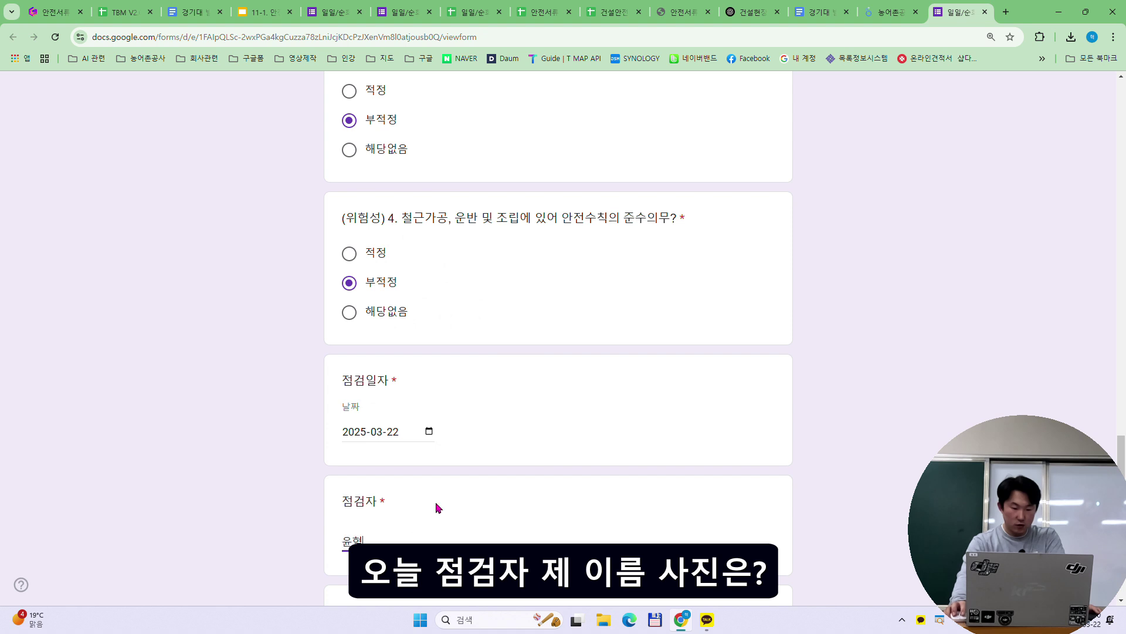
- Upload the photo KakaoTalk_20250321_102829914_02 for 점검사진 and submit the form
scroll(437, 508, "down", 3)
left_click(370, 494)
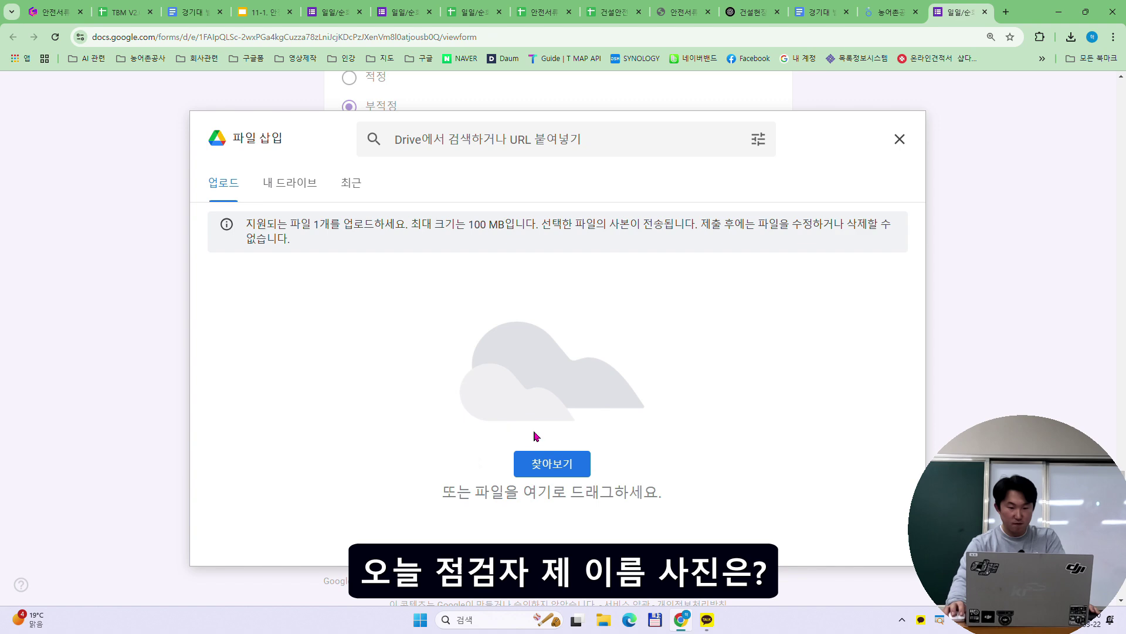
left_click(551, 463)
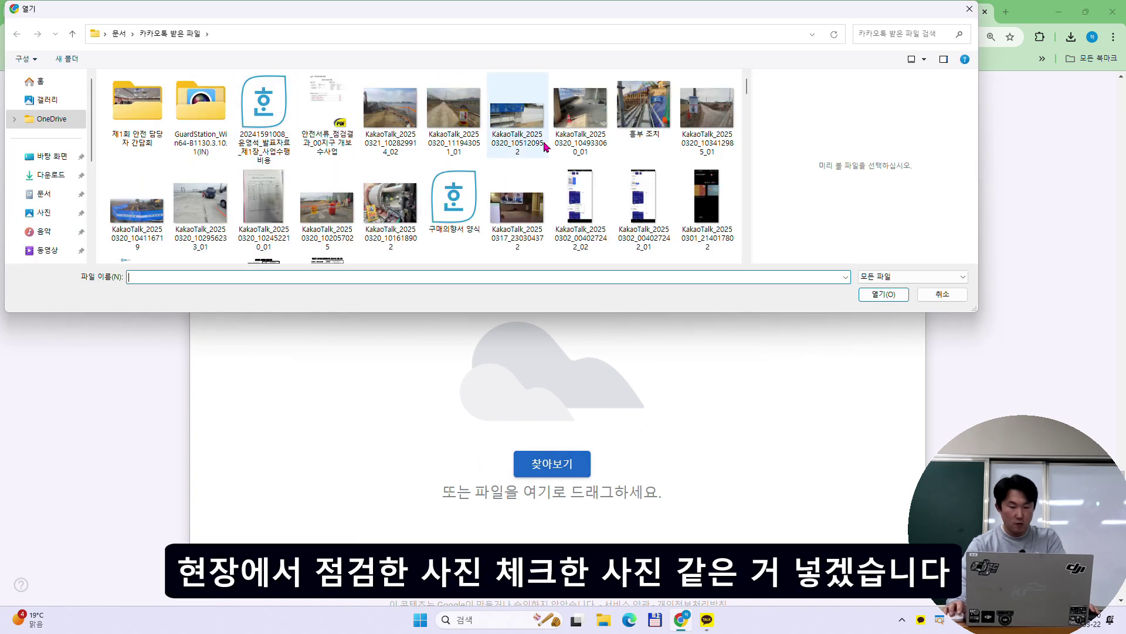
double_click(419, 151)
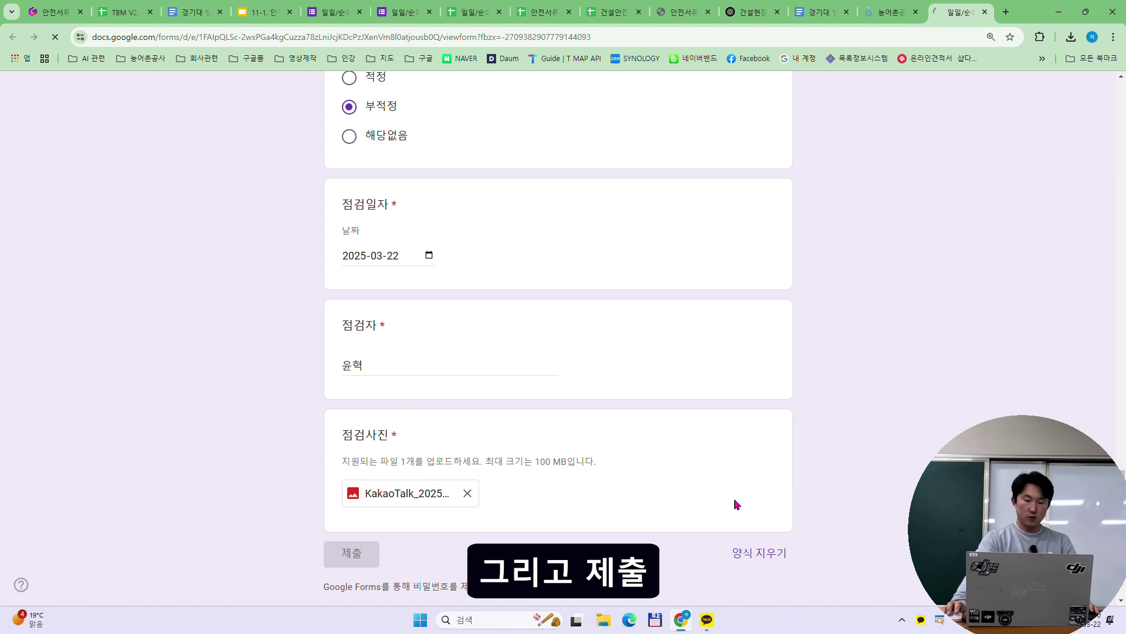
- Examine the submitted answers across row 2 of the response spreadsheet
left_click(473, 12)
left_click(502, 362)
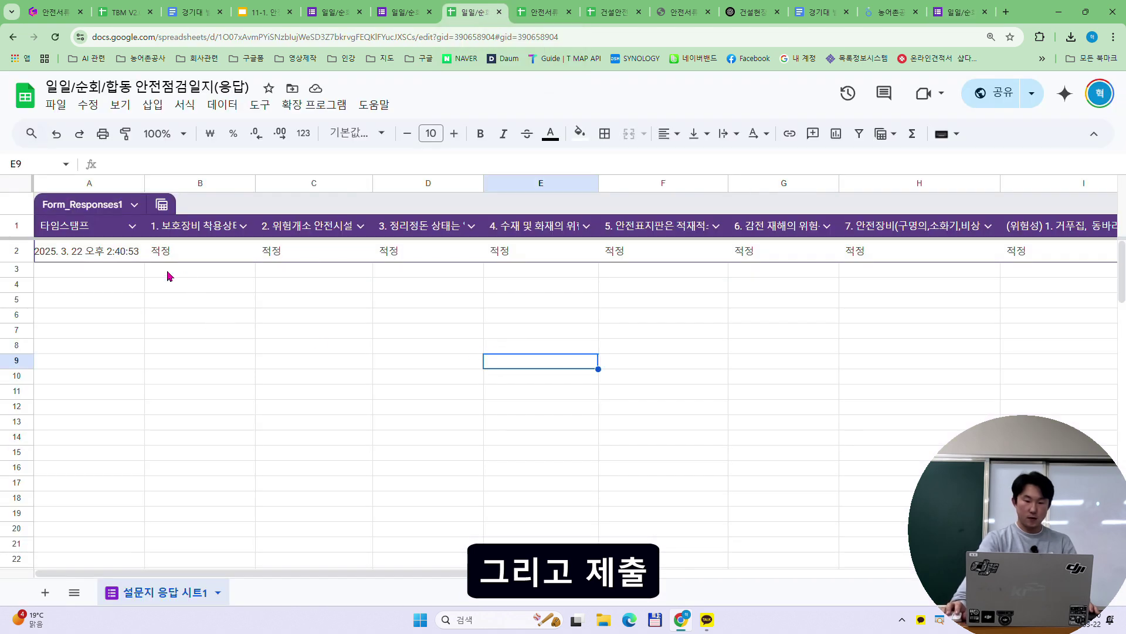
left_click(88, 251)
left_click(200, 251)
key("Right")
key("Right")
key("Right")
key("Right")
key("Right")
key("Right")
key("Right")
key("Right")
key("Right")
key("Right")
key("Right")
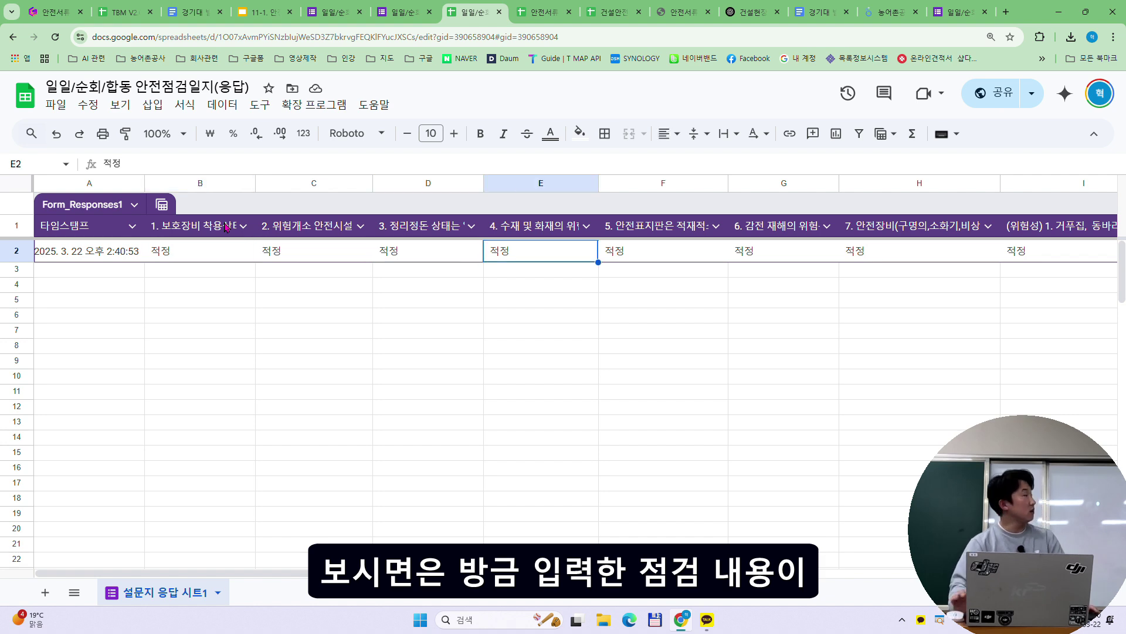
key("Right")
key("Right")
key("Right")
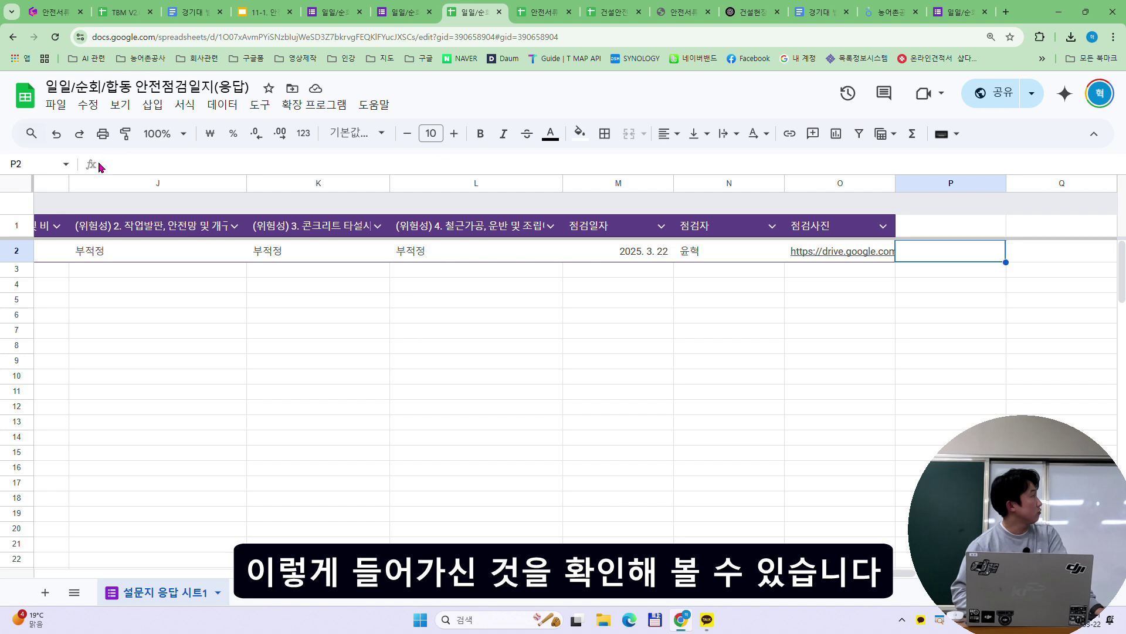
- View the inspection photo linked in the 점검사진 column and return to the response sheet
left_click(871, 254)
left_click(850, 279)
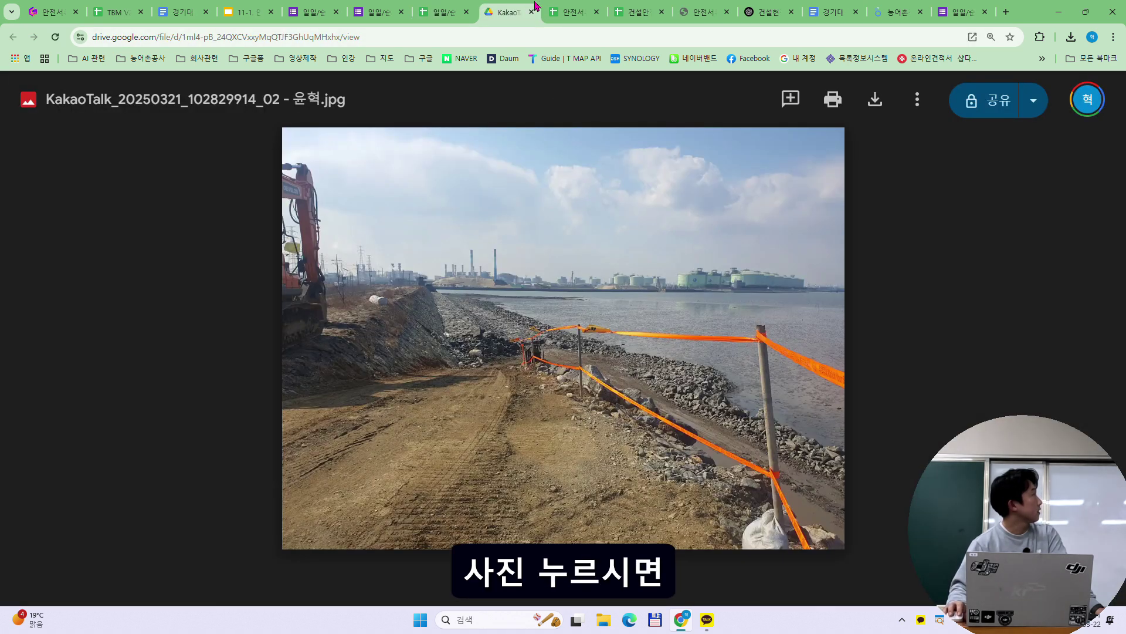
left_click(532, 11)
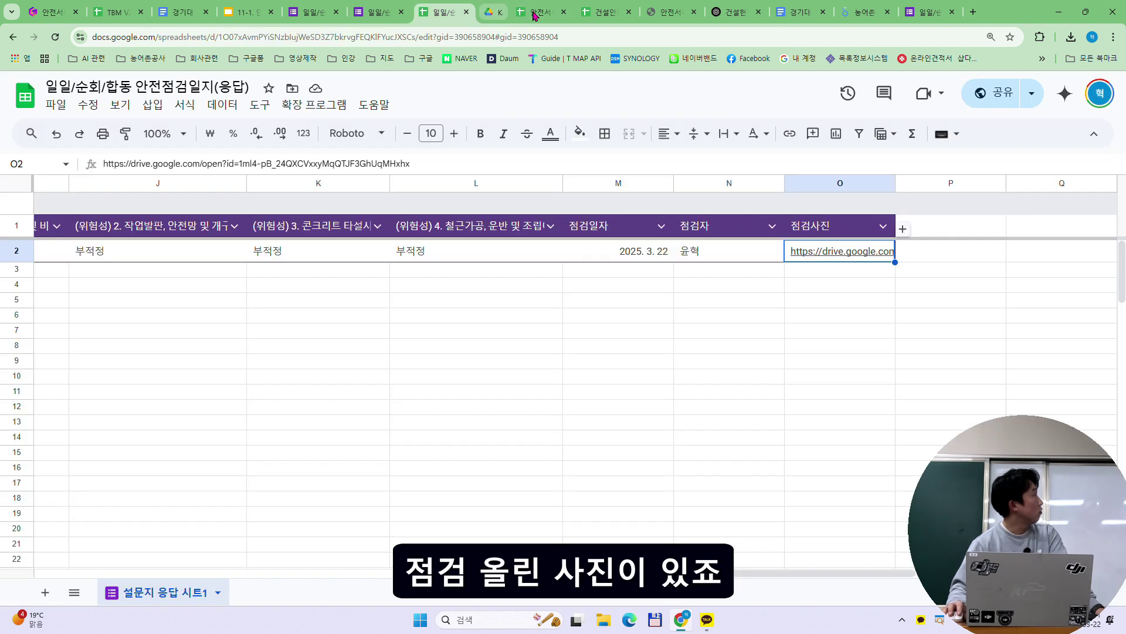
key("Up")
key("Up")
key("Up")
key("Up")
key("Up")
key("Up")
key("Up")
key("Up")
key("Up")
key("Up")
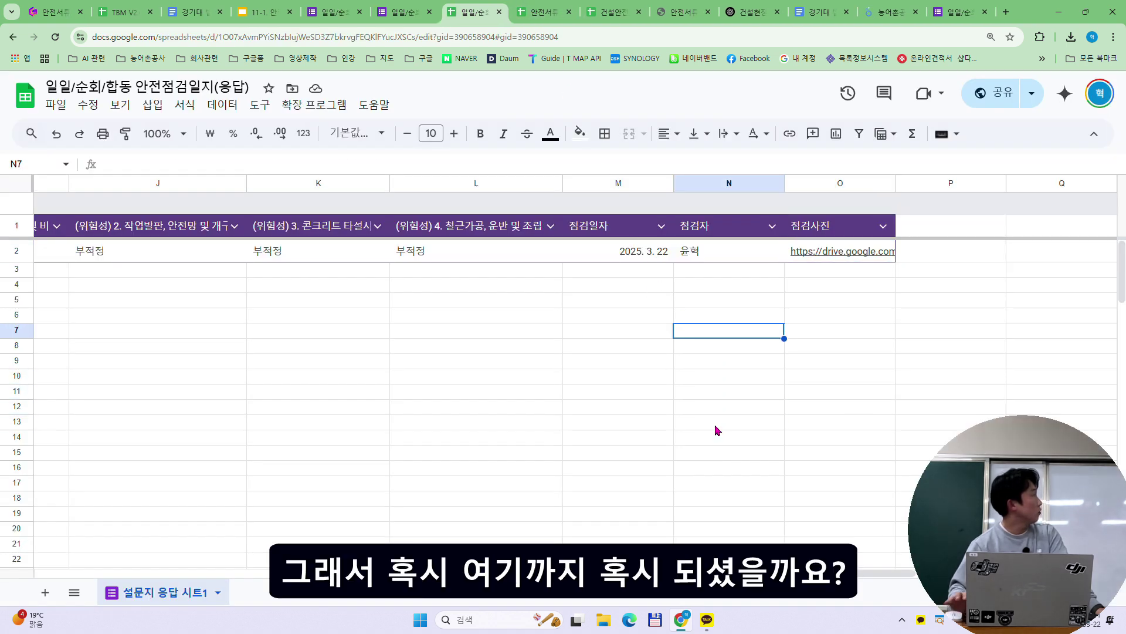
key("Up")
key("Left")
key("Left")
key("Left")
key("Left")
key("Left")
key("Left")
key("Left")
key("Left")
key("Left")
key("Left")
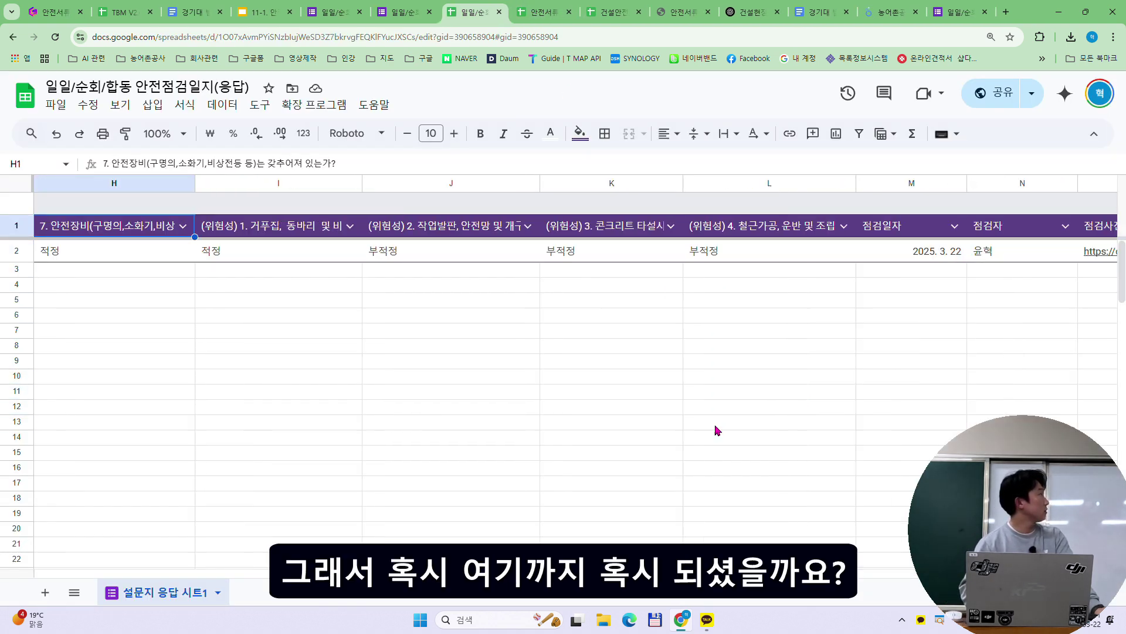
left_click(406, 356)
key("Up")
key("Up")
key("Up")
key("Up")
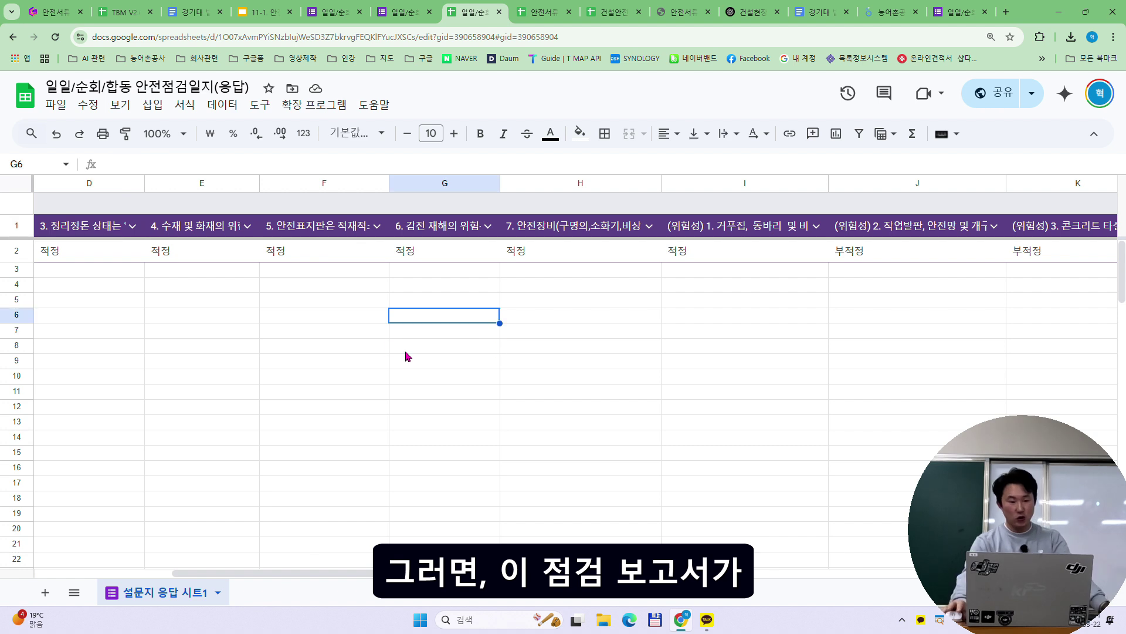
key("Up")
key("Up")
key("Up")
key("Left")
key("Left")
key("Left")
key("Left")
key("Left")
key("Left")
key("Right")
key("Right")
key("Right")
key("Right")
key("Right")
key("Right")
key("Right")
key("Left")
key("Left")
key("Left")
key("Left")
key("Left")
key("Left")
key("Left")
key("Right")
key("Right")
key("Right")
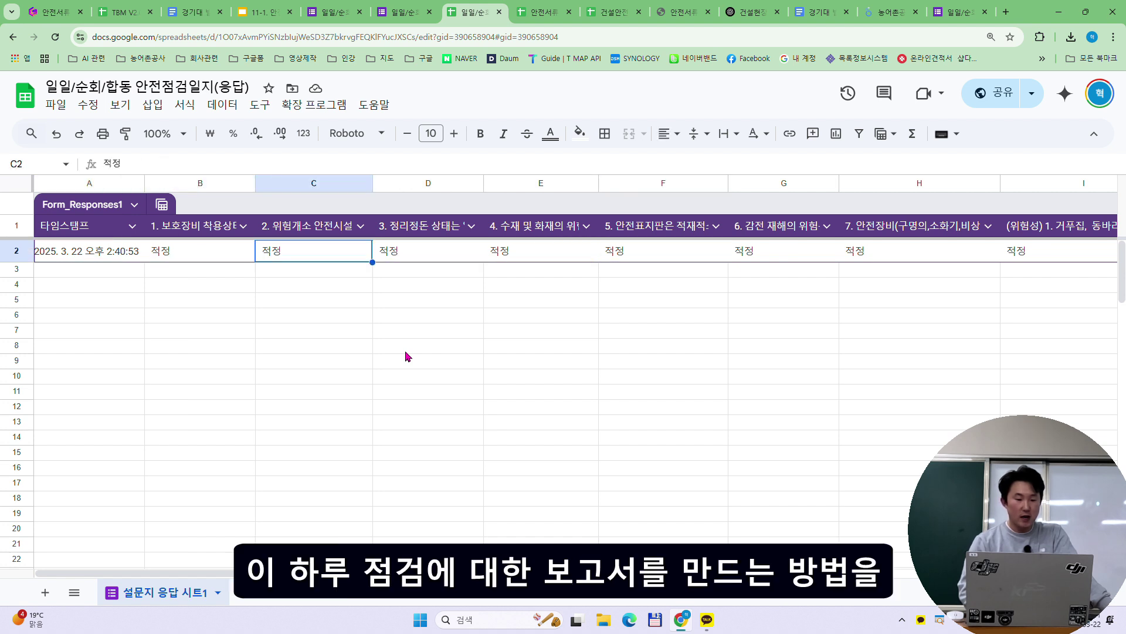
- Examine the remaining answers in row 2 of the response sheet through to the 점검사진 column
key("Right")
key("Right")
key("Right")
key("Right")
key("Right")
key("Right")
key("Right")
key("Right")
key("Right")
key("Right")
key("Right")
key("Right")
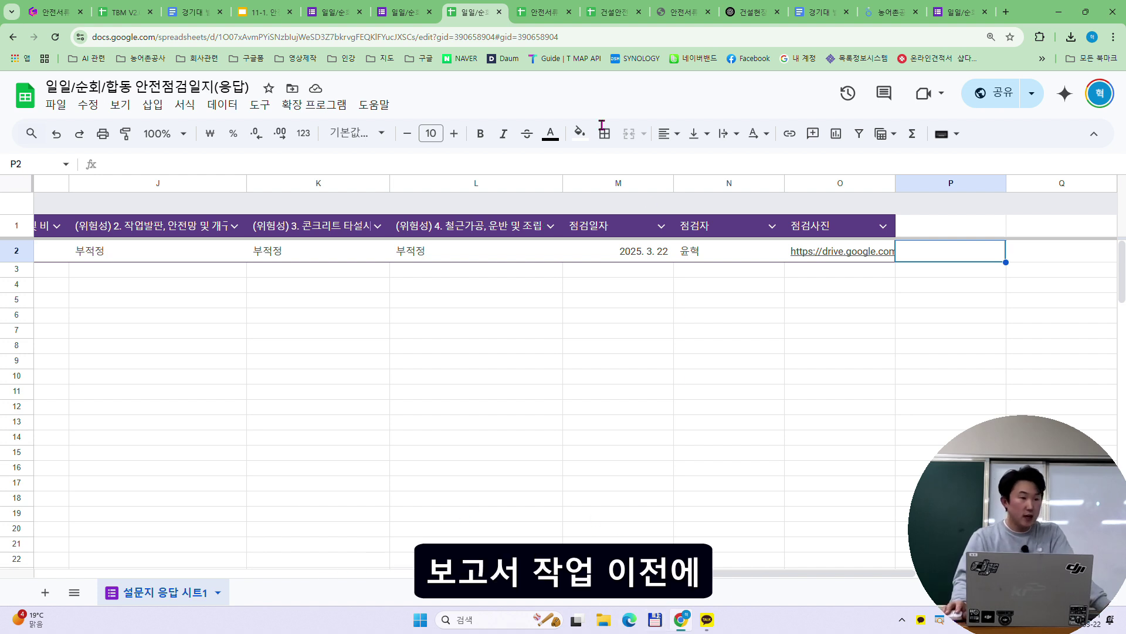
- Open the 안전점검 일지 presentation from its link in the 경기대 발표 전달자료 document
left_click(263, 13)
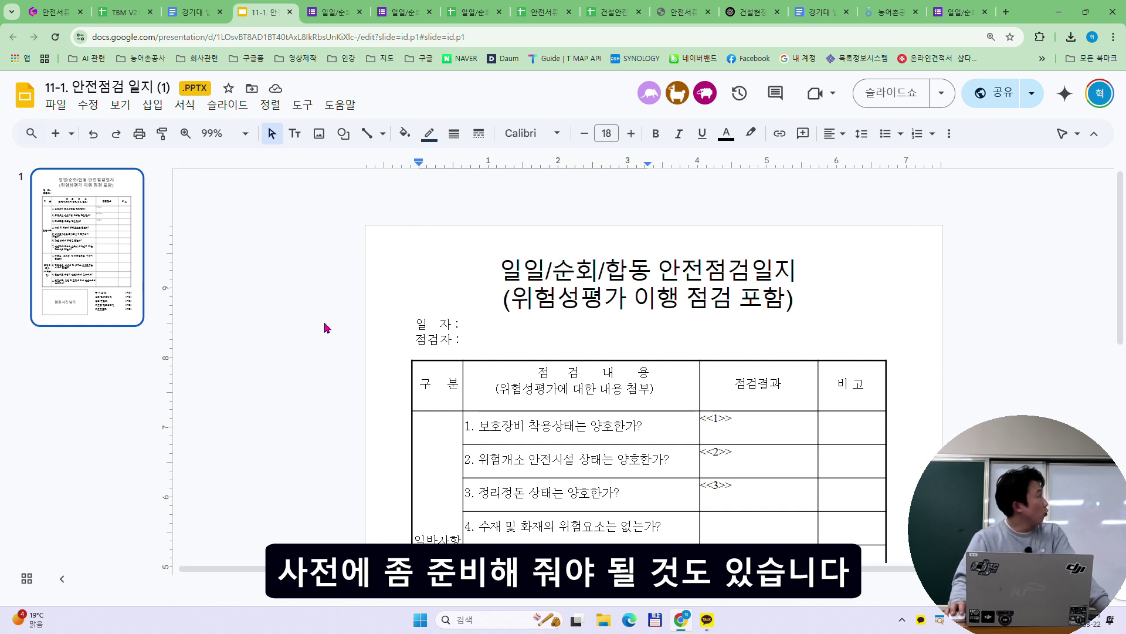
left_click(199, 13)
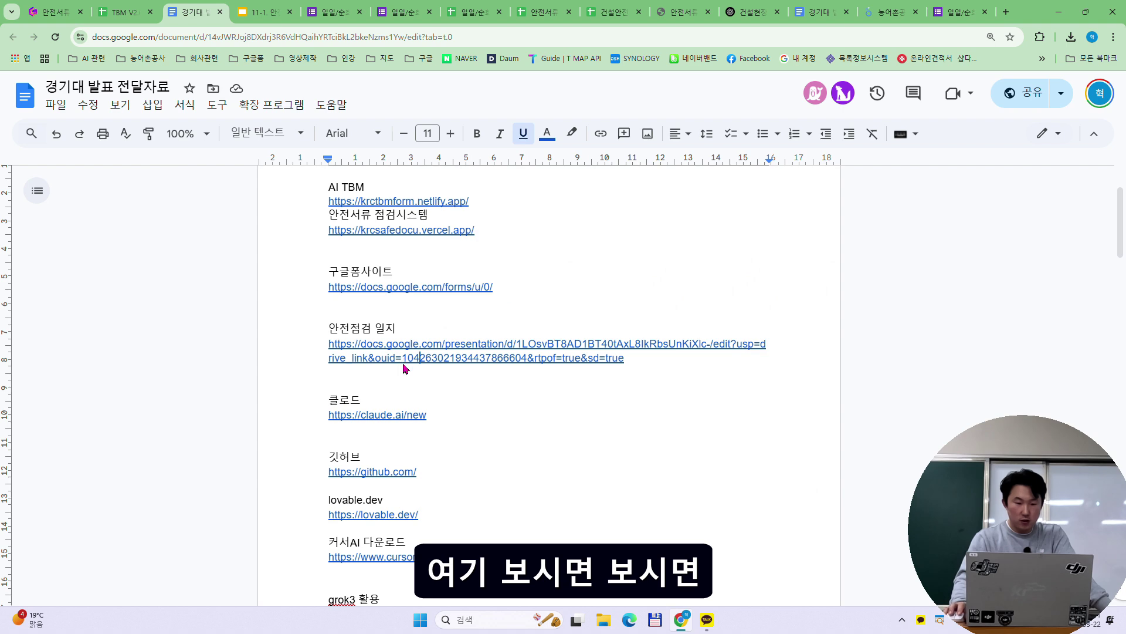
left_click(433, 385)
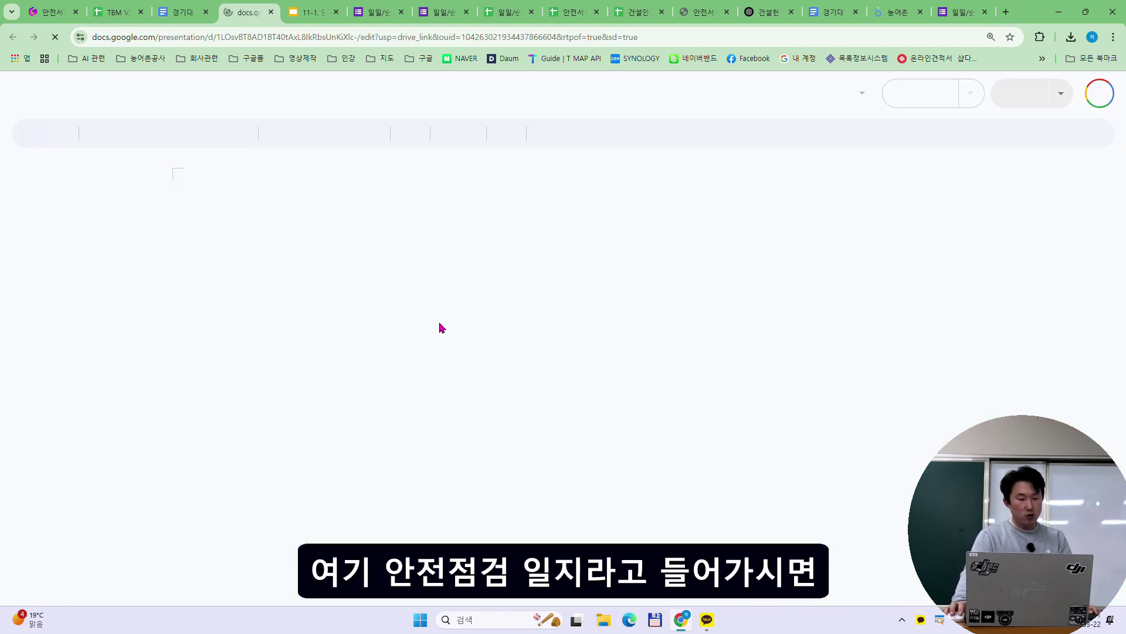
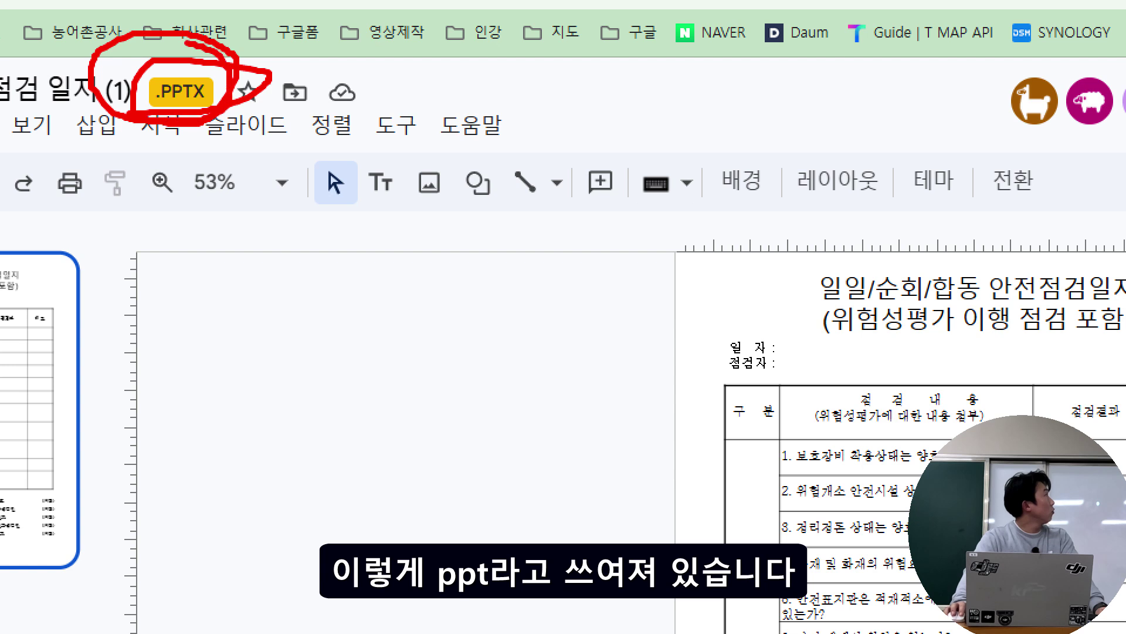
left_click(61, 105)
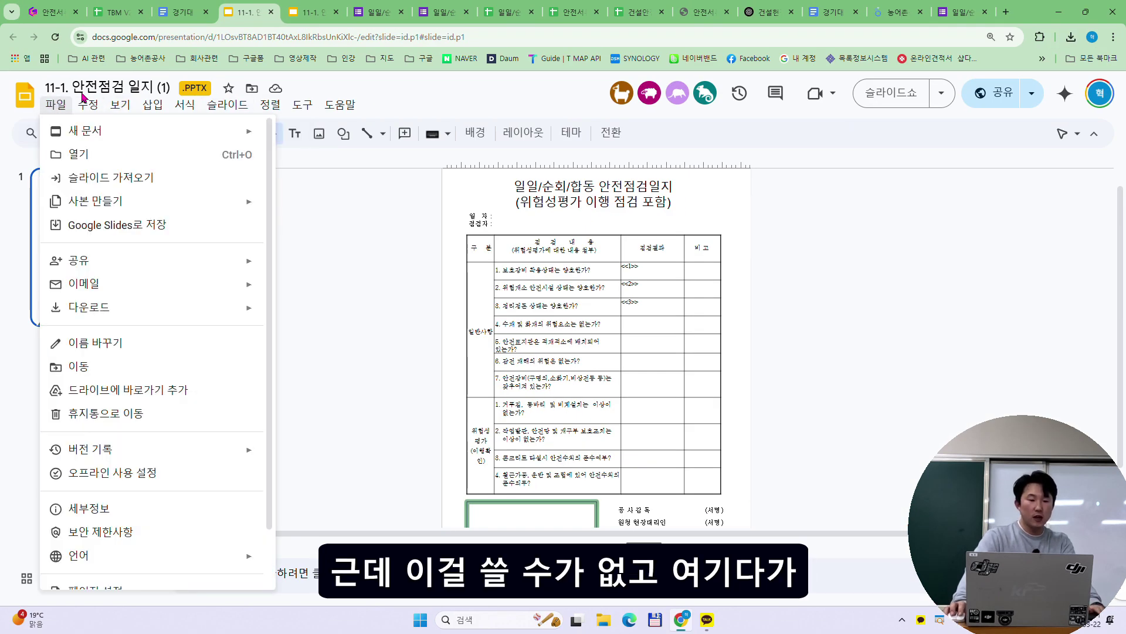
mouse_move(75, 205)
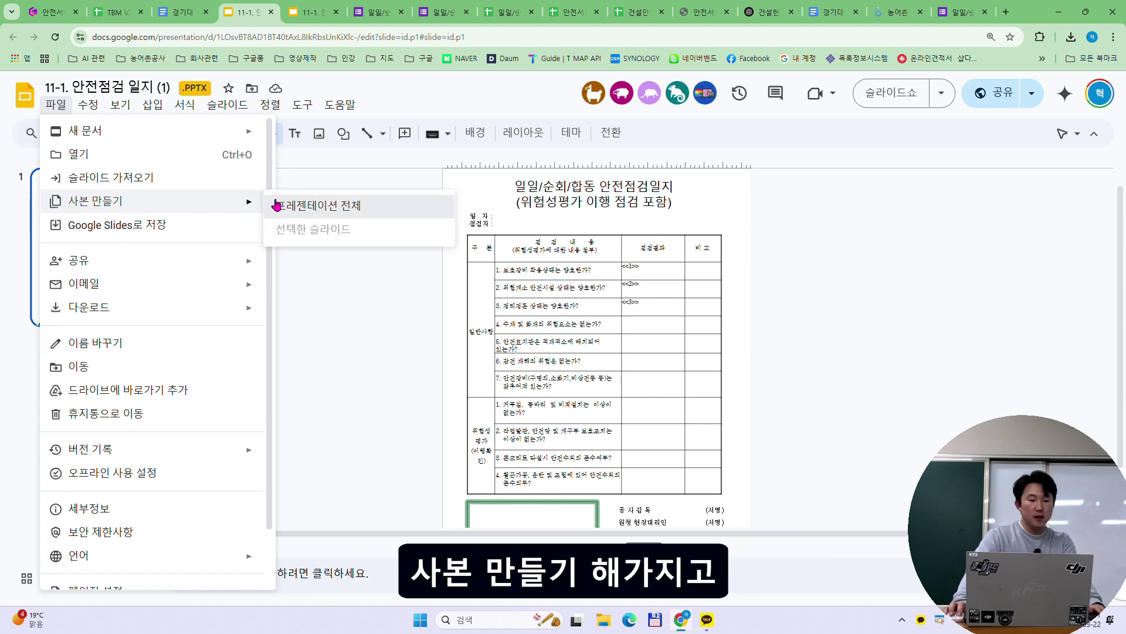
left_click(350, 206)
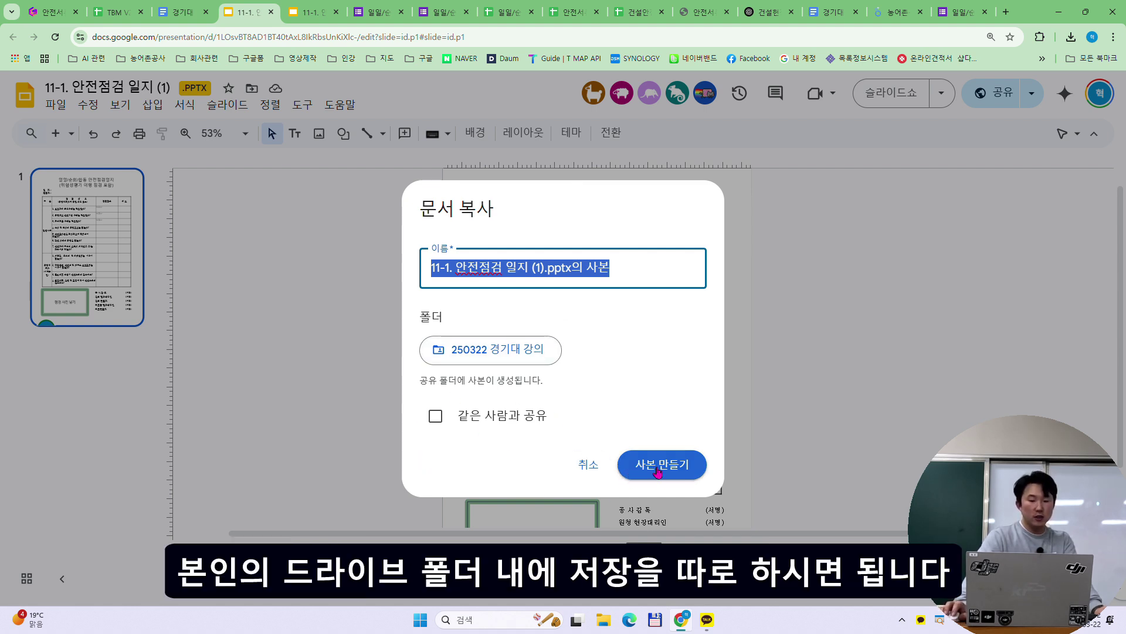
left_click(588, 464)
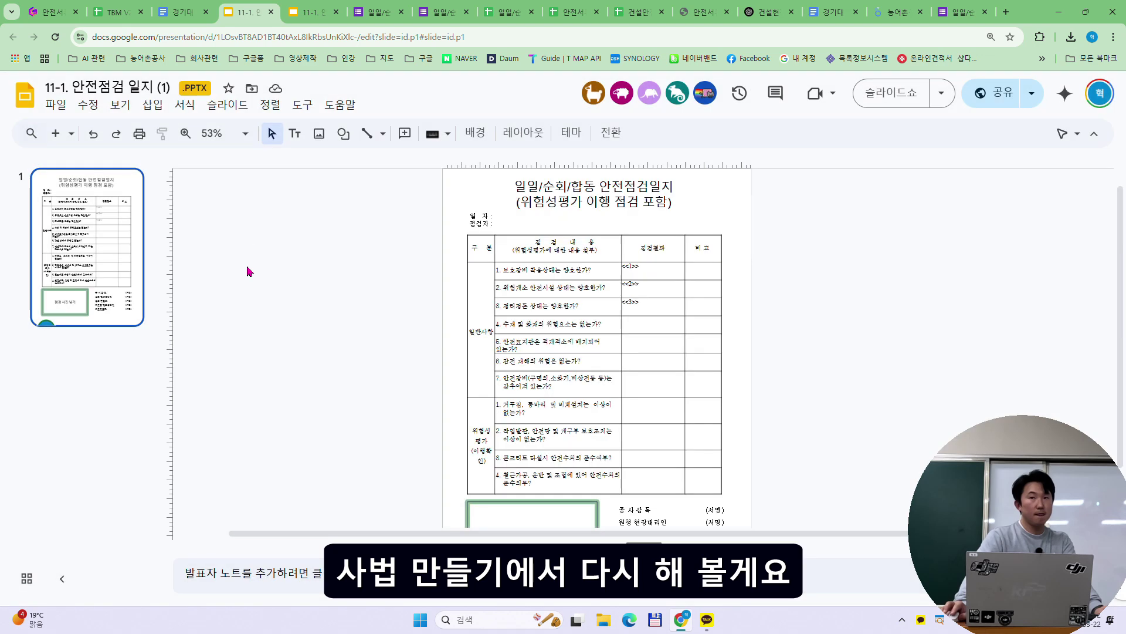
left_click(56, 106)
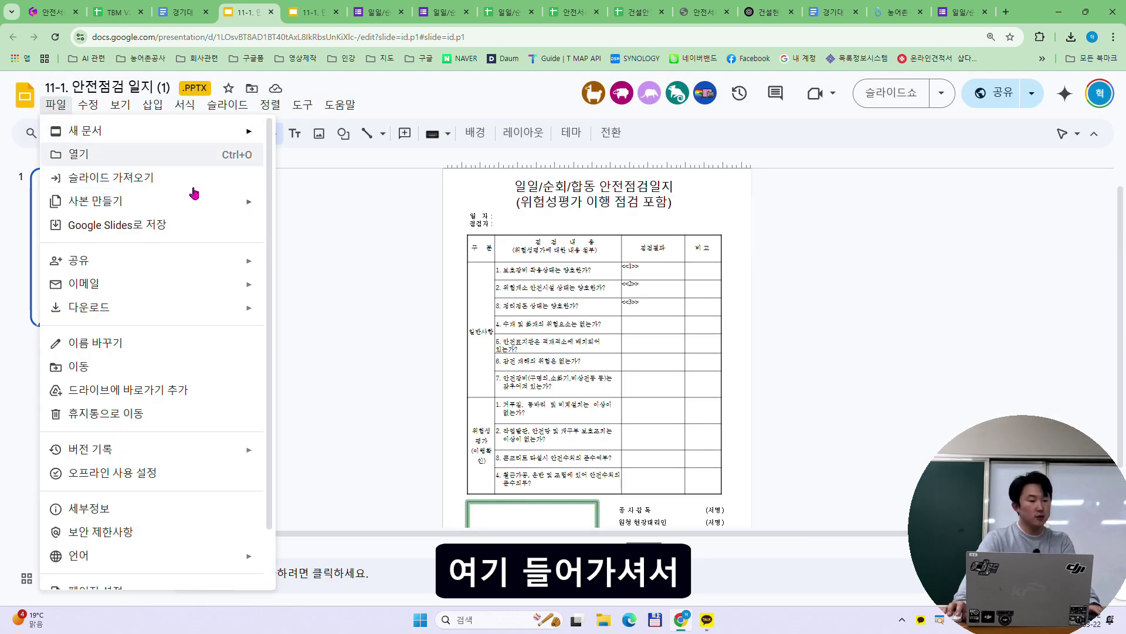
left_click(152, 176)
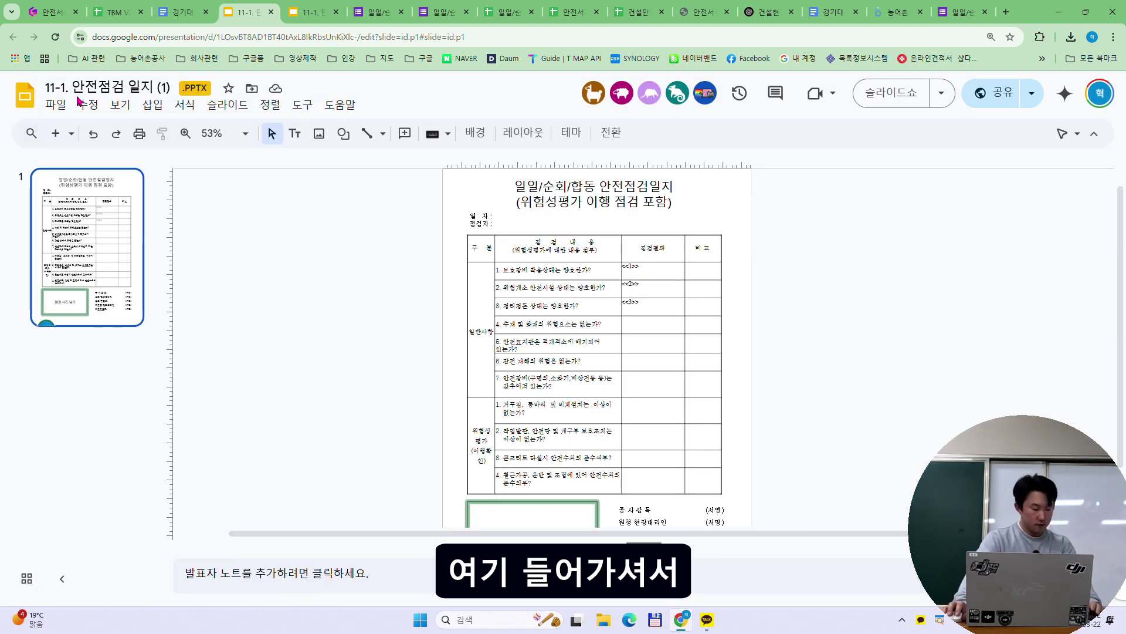
left_click(57, 105)
mouse_move(85, 210)
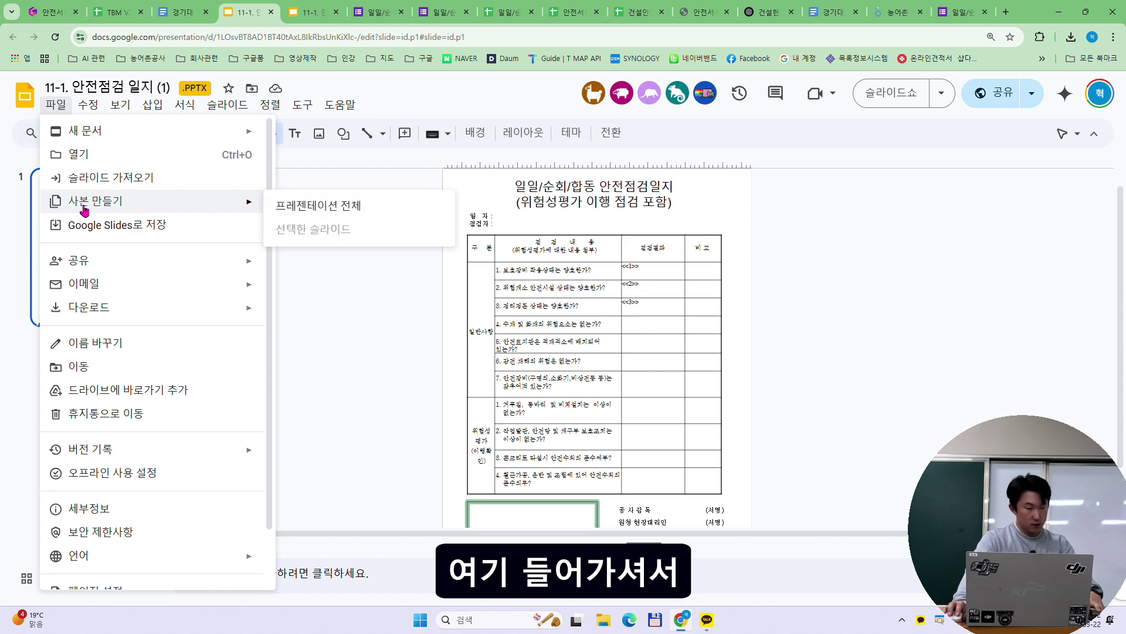
left_click(306, 206)
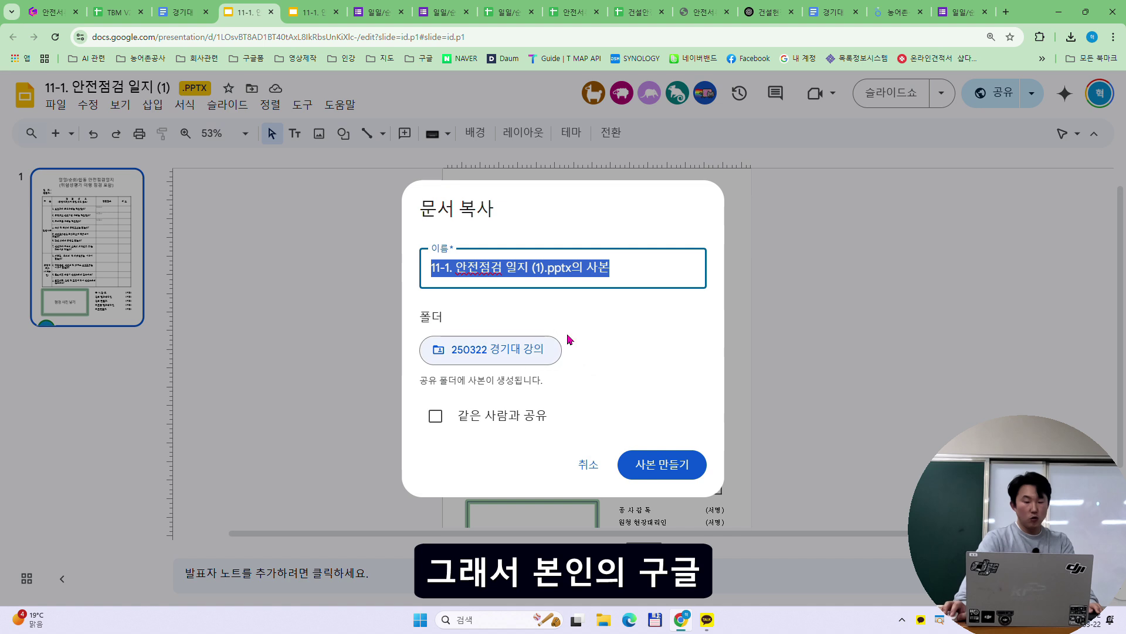
left_click(594, 466)
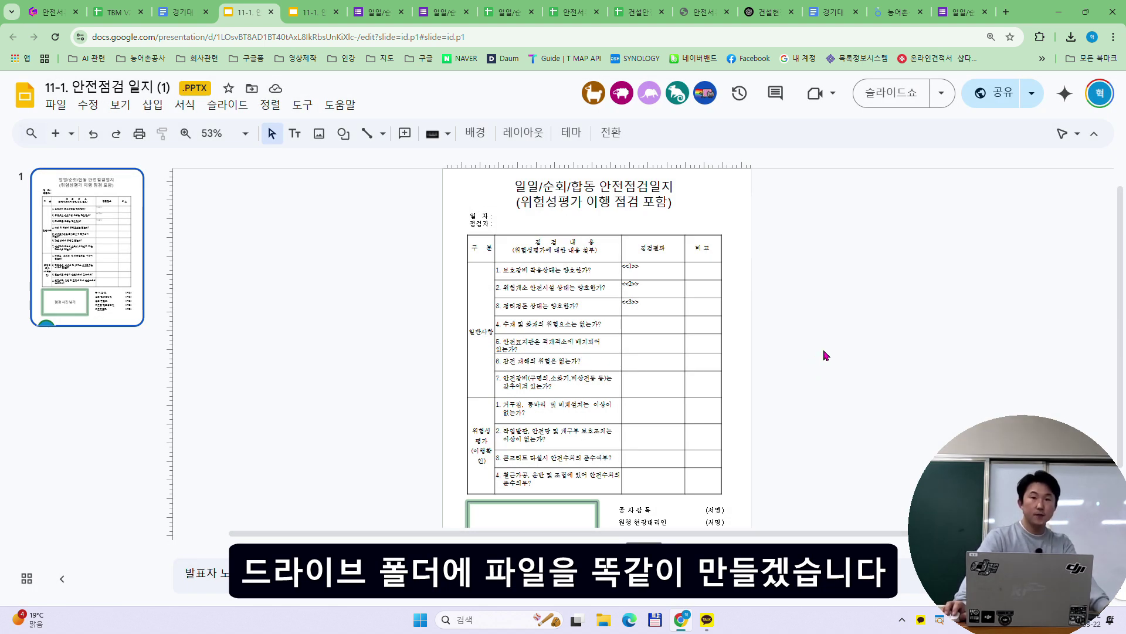
- Save the 11-1. 안전점검 일지 (1) PPTX file in Google Slides format
scroll(823, 350, "up", 3)
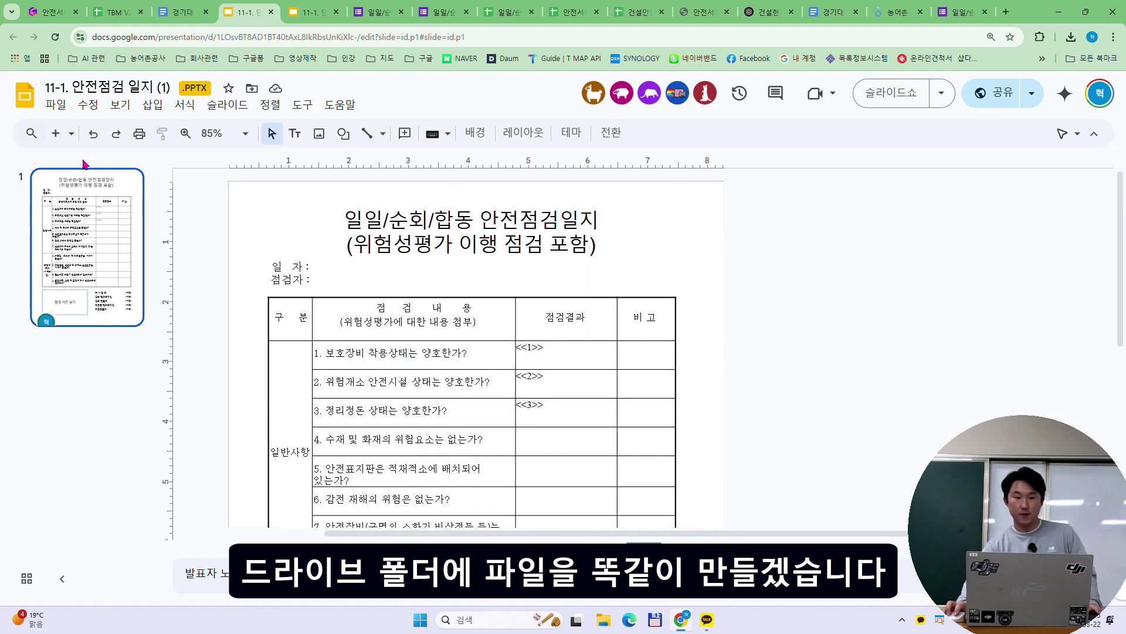
left_click(60, 109)
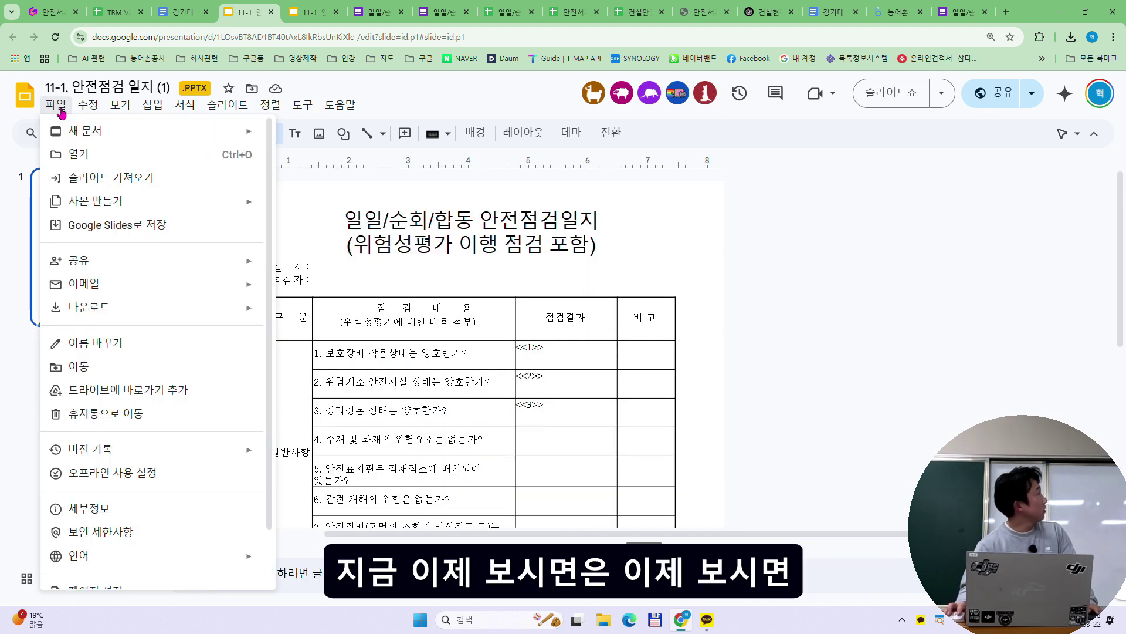
left_click(74, 225)
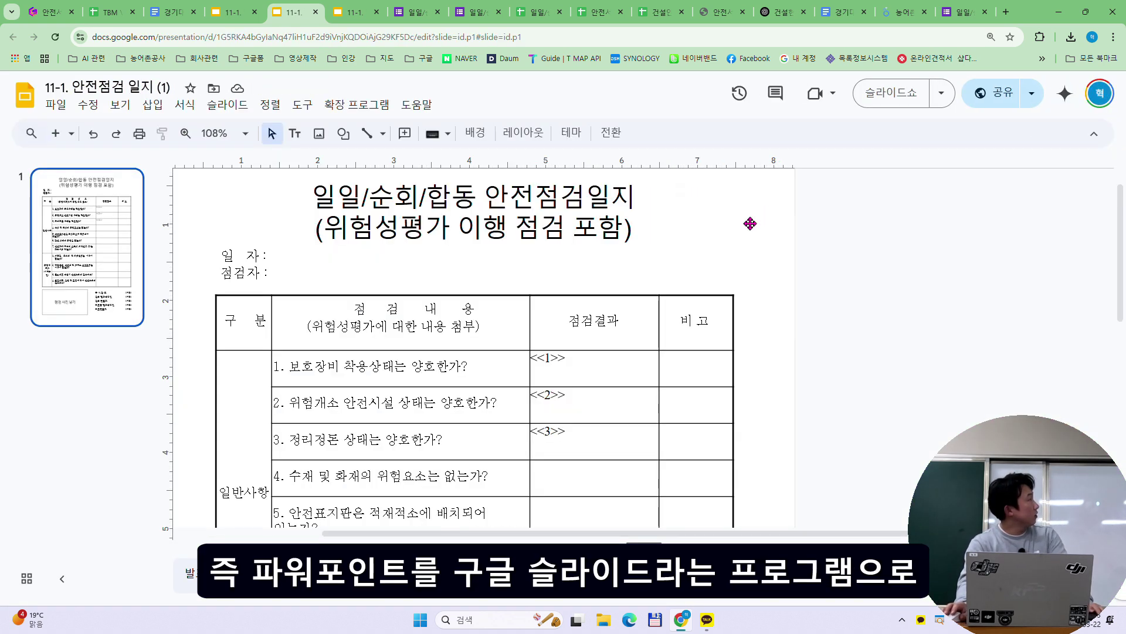
scroll(737, 219, "up", 2, "ctrl")
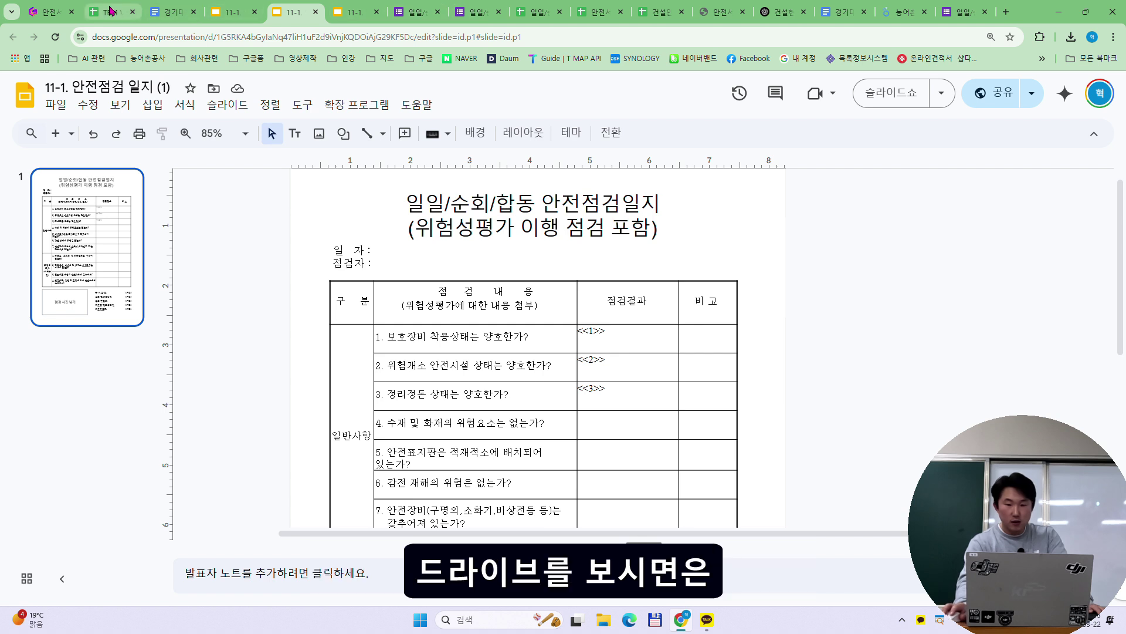
- Switch to Google Drive and open the 250322 경기대 강의 folder inside 업무공유
left_click(1004, 12)
left_click(420, 58)
left_click(430, 85)
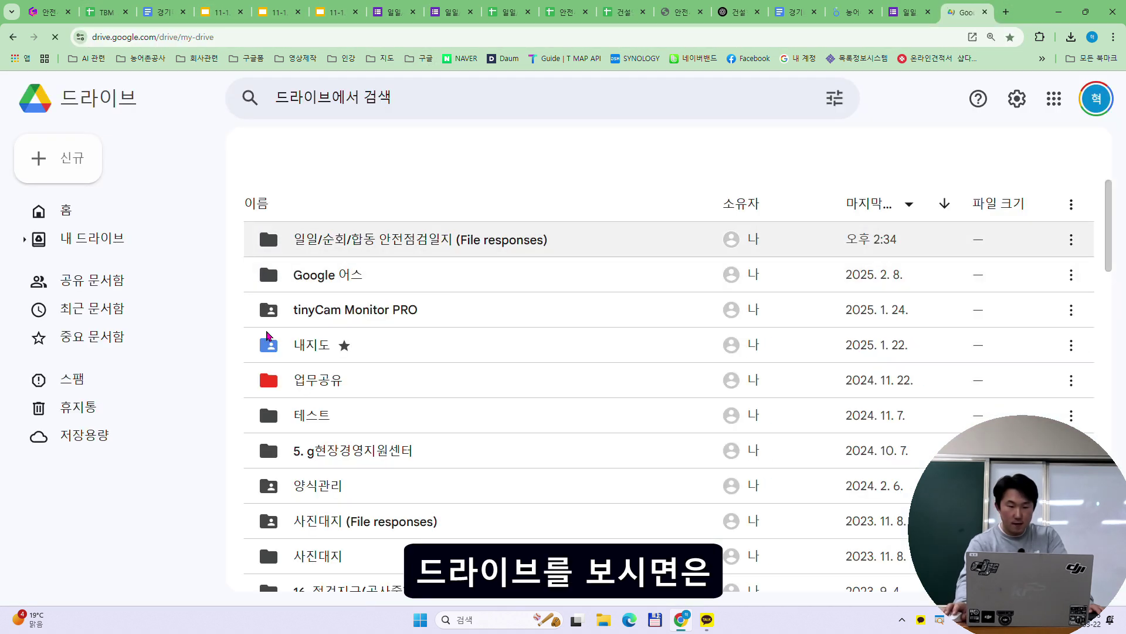
double_click(318, 425)
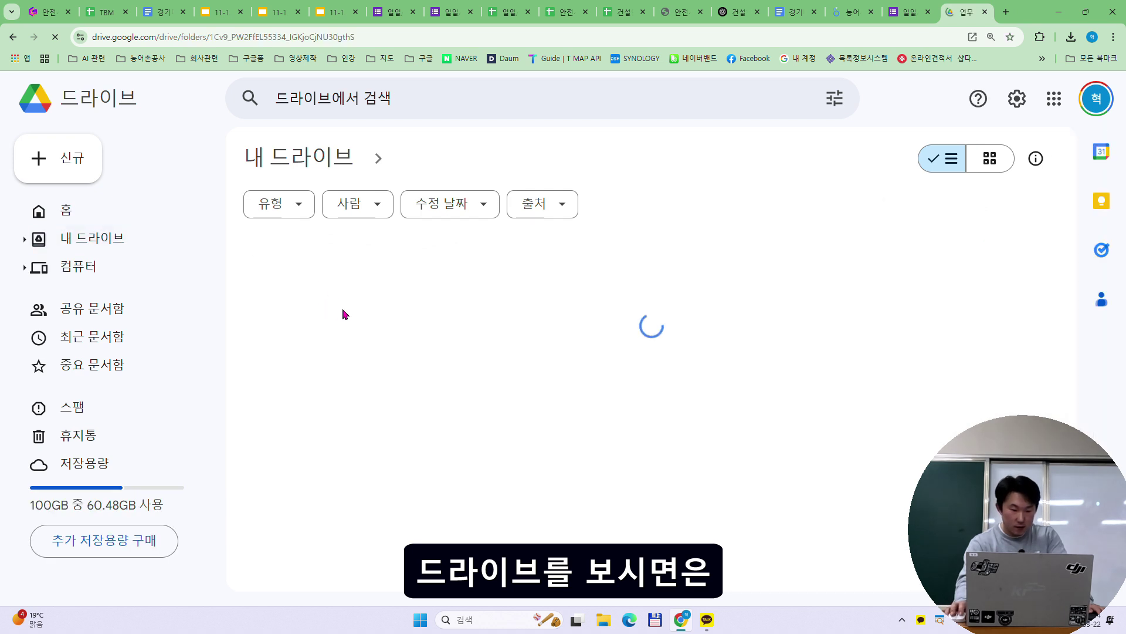
double_click(343, 286)
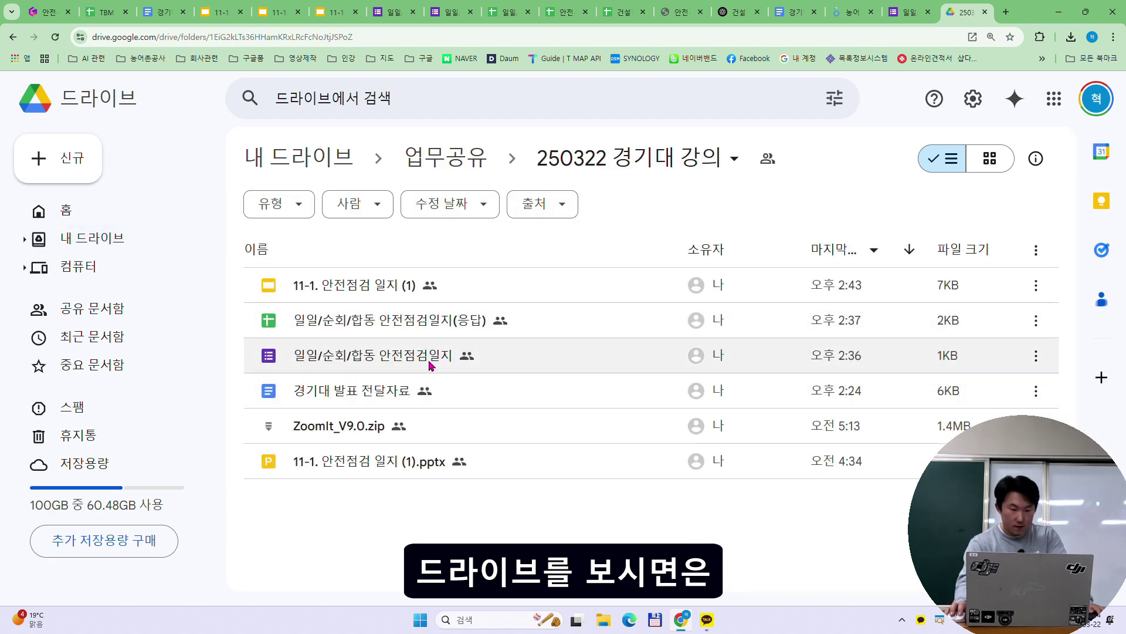
- Examine the inspection log files in the folder: the original PPTX, the Slides version, the response sheet and the form
left_click(379, 470)
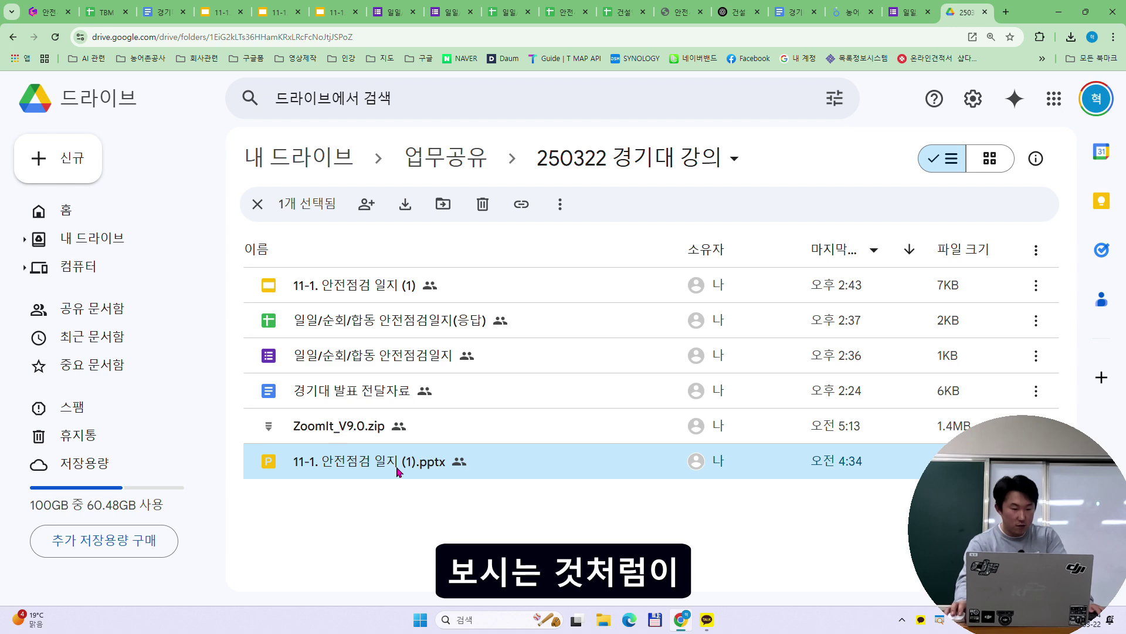
key("ctrl+1")
left_click_drag(396, 472, 494, 456)
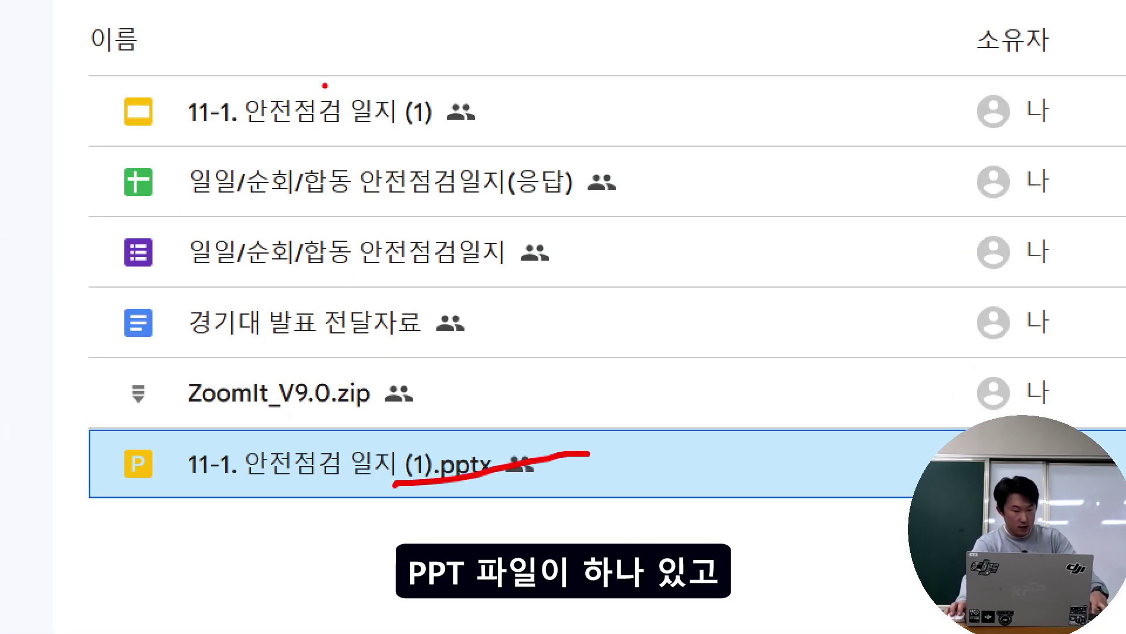
mouse_move(131, 124)
left_mouse_down()
mouse_move(520, 100)
mouse_move(111, 79)
mouse_move(254, 130)
mouse_move(544, 103)
mouse_move(111, 71)
left_mouse_up()
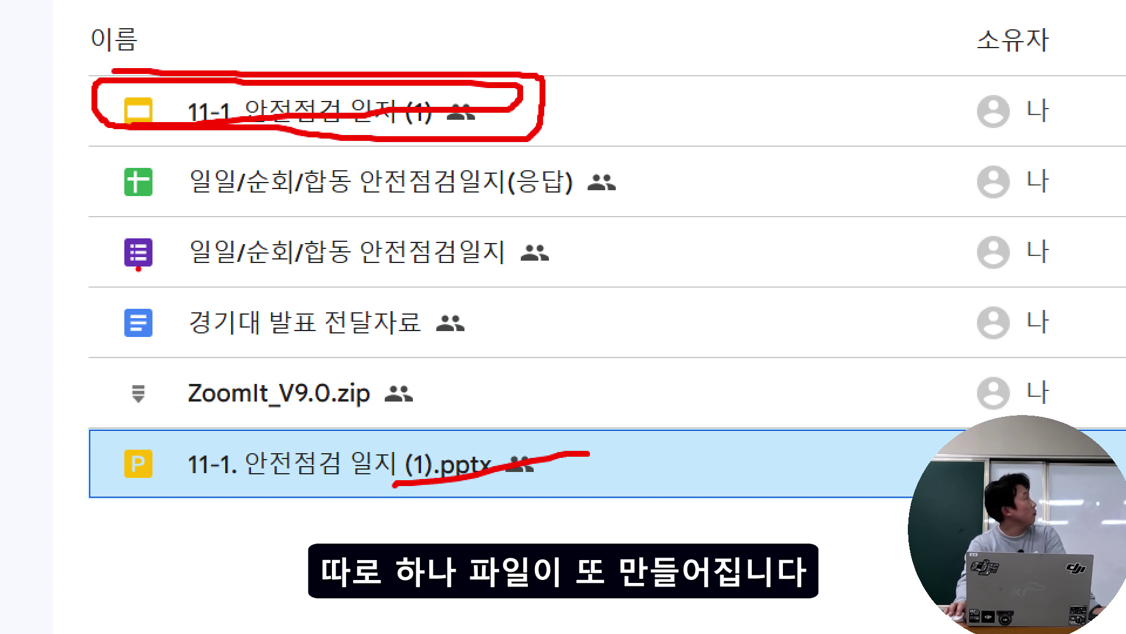
mouse_move(110, 213)
left_mouse_down()
mouse_move(643, 212)
mouse_move(616, 155)
mouse_move(396, 163)
mouse_move(109, 229)
left_mouse_up()
mouse_move(91, 281)
left_mouse_down()
mouse_move(415, 280)
mouse_move(587, 252)
mouse_move(154, 239)
mouse_move(91, 296)
left_mouse_up()
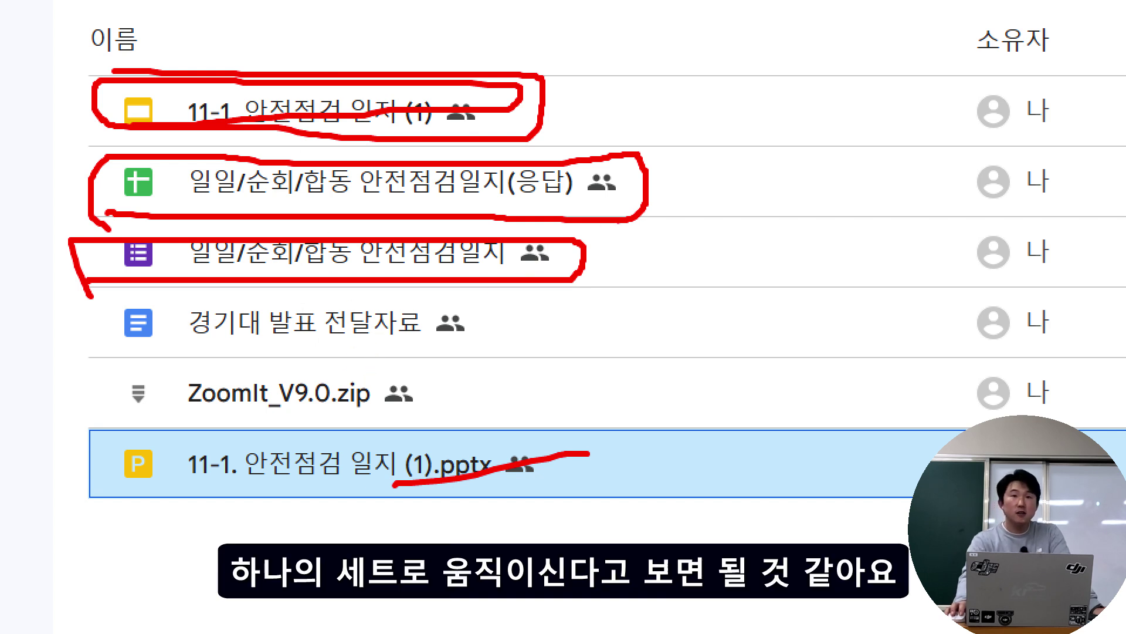
mouse_move(267, 531)
left_mouse_down()
mouse_move(130, 577)
mouse_move(135, 587)
left_mouse_up()
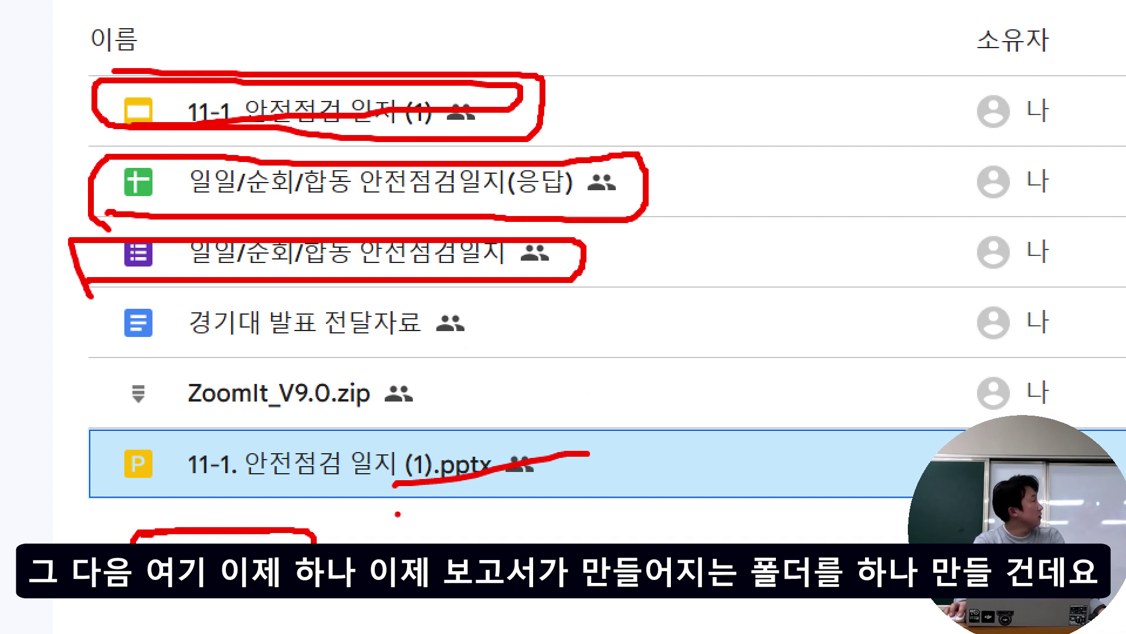
key("Escape")
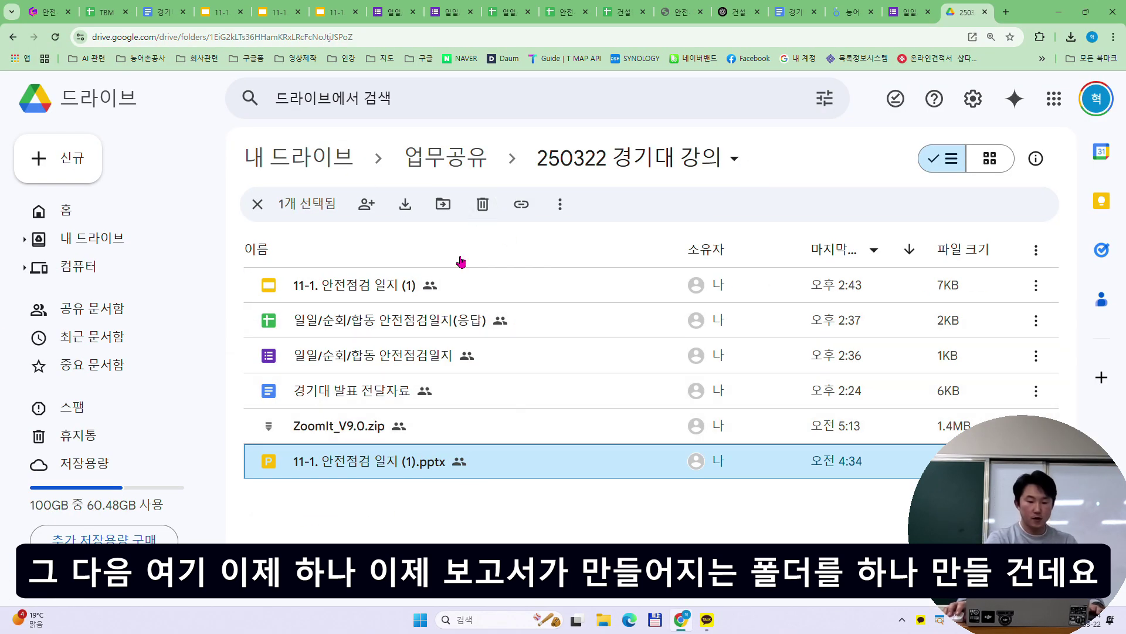
- Create a new folder named 안전점검일지 in the 250322 경기대 강의 folder
left_click(95, 170)
left_click(139, 151)
type("ㅇ")
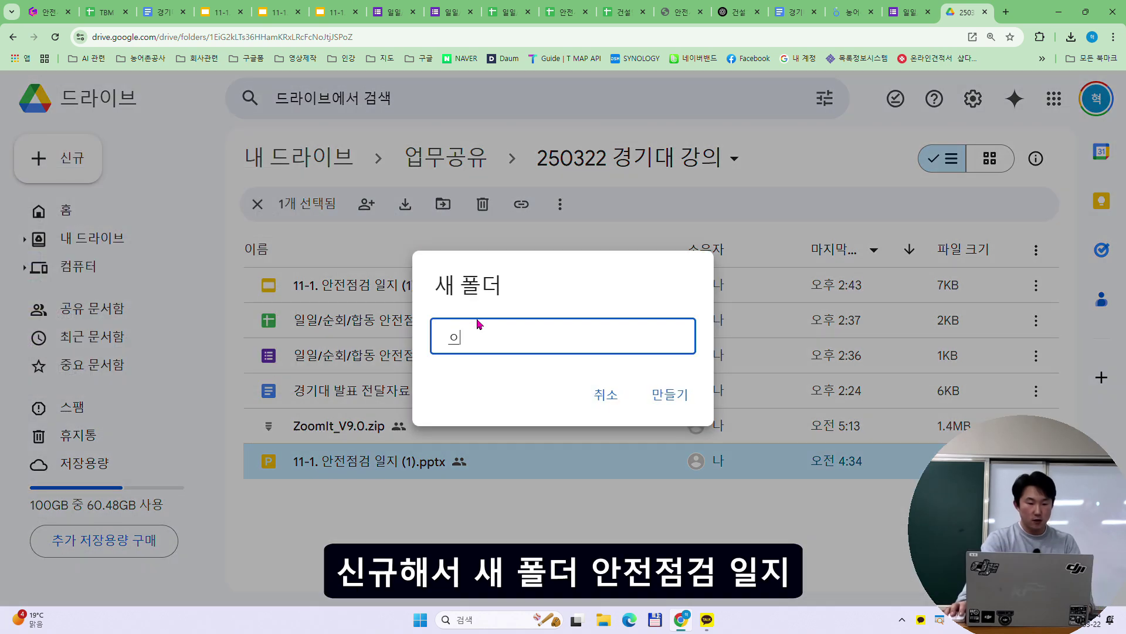
type("전점검이ㄹㅣ")
key("F12")
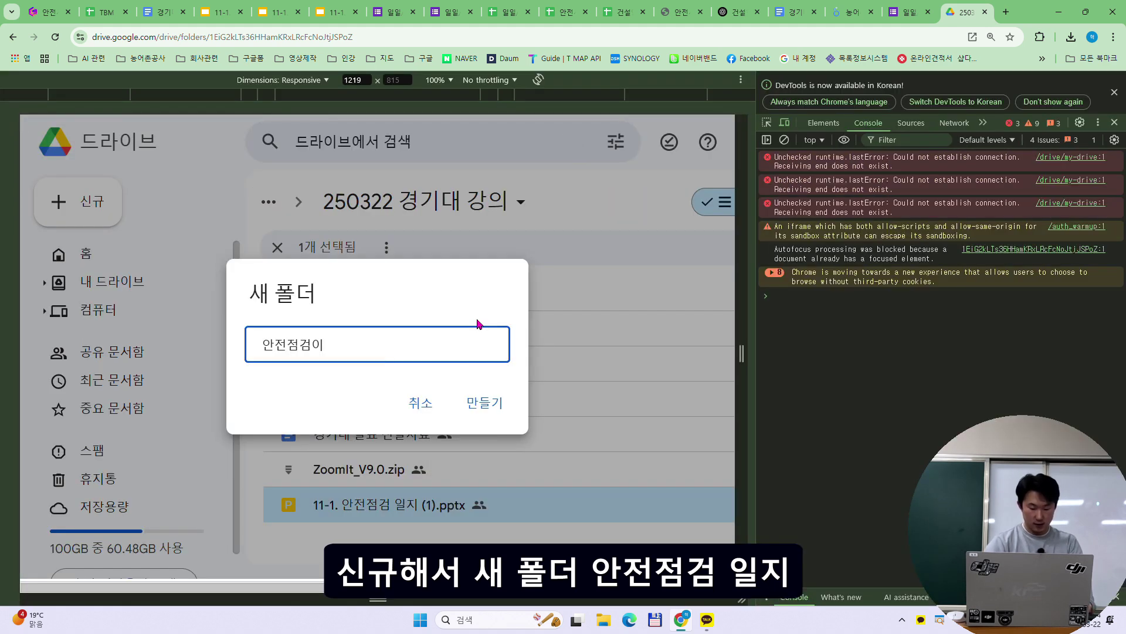
key("F12")
key("BackSpace")
type("일지")
left_click(684, 397)
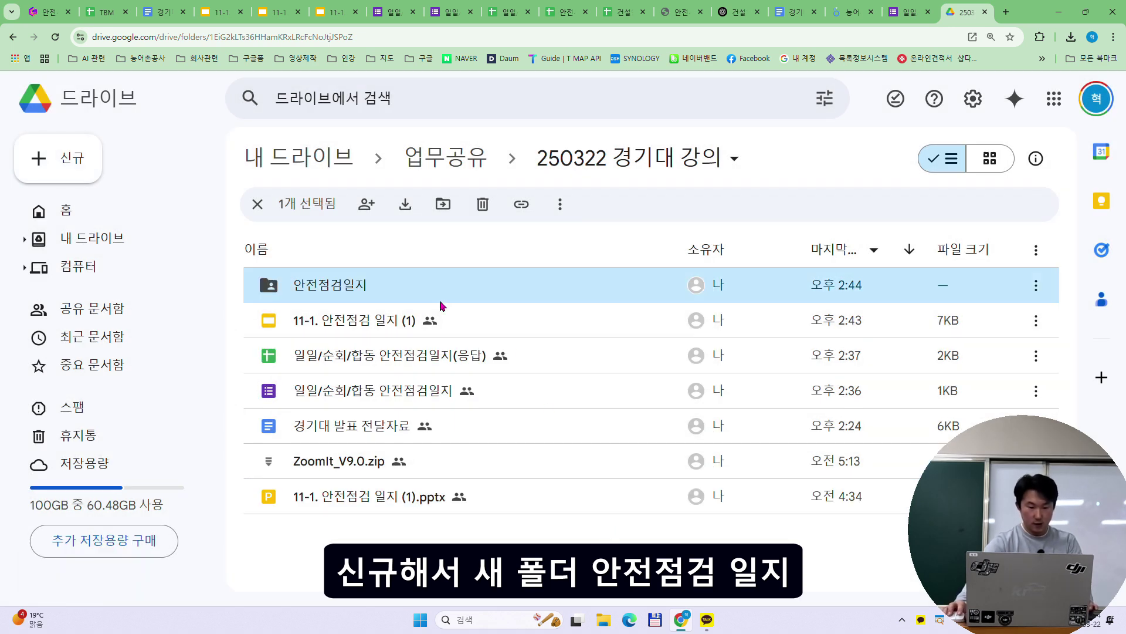
right_click(403, 291)
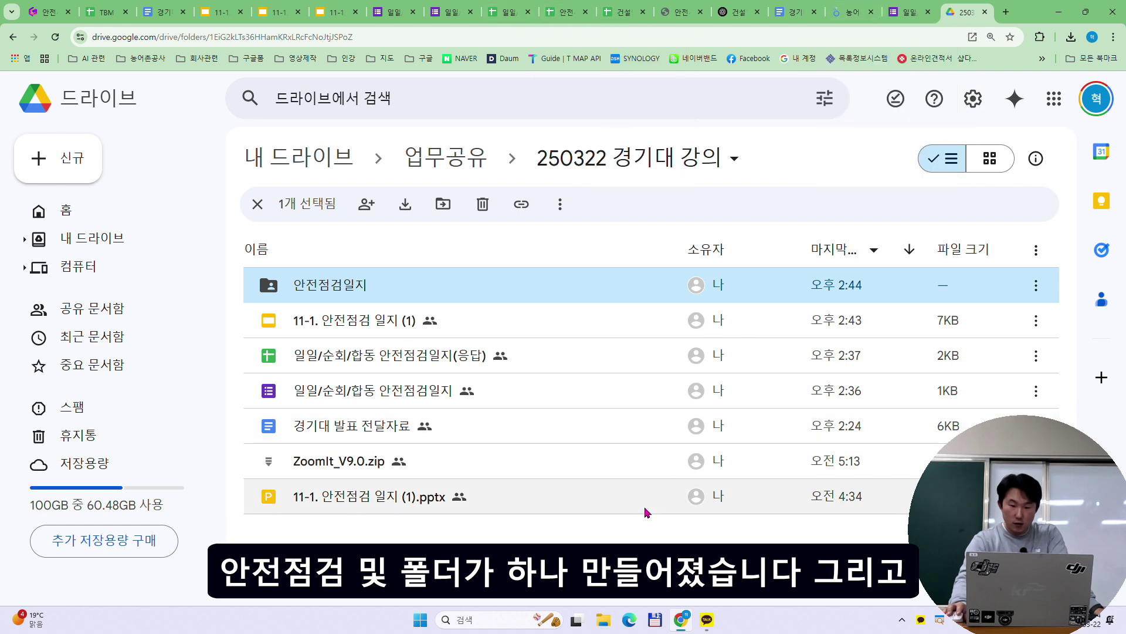
- View the Google Slides file 11-1. 안전점검 일지 (1) from the folder and return to the form's response sheet
left_click(347, 323)
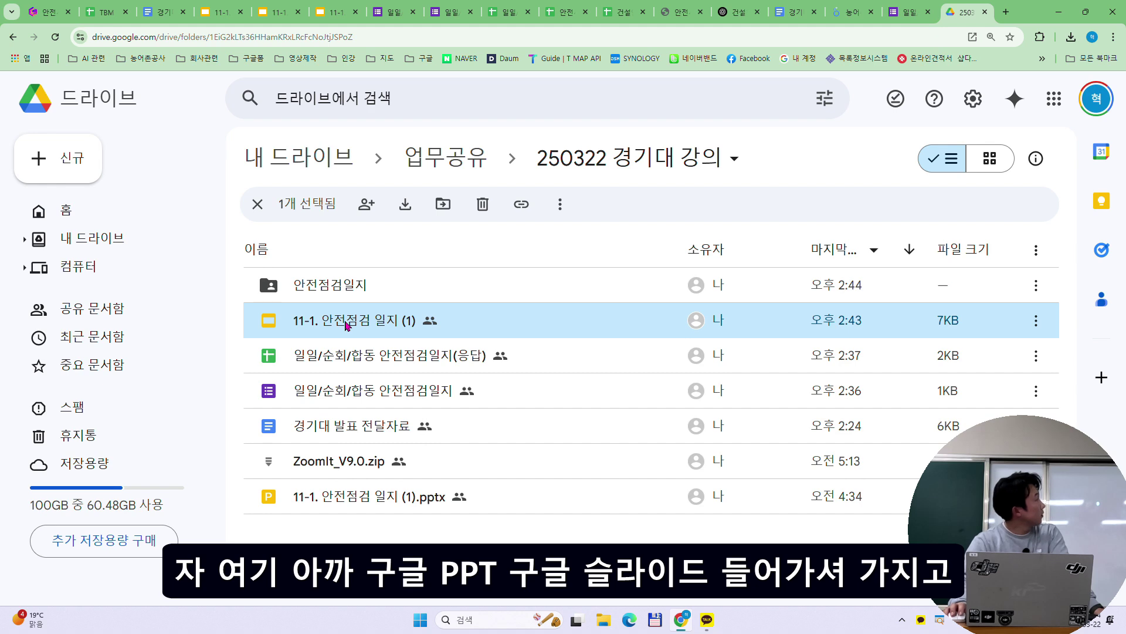
double_click(346, 325)
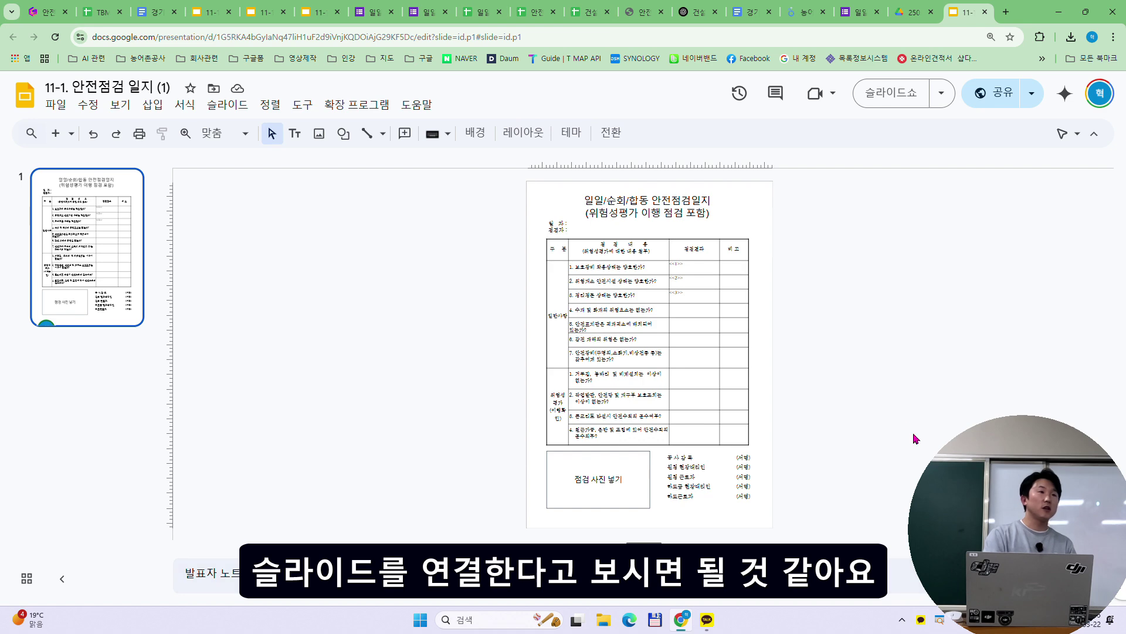
scroll(821, 209, "up", 1)
scroll(641, 207, "up", 1)
scroll(606, 237, "up", 1)
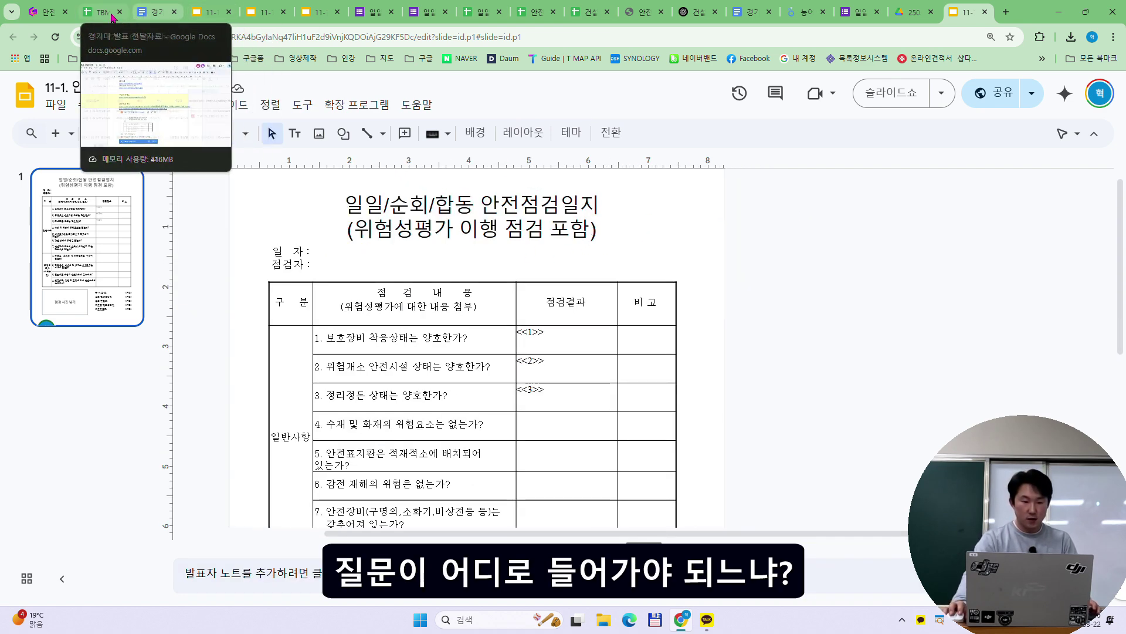
left_click(537, 12)
left_click(483, 12)
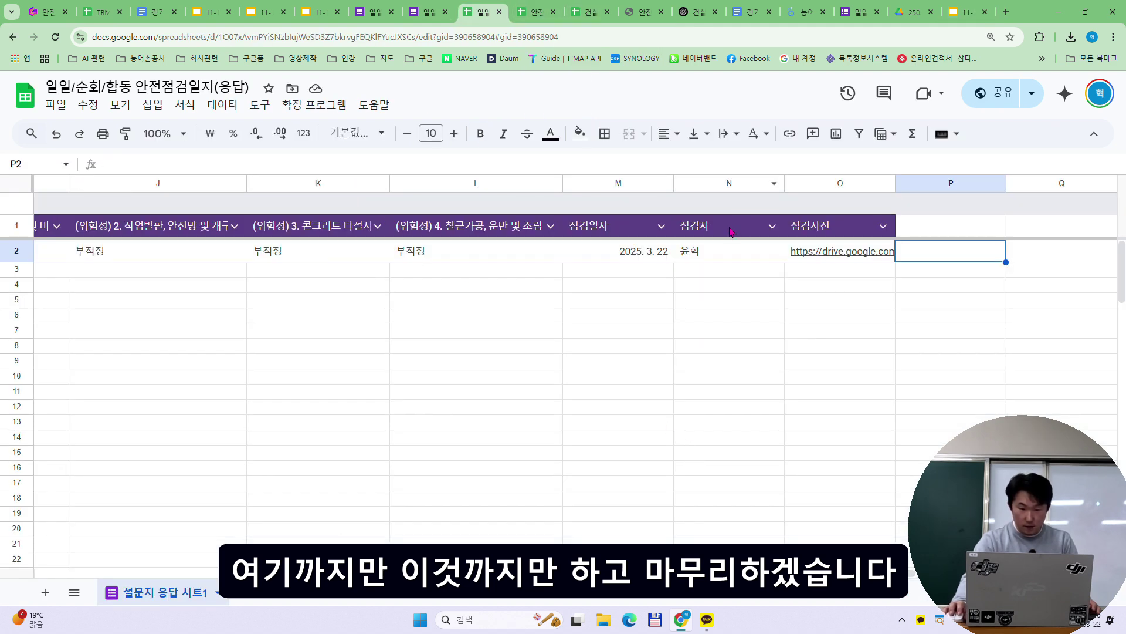
- Examine the 점검일자, 점검자 and 점검사진 headings in row 1 of the response sheet
left_click(727, 234)
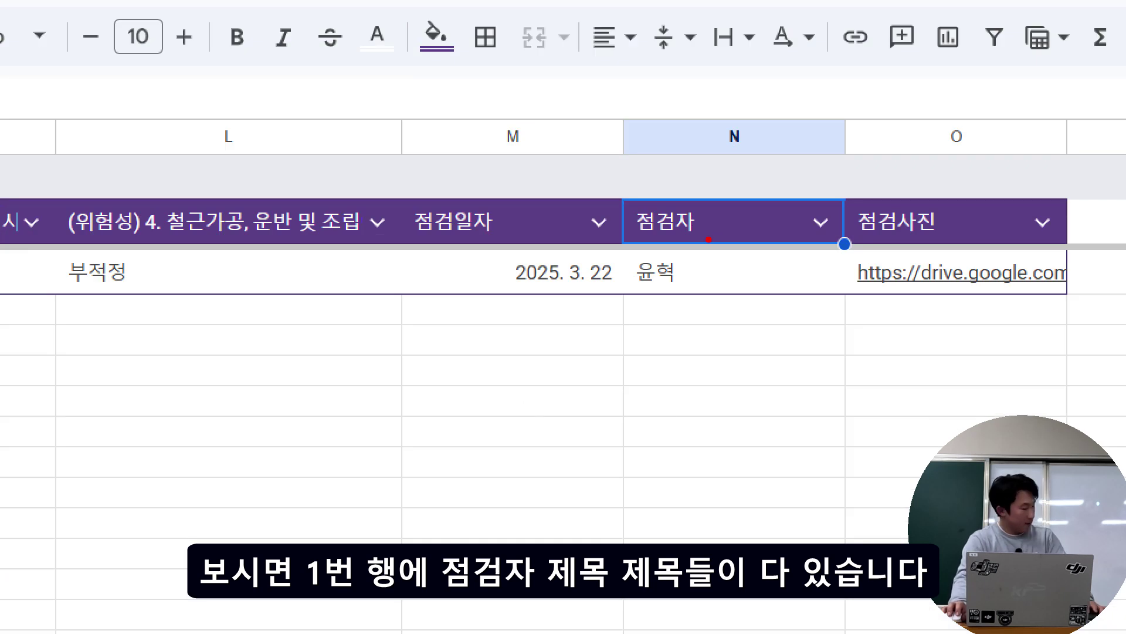
mouse_move(686, 238)
left_mouse_down()
mouse_move(620, 240)
mouse_move(699, 255)
mouse_move(678, 263)
left_mouse_up()
mouse_move(868, 226)
left_mouse_down()
mouse_move(953, 205)
mouse_move(903, 253)
left_mouse_up()
mouse_move(450, 235)
left_mouse_down()
mouse_move(525, 193)
mouse_move(522, 256)
left_mouse_up()
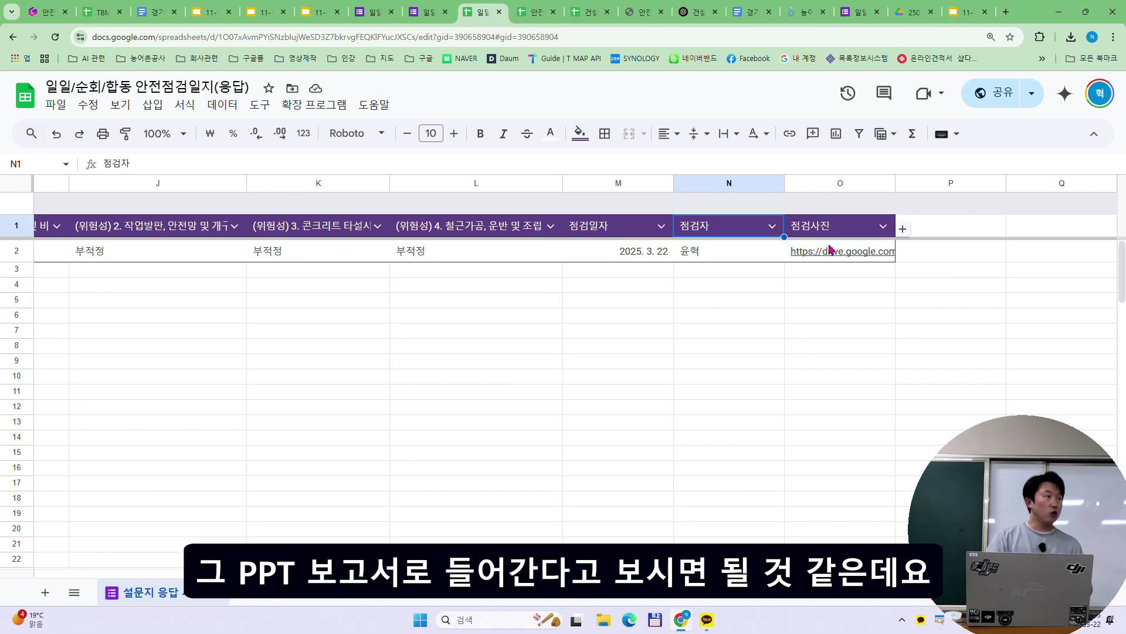
left_click(530, 226)
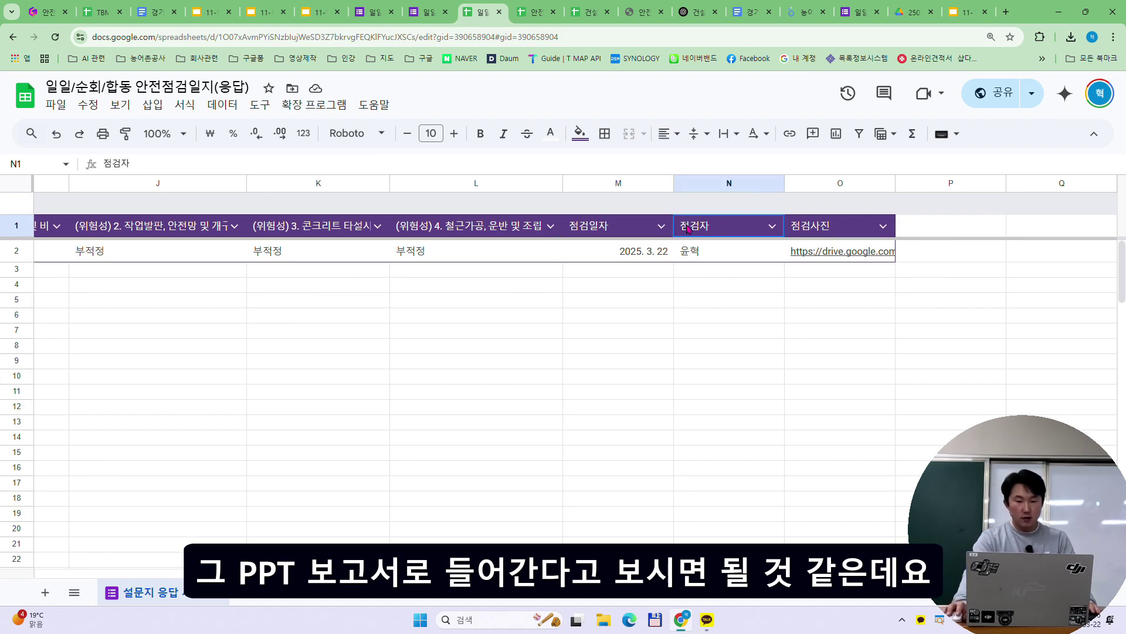
- Open the Google Slides version of the inspection log, enter <<점검일자>> after 일 자, and widen the text box to fit it on one line
left_click(319, 11)
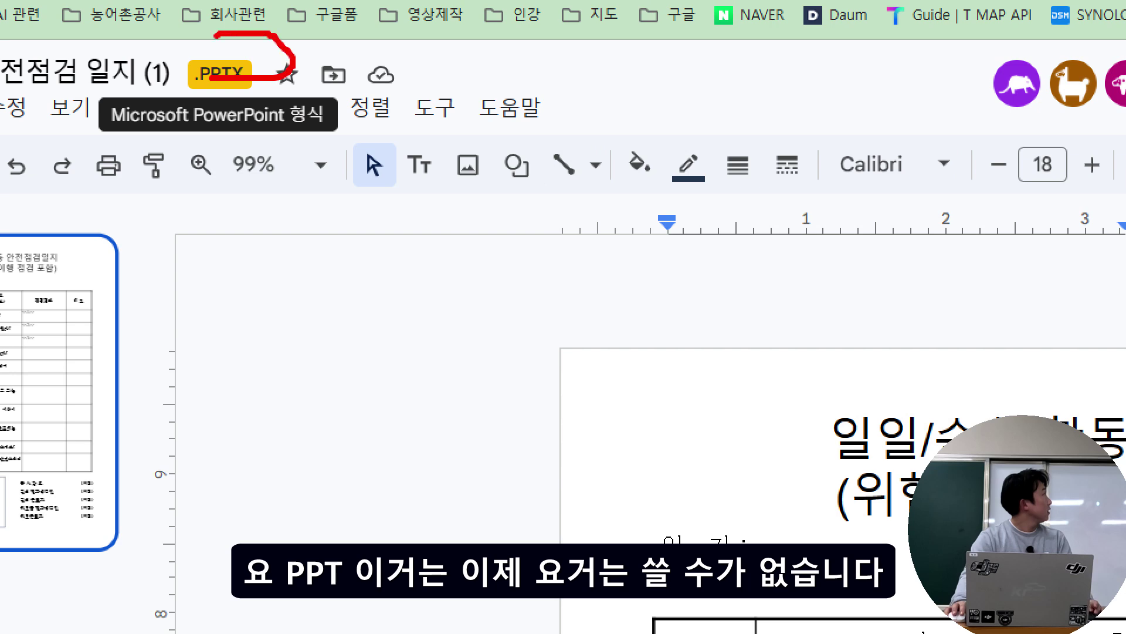
left_click(336, 12)
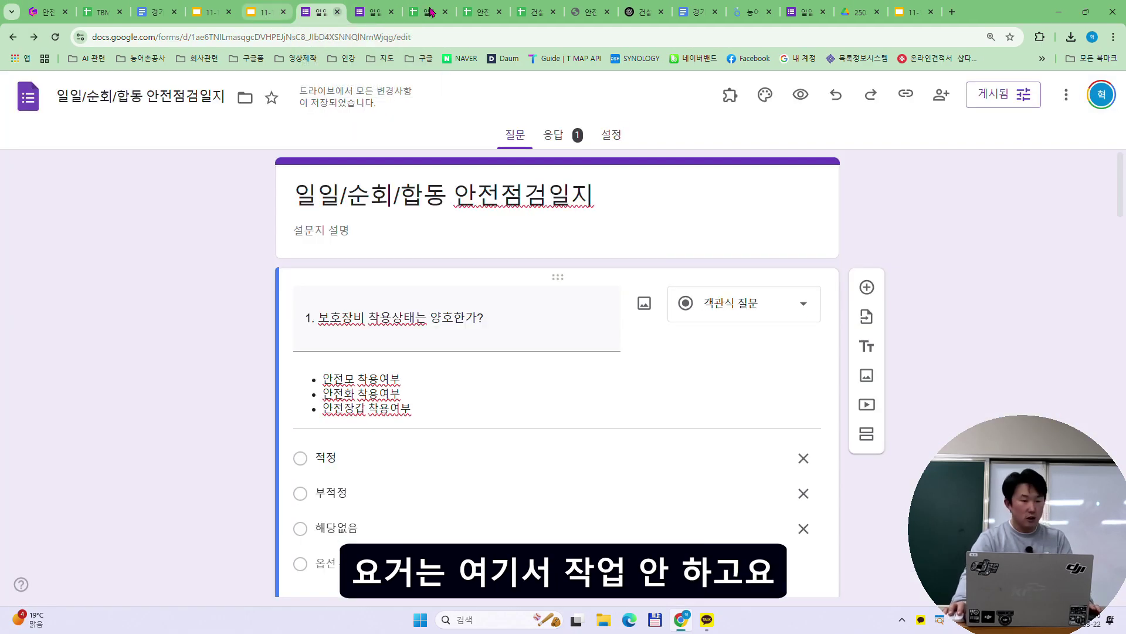
left_click(906, 12)
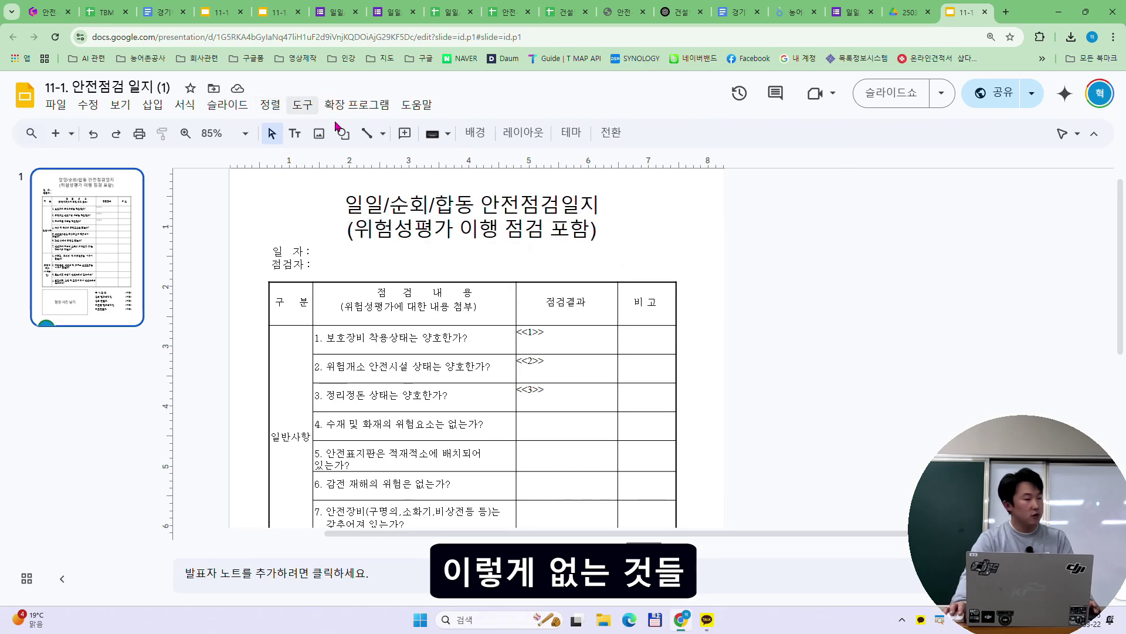
left_click(303, 253)
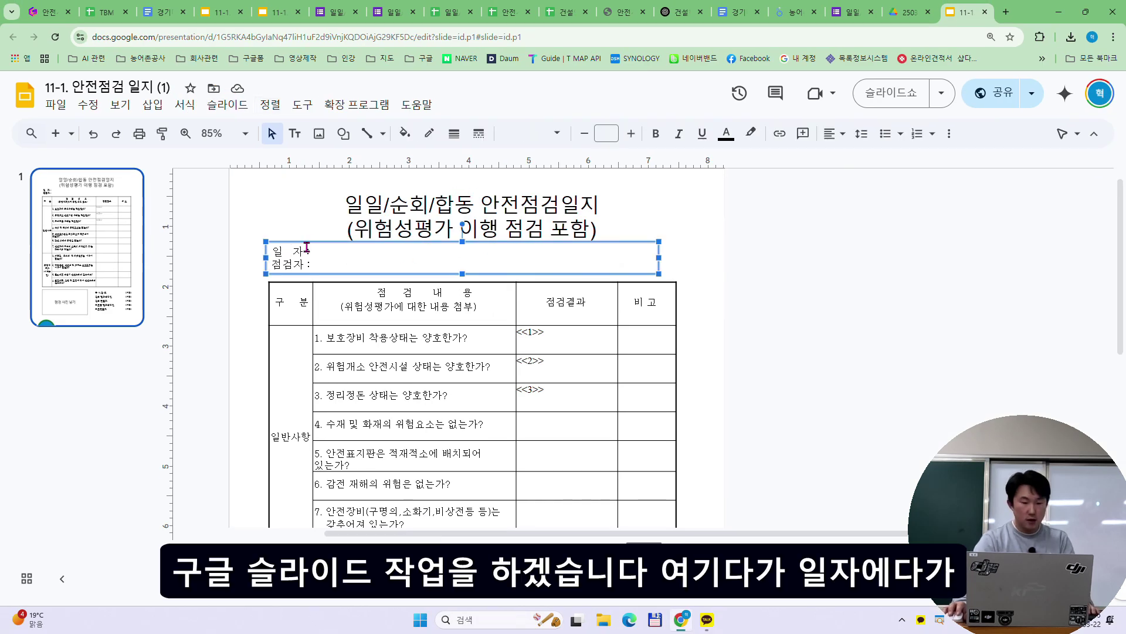
left_click(339, 245)
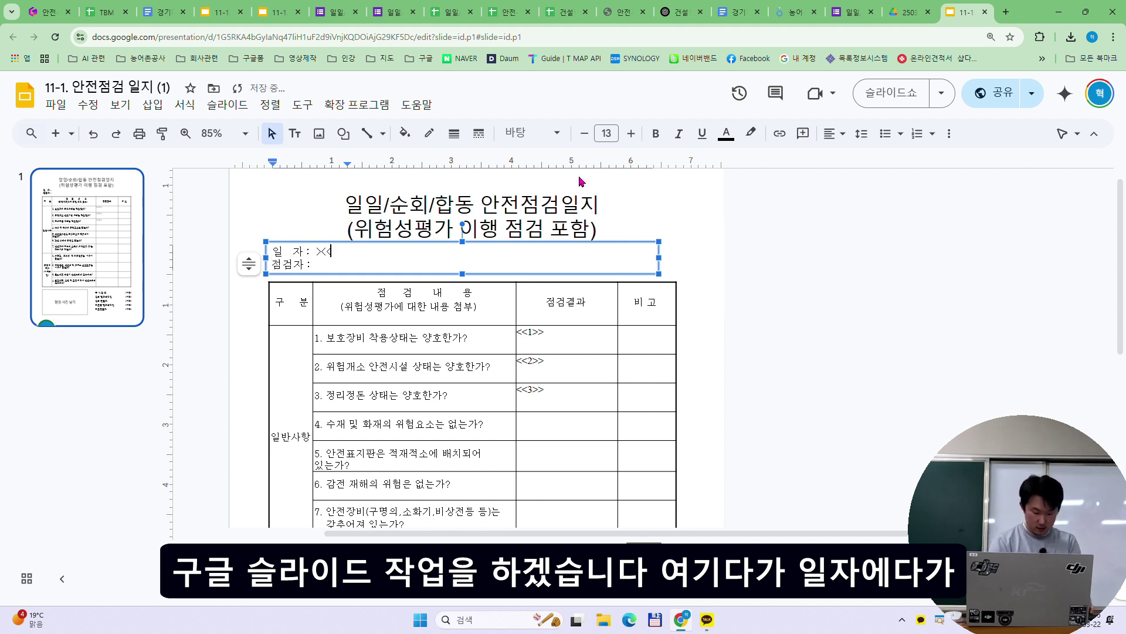
key("BackSpace")
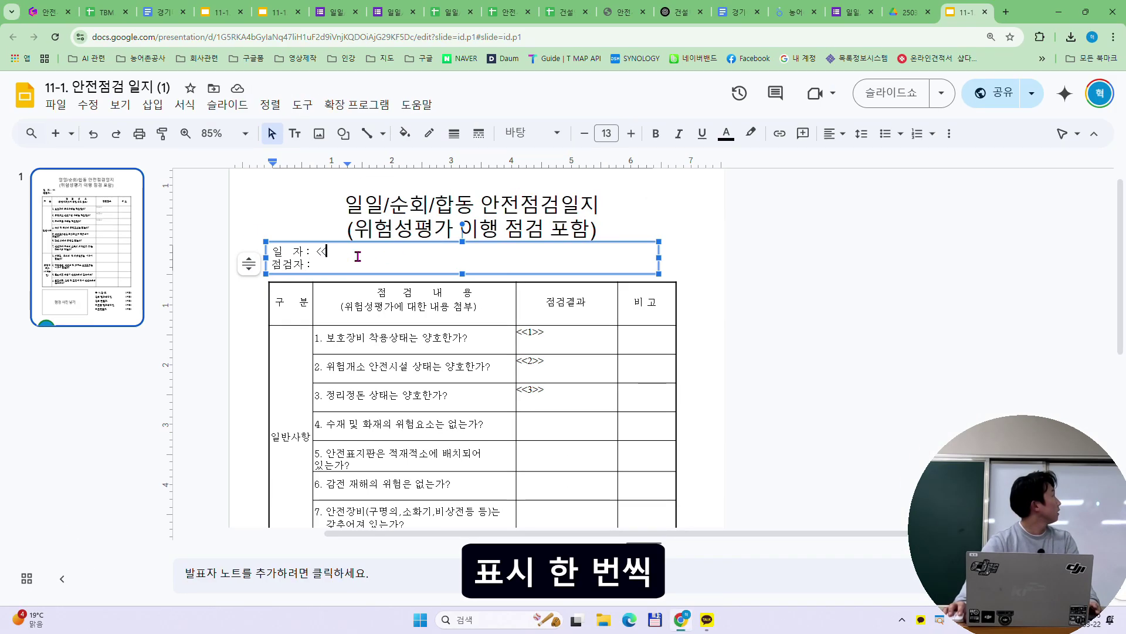
type("즈")
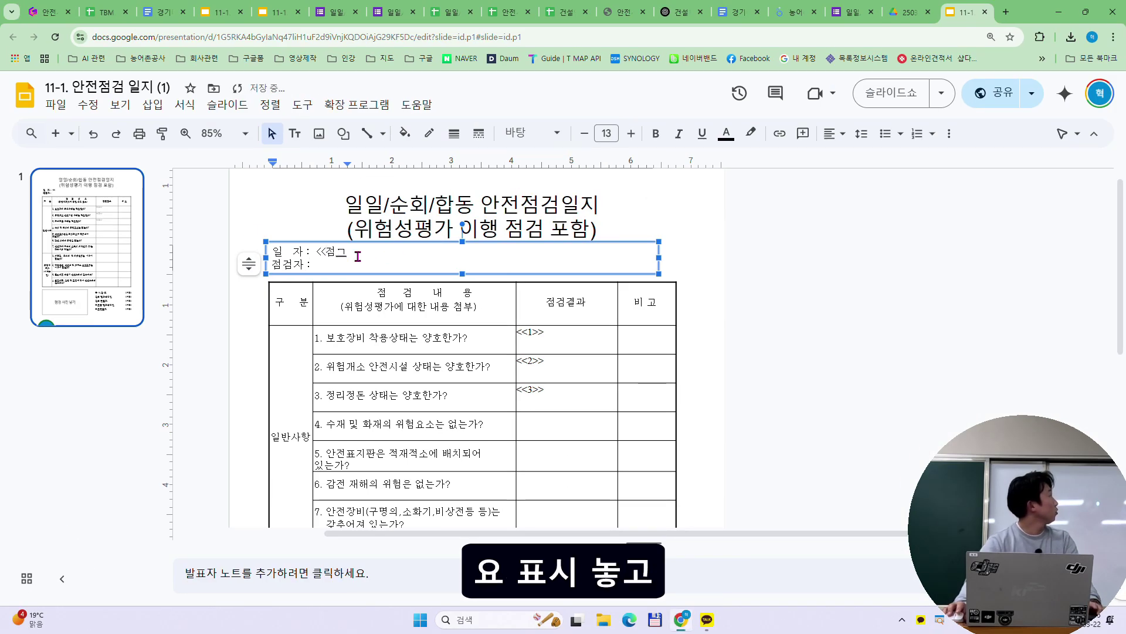
type("검일자>>")
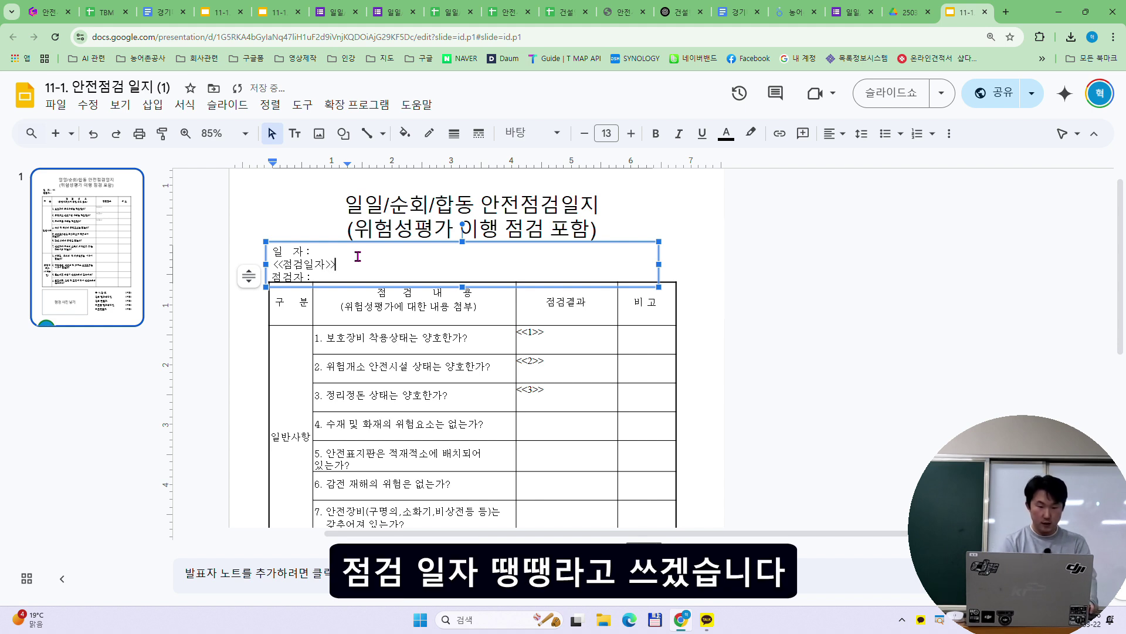
left_click_drag(659, 264, 792, 264)
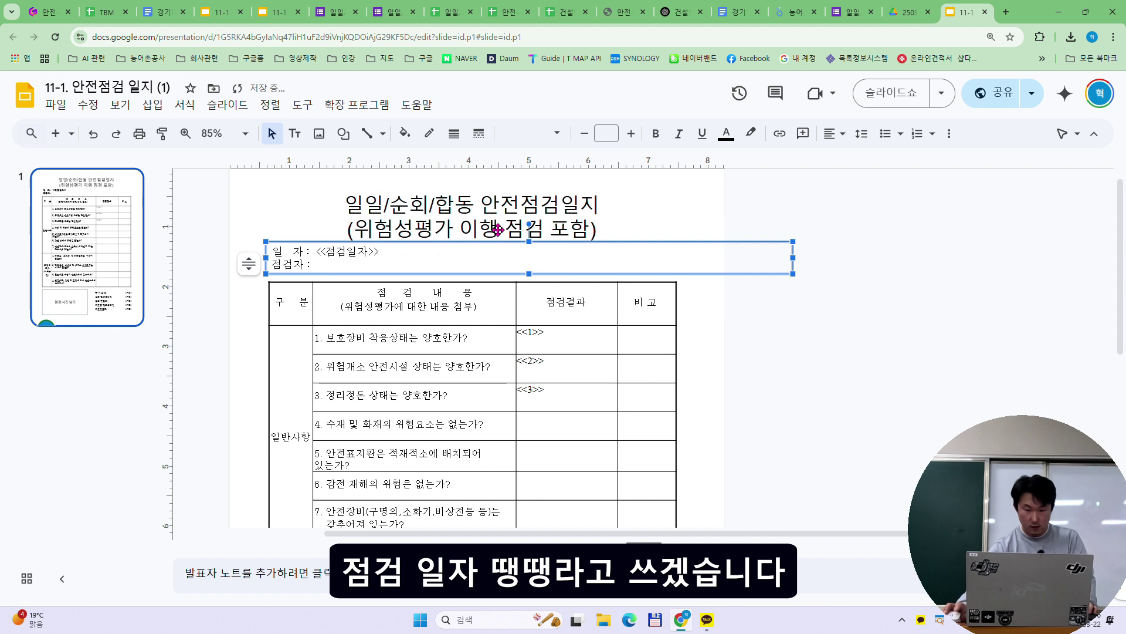
- Check the exact wording of the 점검일자 heading in cell M1 of the response sheet and return to the slide
left_click(469, 22)
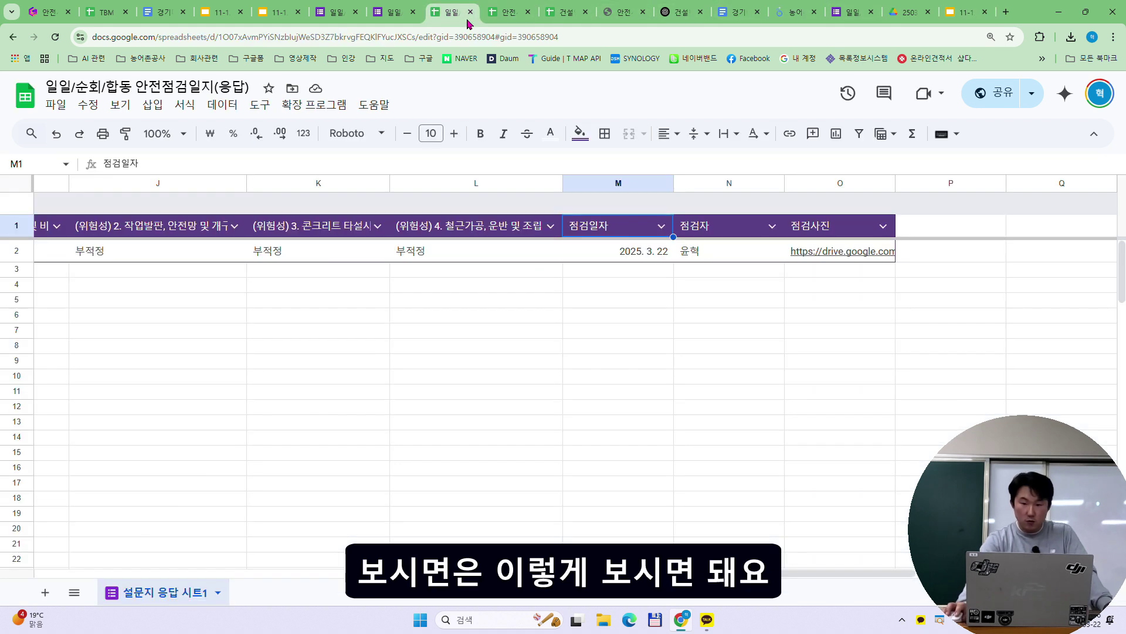
double_click(616, 231)
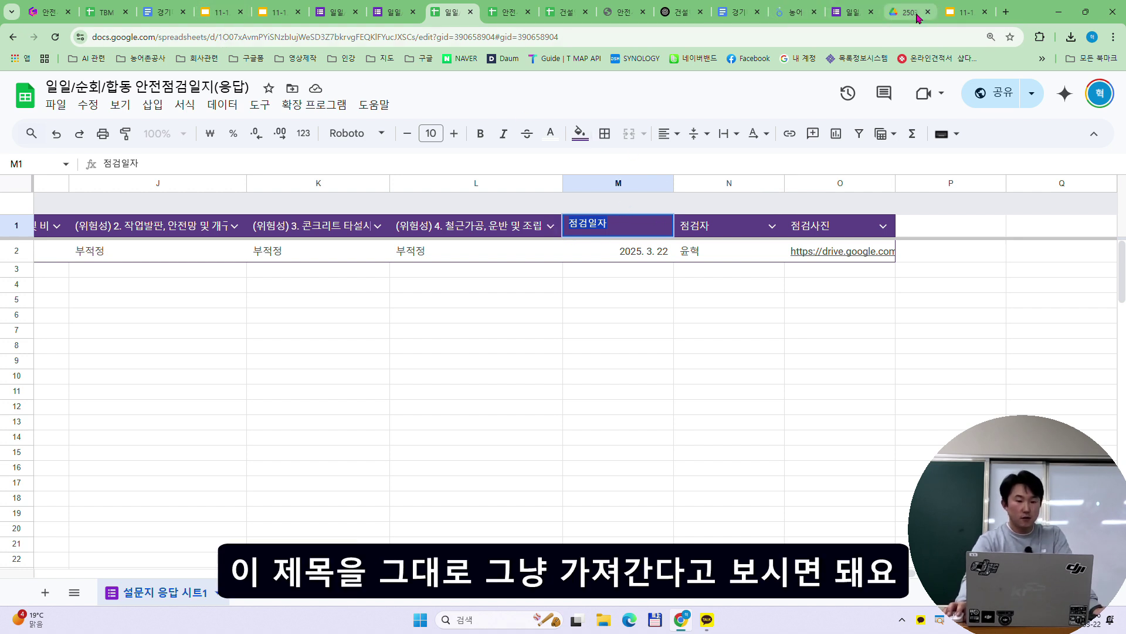
left_click(963, 12)
- Copy the <<점검일자>> placeholder to the 점검자 line and change the copy to <<점검자>>
key("Left")
key("Left")
key("shift+Right")
key("shift+Right")
key("shift+Right")
key("shift+Right")
key("shift+Right")
key("shift+Right")
key("shift+Right")
key("shift+Right")
key("ctrl+c")
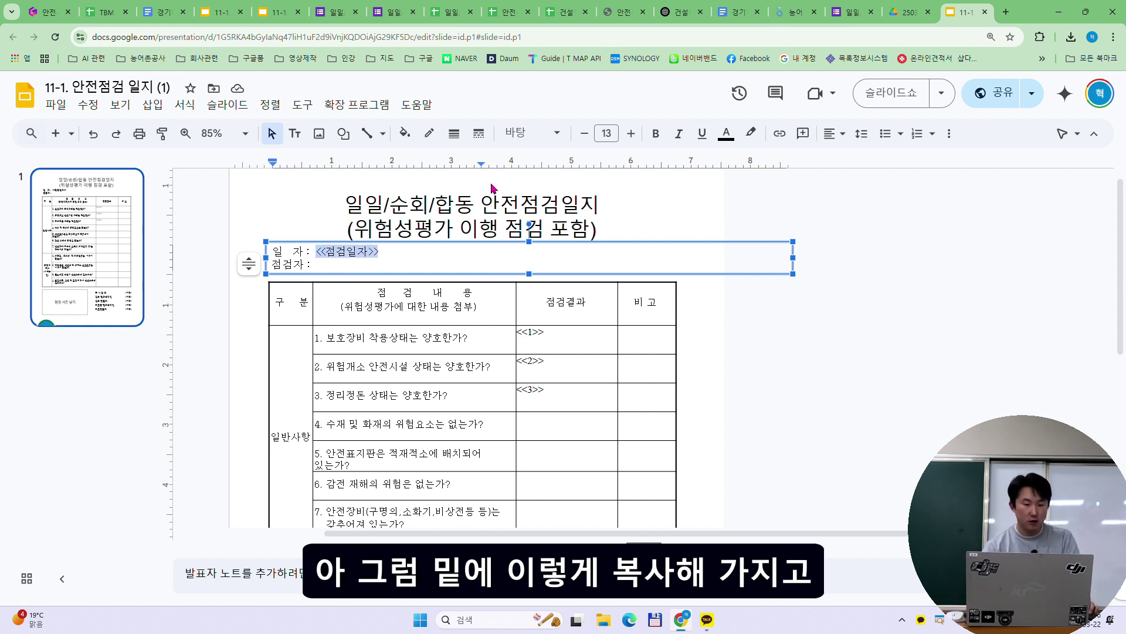
key("Down")
key("ctrl+v")
key("Left")
key("Left")
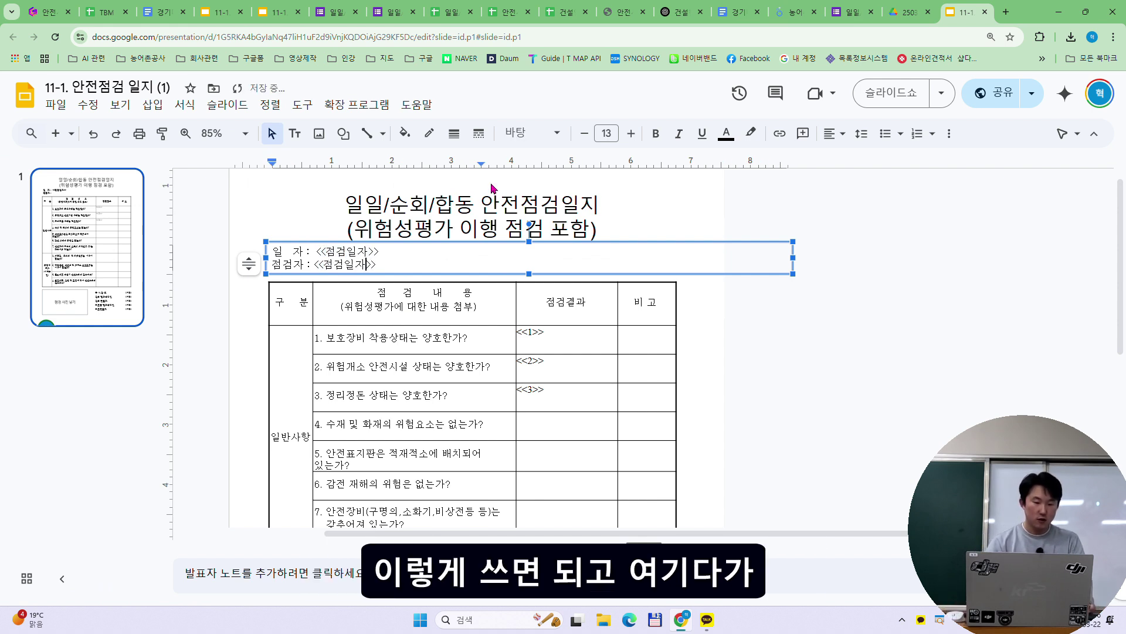
type("그")
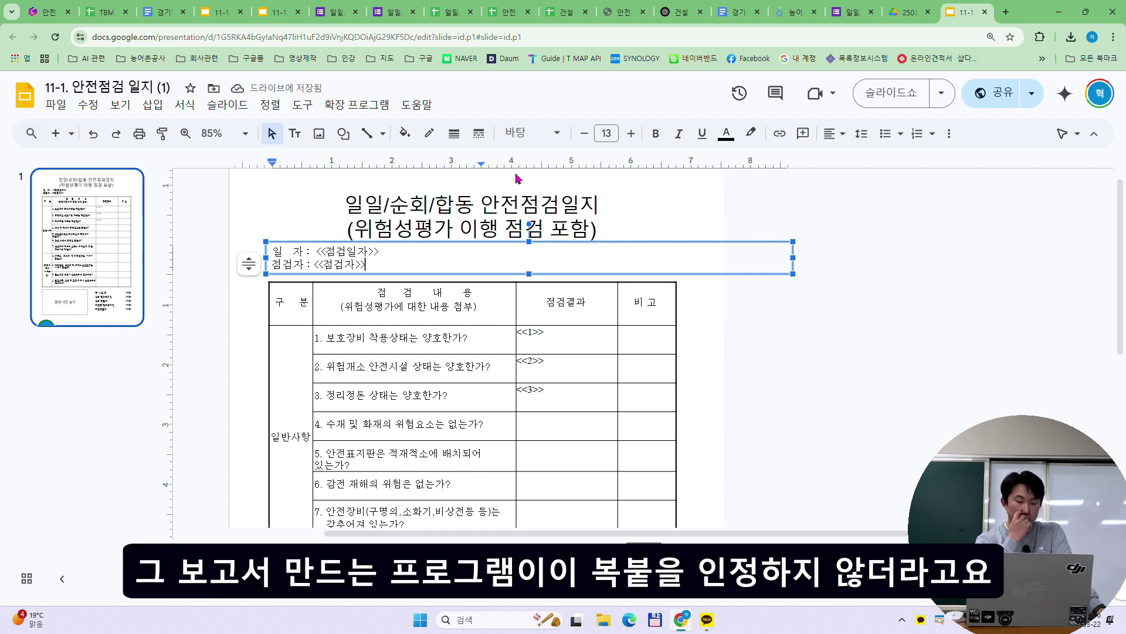
- Clear the pasted placeholder on the 점검자 line, enter <<점검자>> afresh and add a space before it
key("BackSpace")
key("BackSpace")
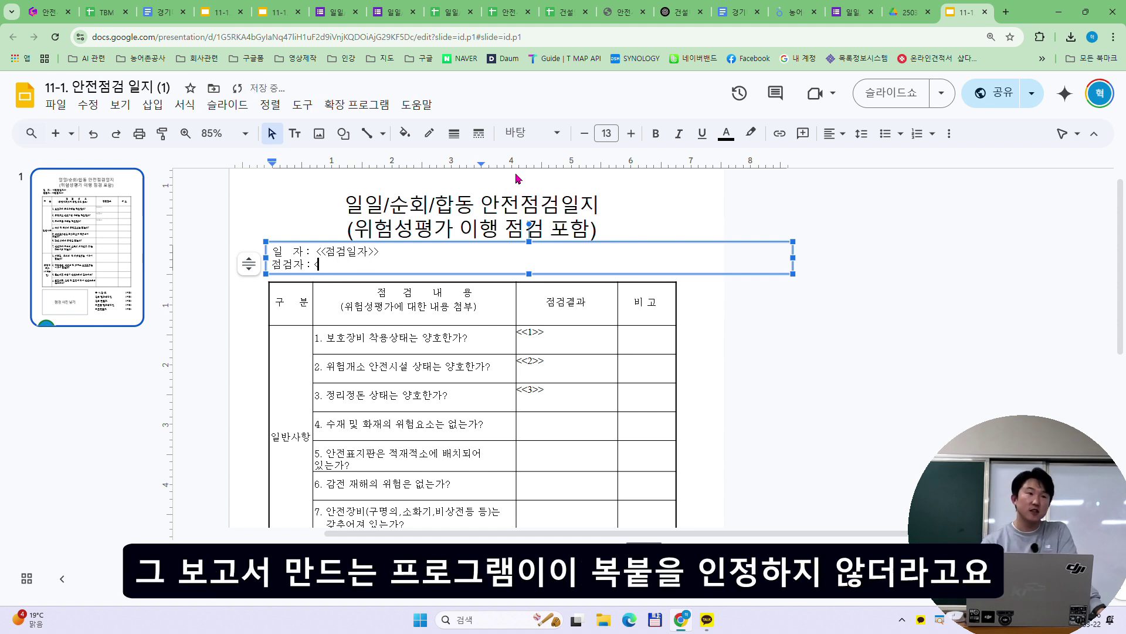
type("<<ㅈ")
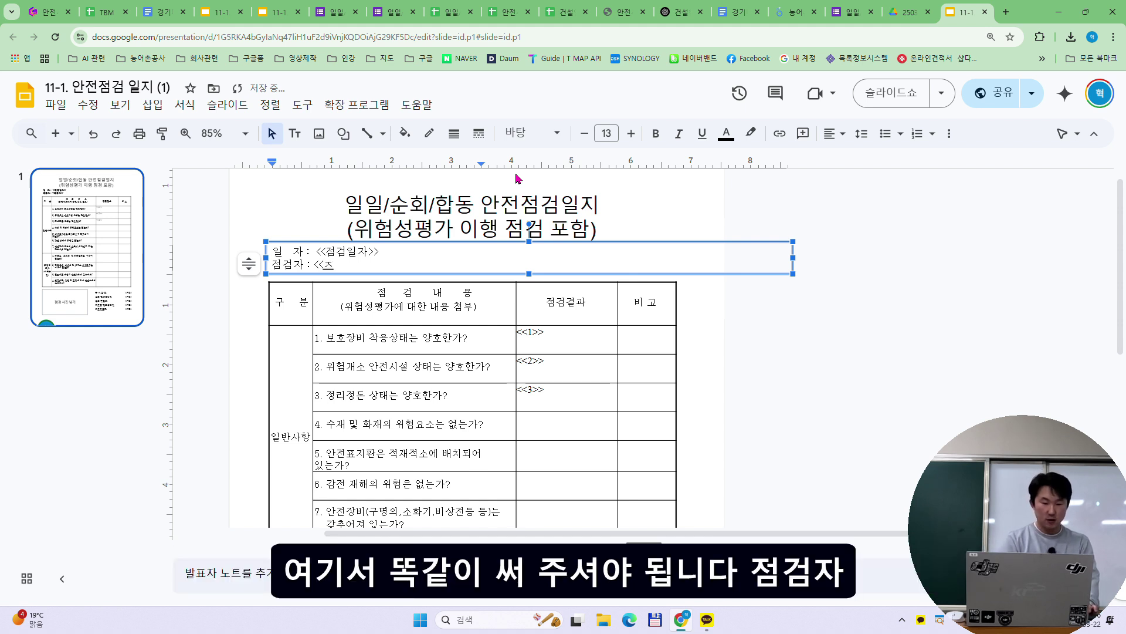
key("BackSpace")
type("점검자>>")
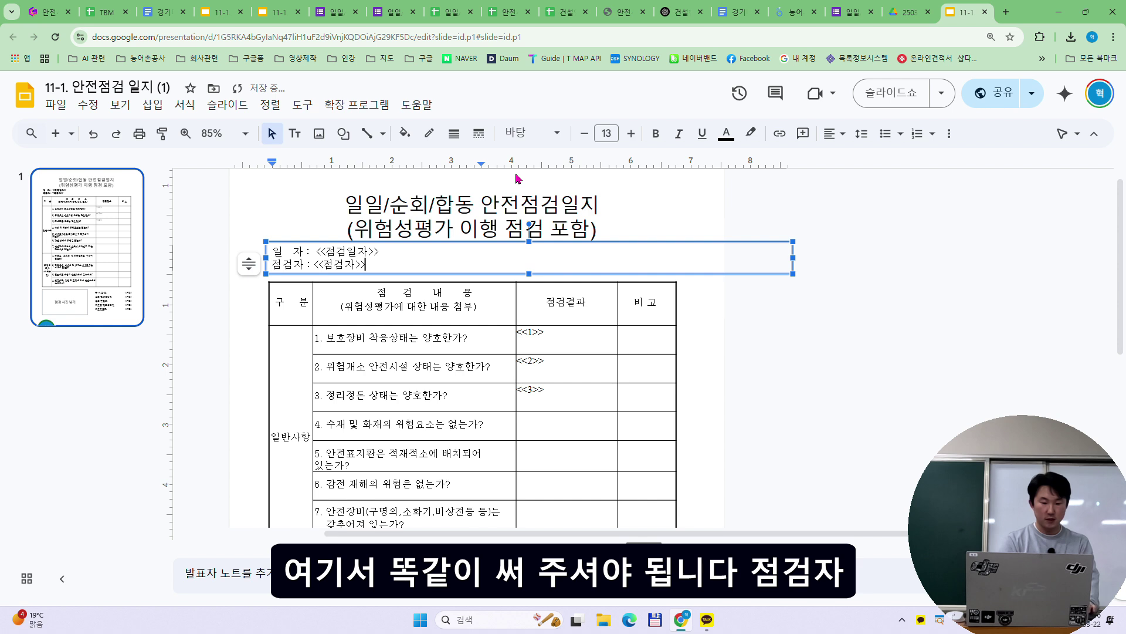
key("Escape")
key("Escape")
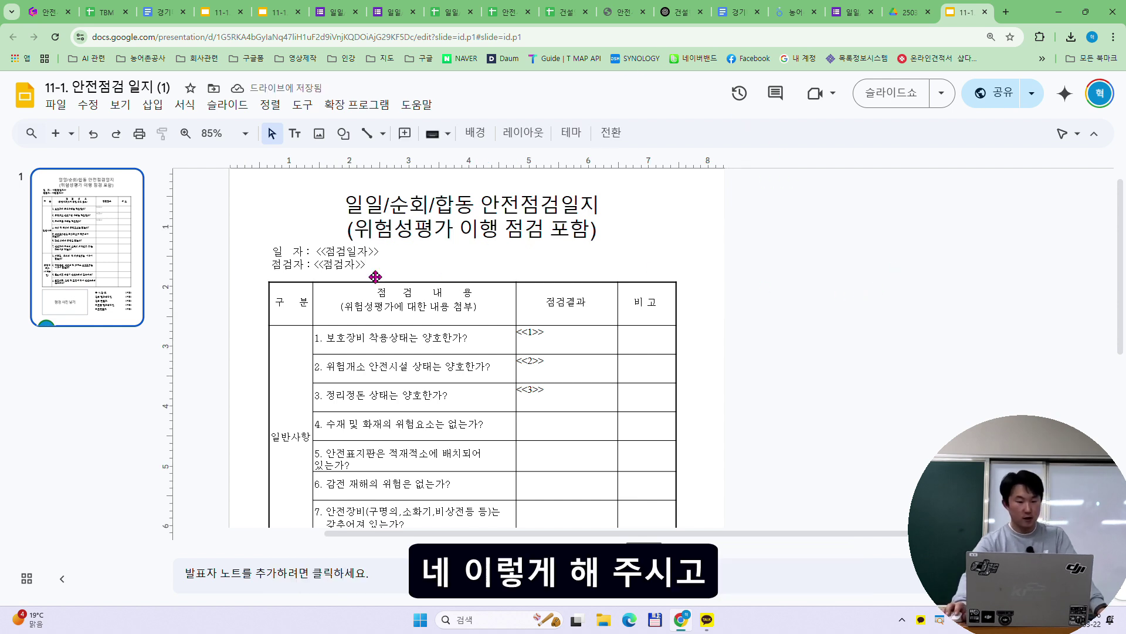
left_click(463, 242)
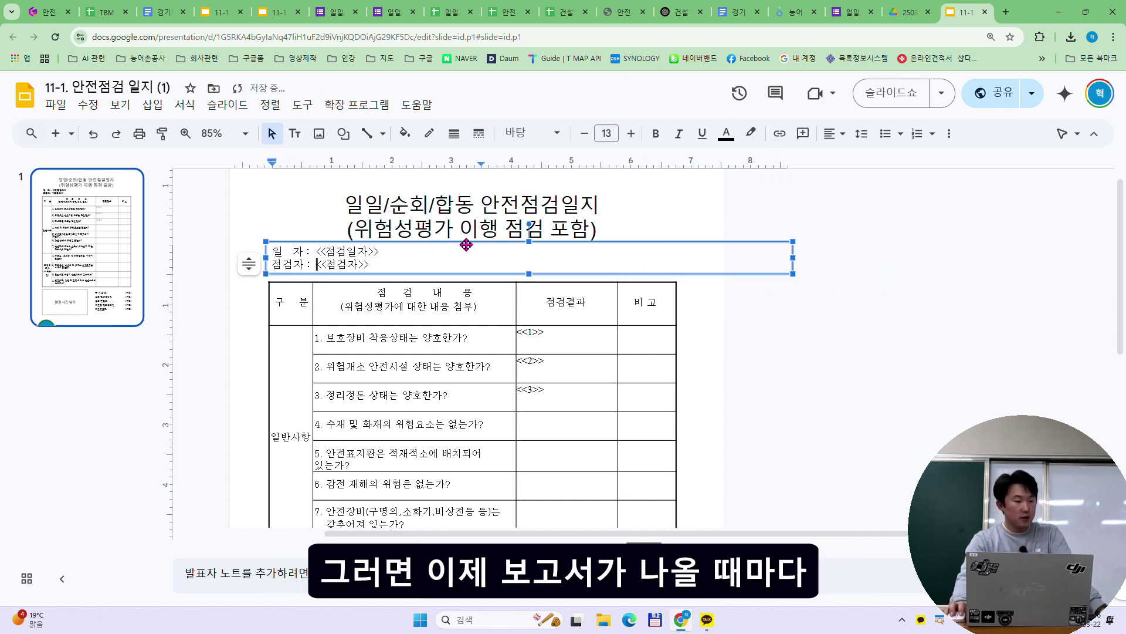
left_click(922, 307)
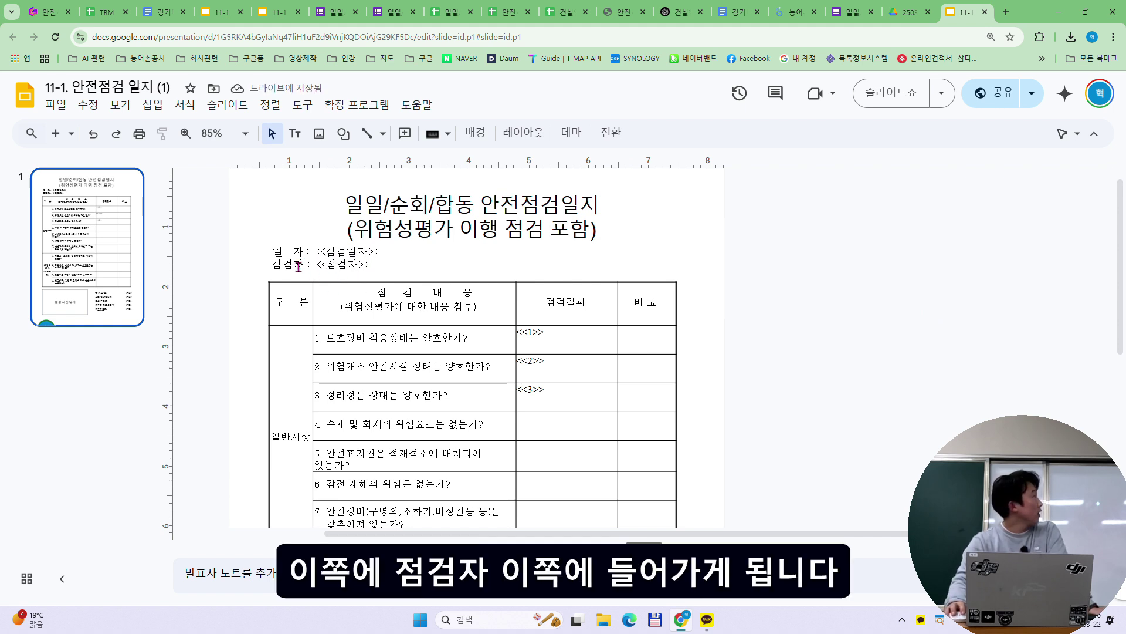
- Replace the 점검결과 placeholder for item 1 of 일반사항 (보호장비 착용상태) with <<1-1>>
left_click(532, 332)
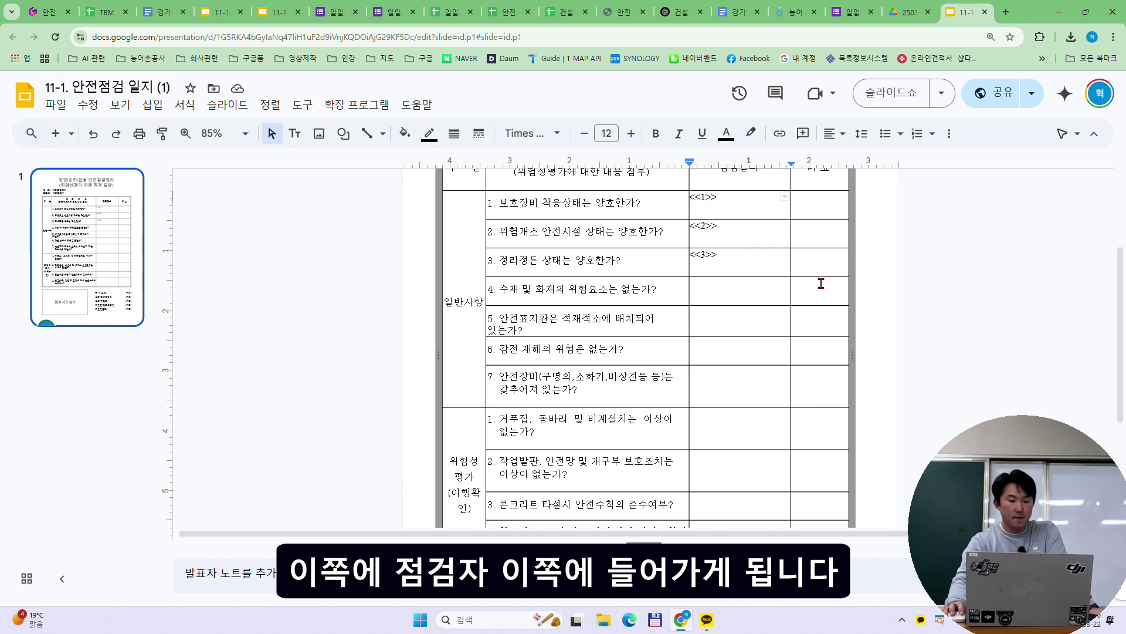
scroll(822, 283, "up", 2)
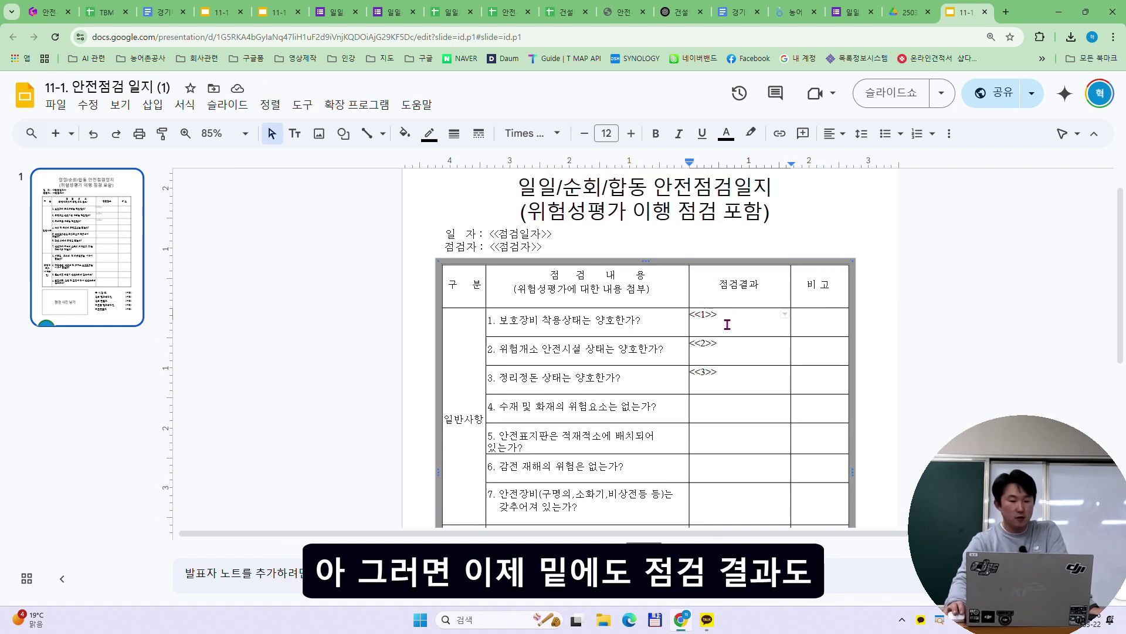
key("BackSpace")
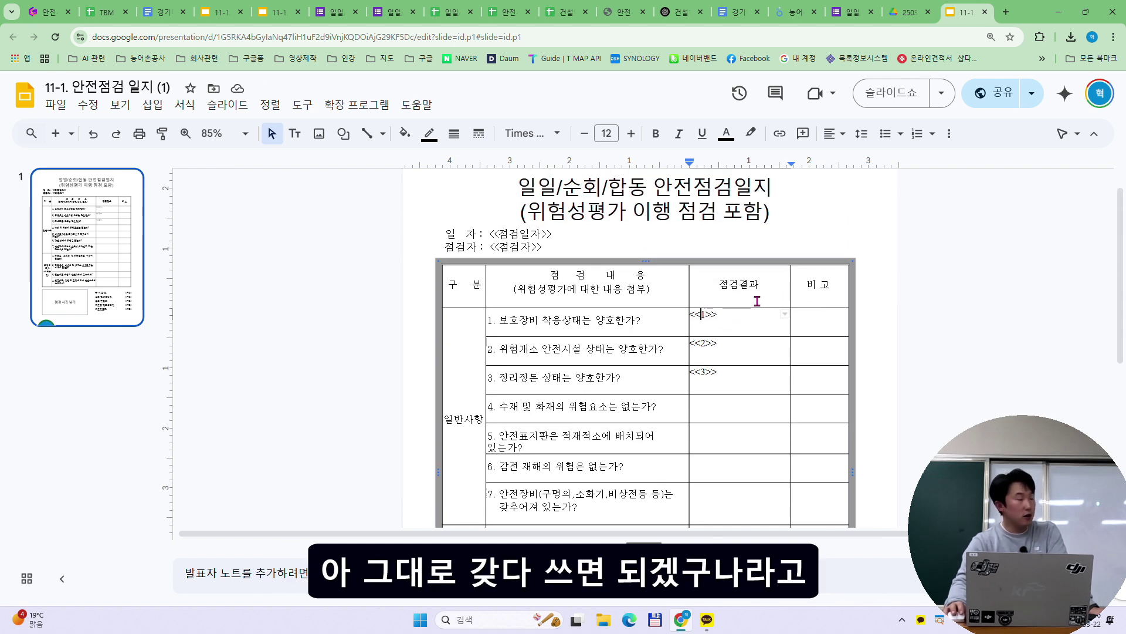
left_click(726, 315)
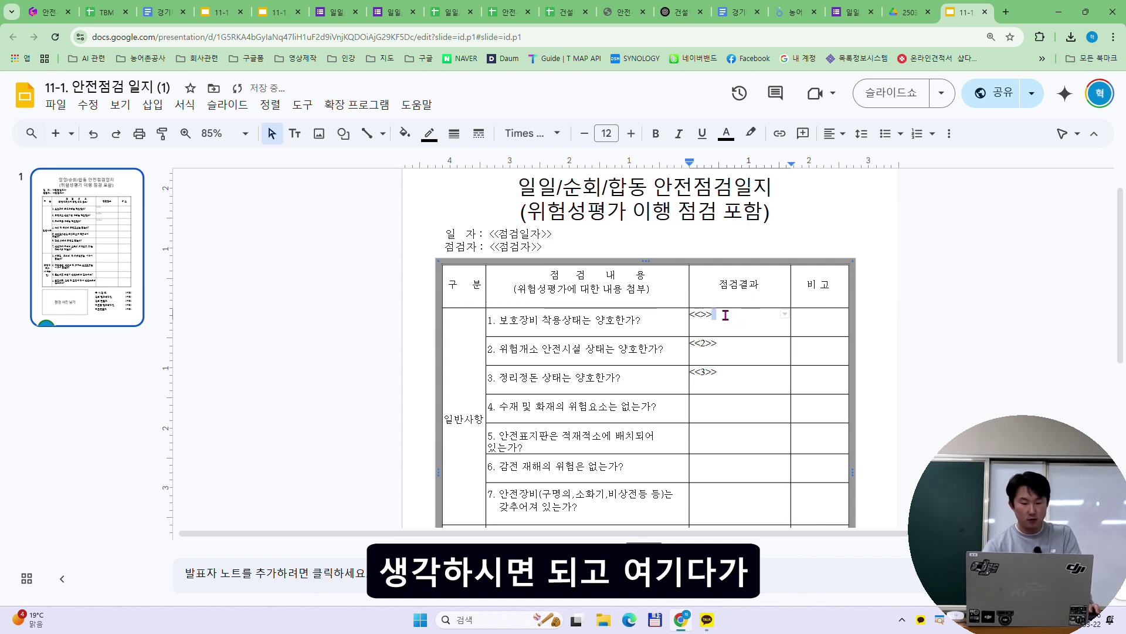
key("BackSpace")
key("BackSpace")
key("BackSpace")
key("BackSpace")
type("<<")
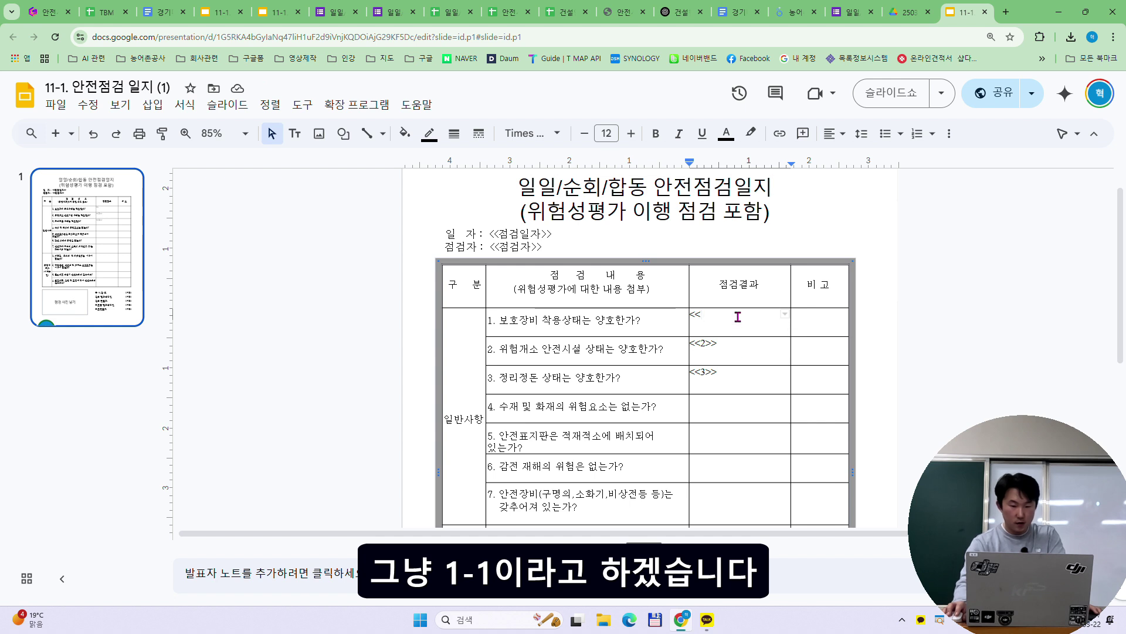
type("1-1>>")
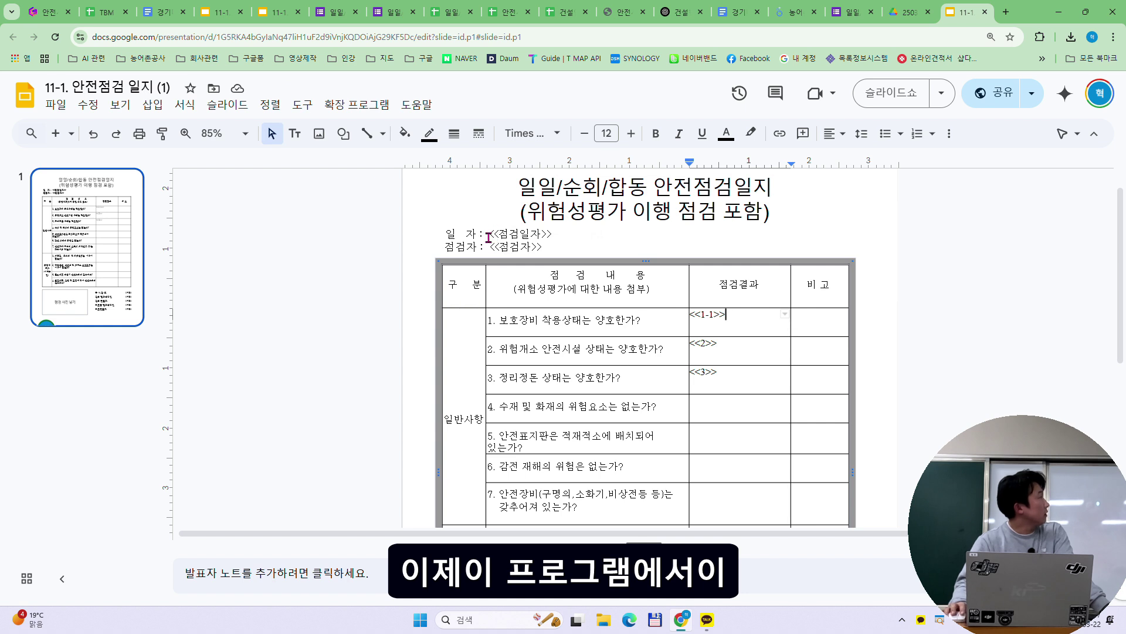
left_click(514, 235)
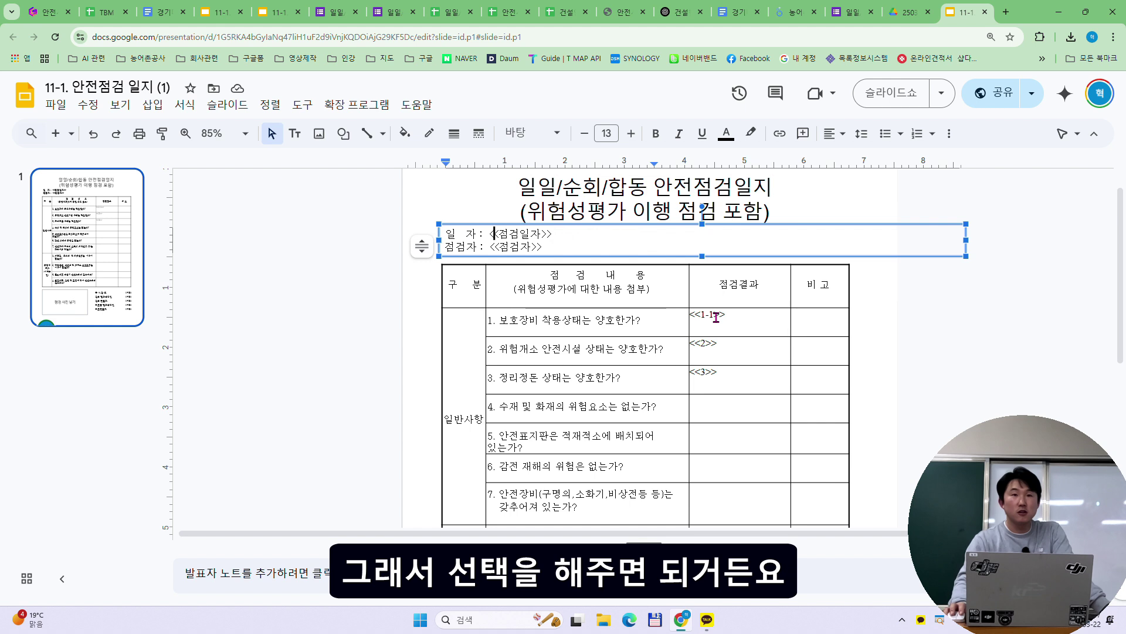
- Replace the 점검결과 placeholder for item 2 of 일반사항 (위험개소 안전시설) with <<1-2>>
scroll(812, 319, "down", 2)
left_click(780, 247)
left_click(781, 246)
scroll(759, 293, "down", 1)
key("BackSpace")
key("BackSpace")
key("BackSpace")
key("BackSpace")
key("BackSpace")
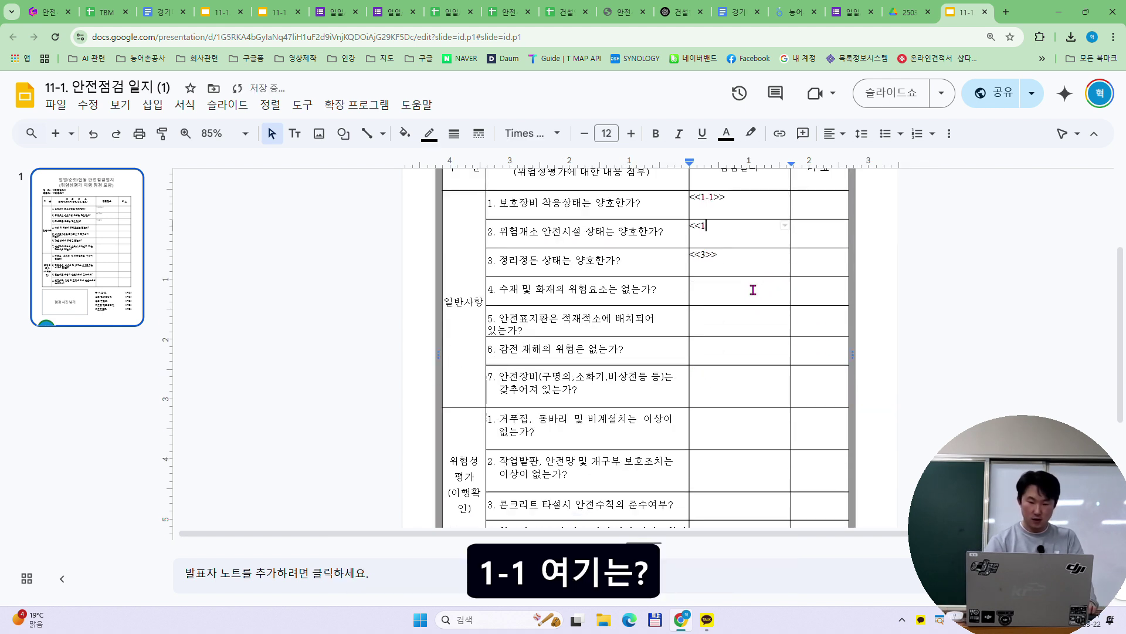
type("-2")
- Replace the 점검결과 placeholder for item 3 of 일반사항 (정리정돈 상태) with <<1-3>>
left_click(752, 272)
key("BackSpace")
key("BackSpace")
key("BackSpace")
type("1-3>")
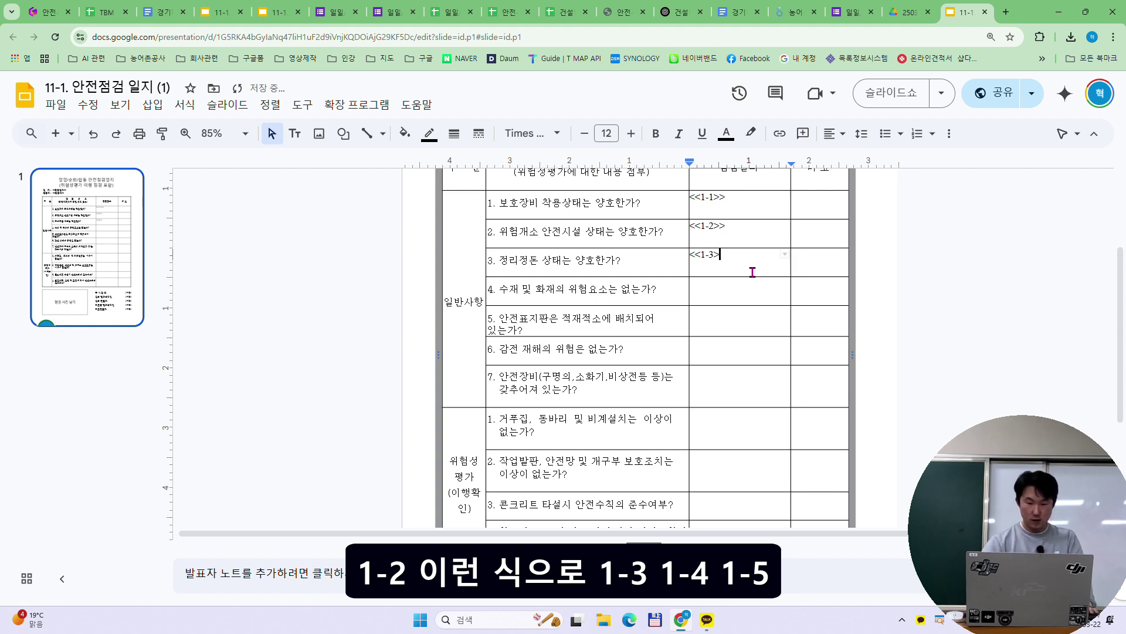
- Enter the placeholders <<1-4>> and <<1-5>> in the empty 점검결과 cells of 일반사항 items 4 and 5
left_click(761, 297)
type("<<1-")
key("BackSpace")
key("BackSpace")
key("BackSpace")
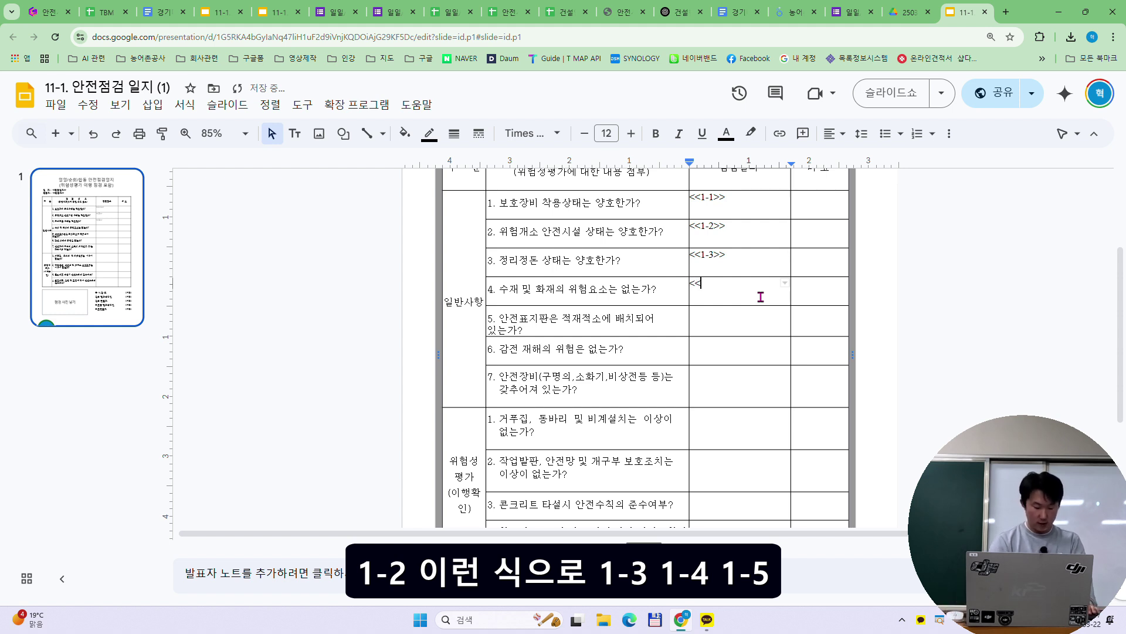
type("<1-4>>")
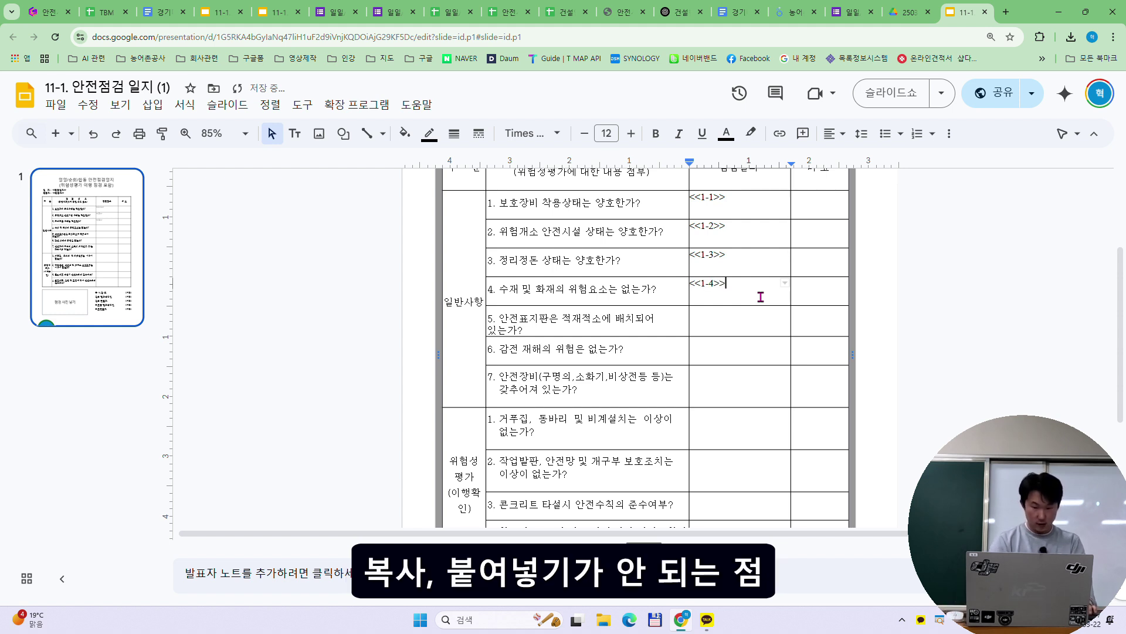
left_click(712, 315)
type("<<1-5>>")
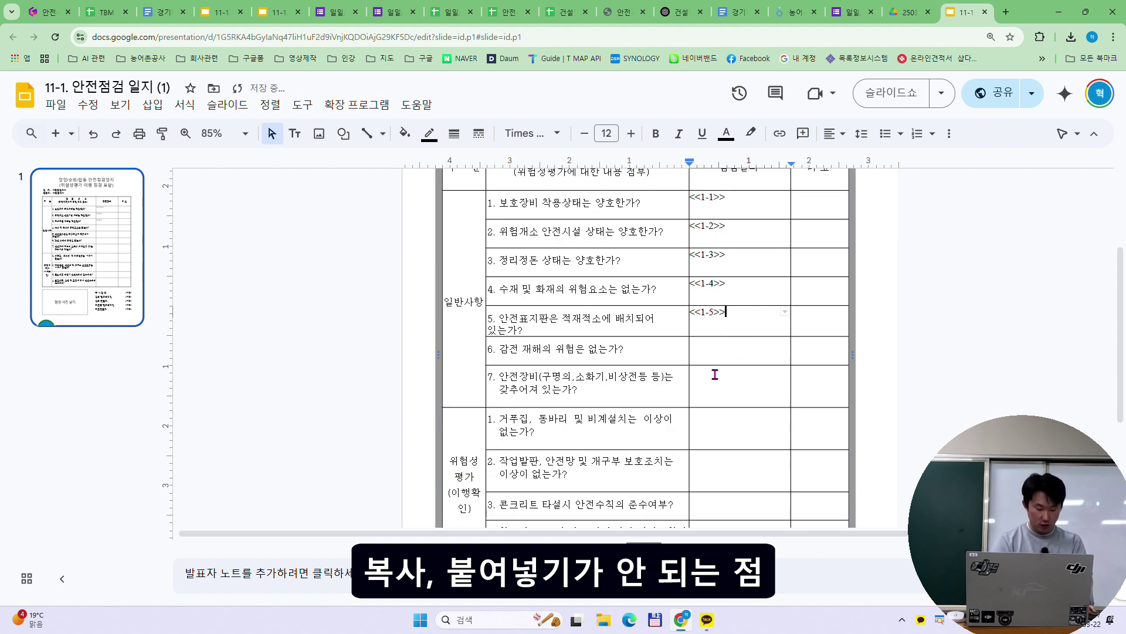
- Enter the placeholders <<1-6>> and <<1-7>> in the 점검결과 cells of 일반사항 items 6 and 7
left_click(717, 356)
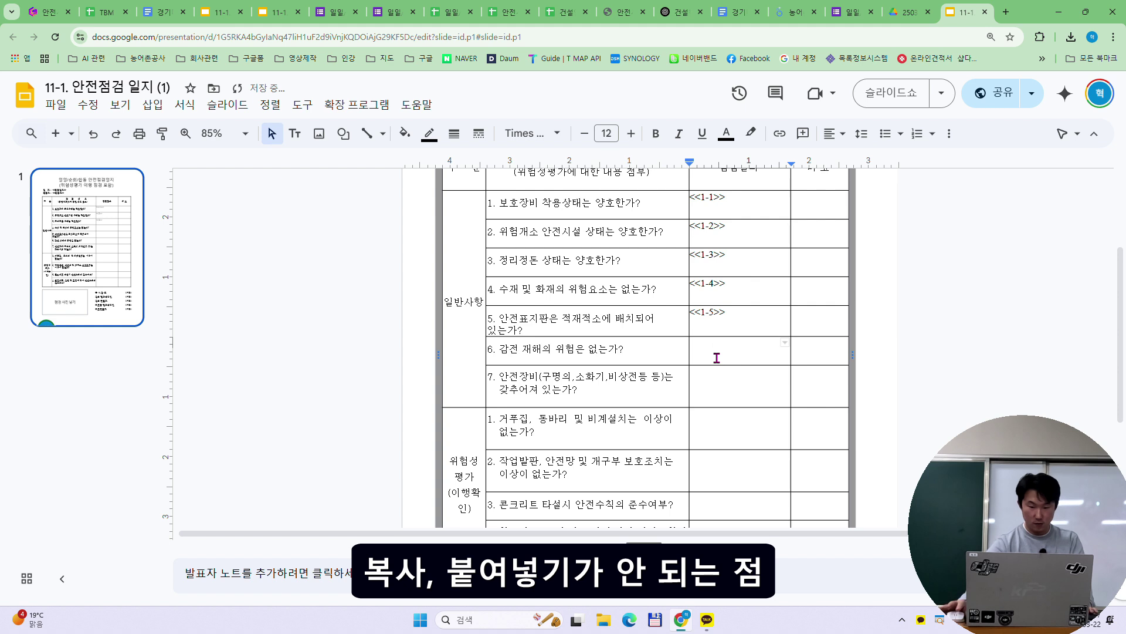
type("<<1-6>>")
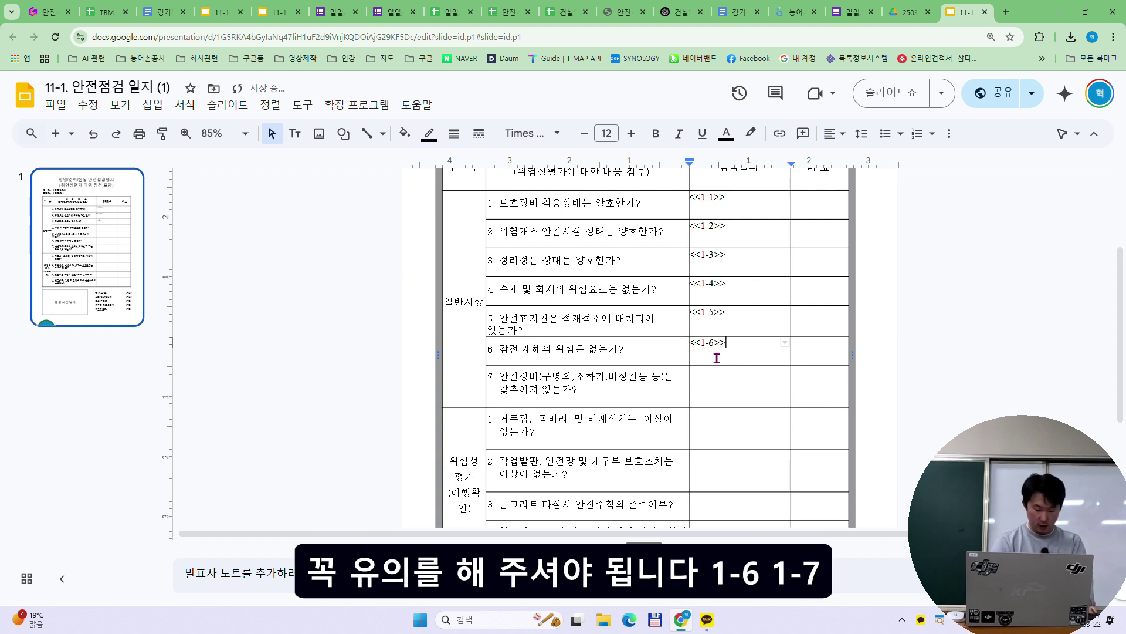
left_click(726, 402)
type("<<1-7>>")
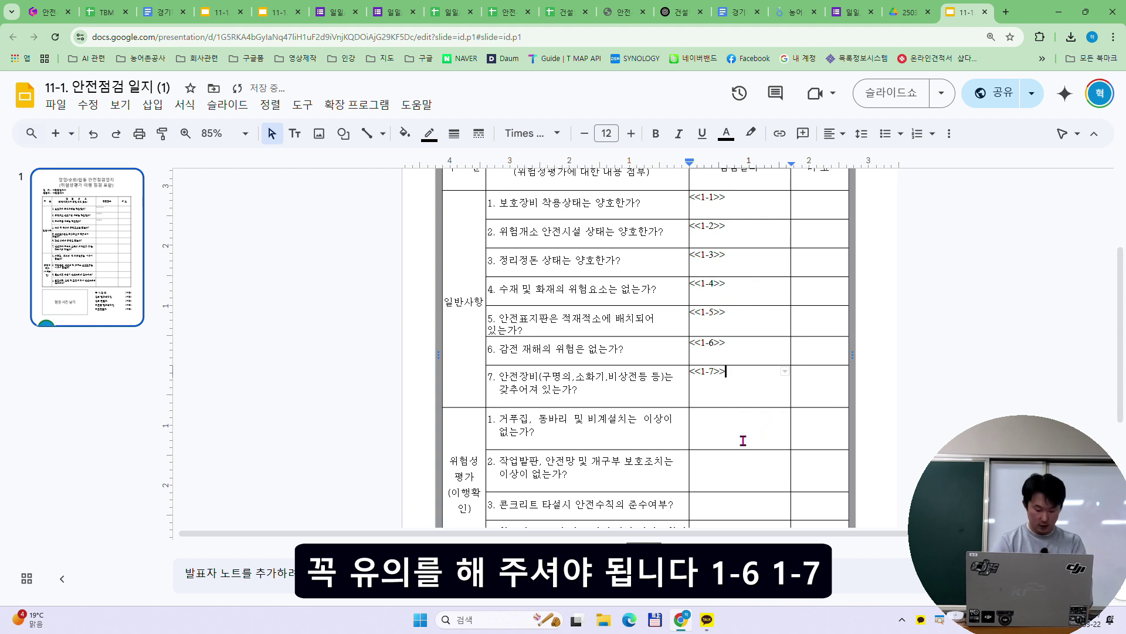
- Enter the placeholders <<2-1>>, <<2-2>> and <<2-3>> in the 점검결과 cells of 위험성평가 items 1 to 3
left_click(743, 440)
type("<<2-1>>")
left_click(732, 468)
type("<<2-2>>")
key("Down")
type("<<2-3>>")
- Enter the placeholder <<2-4>> in the 점검결과 cell of 위험성평가 item 4 (철근가공, 운반 및 조립)
key("Down")
scroll(763, 352, "up", 2)
scroll(784, 314, "down", 2)
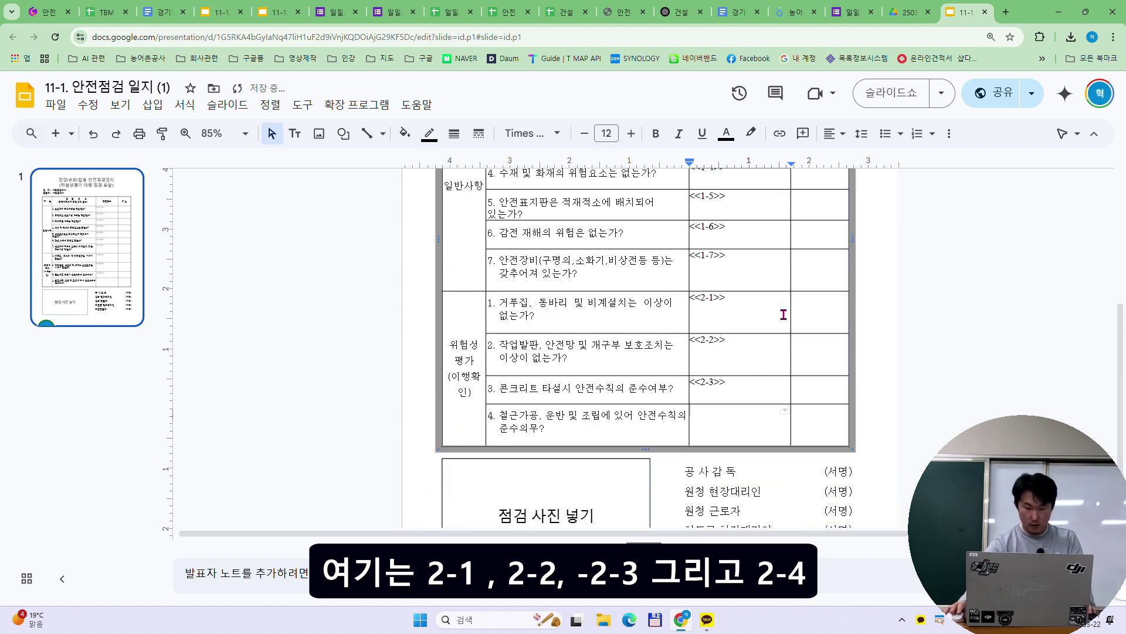
type("<<2-5")
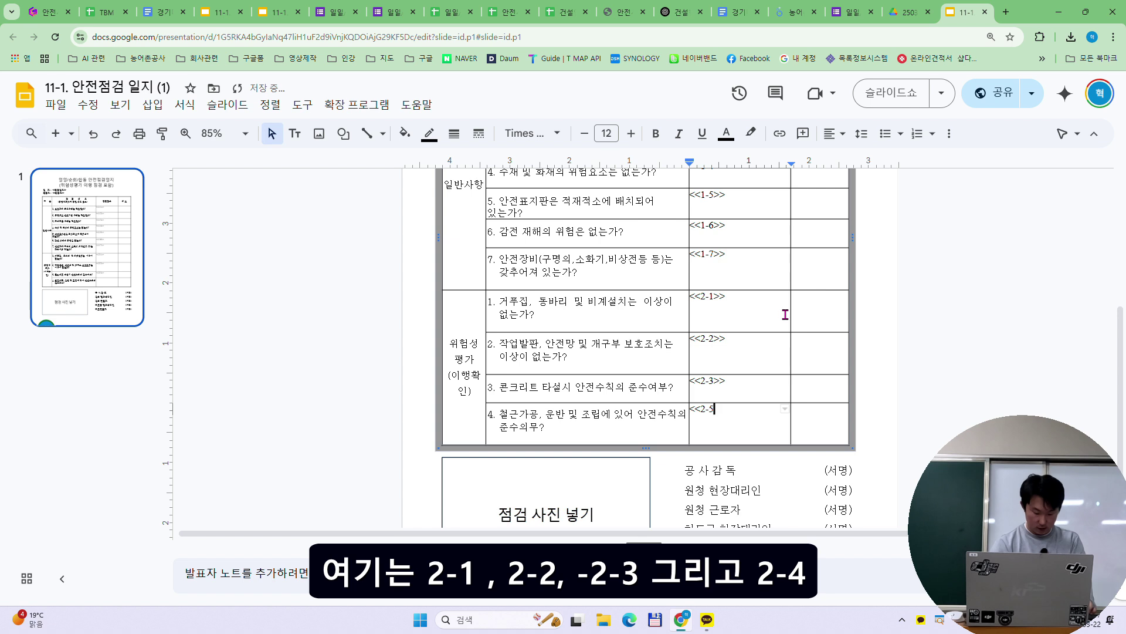
key("BackSpace")
type("4>")
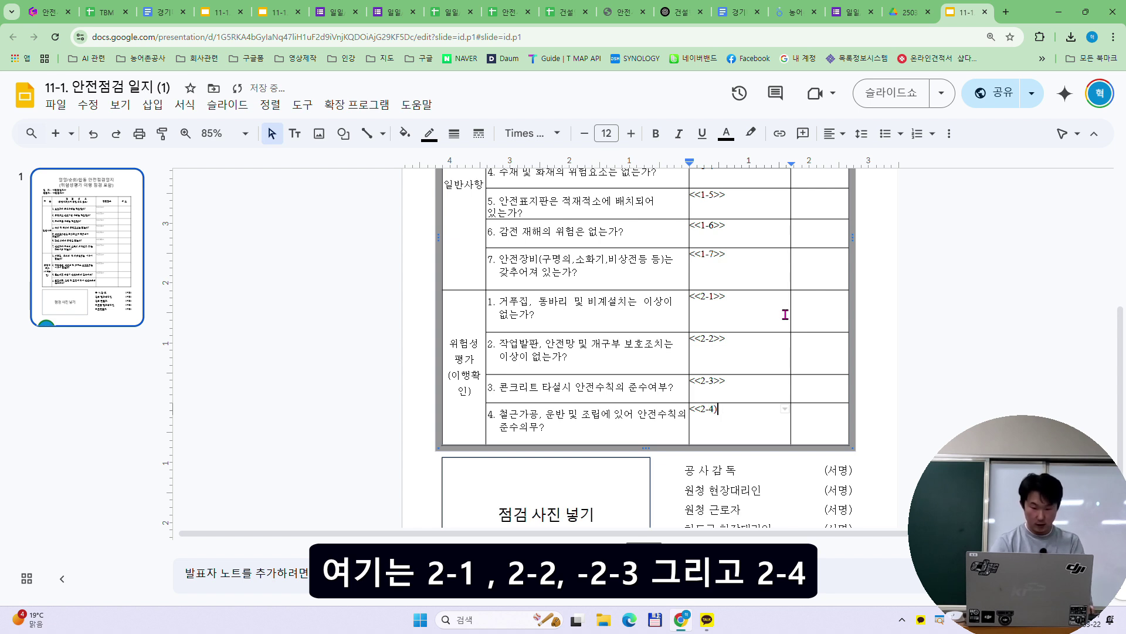
type(">")
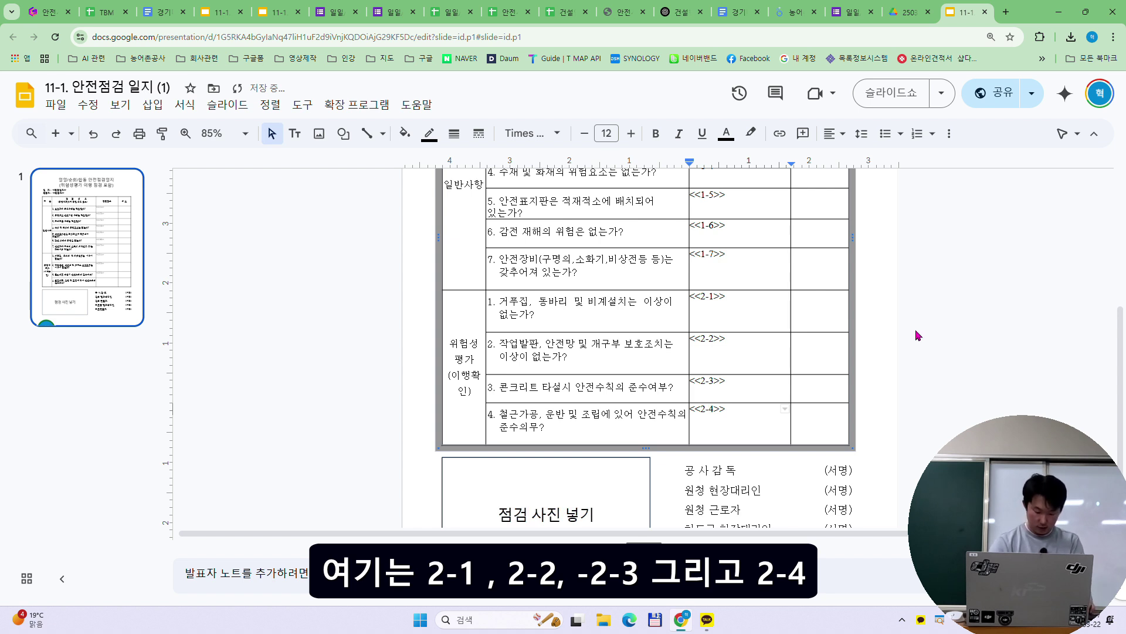
- Replace the 점검 사진 넣기 text in the photo box below the table with the placeholder <<사진>>
scroll(913, 333, "down", 2)
left_click(623, 462)
left_click(587, 461)
key("ctrl+a")
key("BackSpace")
type("<<사진>>")
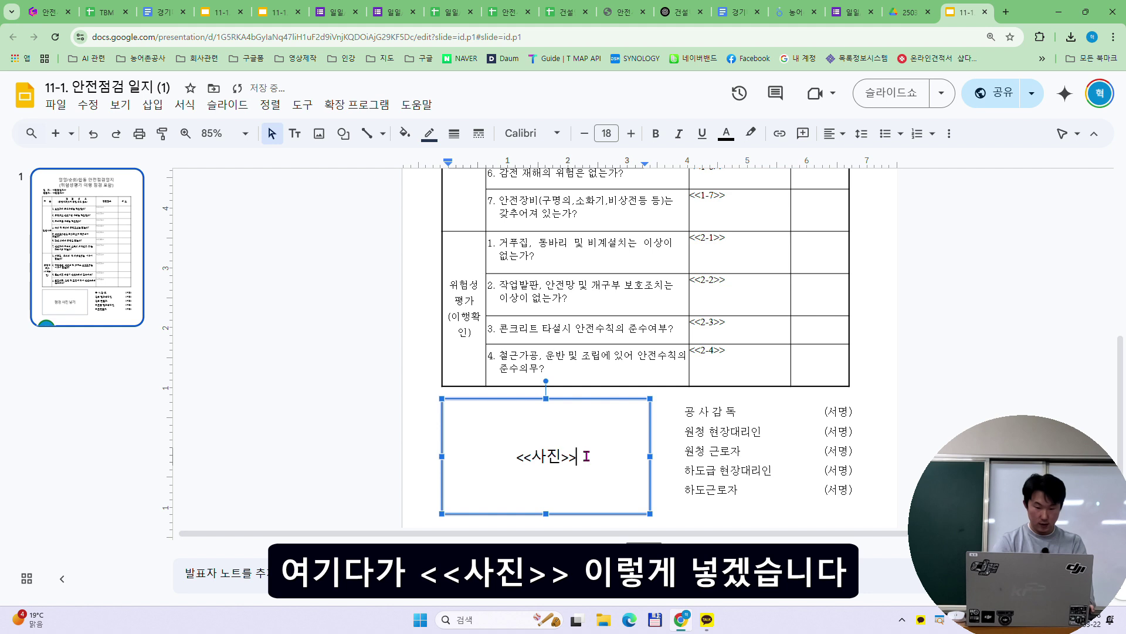
left_click(901, 346)
- Review the template's placeholders, close the presentation and switch to the 일일/순회/합동 안전점검일지(응답) spreadsheet
scroll(908, 321, "up", 3)
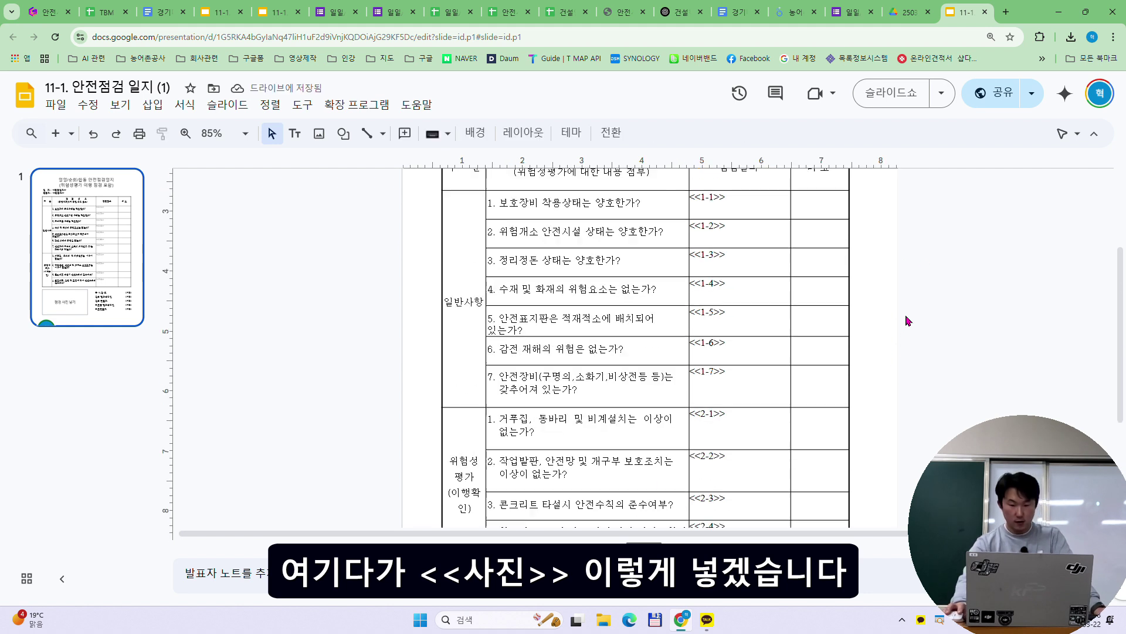
scroll(908, 317, "up", 2)
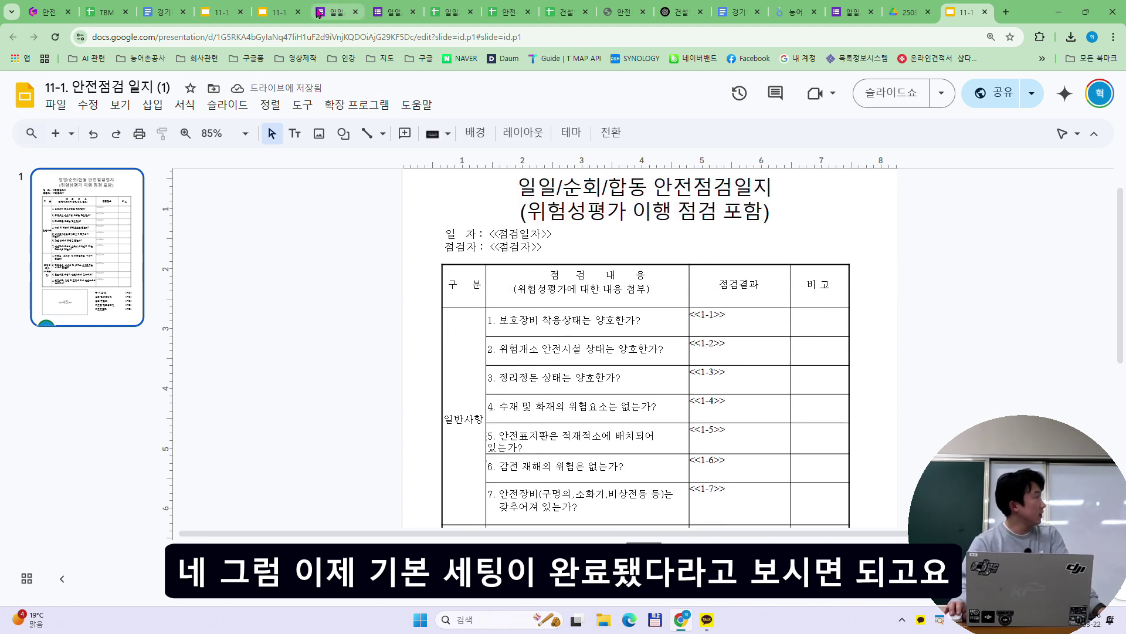
left_click(985, 12)
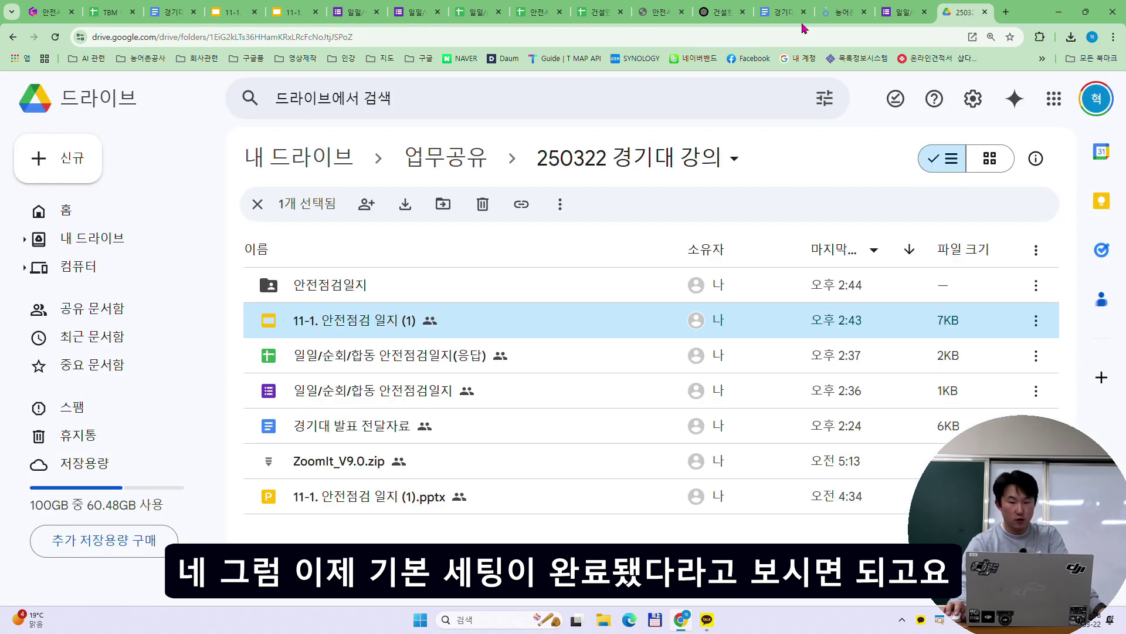
left_click(583, 12)
left_click(476, 12)
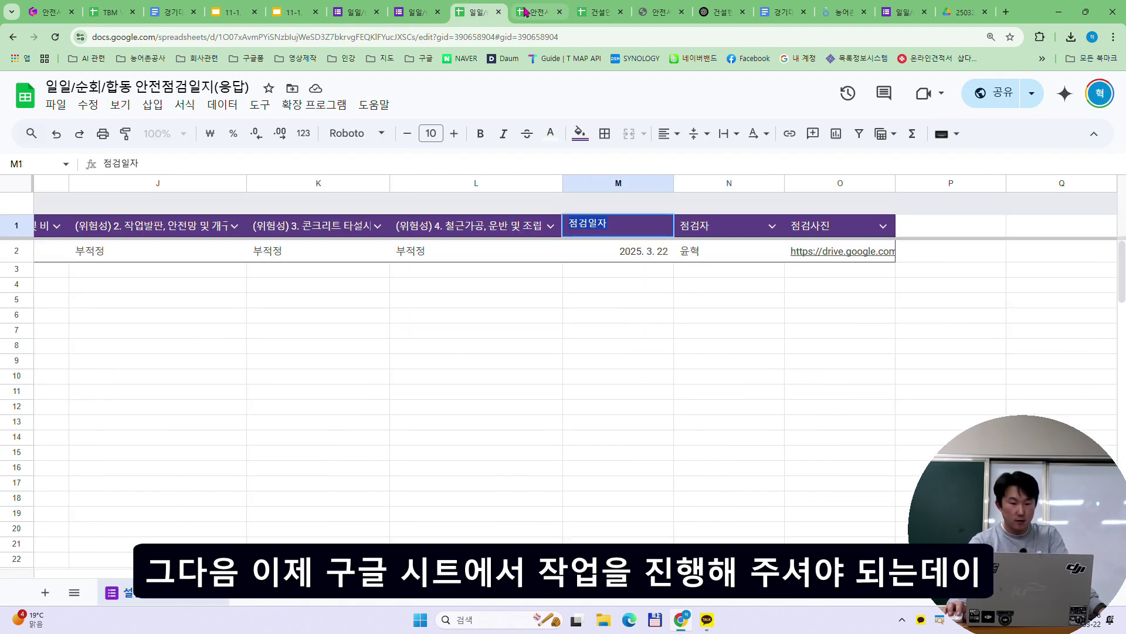
- Go back to the first column of the response sheet and select cell A3 below the 타임스탬프 entry
left_click(537, 283)
key("Left")
key("Left")
key("Left")
key("Left")
key("Left")
key("Left")
key("Left")
key("Left")
key("Left")
key("Left")
key("Left")
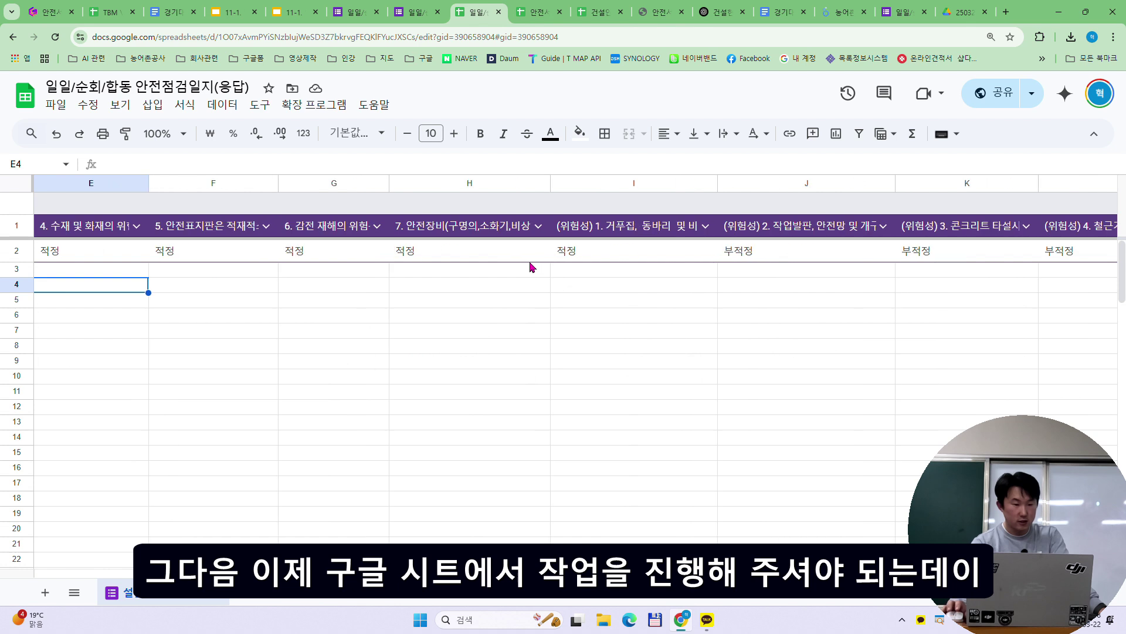
key("Up")
key("Up")
key("Down")
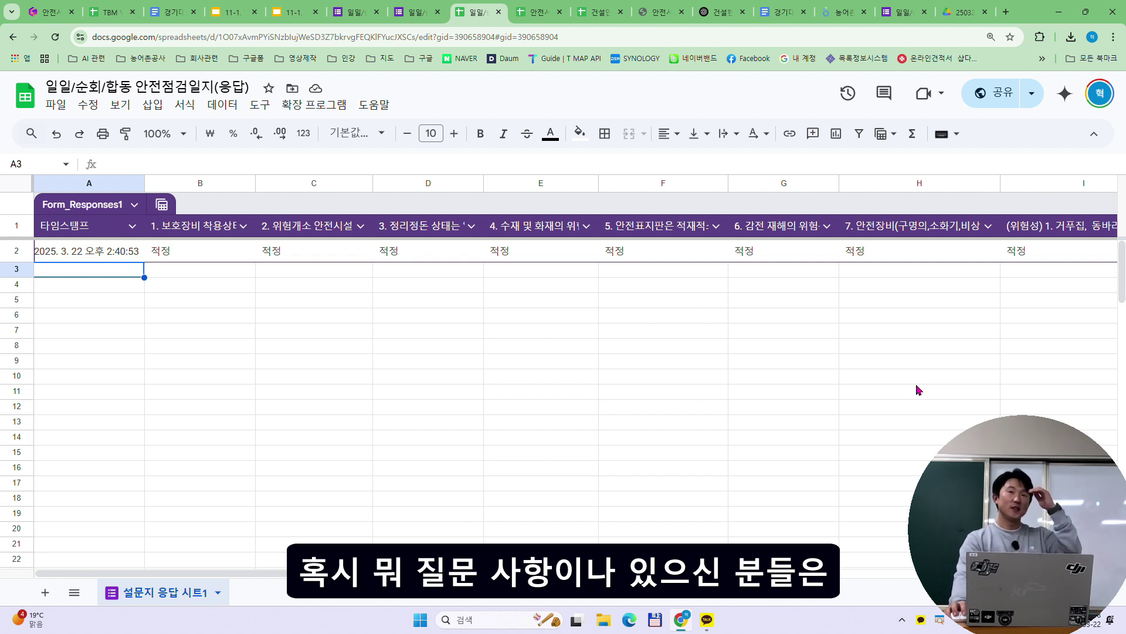
- Find the Cursor app on the computer and open it
key("super")
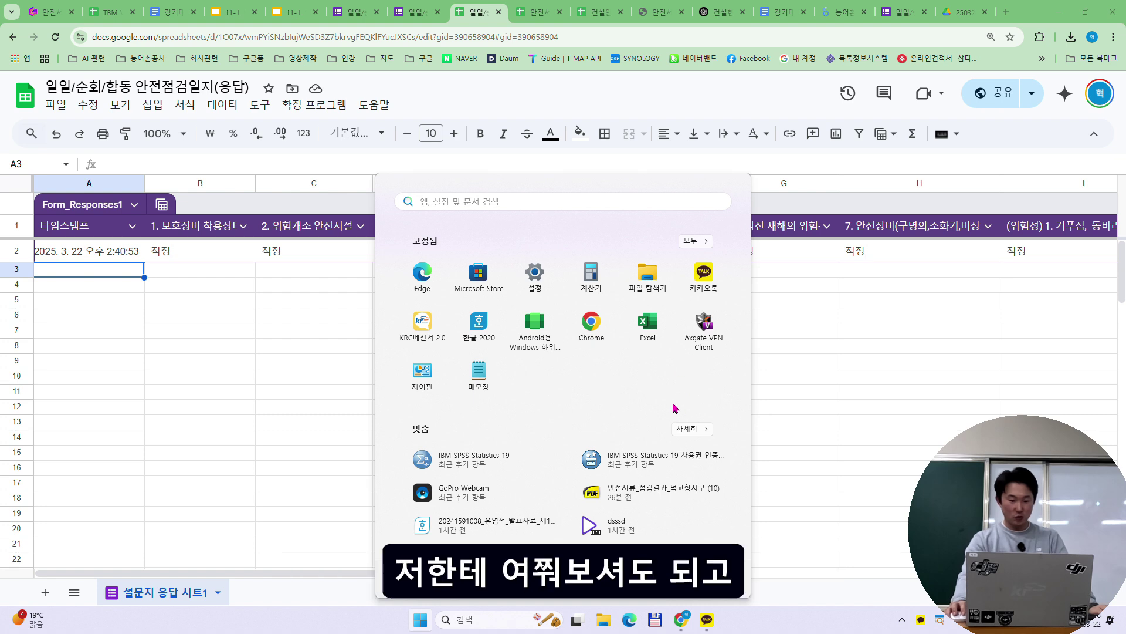
type("cur")
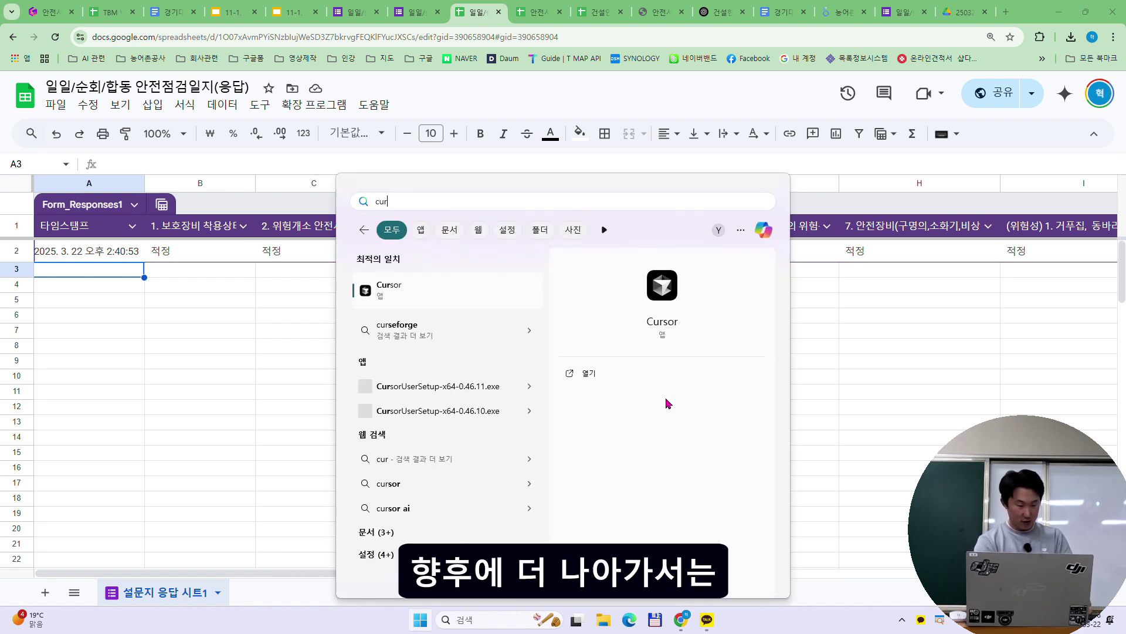
left_click(472, 299)
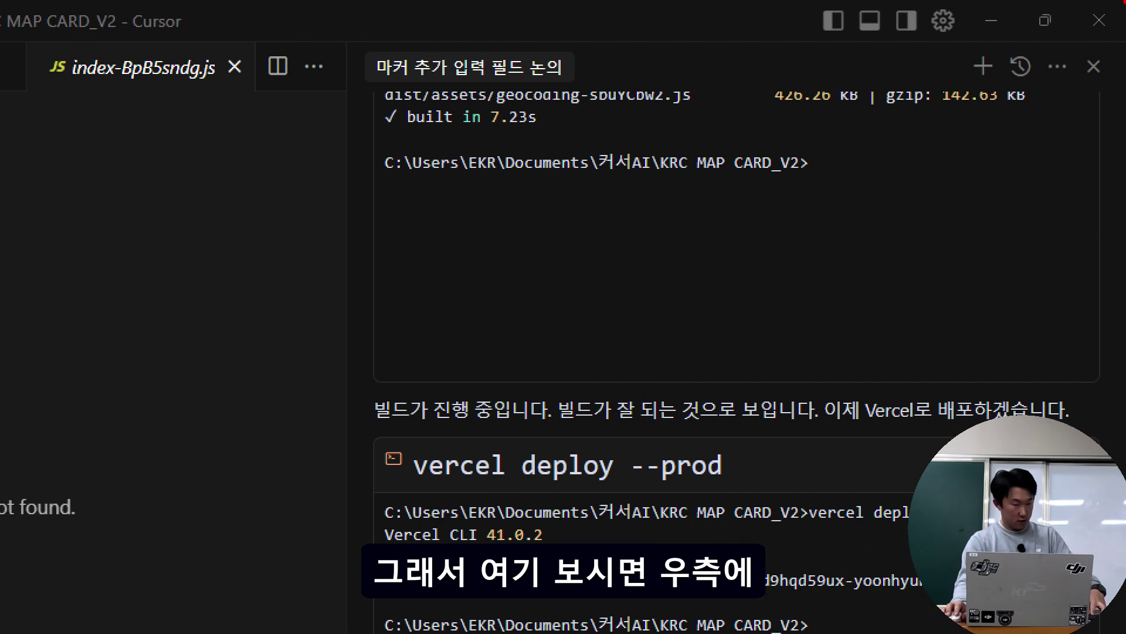
- Create the missing index-BpB5sndg.js file in the KRC MAP CARD_V2 project and close Cursor
mouse_move(438, 182)
left_mouse_down()
mouse_move(901, 587)
mouse_move(522, 152)
left_mouse_up()
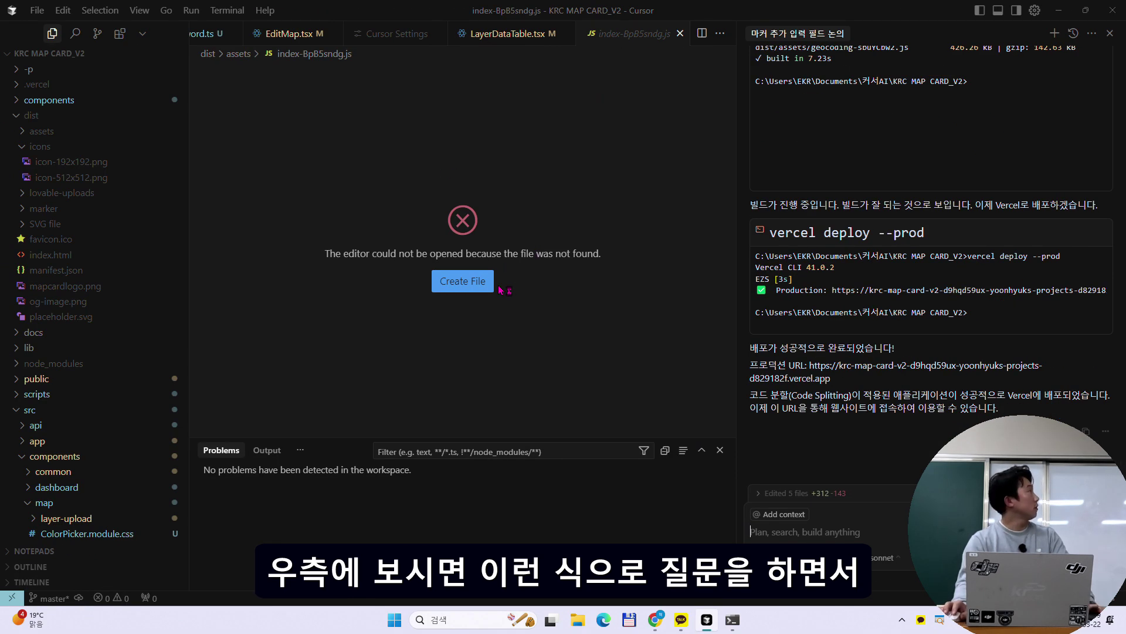
left_click(480, 292)
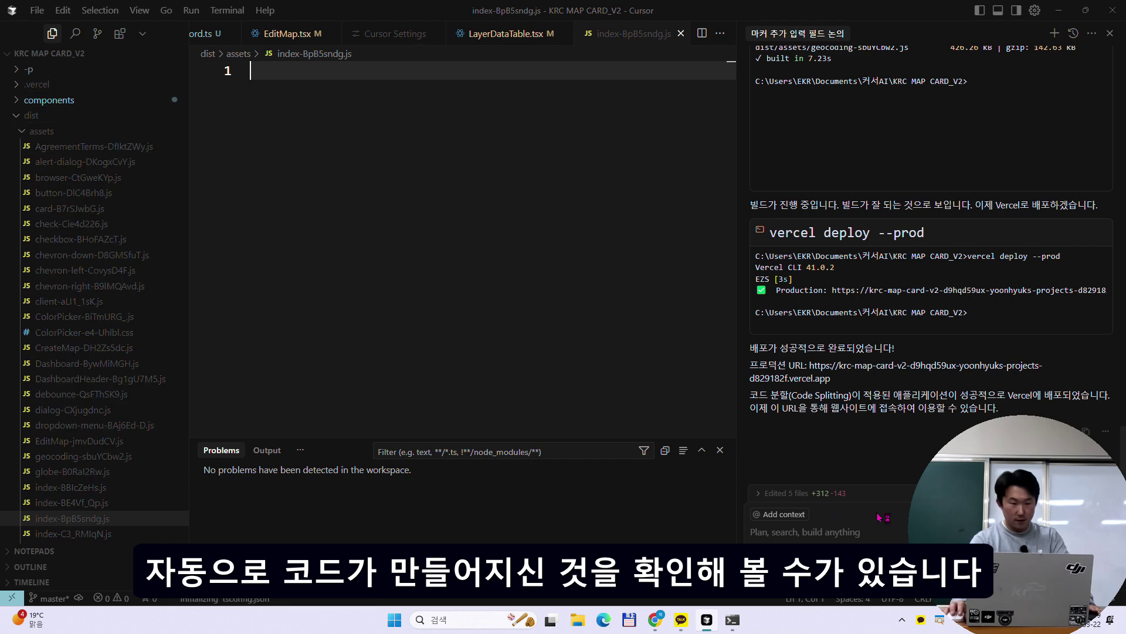
left_click(1113, 10)
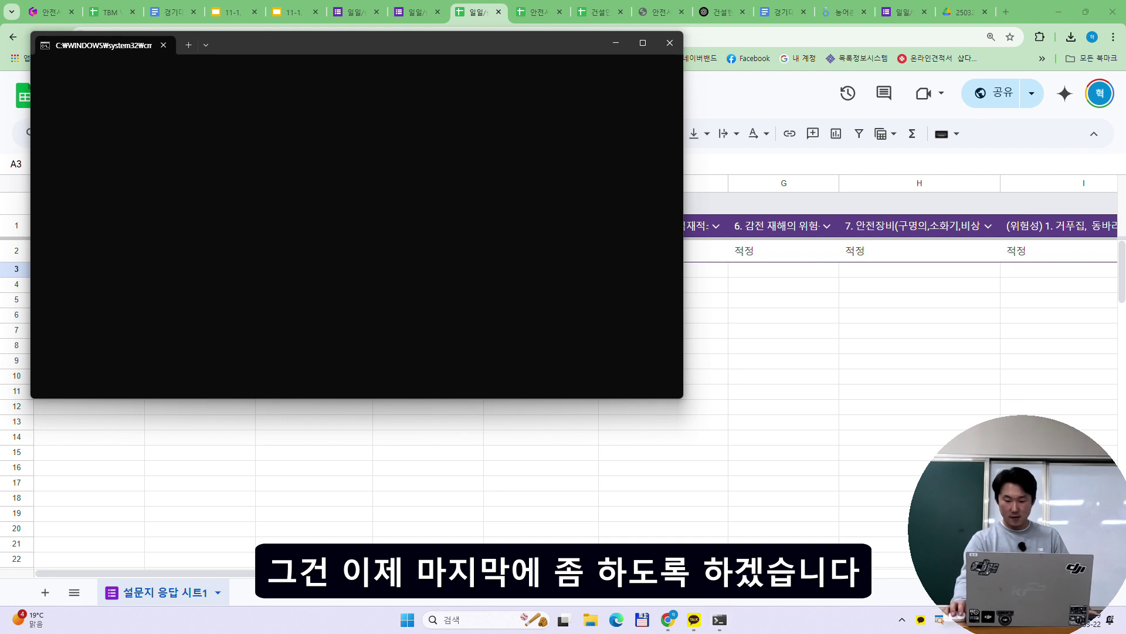